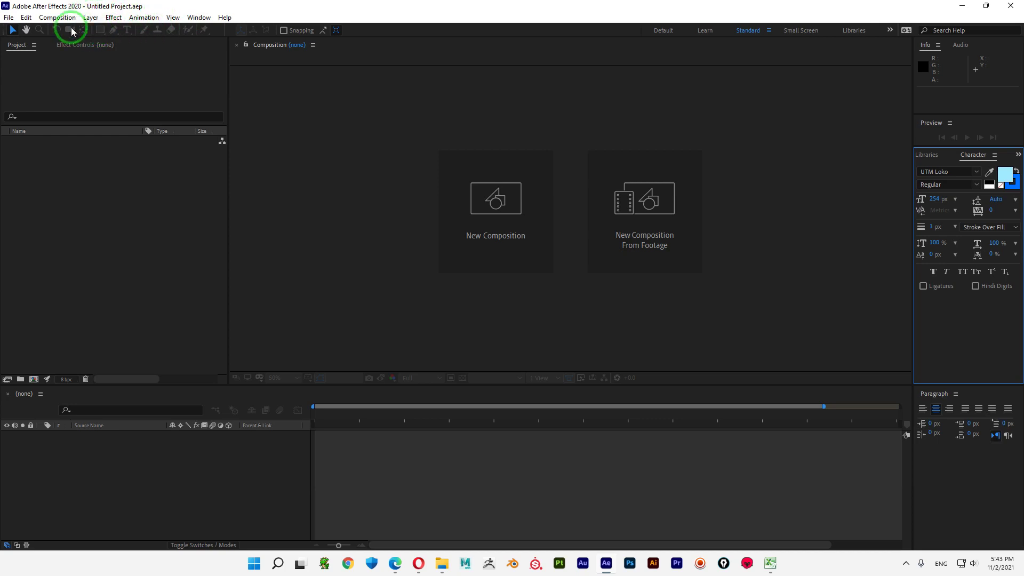
pyautogui.click(8, 19)
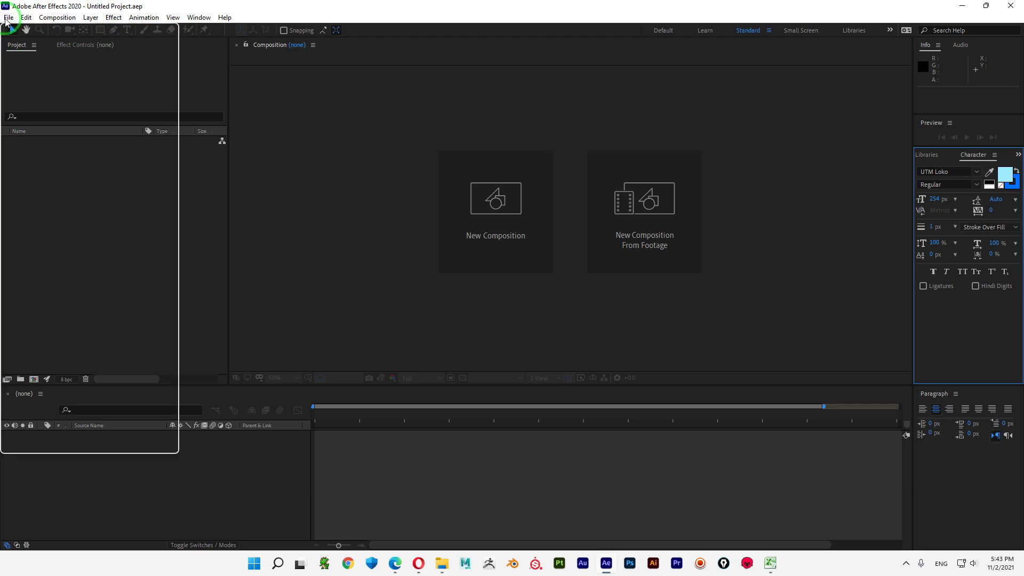
pyautogui.moveTo(37, 19)
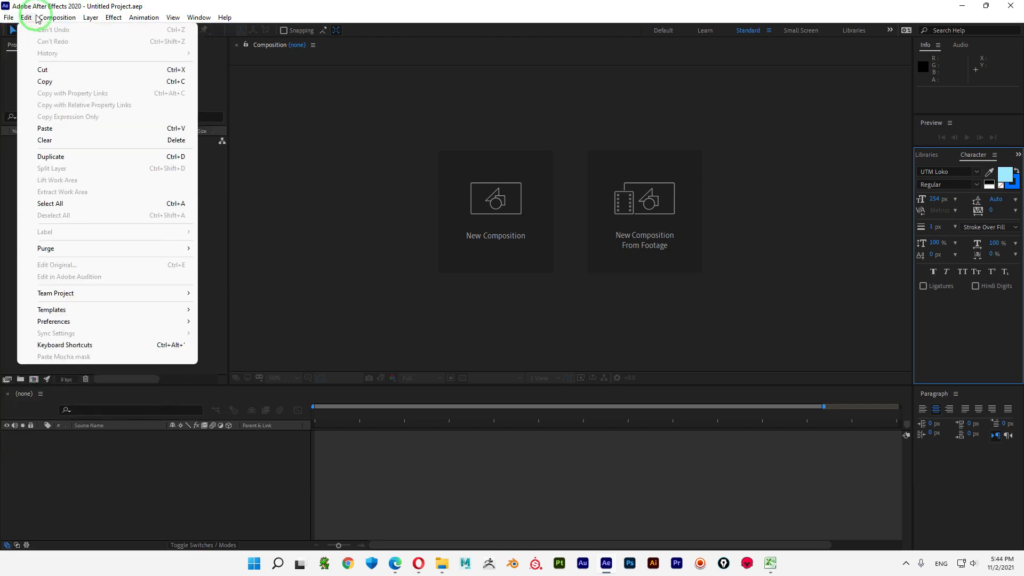
pyautogui.click(287, 226)
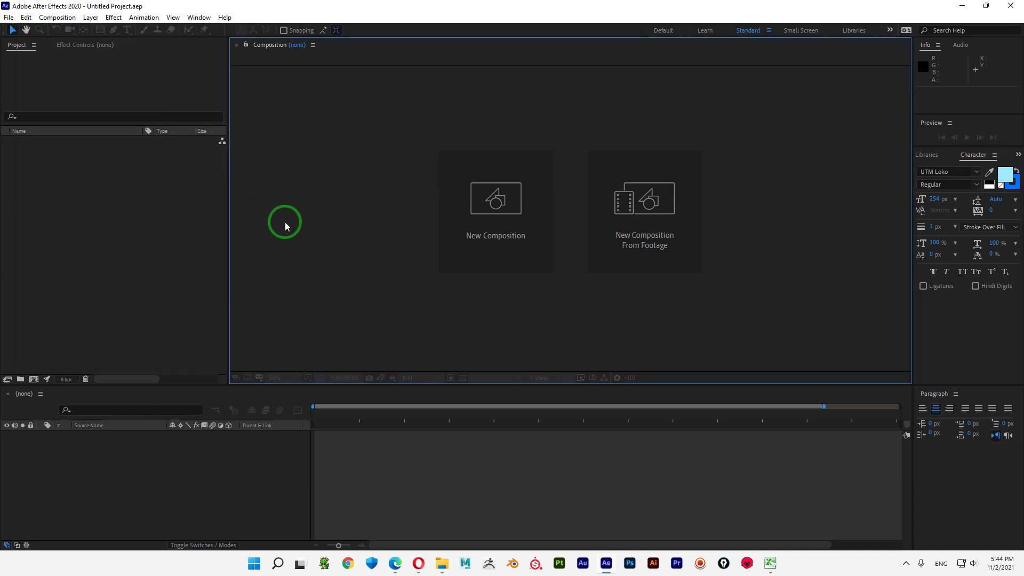
pyautogui.click(112, 67)
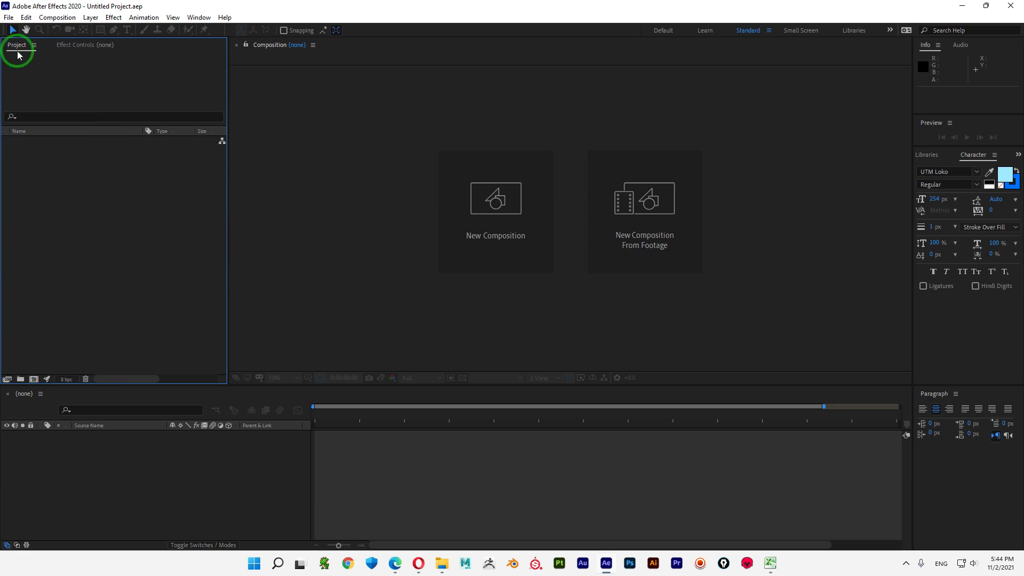
pyautogui.click(8, 17)
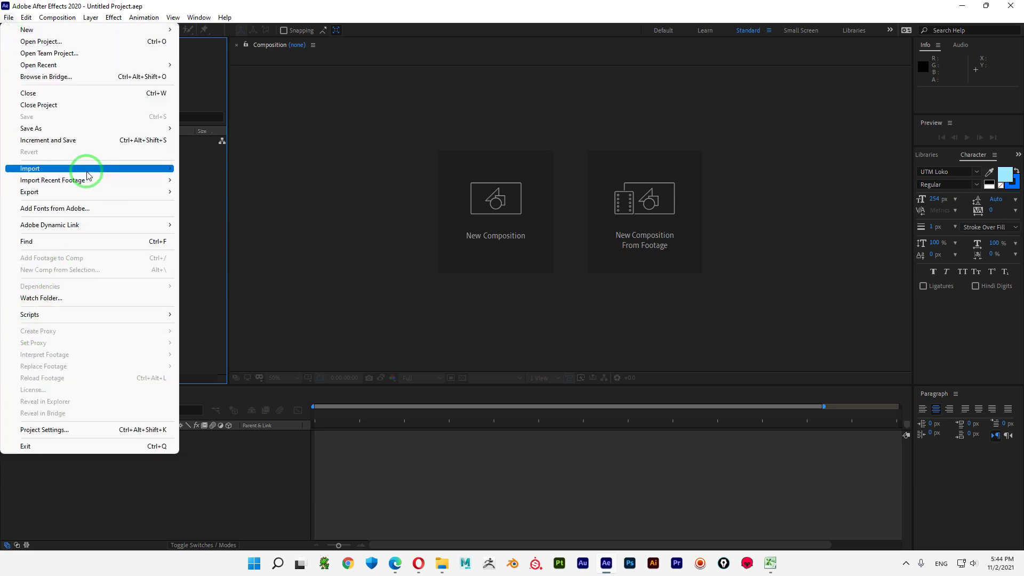
pyautogui.click(75, 41)
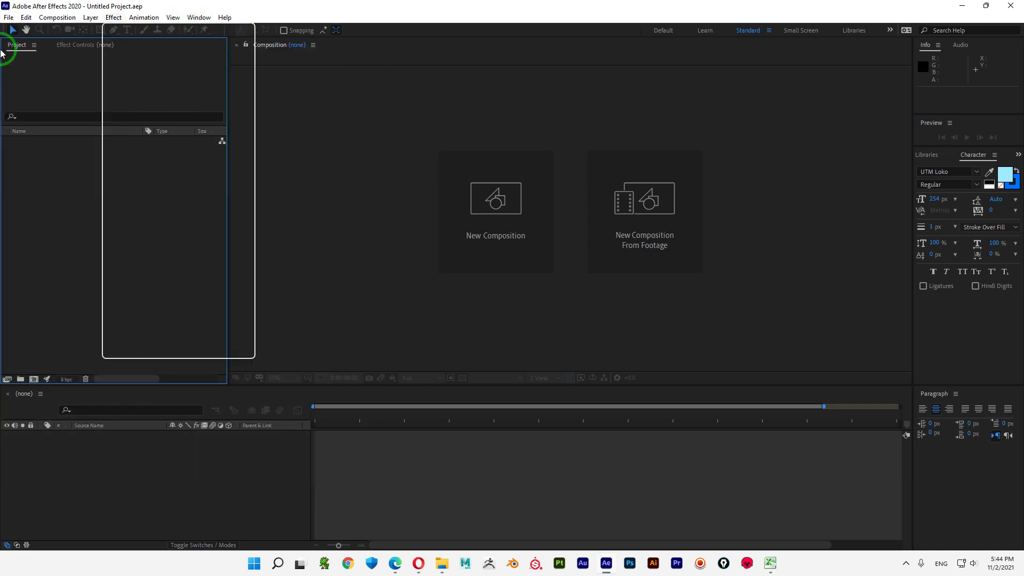
pyautogui.rightClick(37, 191)
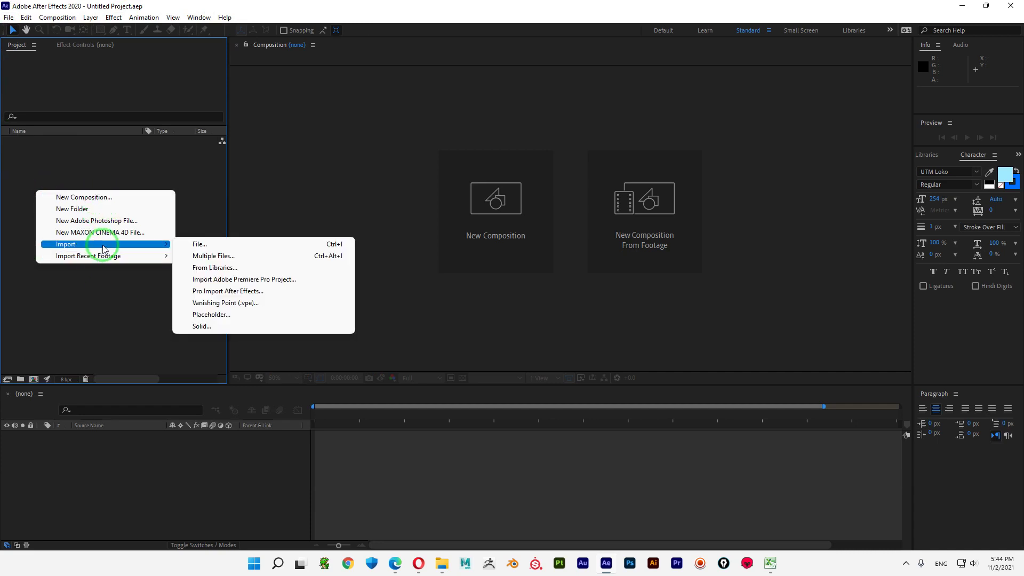
pyautogui.click(108, 172)
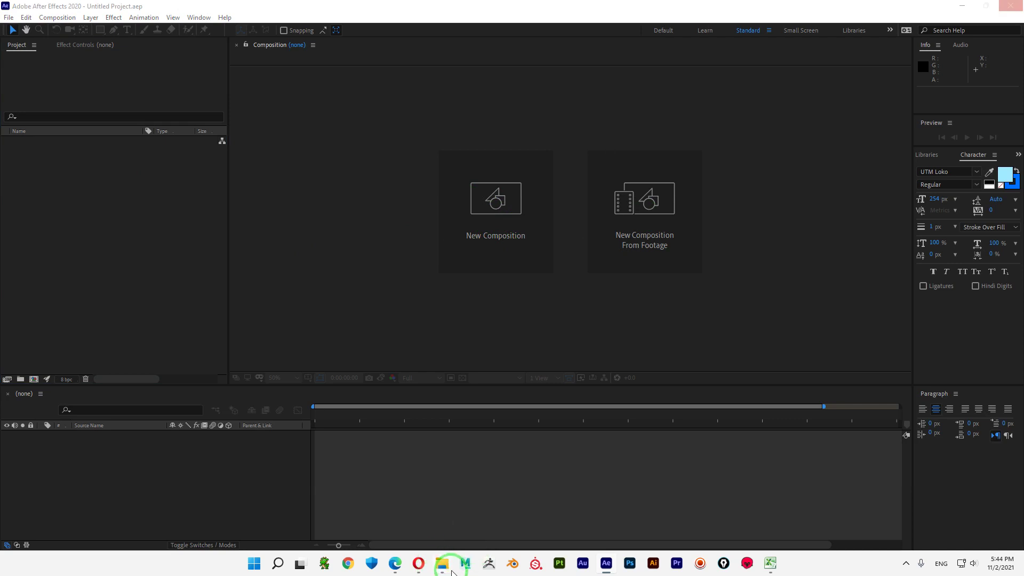
pyautogui.click(452, 572)
pyautogui.moveTo(898, 126); pyautogui.dragTo(767, 122)
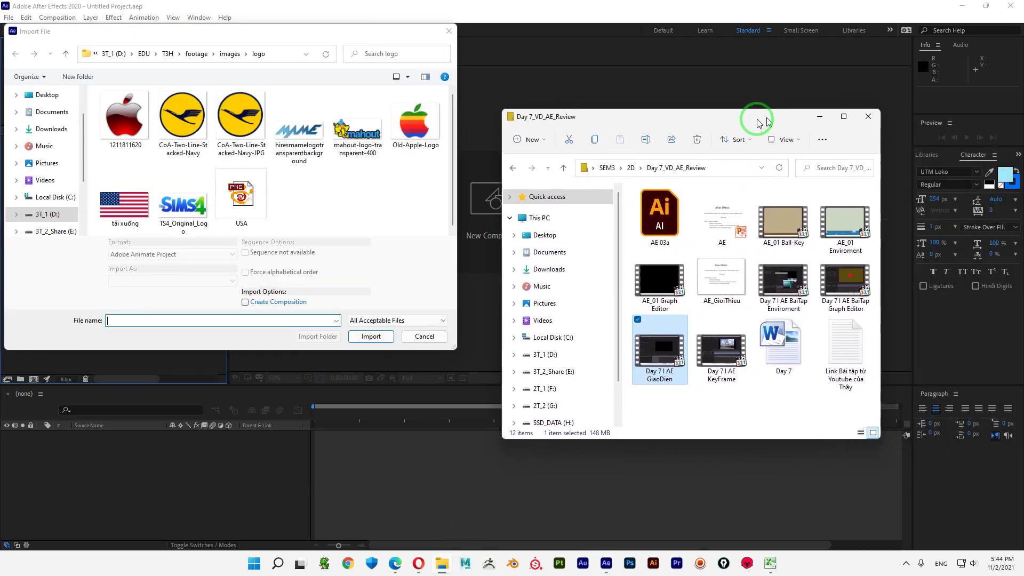
pyautogui.click(421, 337)
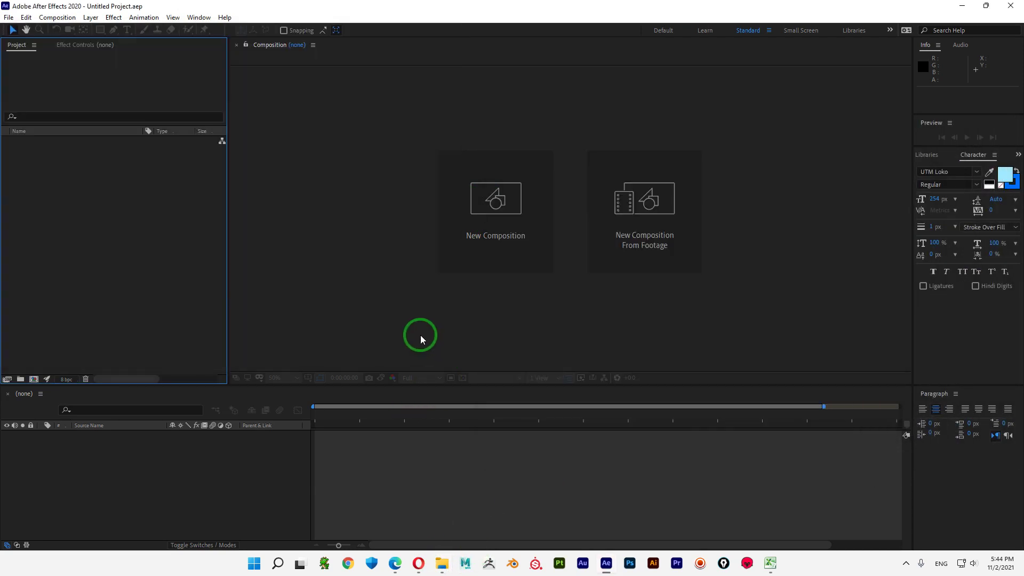
# - Import abstract_color_background_picture_8016-wide.jpg from the SEM3\00 2D\Footage\images folder on SSD_DATA (H:) into the project
pyautogui.click(433, 571)
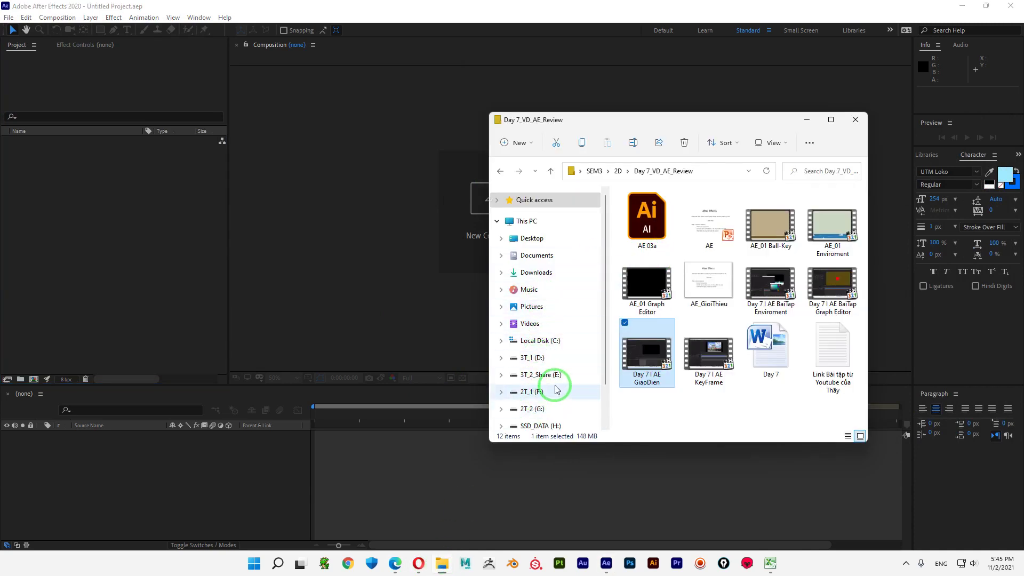
pyautogui.scroll(-2, 549, 373)
pyautogui.click(550, 367)
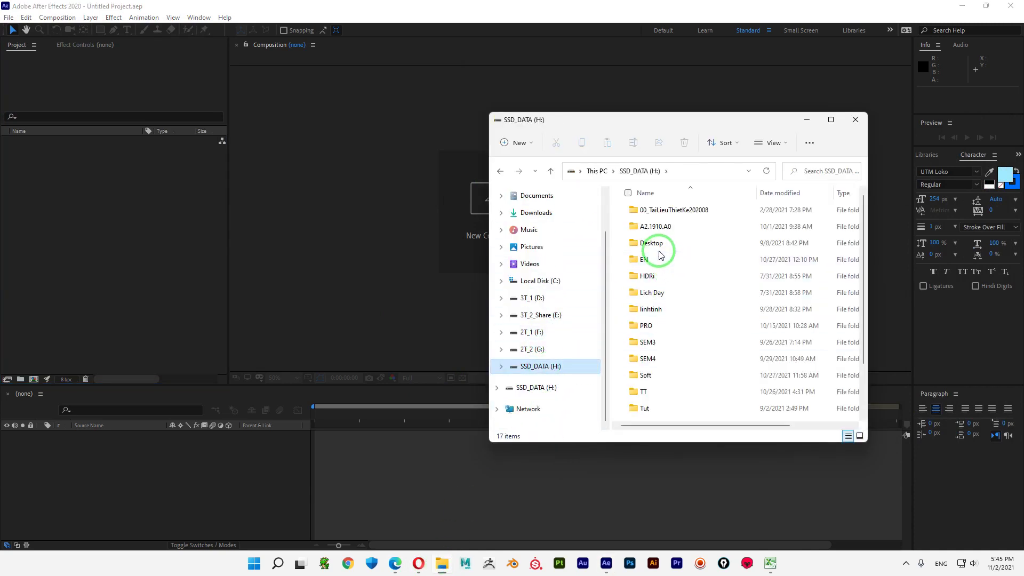
pyautogui.doubleClick(647, 342)
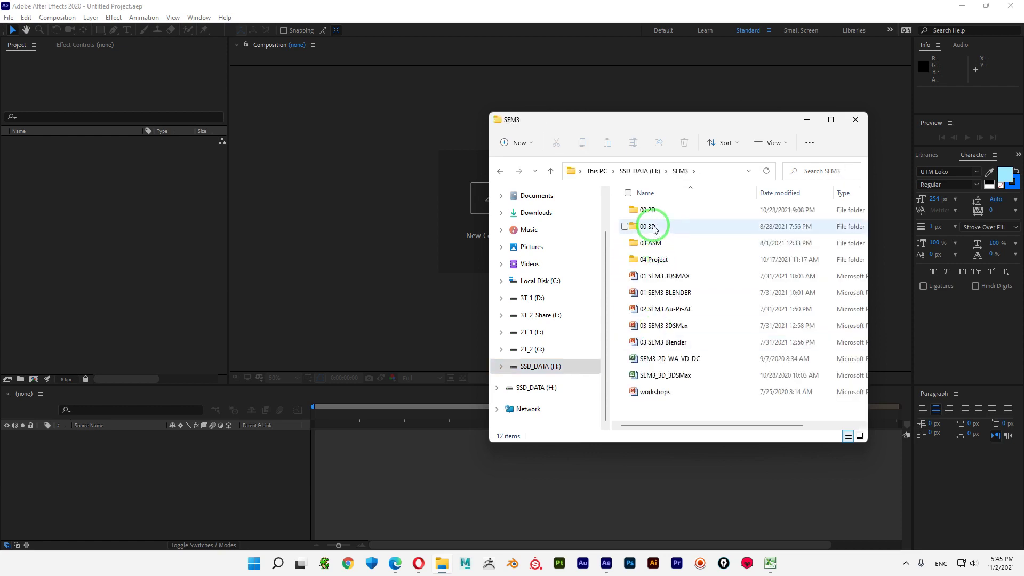
pyautogui.doubleClick(655, 213)
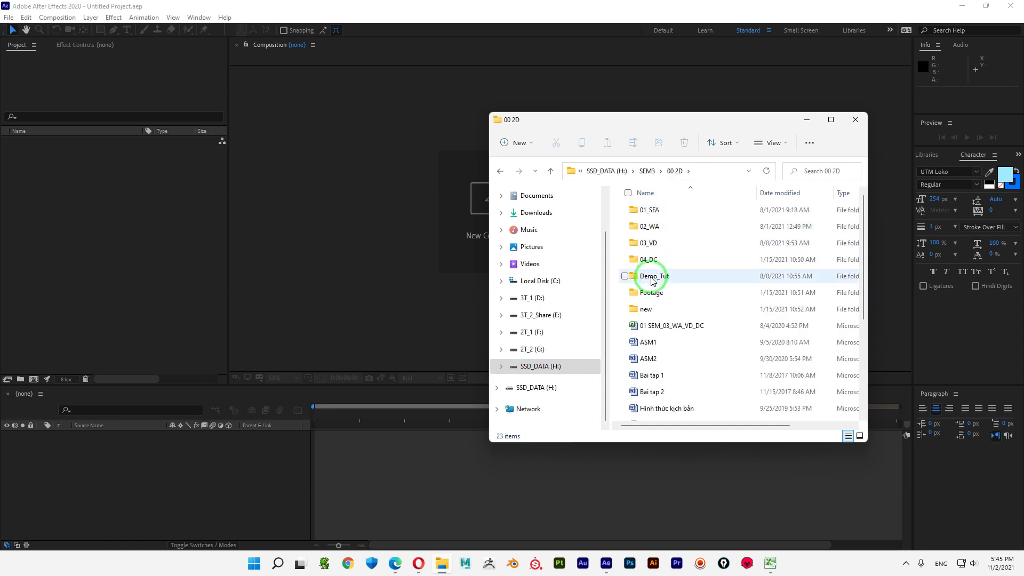
pyautogui.doubleClick(647, 293)
pyautogui.moveTo(707, 126); pyautogui.dragTo(650, 75)
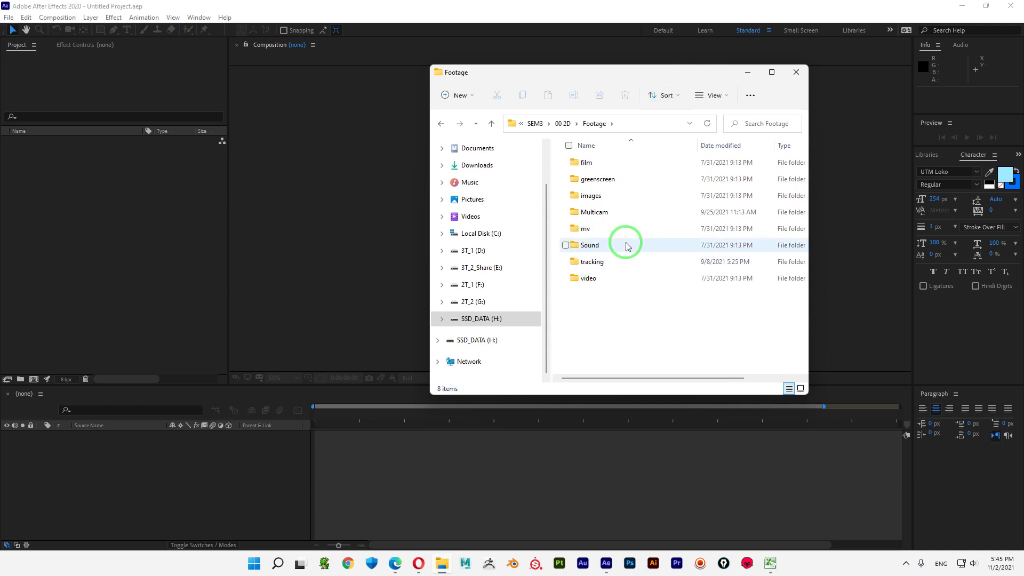
pyautogui.doubleClick(590, 197)
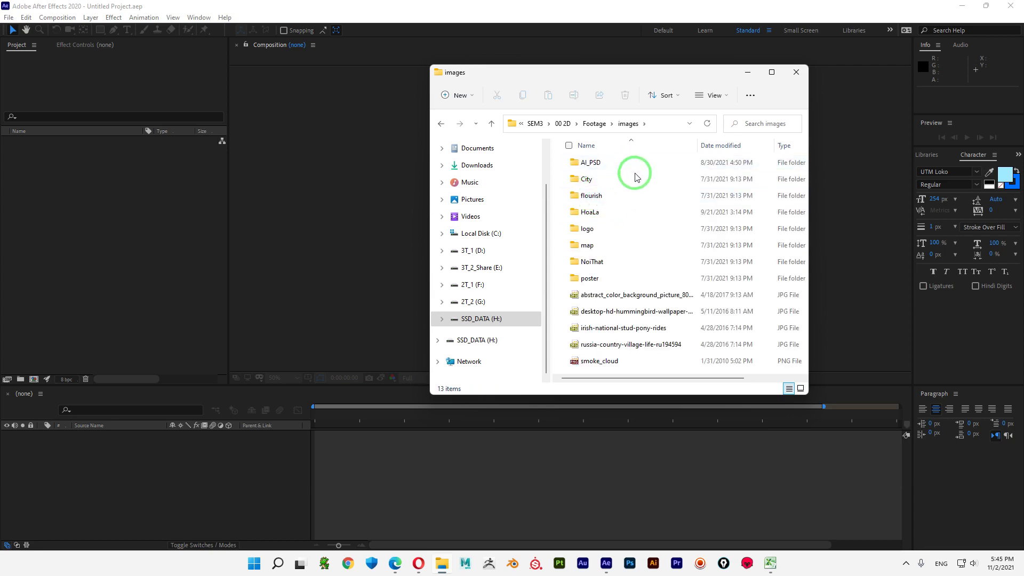
pyautogui.moveTo(605, 298); pyautogui.dragTo(110, 231)
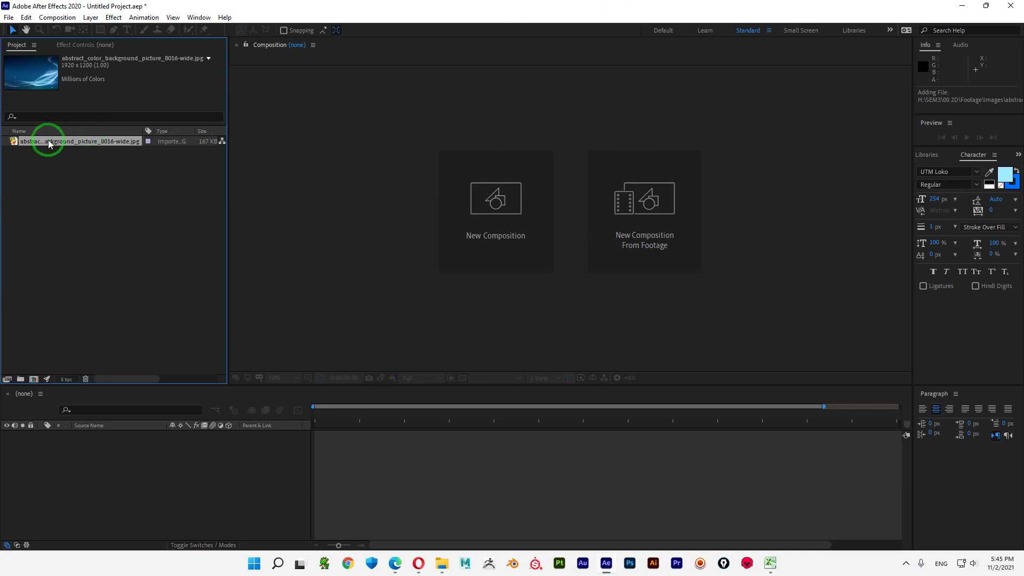
# - Try creating a composition directly from the imported background image, and delete both its layer and the composition
pyautogui.moveTo(48, 141); pyautogui.dragTo(341, 437)
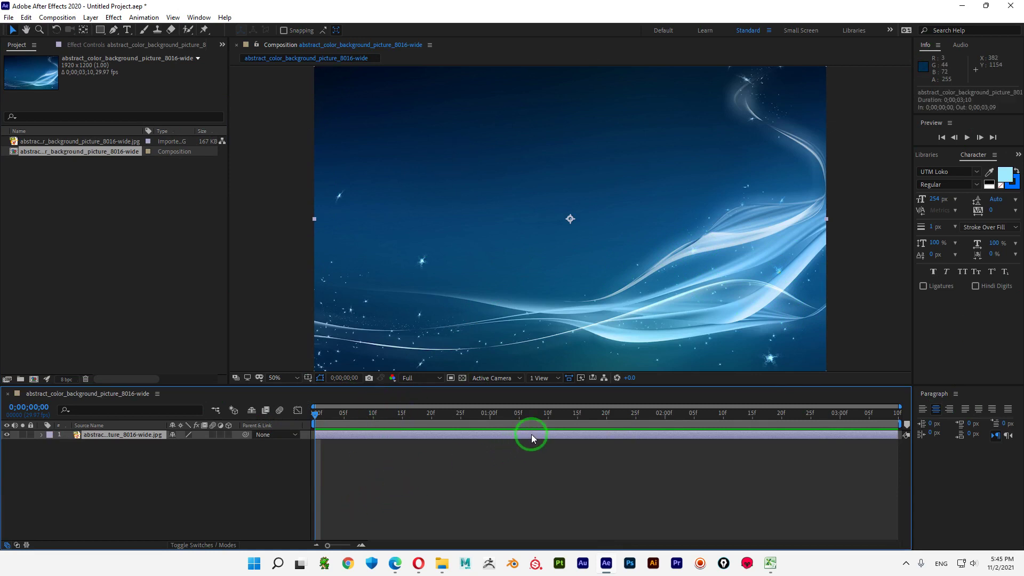
pyautogui.press('Delete')
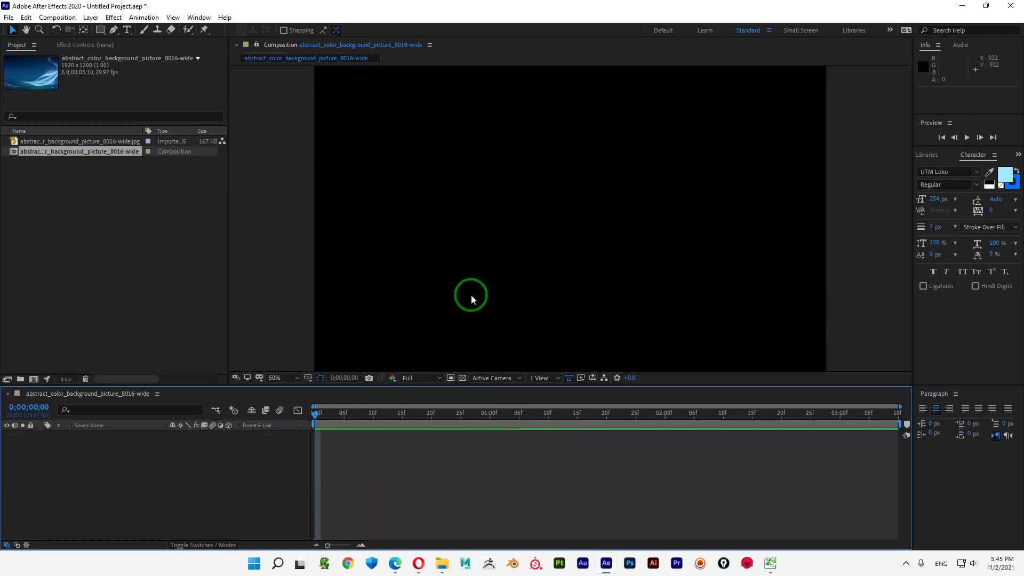
pyautogui.click(51, 150)
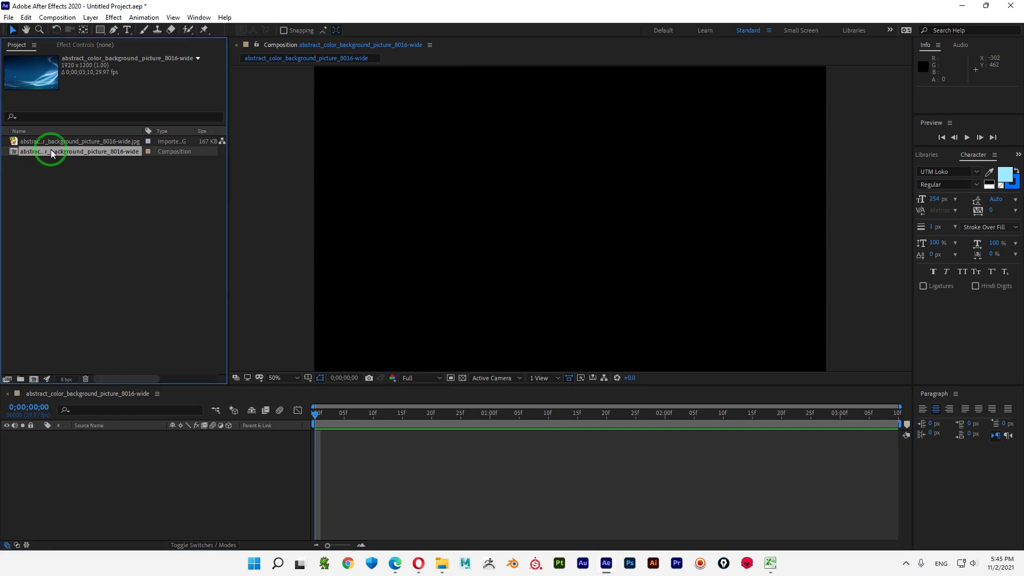
pyautogui.press('Delete')
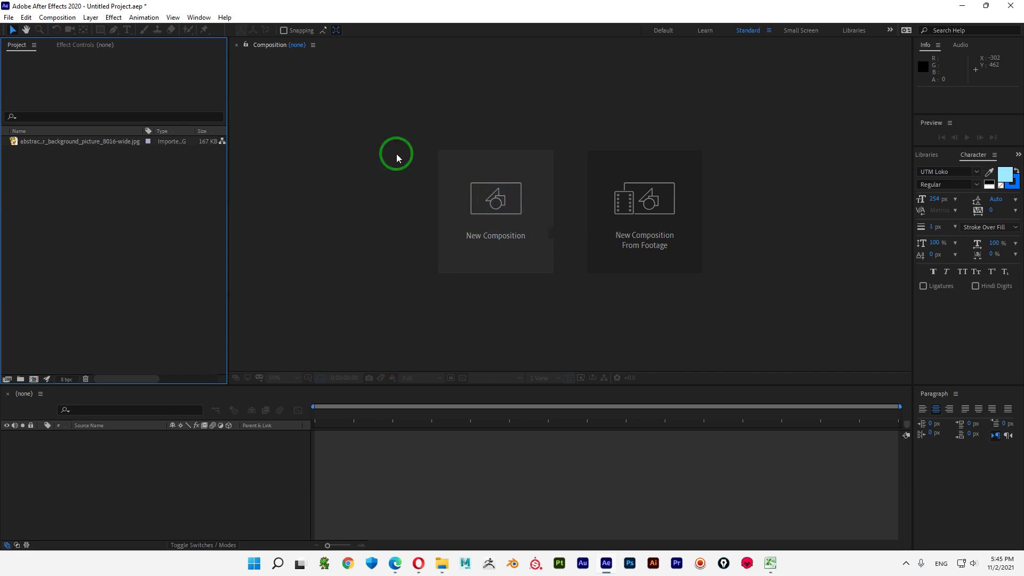
# - Start a new composition using the HDTV 1080 29.97 preset
pyautogui.click(60, 17)
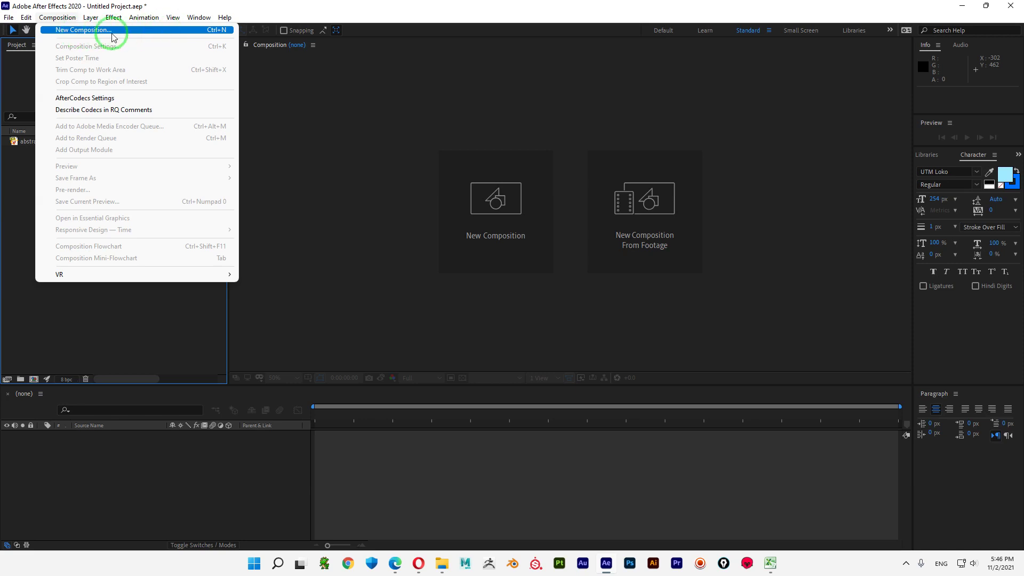
pyautogui.click(65, 31)
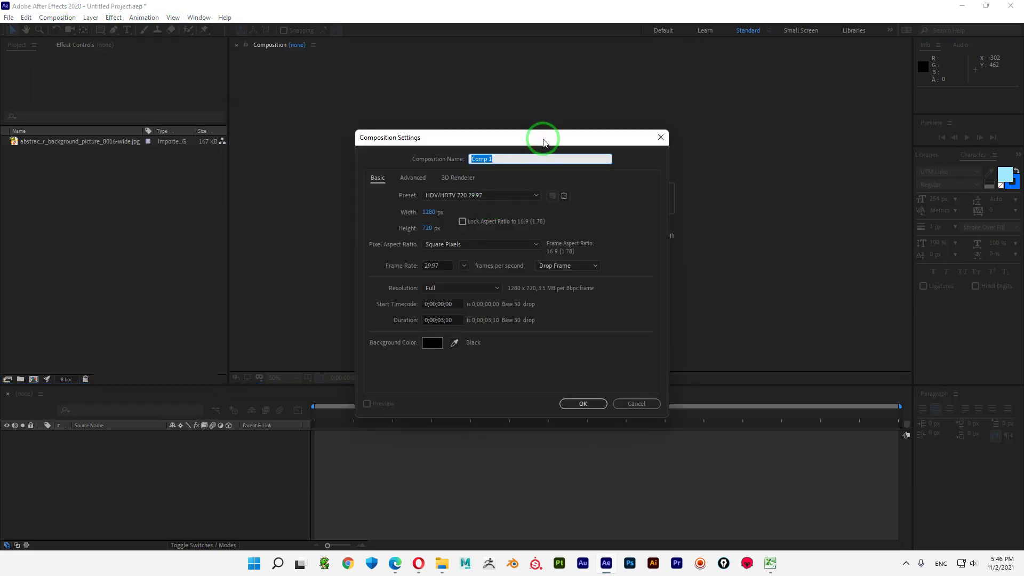
pyautogui.moveTo(542, 137); pyautogui.dragTo(494, 79)
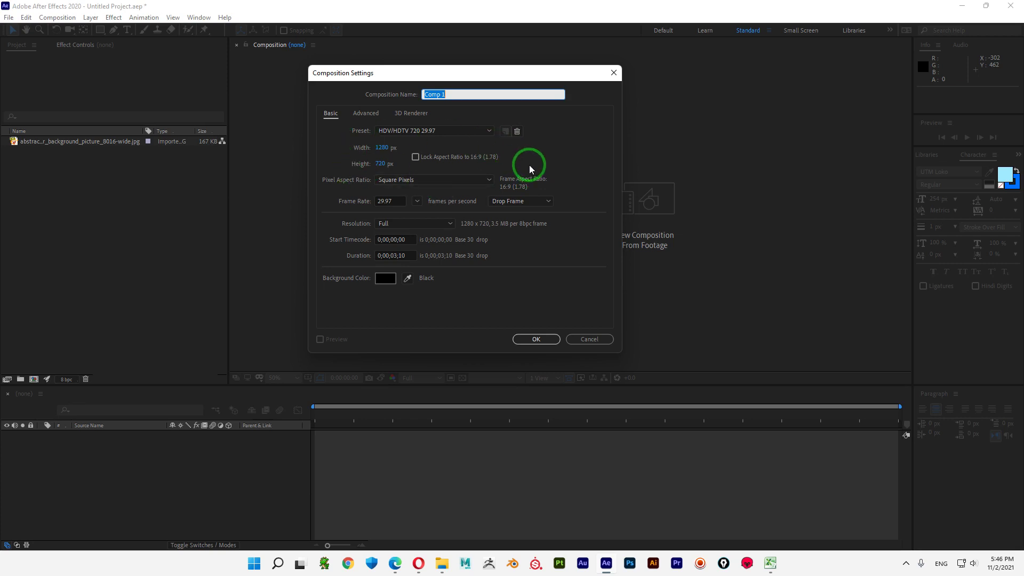
pyautogui.click(489, 133)
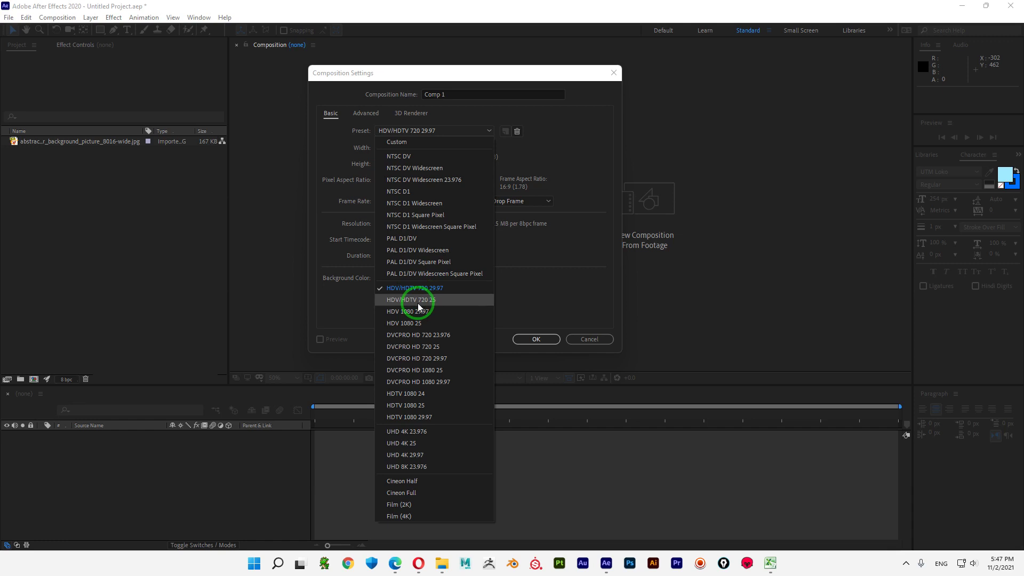
pyautogui.click(423, 418)
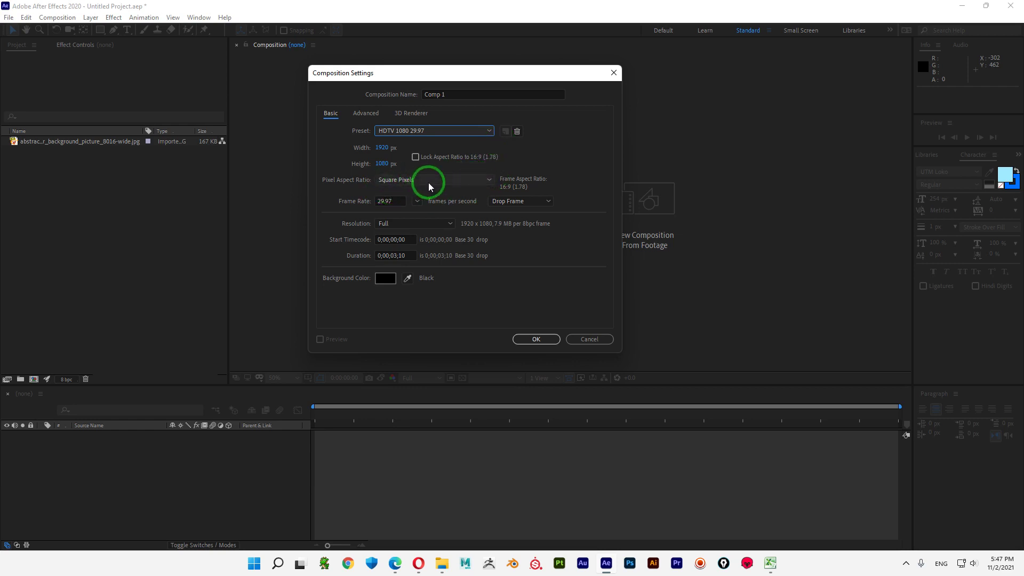
pyautogui.click(491, 181)
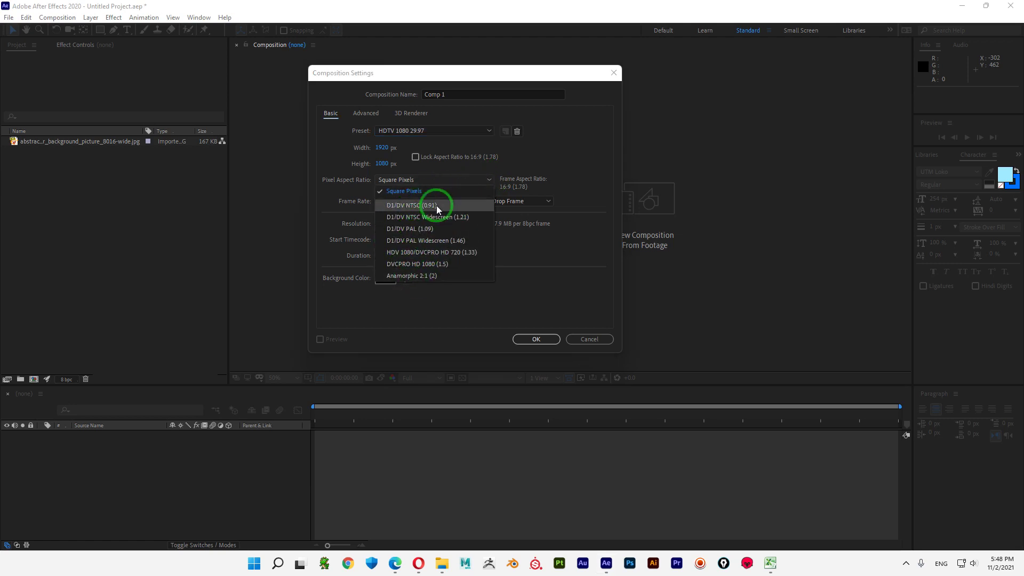
pyautogui.click(566, 159)
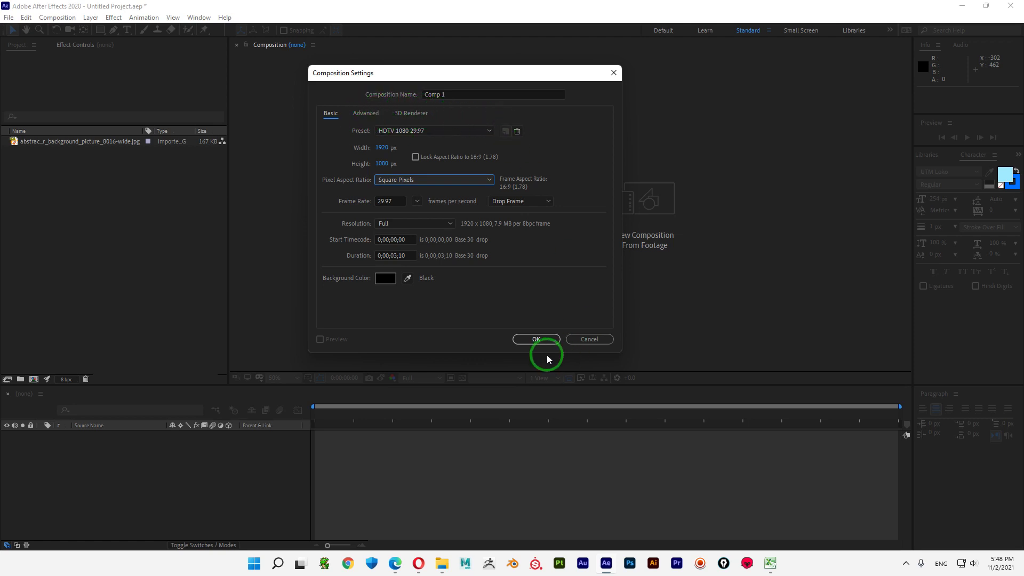
# - Name the composition Bai 1 and create it
pyautogui.click(457, 94)
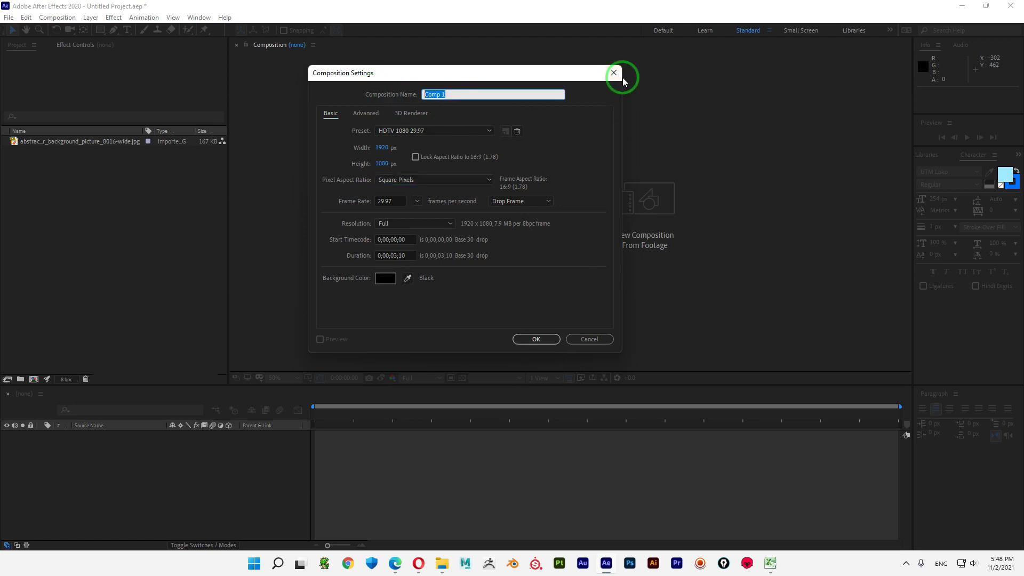
pyautogui.write('Bai 1')
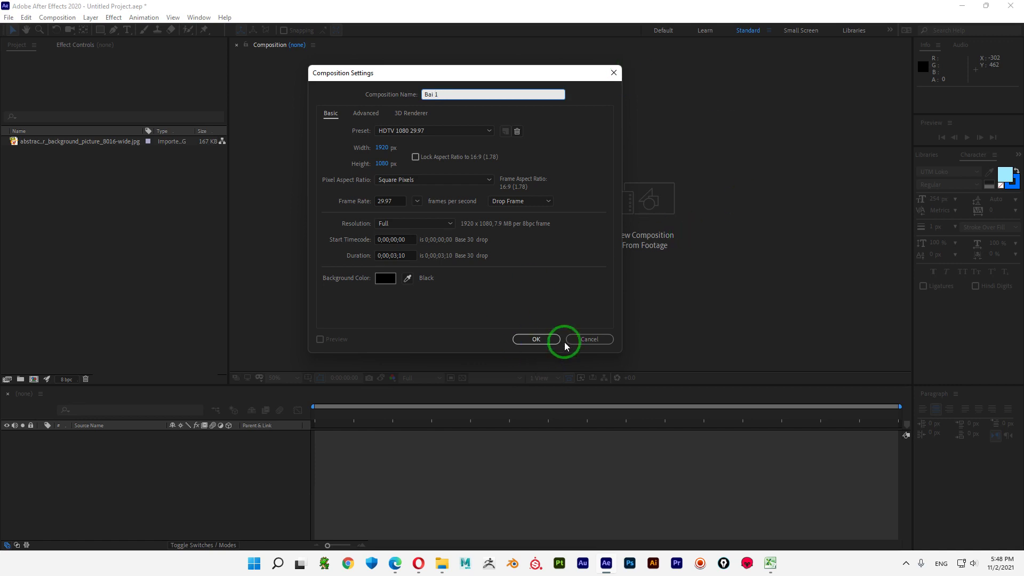
pyautogui.click(537, 339)
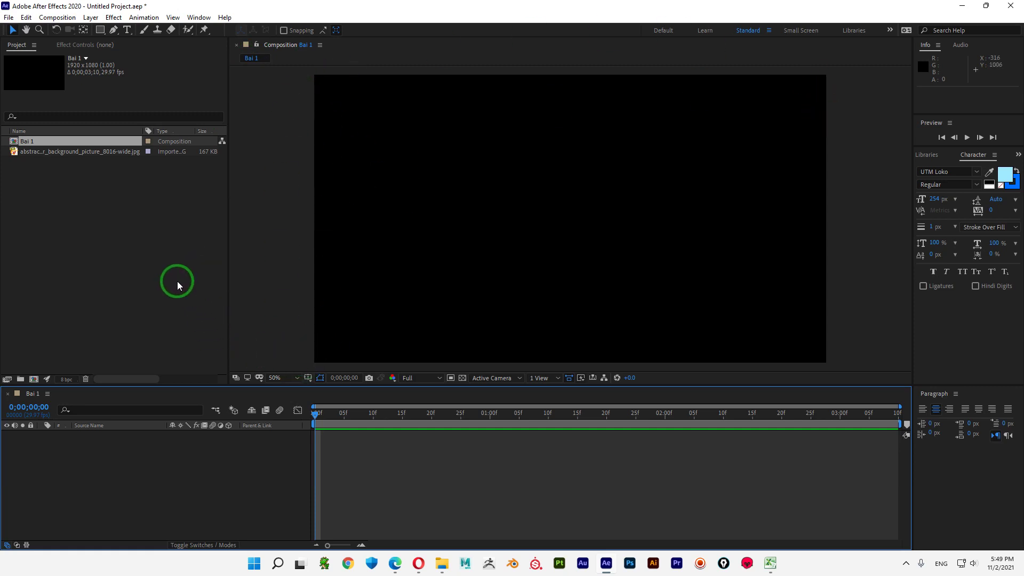
# - Add the imported background image as a layer in the Bai 1 composition
pyautogui.click(54, 152)
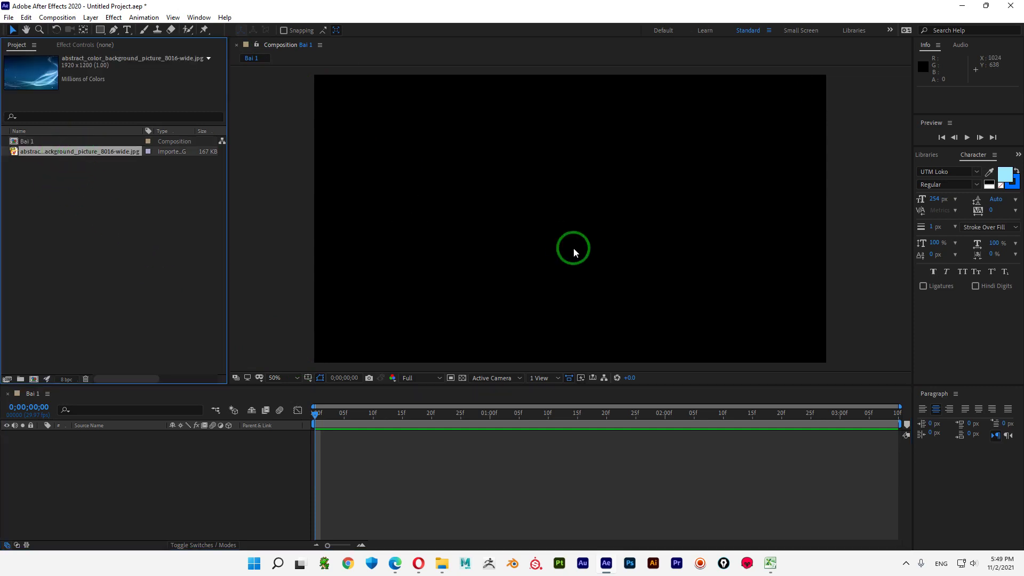
pyautogui.press(',')
pyautogui.press('.')
pyautogui.moveTo(71, 158); pyautogui.dragTo(115, 453)
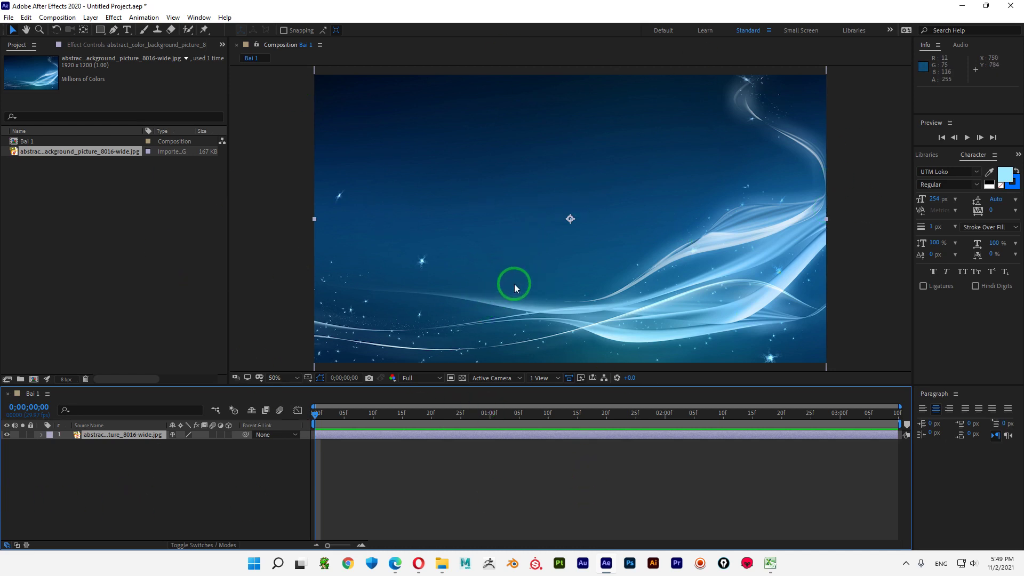
pyautogui.press(',')
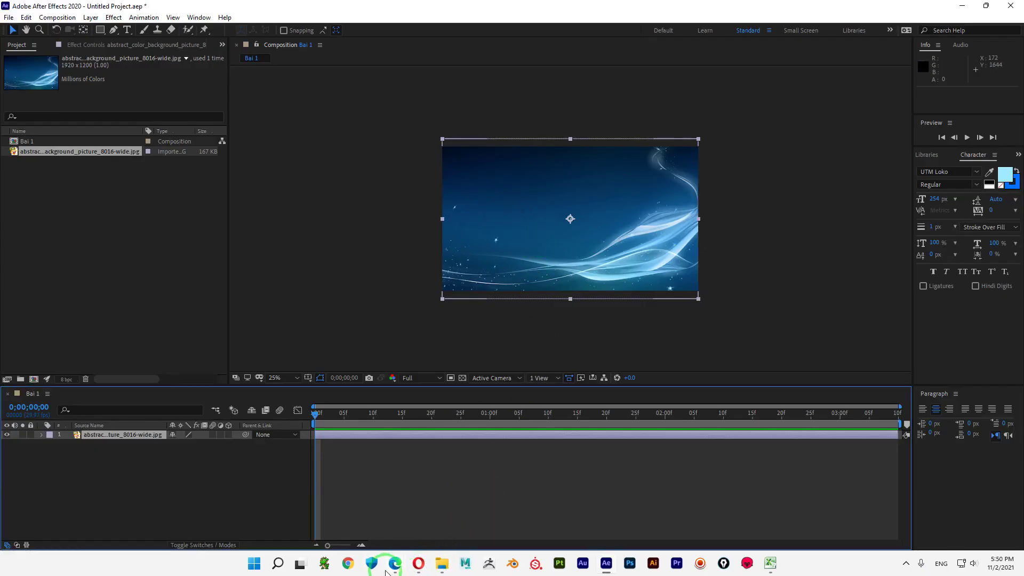
# - Switch to the Google Meet call in the browser
pyautogui.click(338, 509)
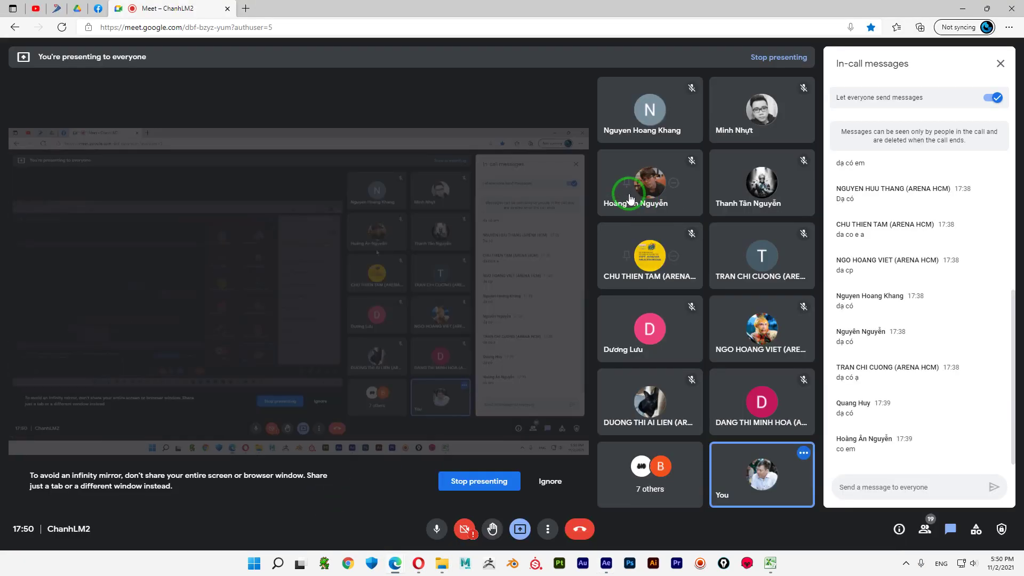
# - Switch back to After Effects, set the composition view's magnification to Fit and make the timeline area slightly taller
pyautogui.click(967, 11)
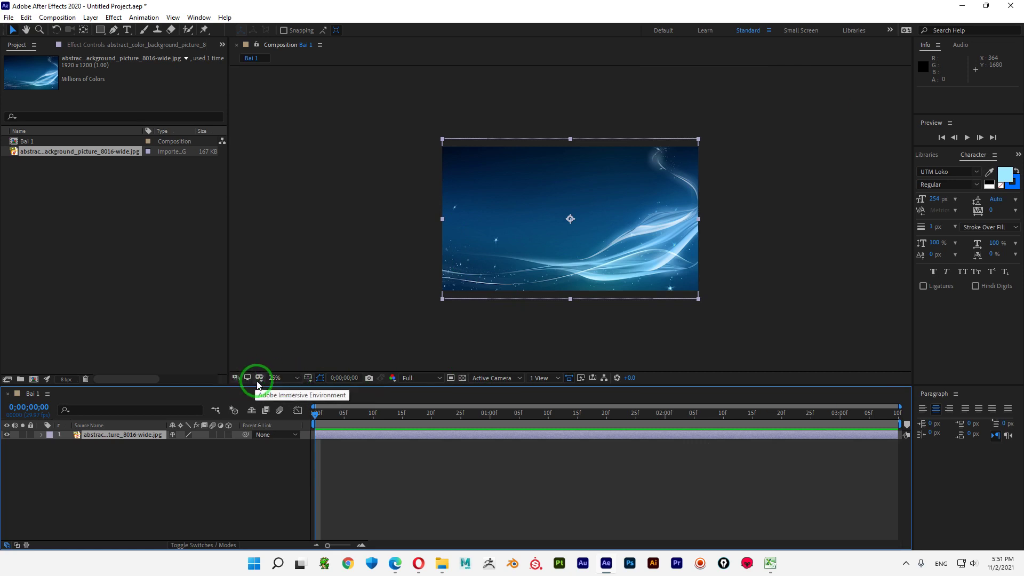
pyautogui.click(297, 381)
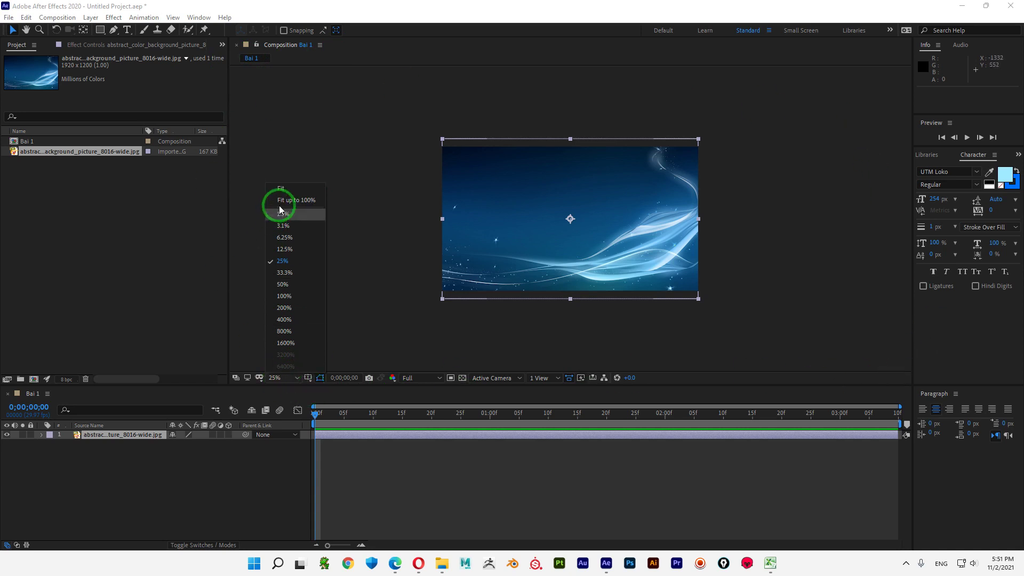
pyautogui.click(279, 188)
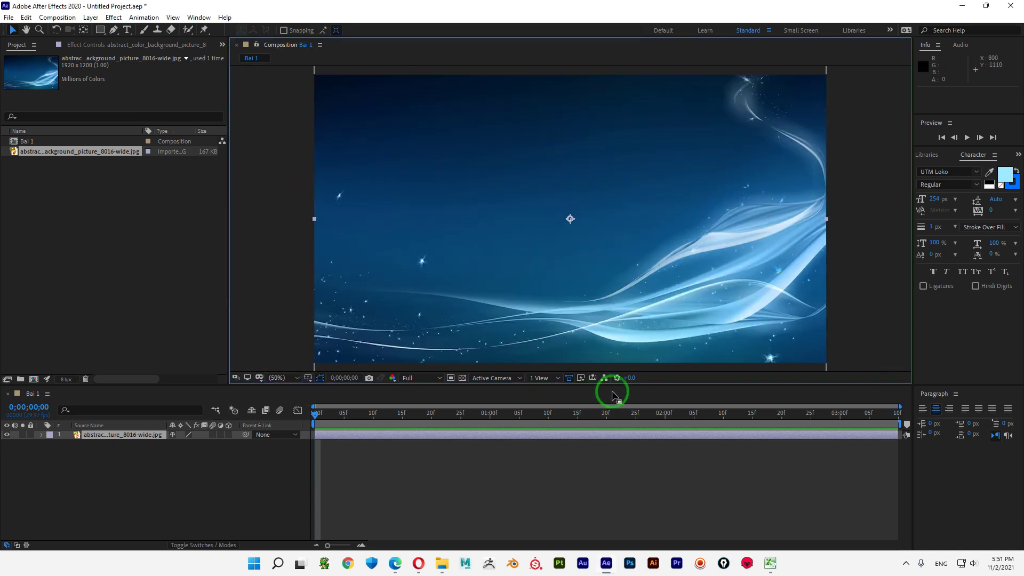
pyautogui.moveTo(612, 395); pyautogui.dragTo(638, 365)
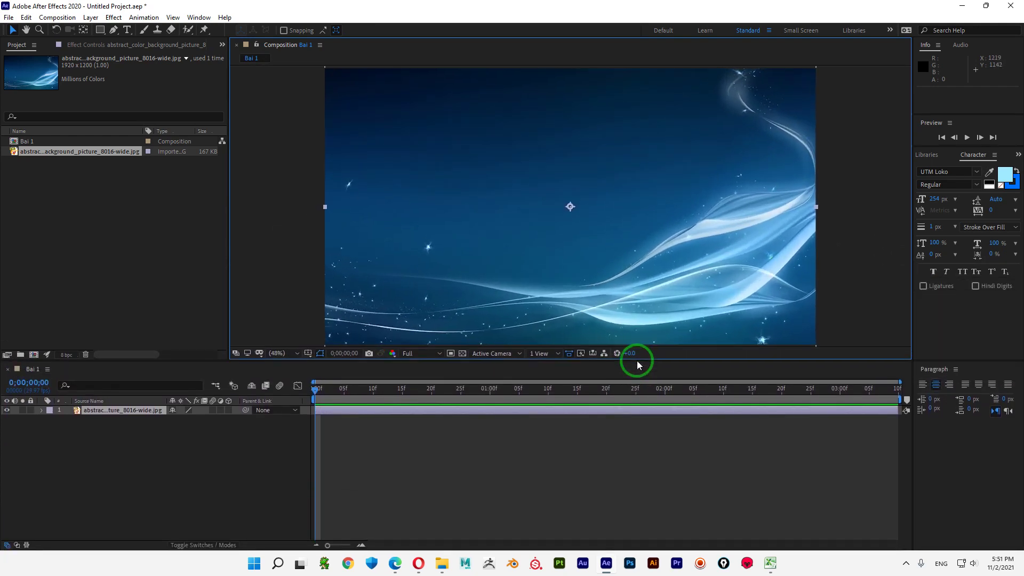
# - Switch to the Google Meet call, admit the waiting participant and return to After Effects
pyautogui.moveTo(395, 561)
pyautogui.click(343, 532)
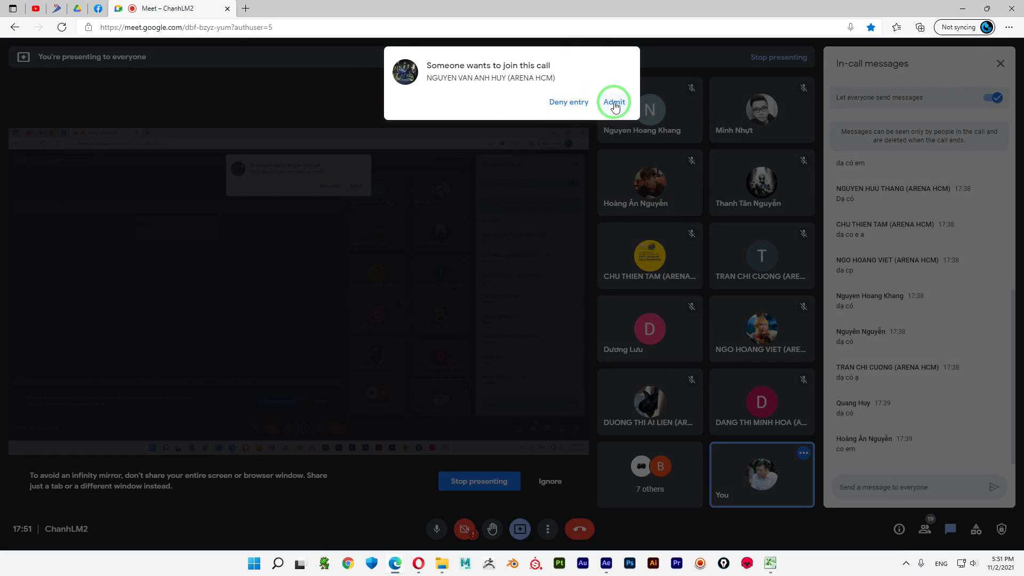
pyautogui.click(614, 103)
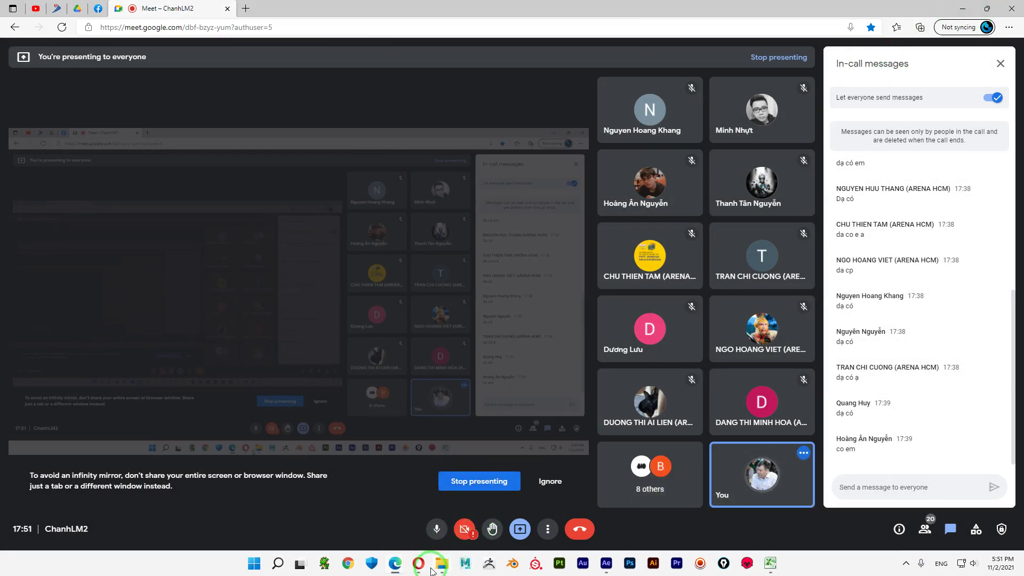
pyautogui.moveTo(423, 571)
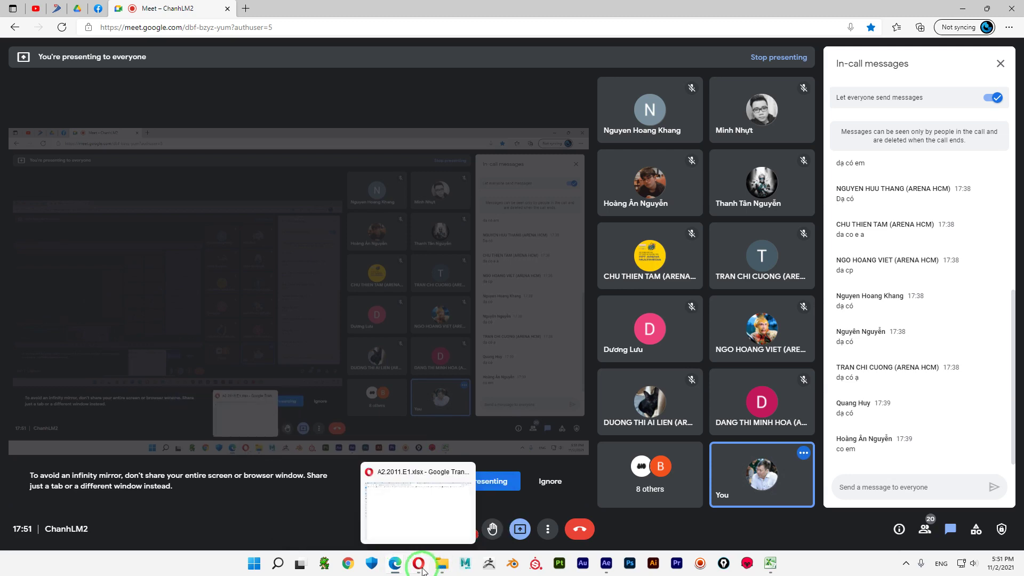
pyautogui.click(599, 566)
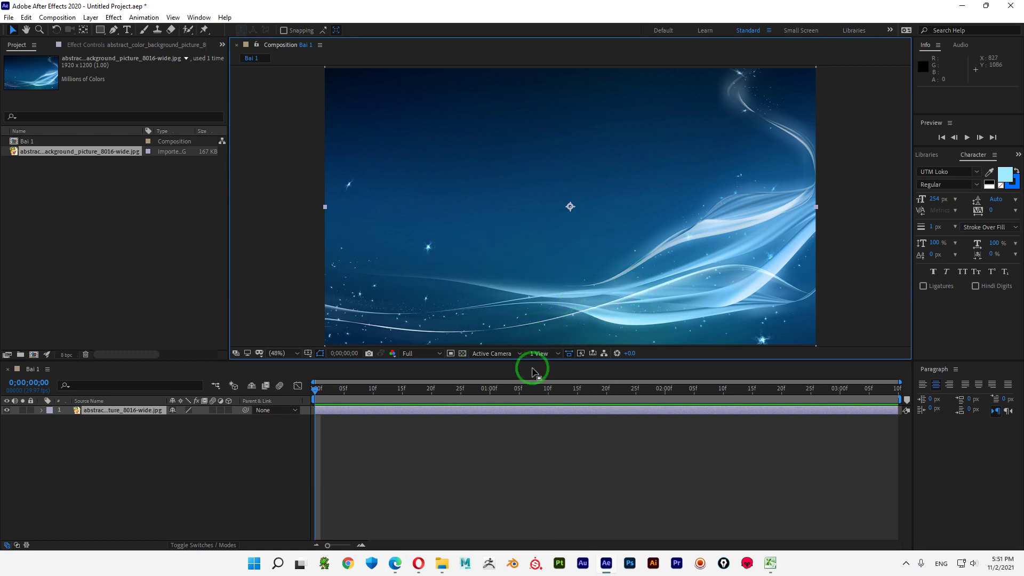
# - Set the composition view's magnification to 50%
pyautogui.moveTo(567, 361); pyautogui.dragTo(613, 359)
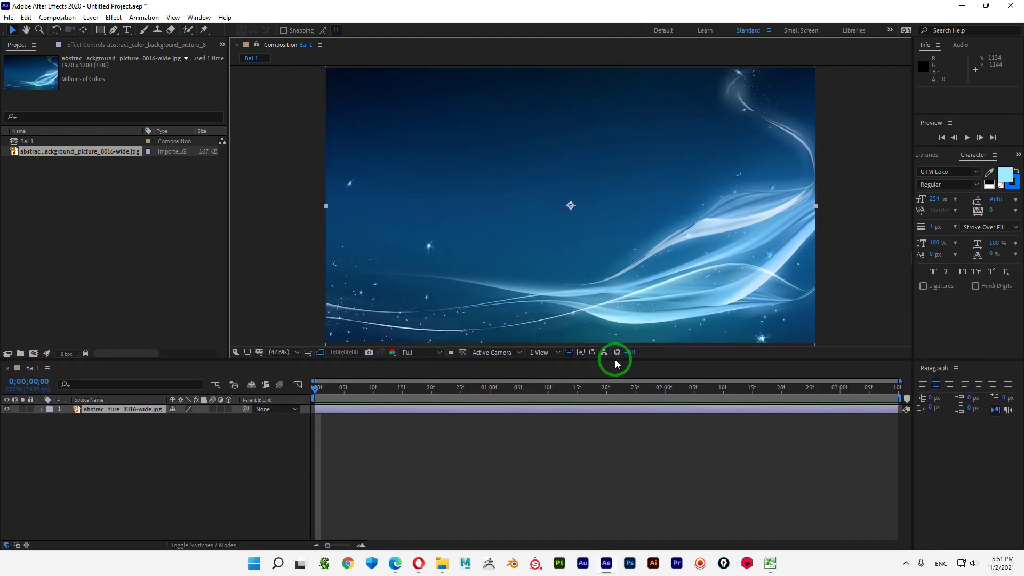
pyautogui.click(291, 352)
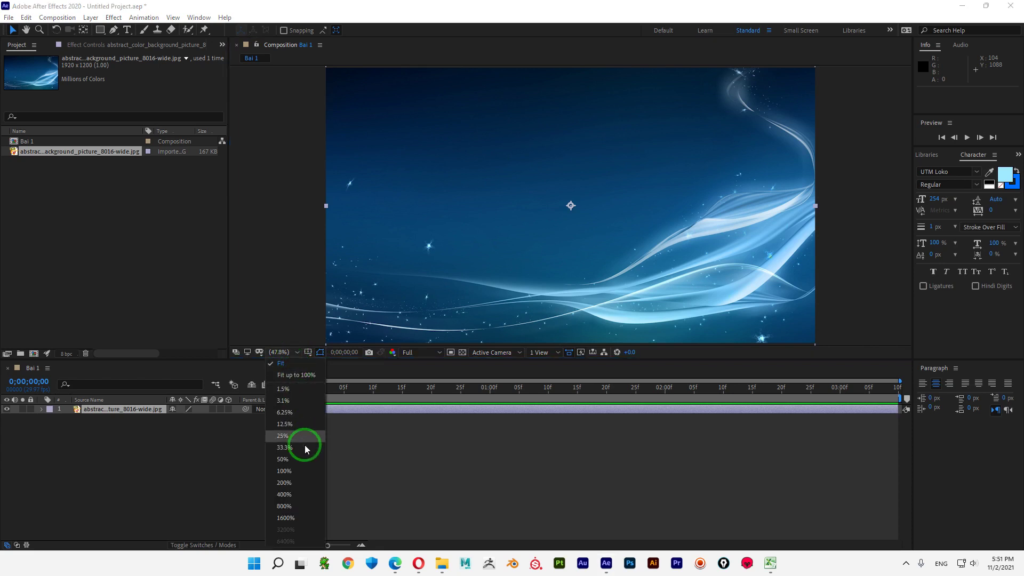
pyautogui.click(293, 459)
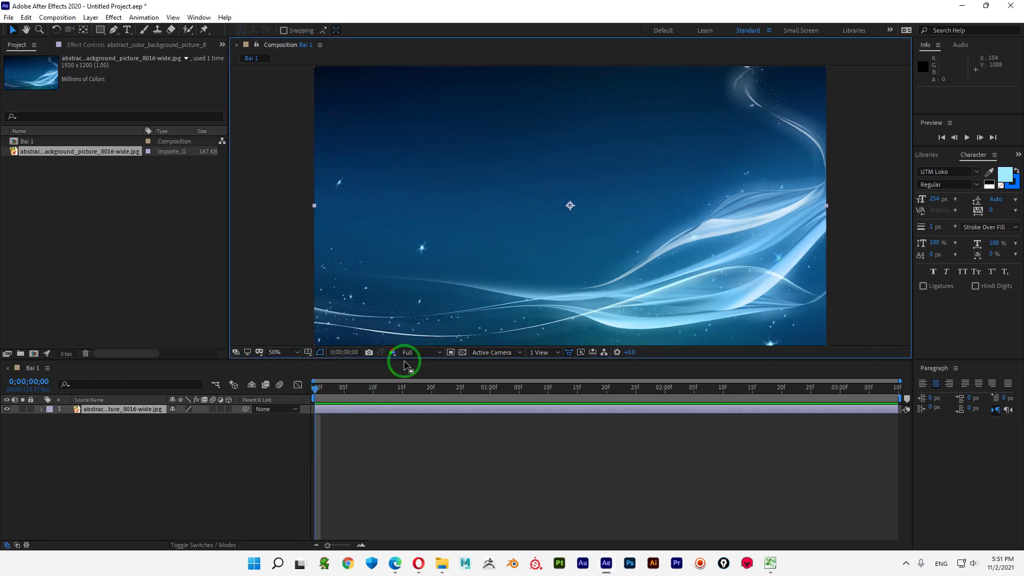
# - Make the timeline area taller and set the composition view's magnification to Fit
pyautogui.moveTo(585, 364); pyautogui.dragTo(592, 313)
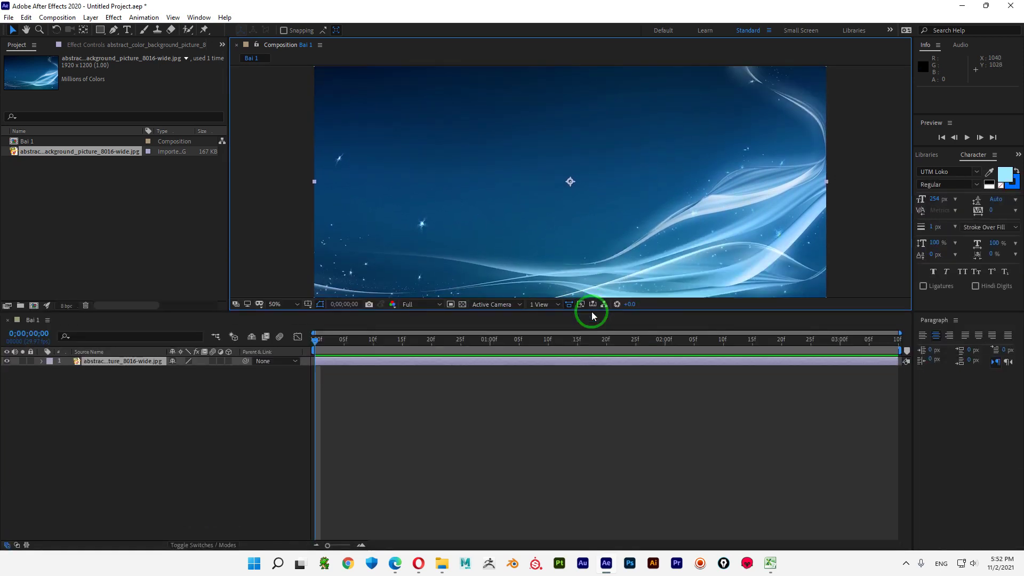
pyautogui.click(285, 305)
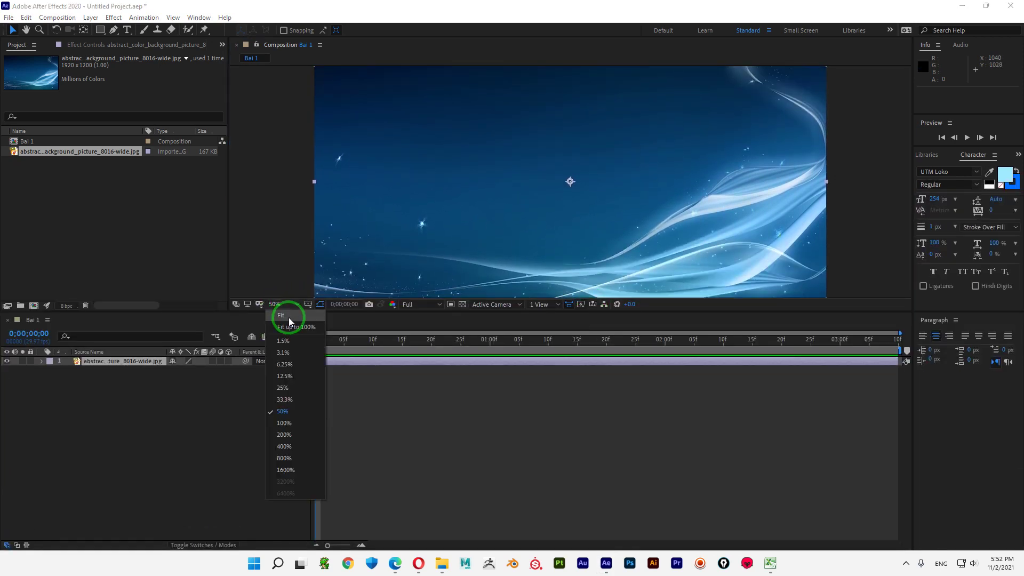
pyautogui.click(289, 317)
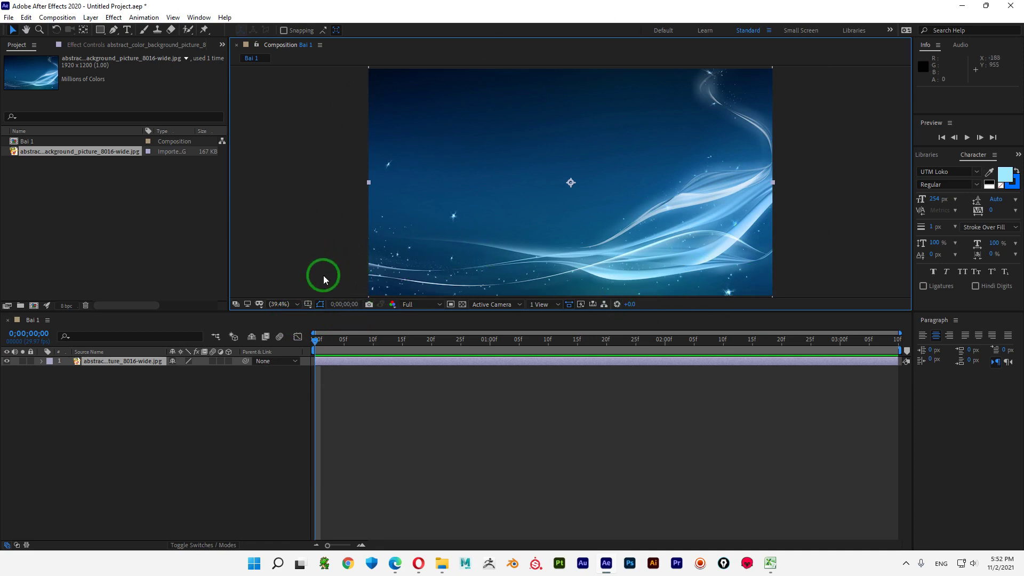
# - Turn the Title/Action Safe overlay on over the Bai 1 composition and turn it off again
pyautogui.click(309, 306)
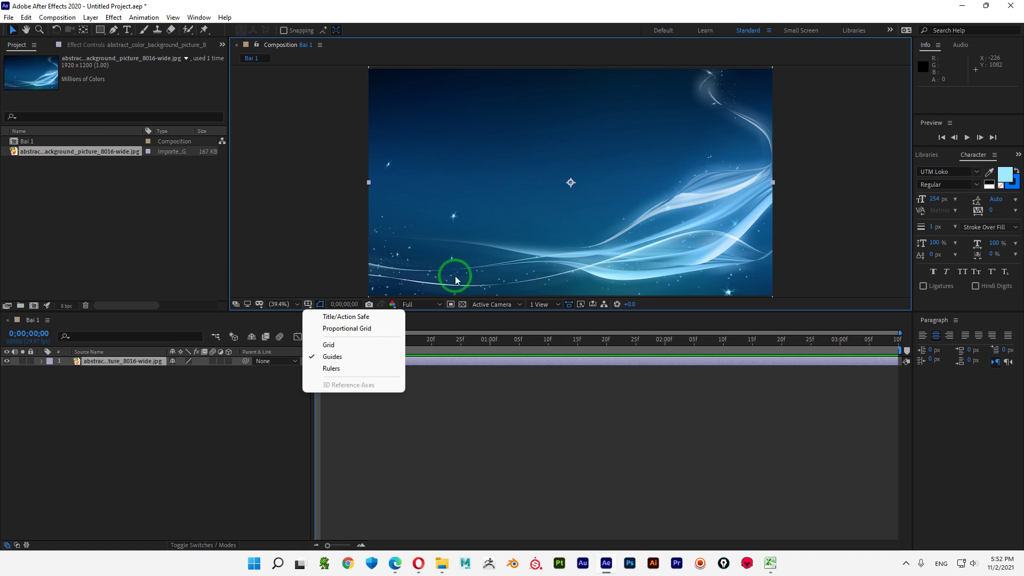
pyautogui.click(348, 319)
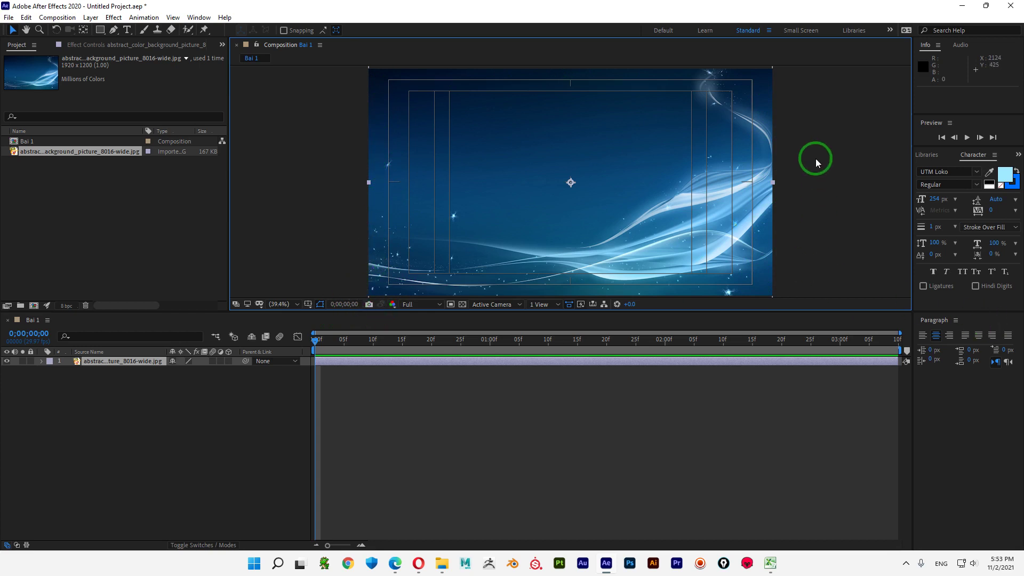
pyautogui.click(307, 304)
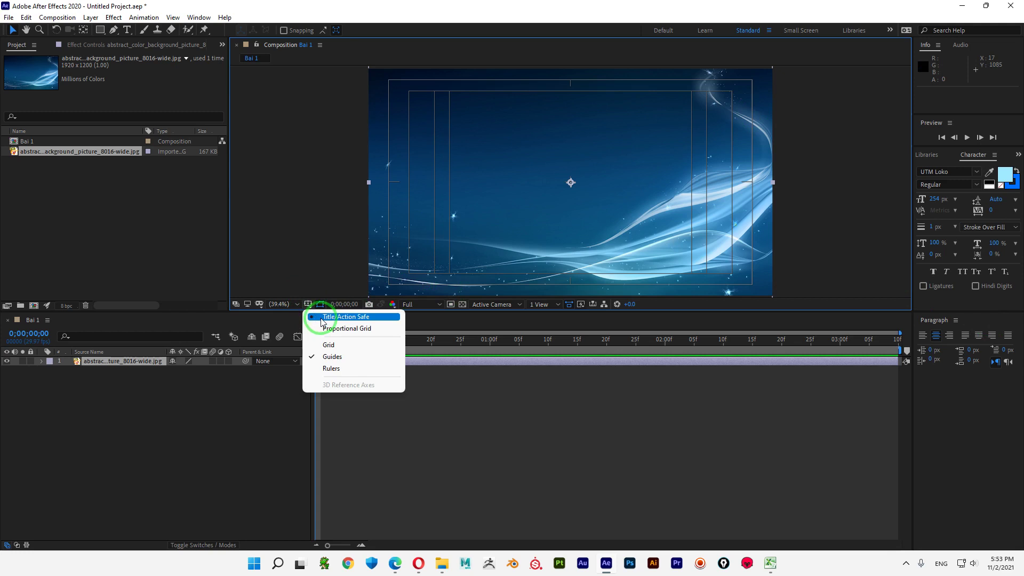
pyautogui.click(322, 317)
# - Show the grid and rulers in the composition view and try to pull a guide from the horizontal ruler
pyautogui.click(308, 304)
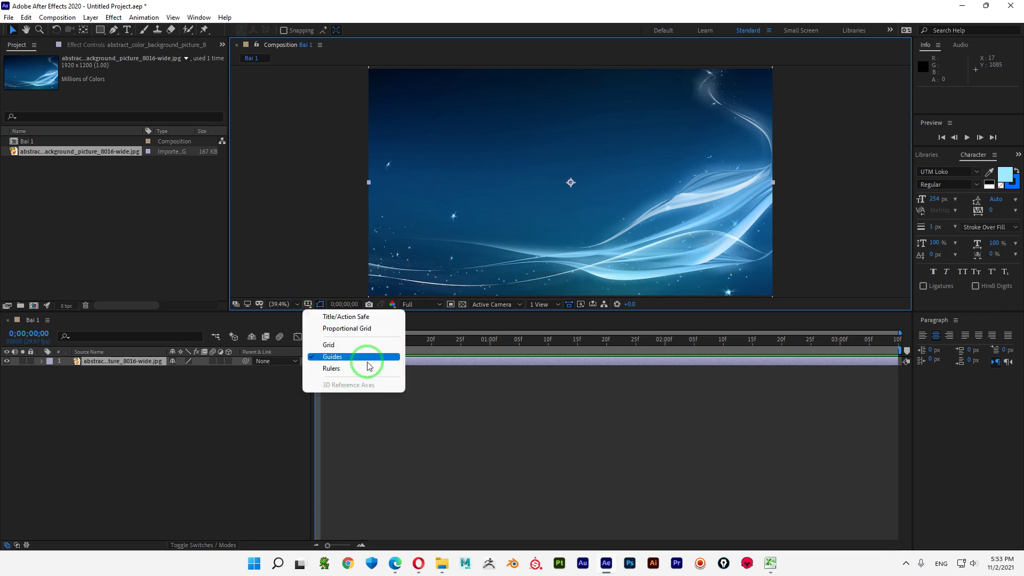
pyautogui.click(347, 344)
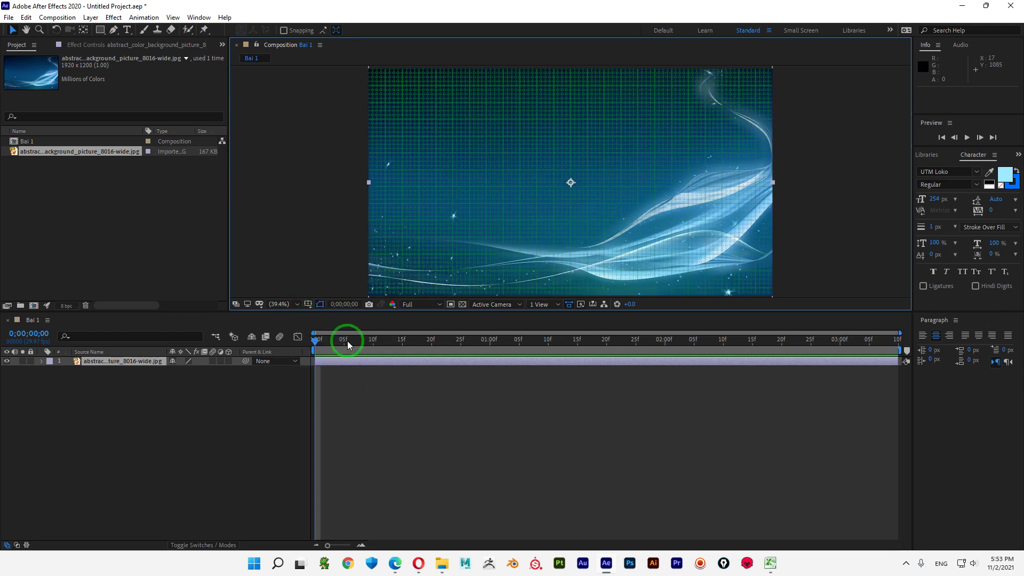
pyautogui.click(308, 305)
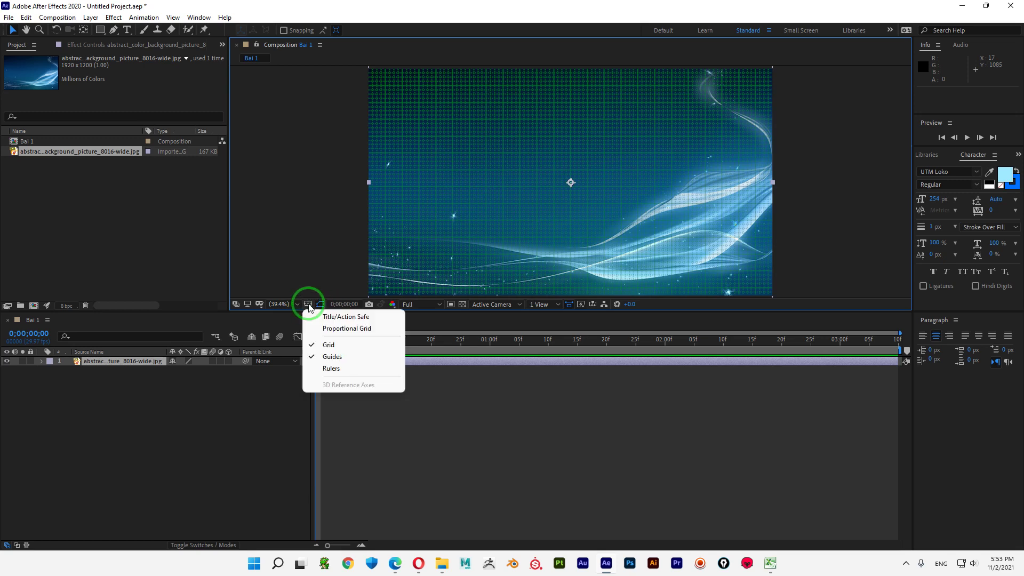
pyautogui.click(330, 369)
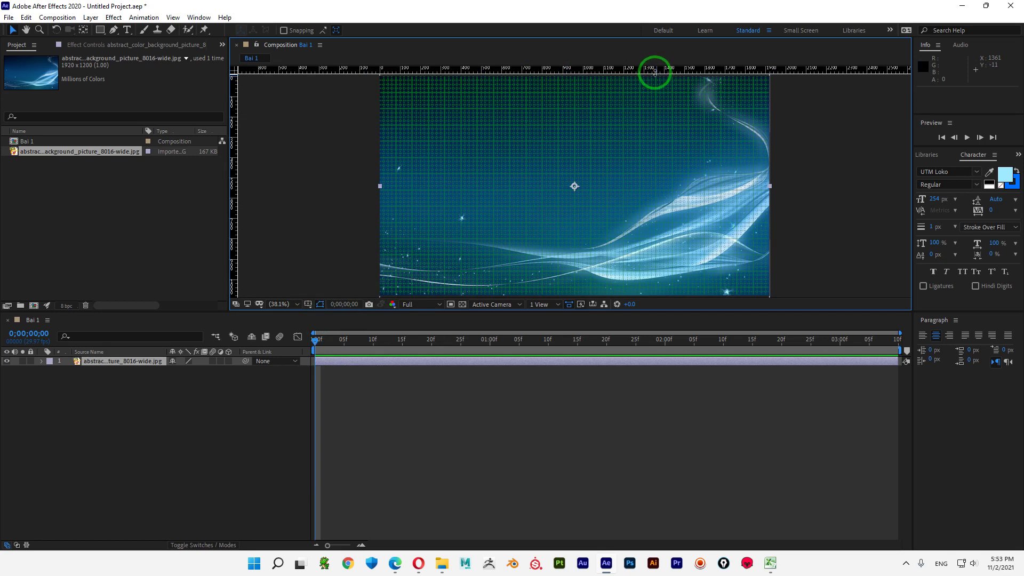
pyautogui.moveTo(670, 71)
pyautogui.mouseDown()
pyautogui.moveTo(668, 139)
pyautogui.moveTo(676, 59)
pyautogui.mouseUp()
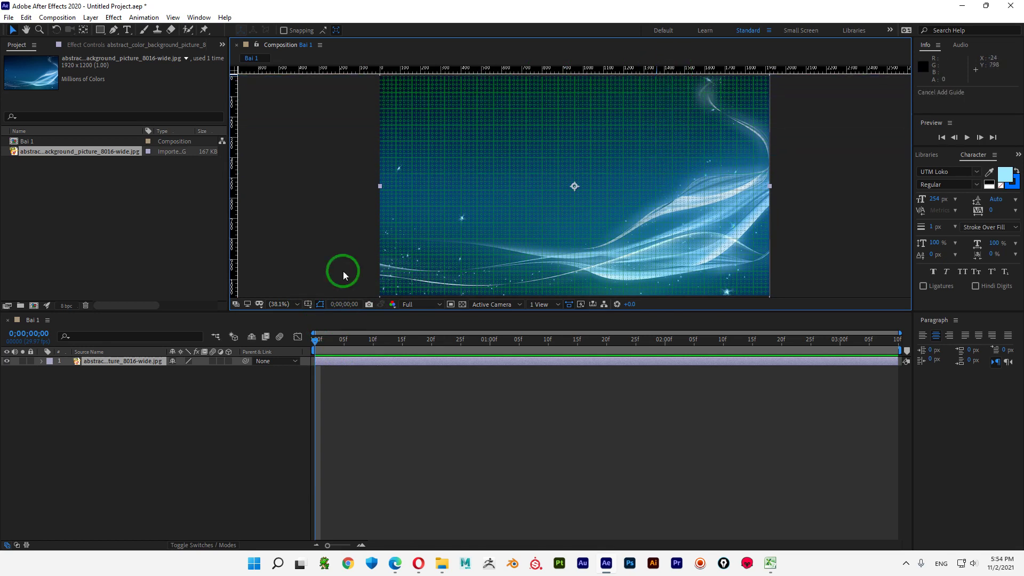
# - Hide the grid and rulers in the composition view
pyautogui.click(309, 303)
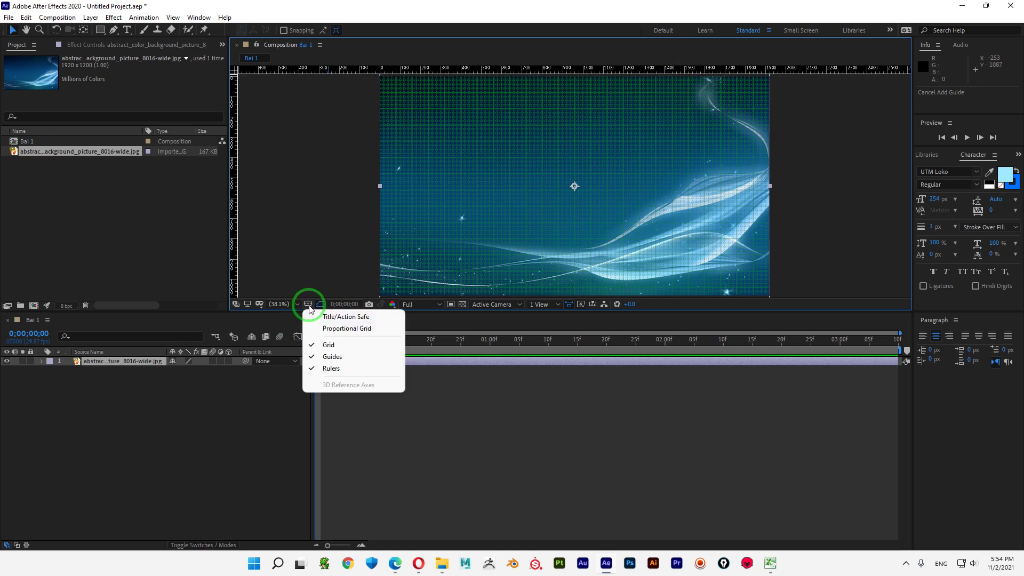
pyautogui.click(323, 344)
pyautogui.click(309, 303)
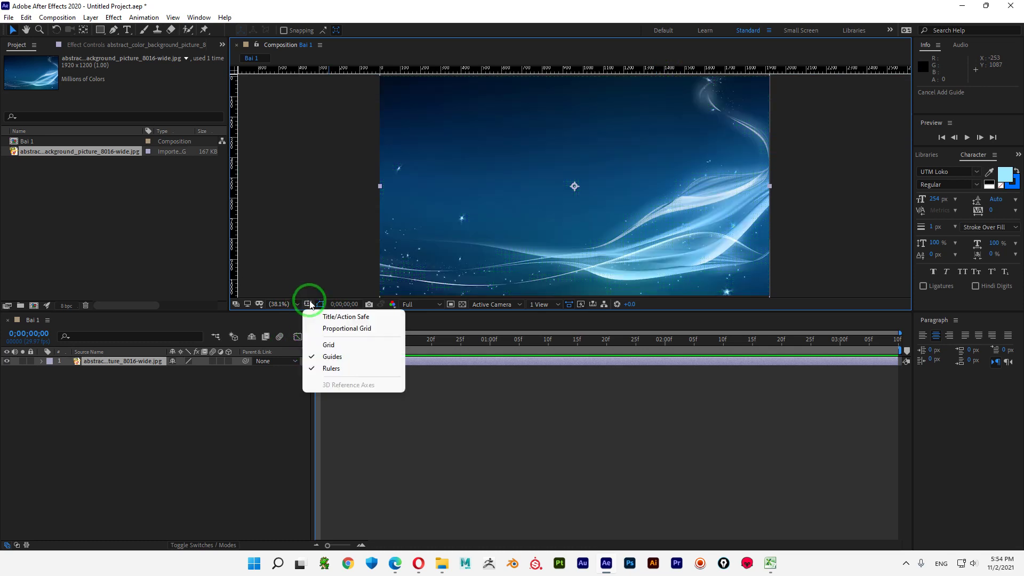
pyautogui.click(309, 368)
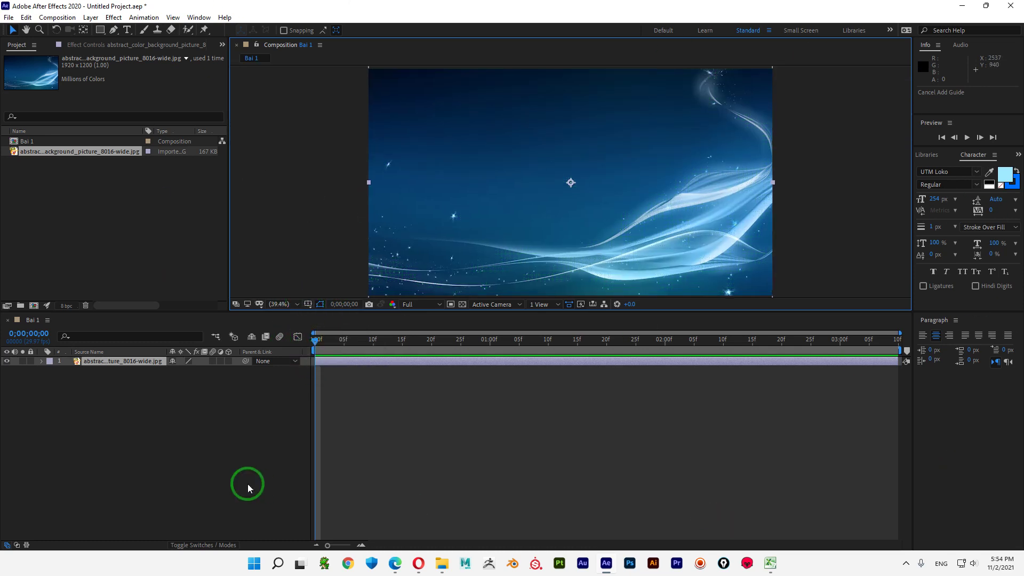
# - Scrub the current time to 0;00;01;22 and return it to the start of the composition
pyautogui.click(353, 304)
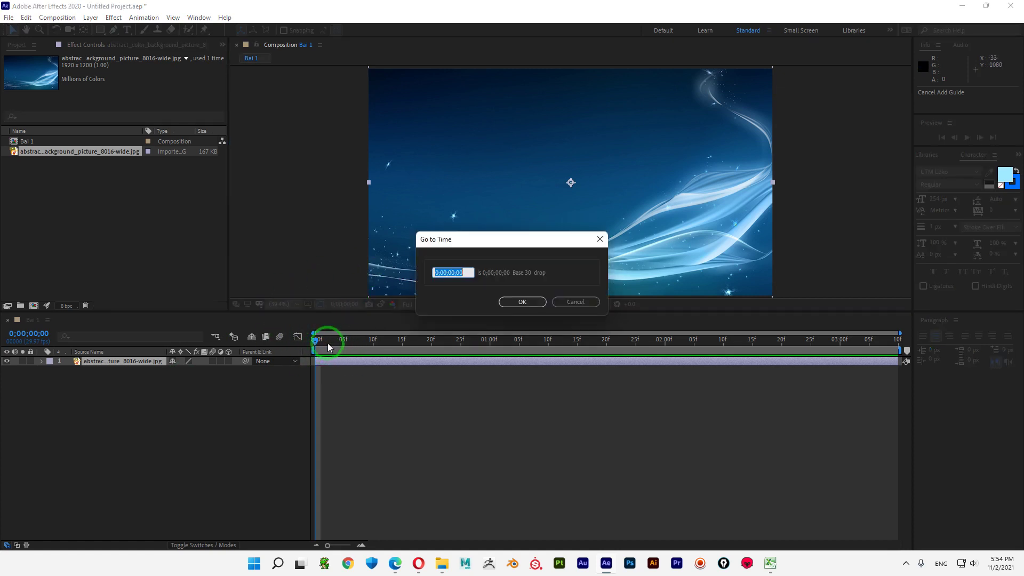
pyautogui.click(574, 302)
pyautogui.moveTo(323, 341); pyautogui.dragTo(619, 342)
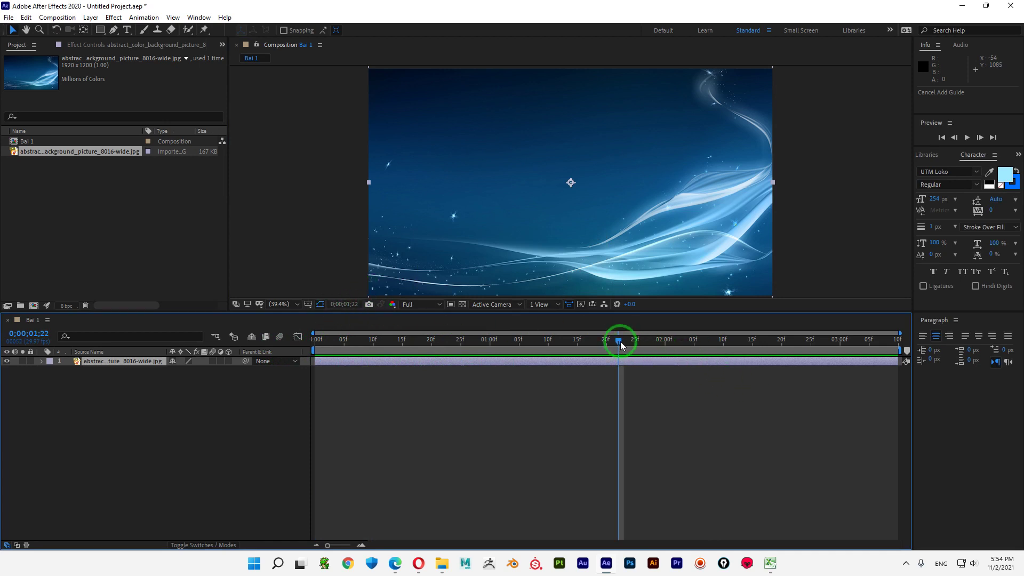
pyautogui.press('Home')
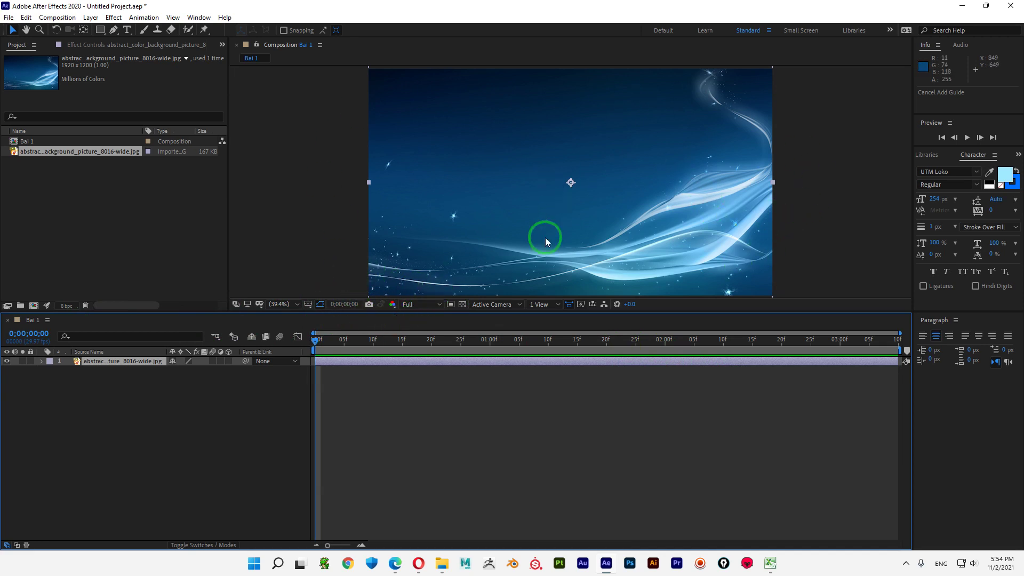
# - Set the composition's preview resolution to Auto and deselect the imported image in the project items
pyautogui.click(432, 306)
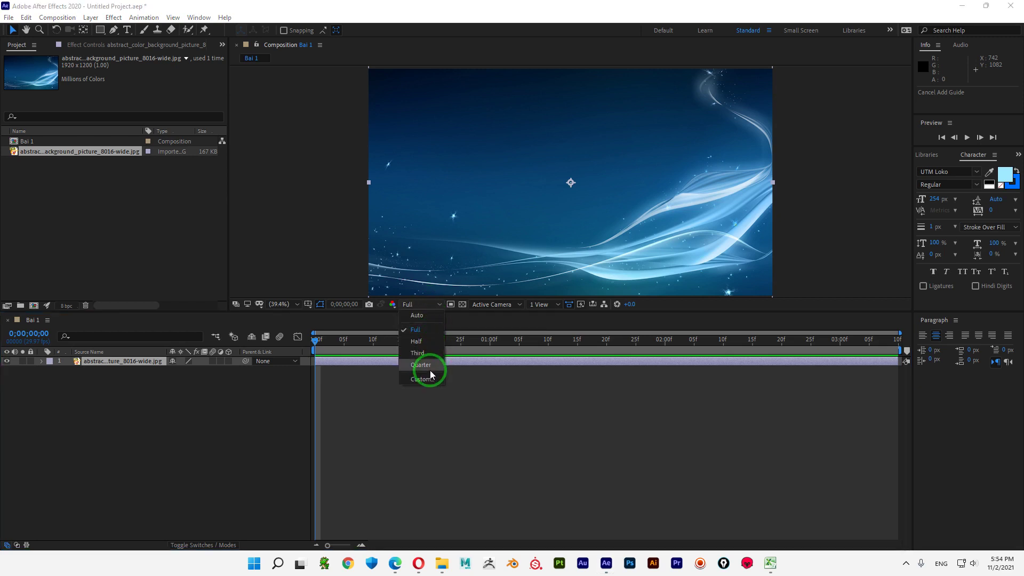
pyautogui.click(422, 315)
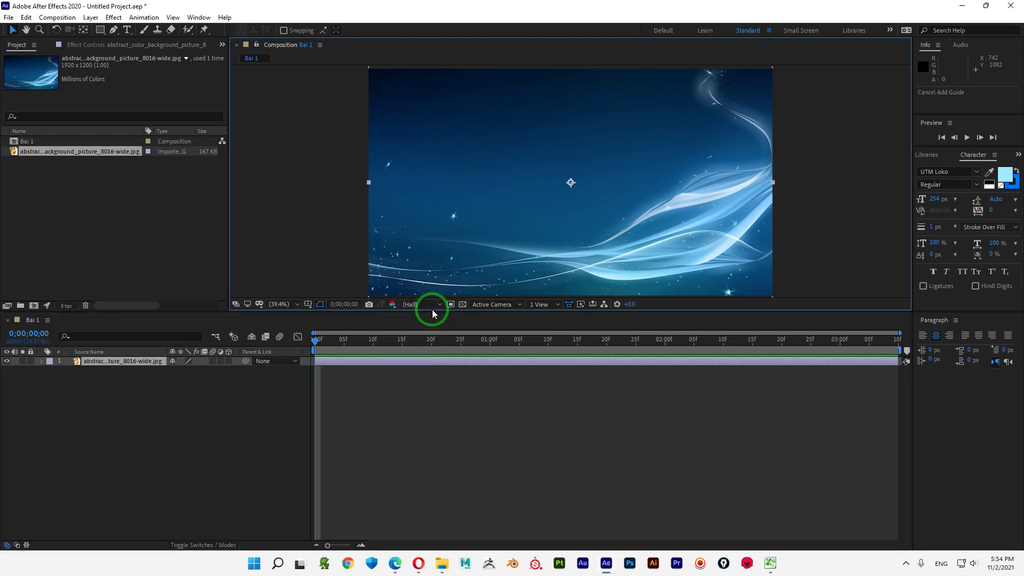
pyautogui.click(440, 303)
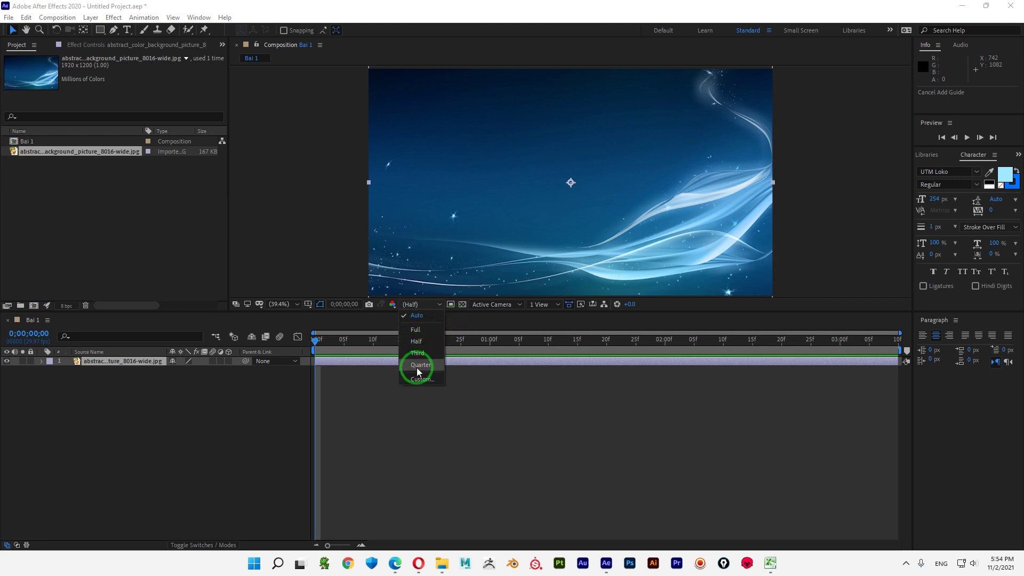
pyautogui.click(493, 320)
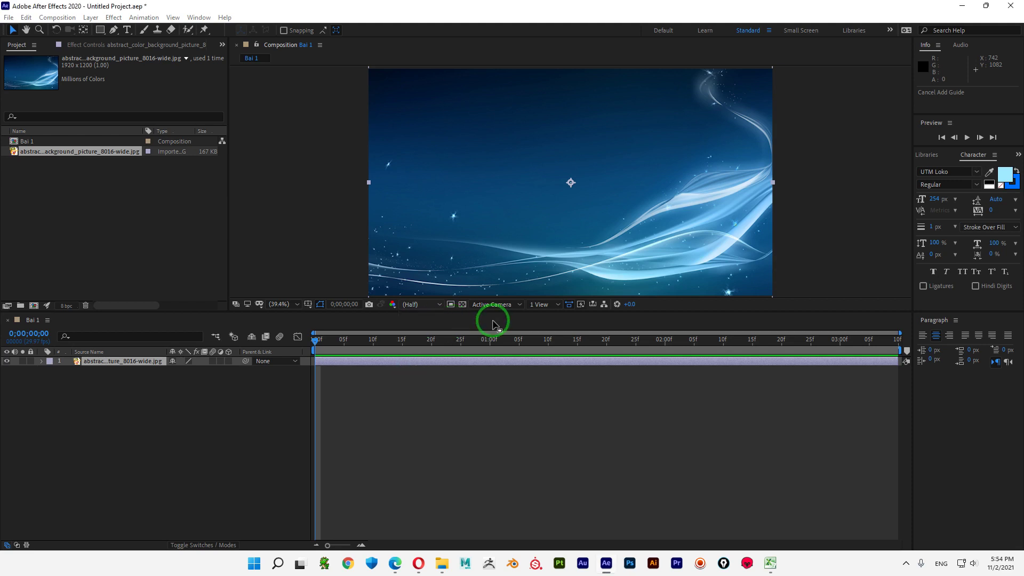
pyautogui.click(433, 303)
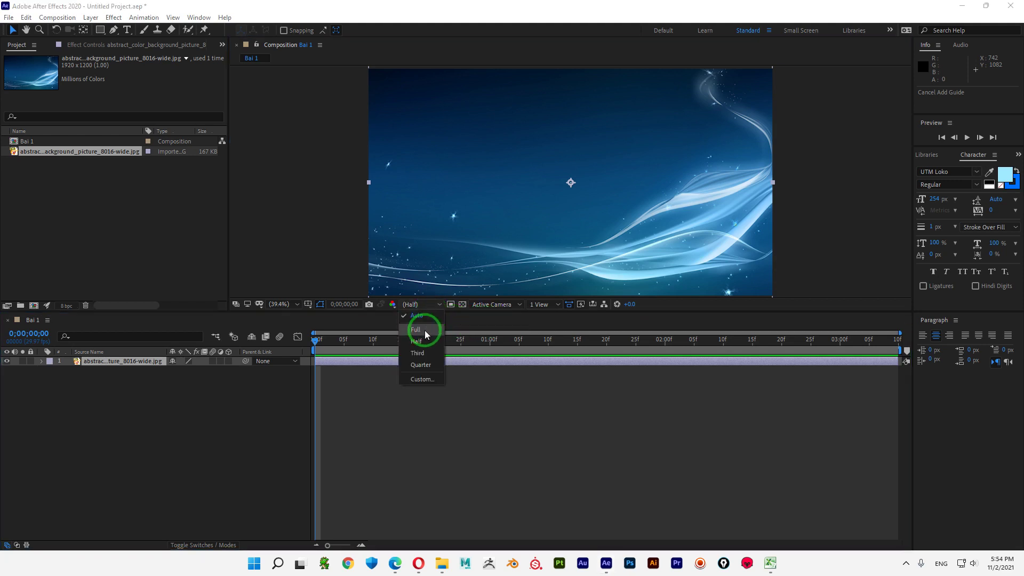
pyautogui.click(469, 320)
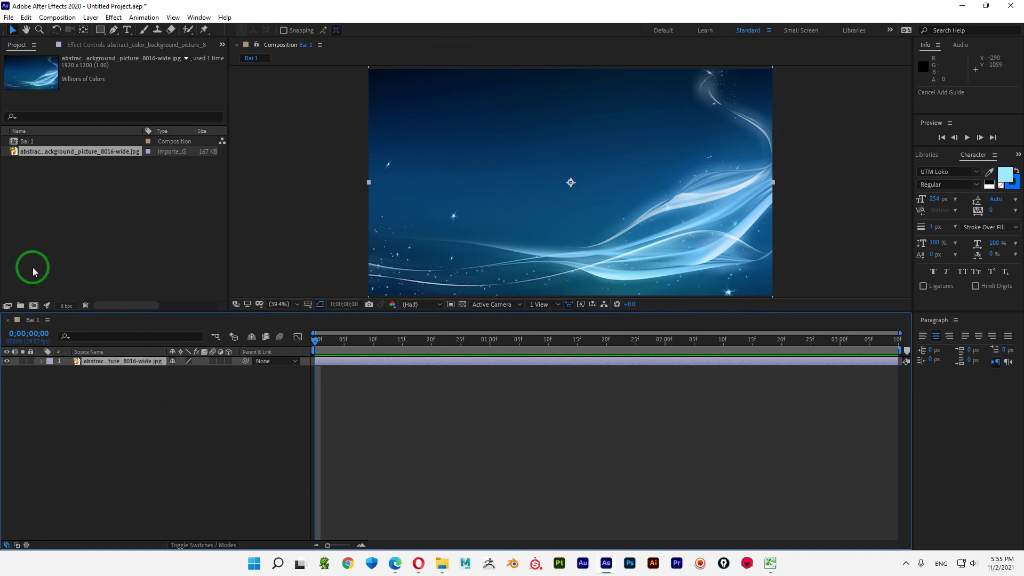
pyautogui.click(50, 226)
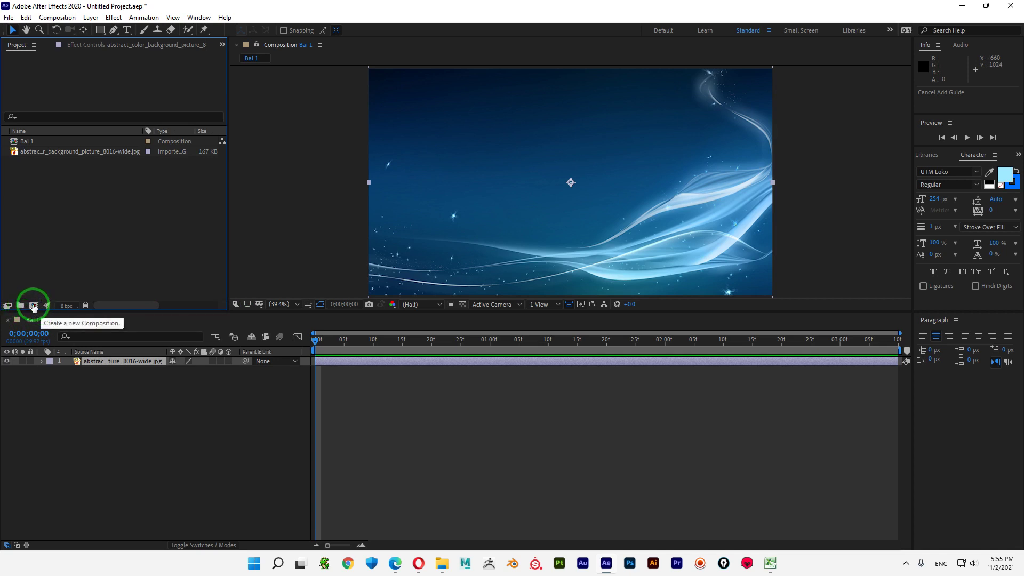
pyautogui.click(33, 307)
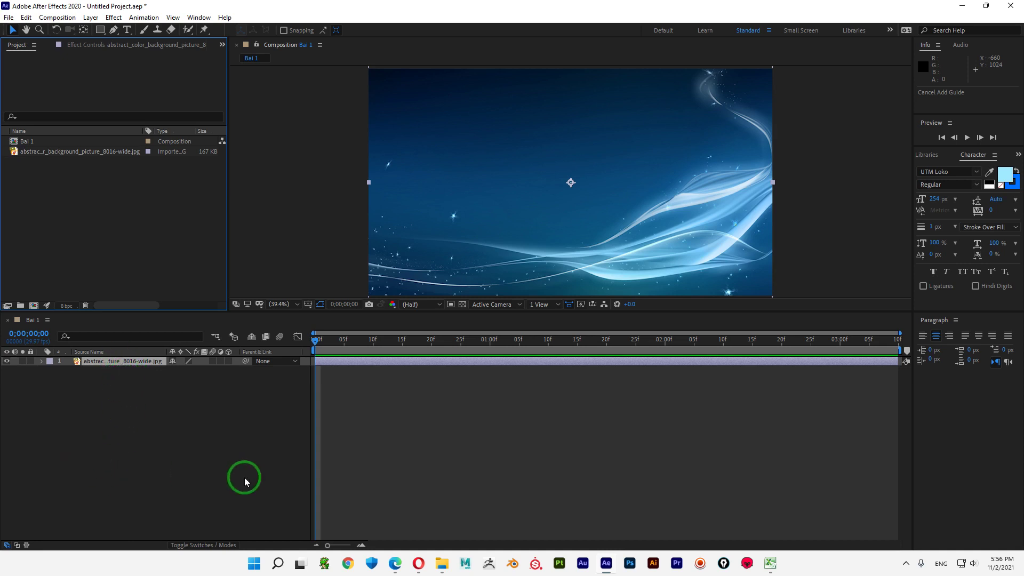
# - Import the red apple logo 1211811620.png from the logo folder into the project
pyautogui.doubleClick(111, 193)
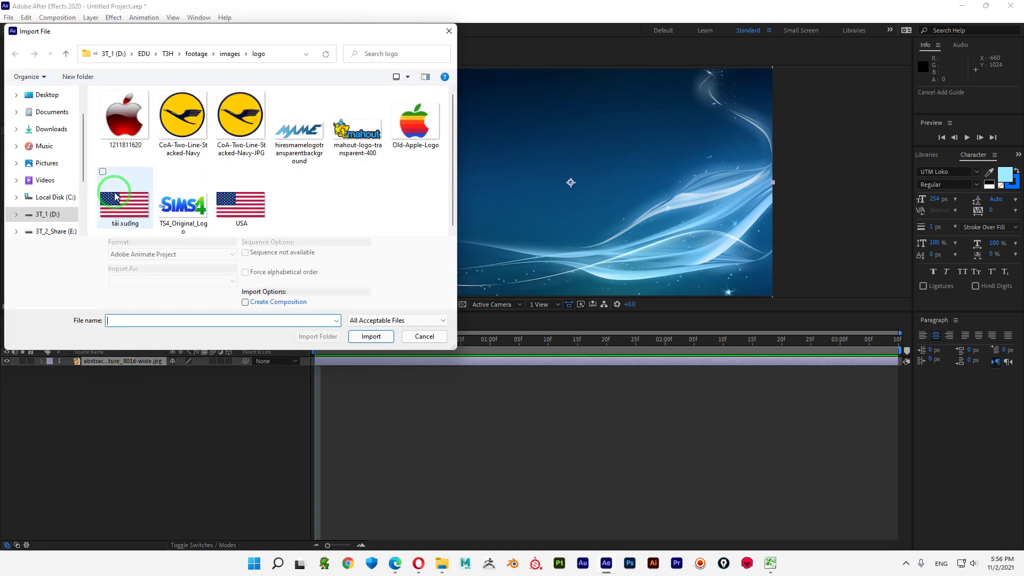
pyautogui.click(125, 127)
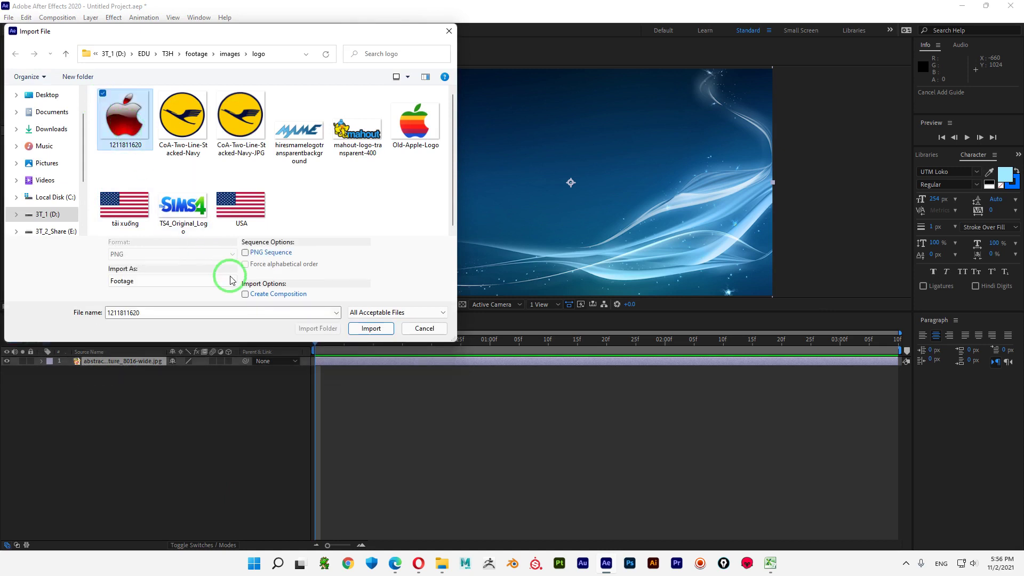
pyautogui.click(371, 328)
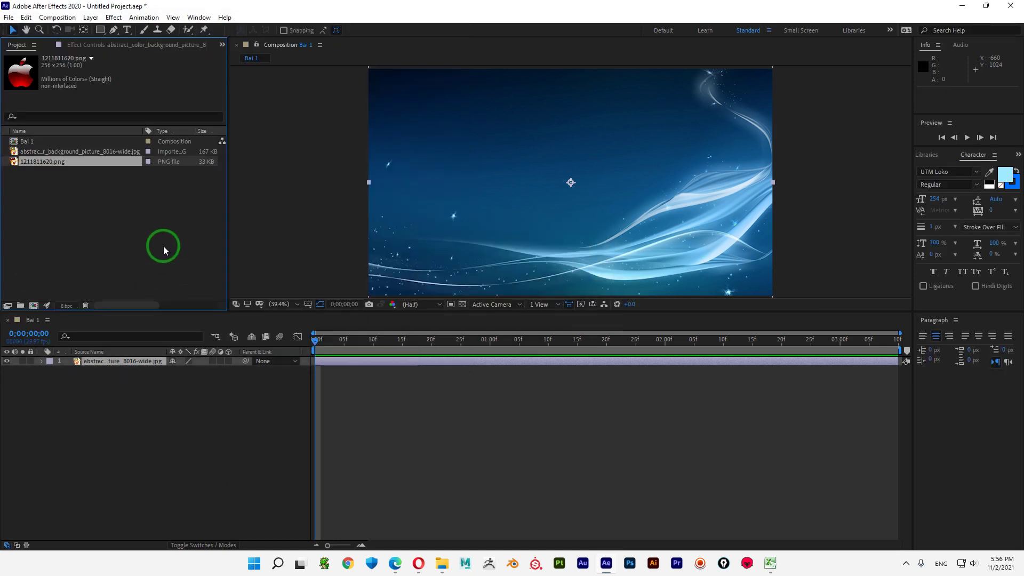
# - Import 6863465-pink-flowers.jpg from the images HoaLa folder and deselect it in the project items
pyautogui.doubleClick(113, 199)
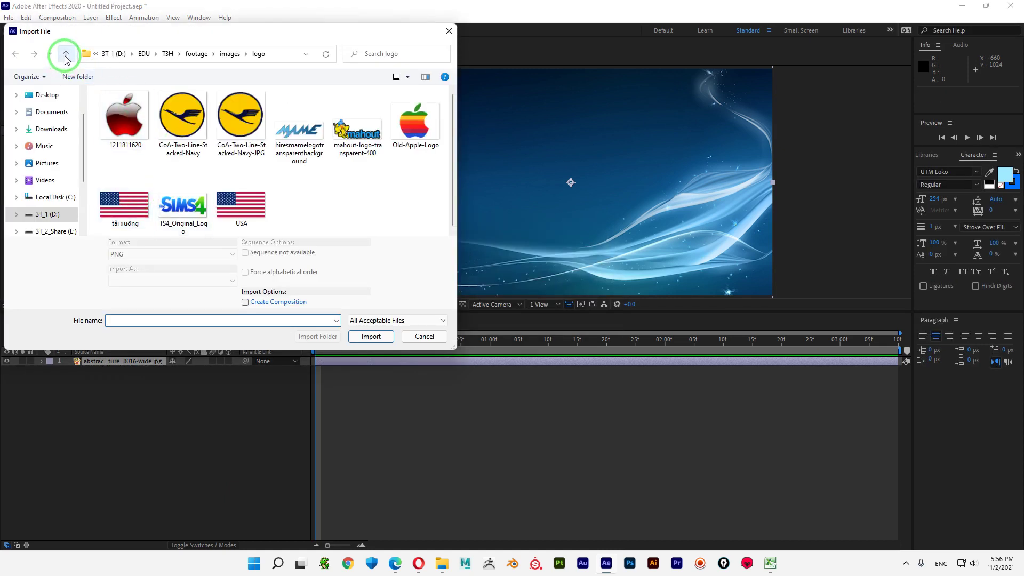
pyautogui.click(67, 54)
pyautogui.doubleClick(131, 158)
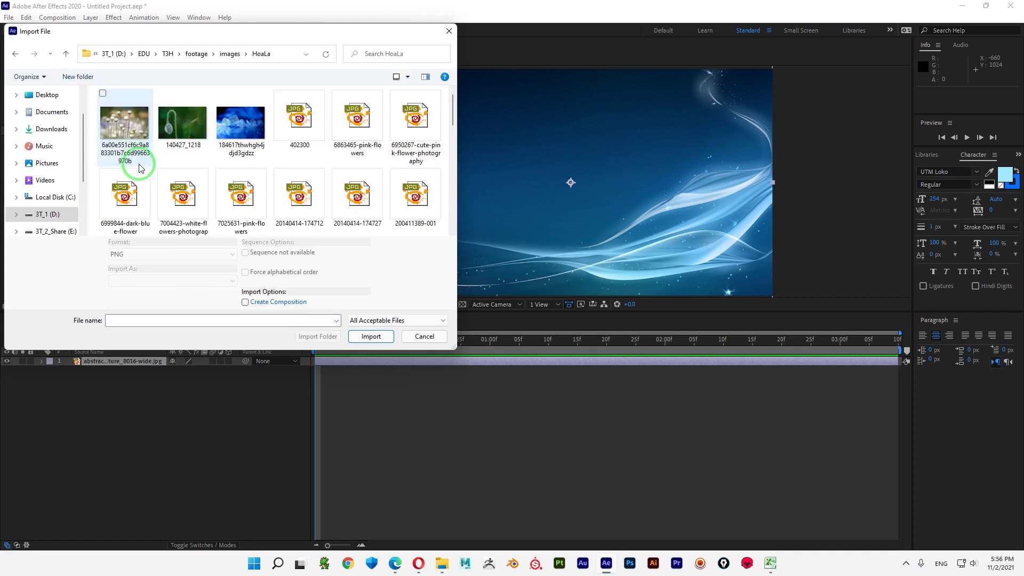
pyautogui.click(357, 124)
pyautogui.click(370, 336)
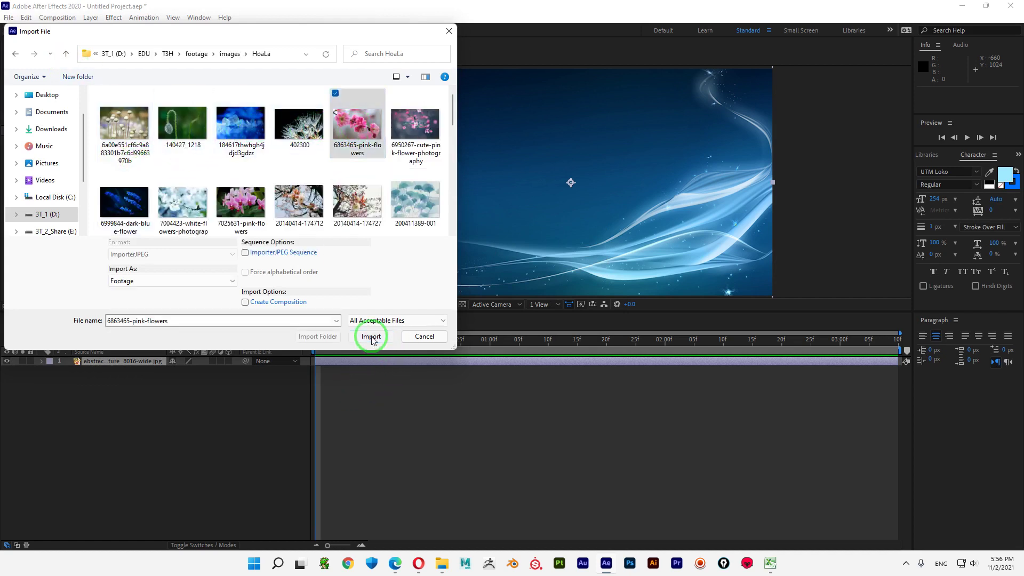
pyautogui.click(36, 118)
pyautogui.click(72, 199)
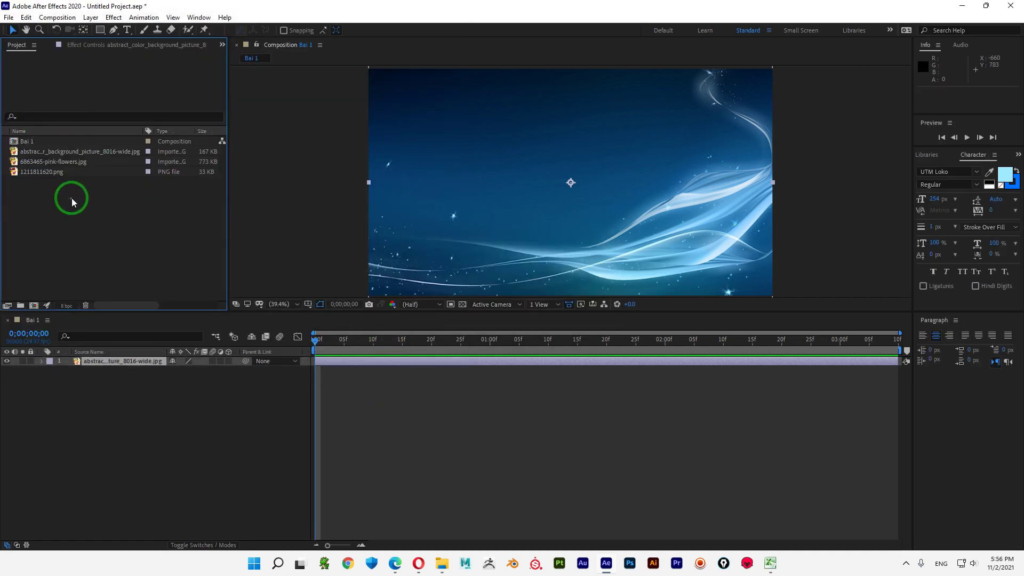
# - Import BEAR.psd from the images AI_PSD folder with import kind Footage and merged layers
pyautogui.doubleClick(150, 212)
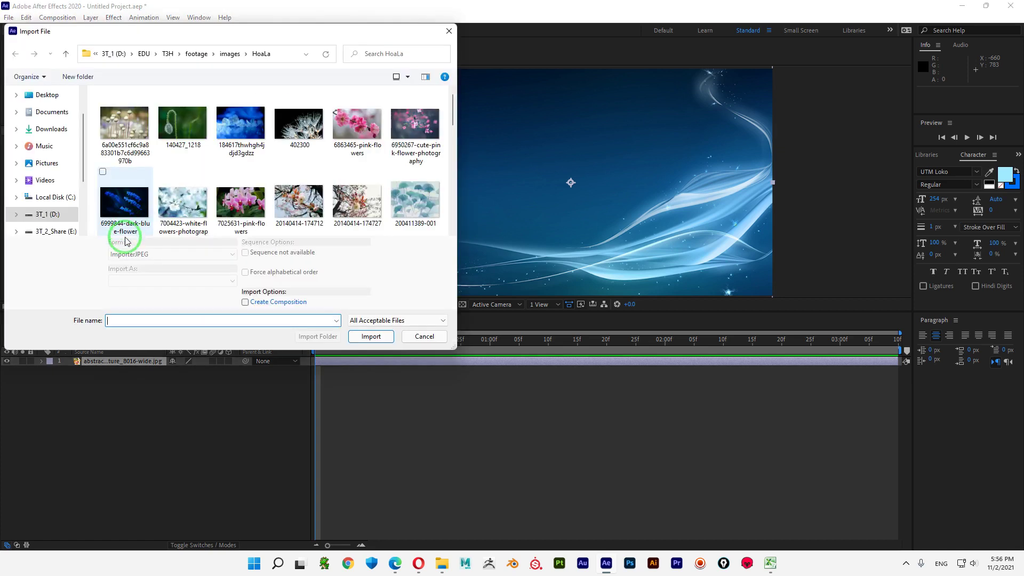
pyautogui.click(58, 63)
pyautogui.moveTo(228, 32); pyautogui.dragTo(582, 109)
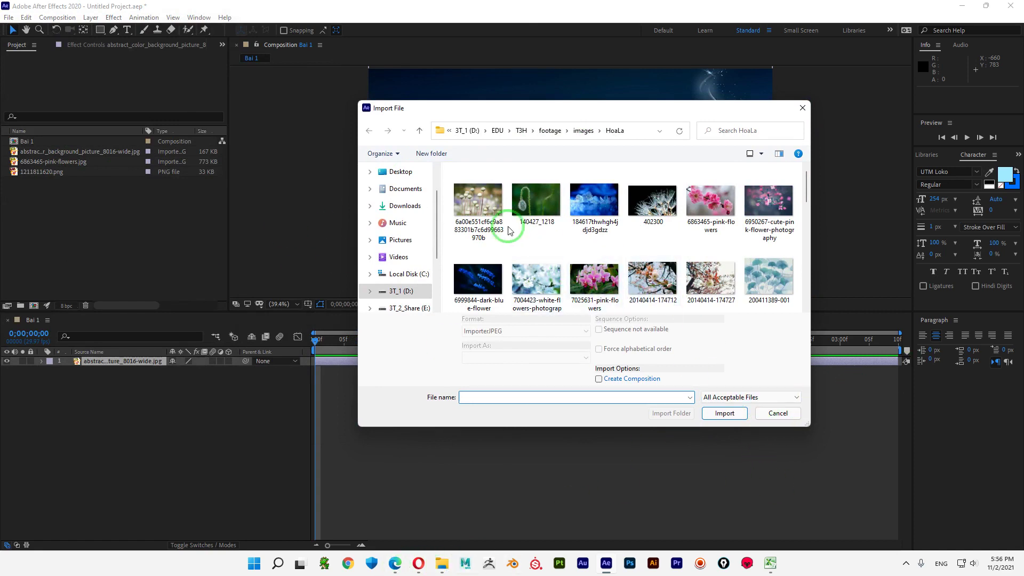
pyautogui.click(420, 130)
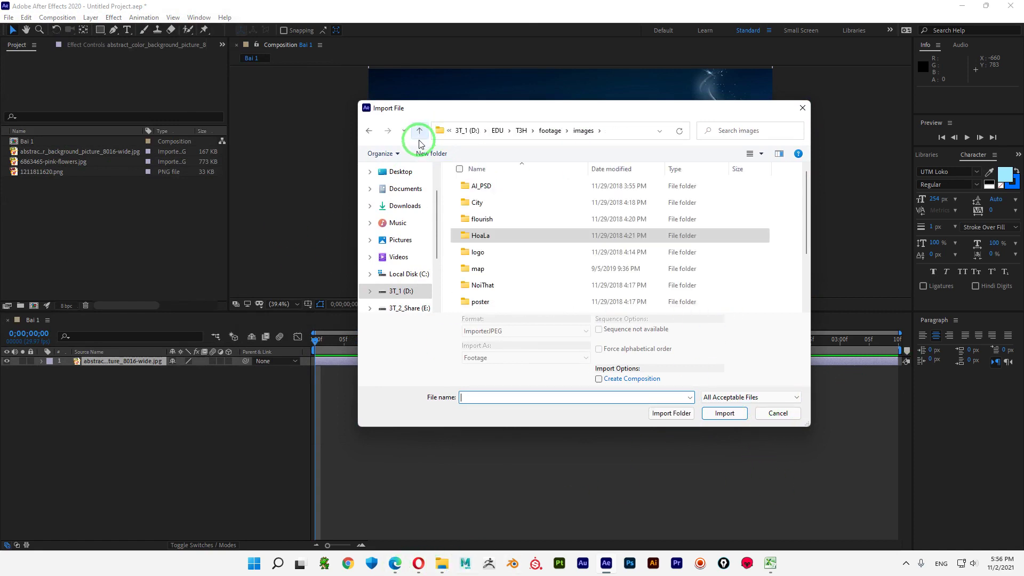
pyautogui.doubleClick(482, 186)
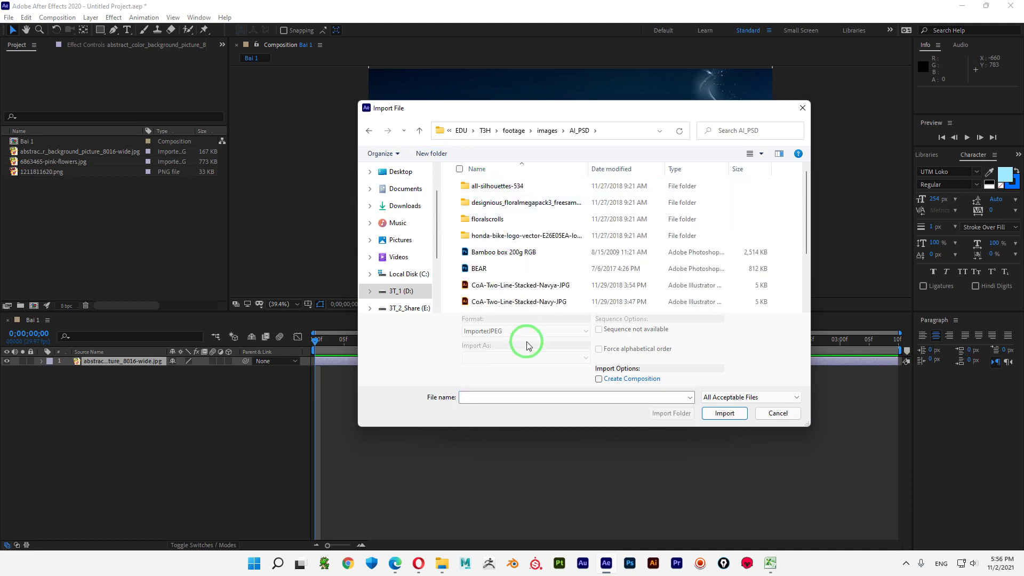
pyautogui.doubleClick(478, 269)
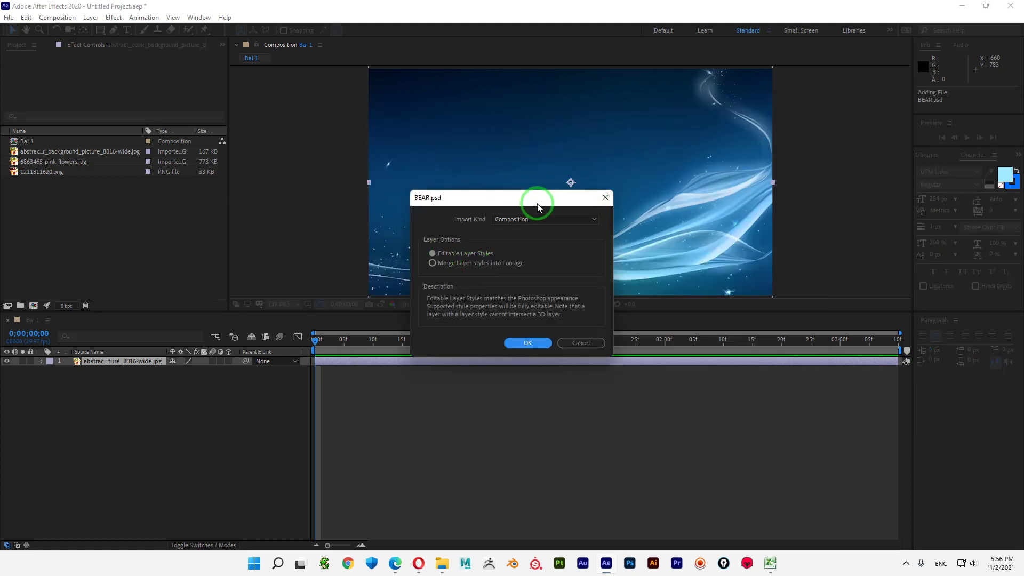
pyautogui.moveTo(538, 207); pyautogui.dragTo(395, 111)
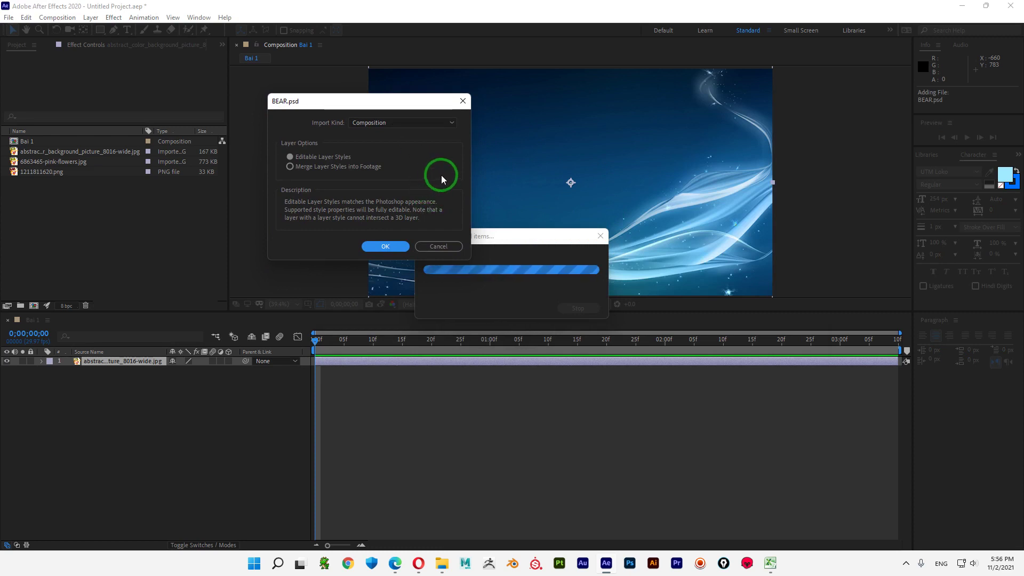
pyautogui.click(439, 120)
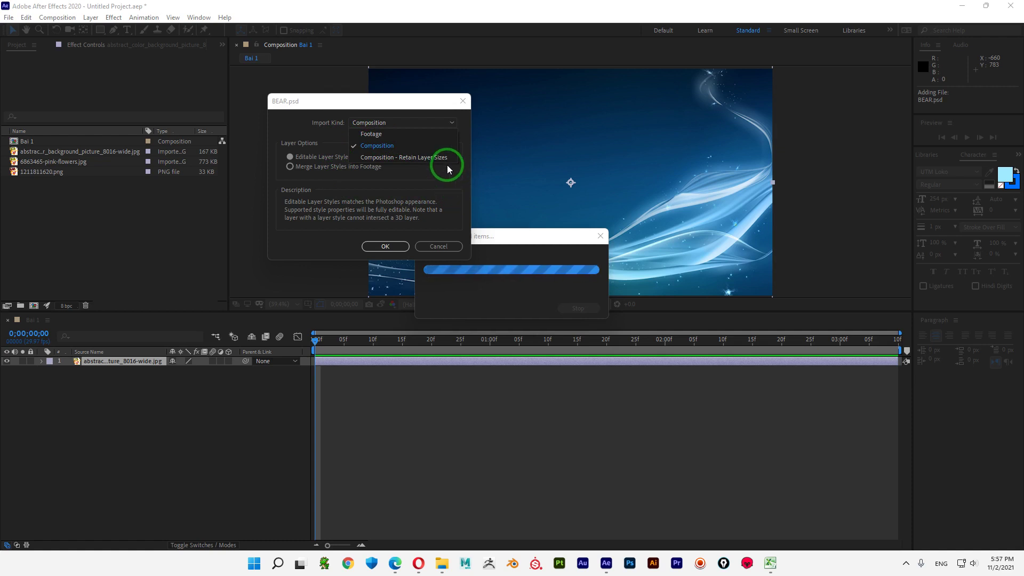
pyautogui.click(372, 134)
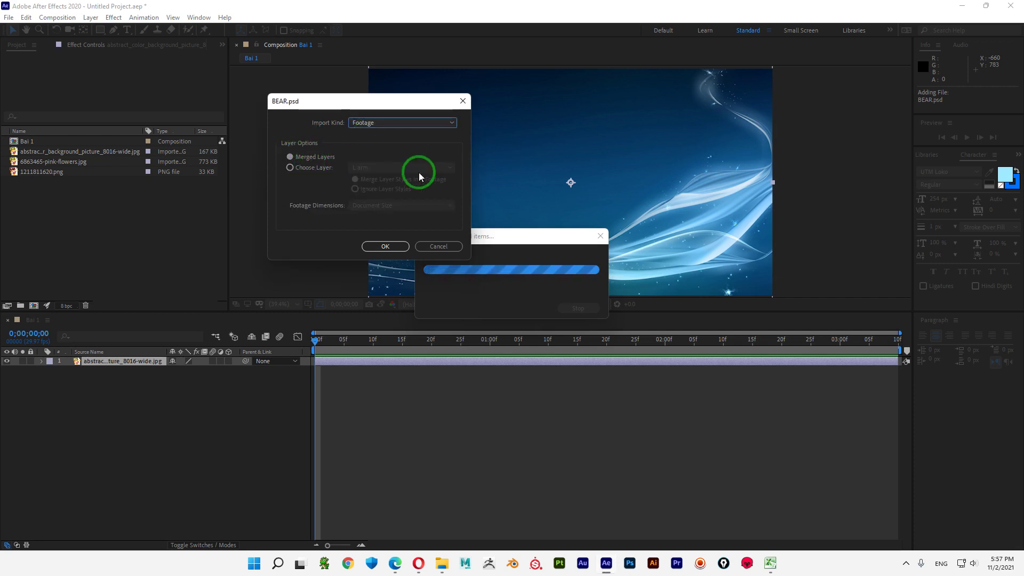
pyautogui.click(385, 247)
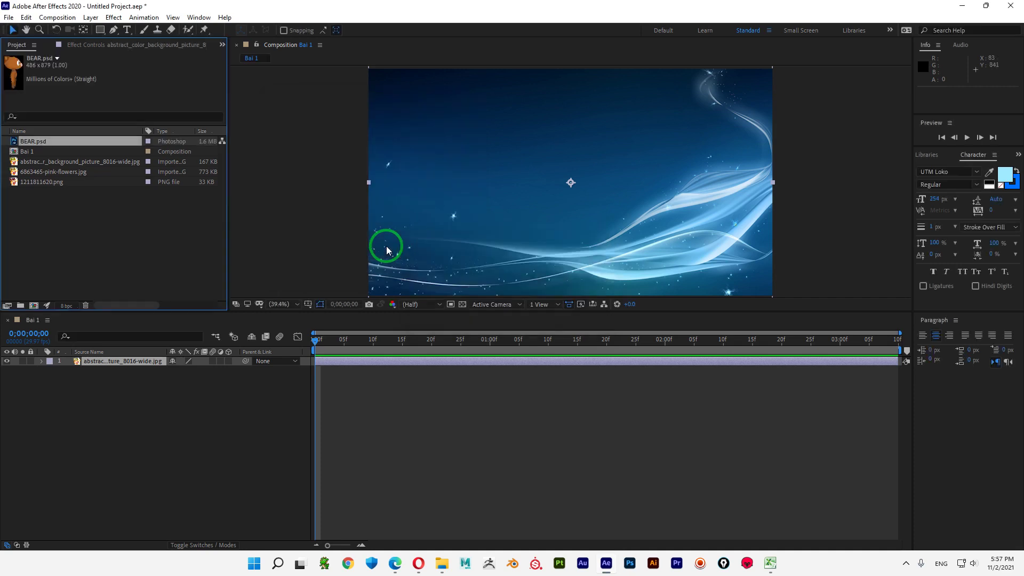
# - Add BEAR.psd to the Bai 1 timeline above the background image and briefly reveal its layer properties
pyautogui.moveTo(39, 142); pyautogui.dragTo(58, 371)
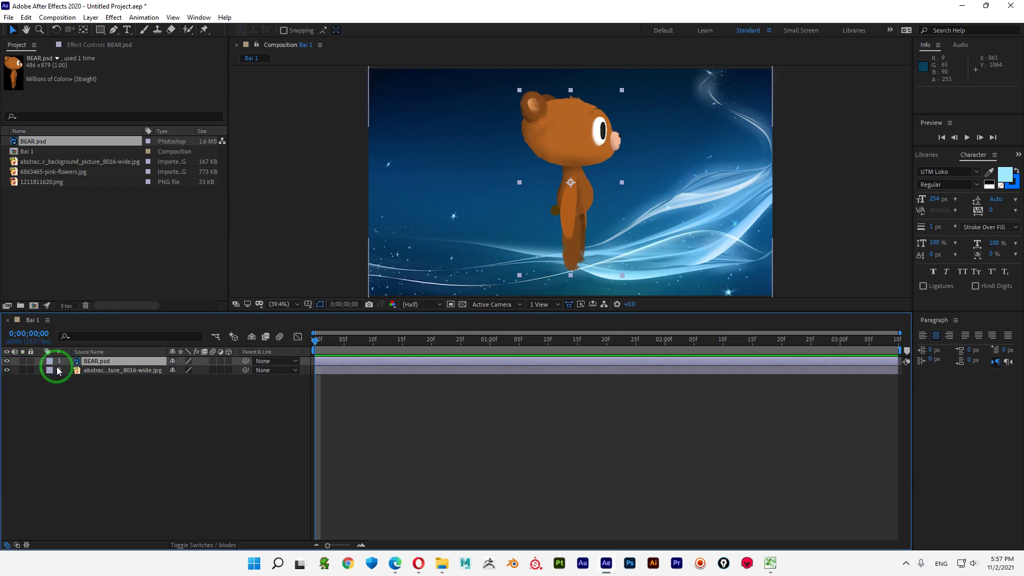
pyautogui.click(43, 366)
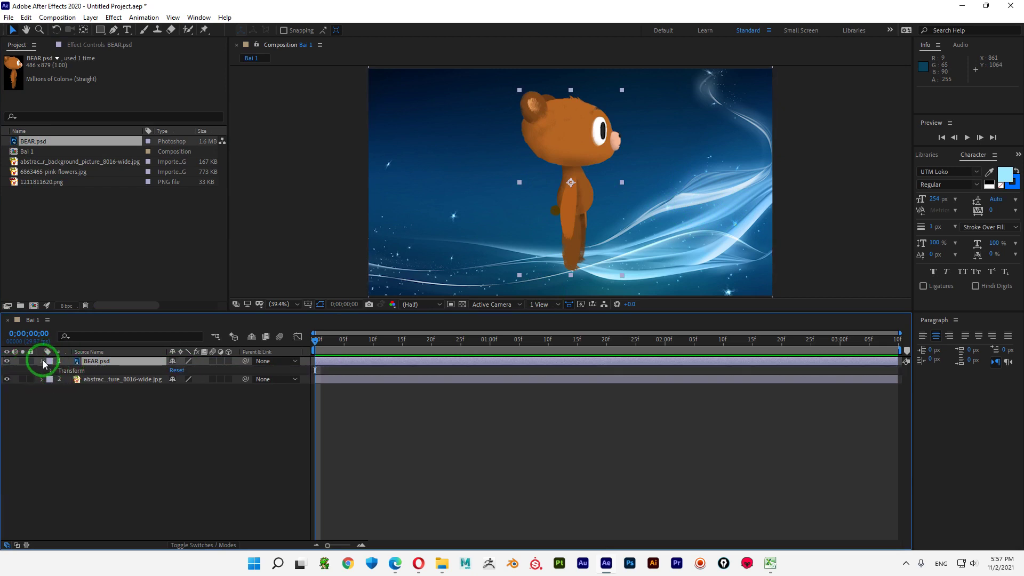
pyautogui.click(130, 375)
# - Import BEAR.psd a second time with import kind Composition and editable layer styles
pyautogui.doubleClick(127, 223)
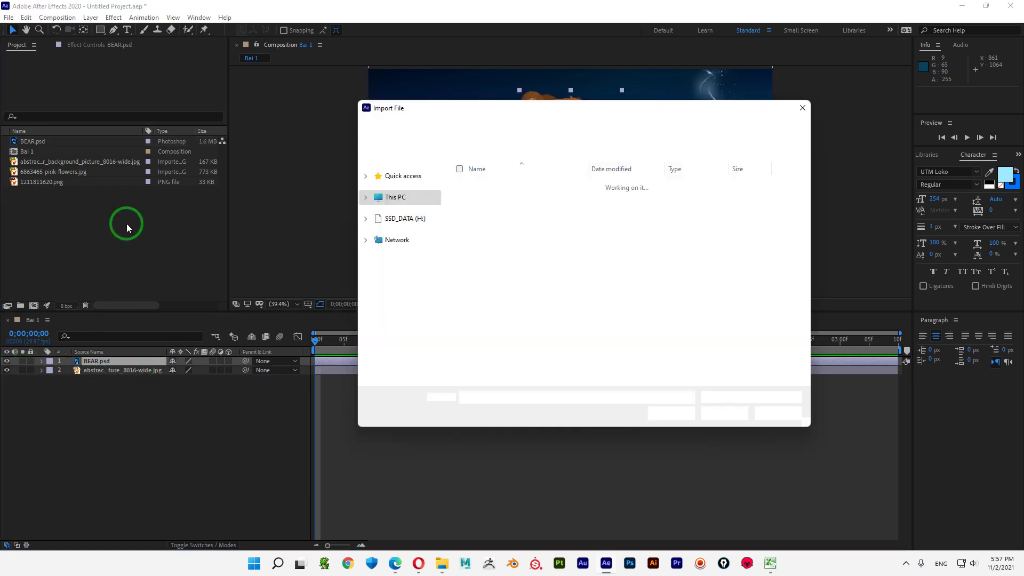
pyautogui.click(489, 266)
pyautogui.click(727, 406)
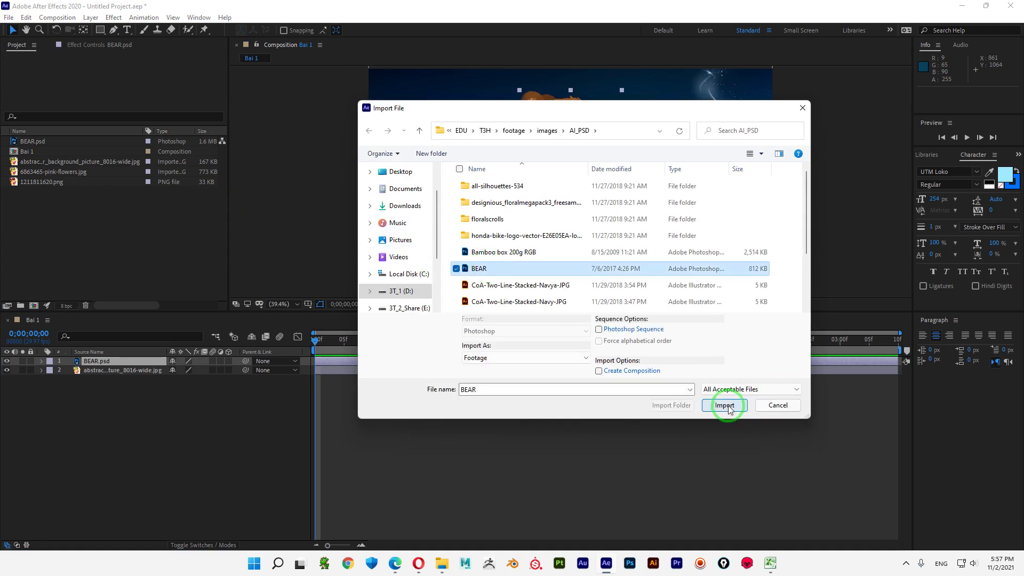
pyautogui.click(729, 406)
pyautogui.click(364, 123)
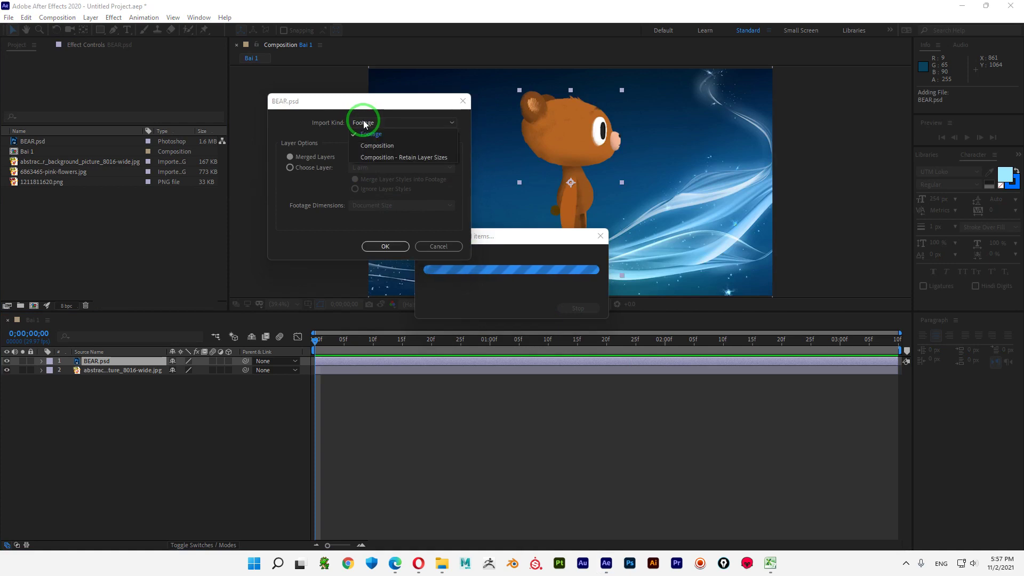
pyautogui.click(366, 145)
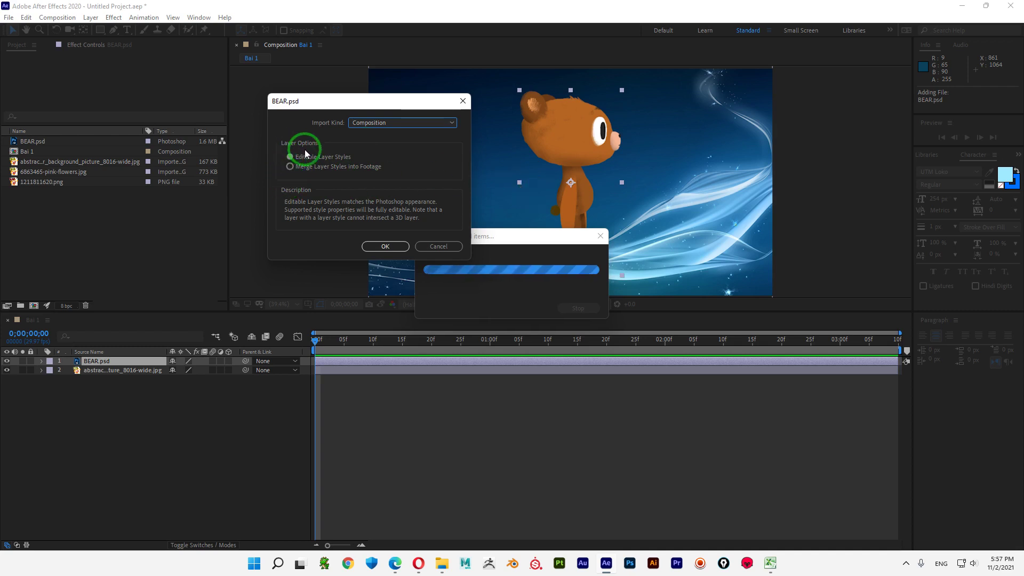
pyautogui.click(386, 246)
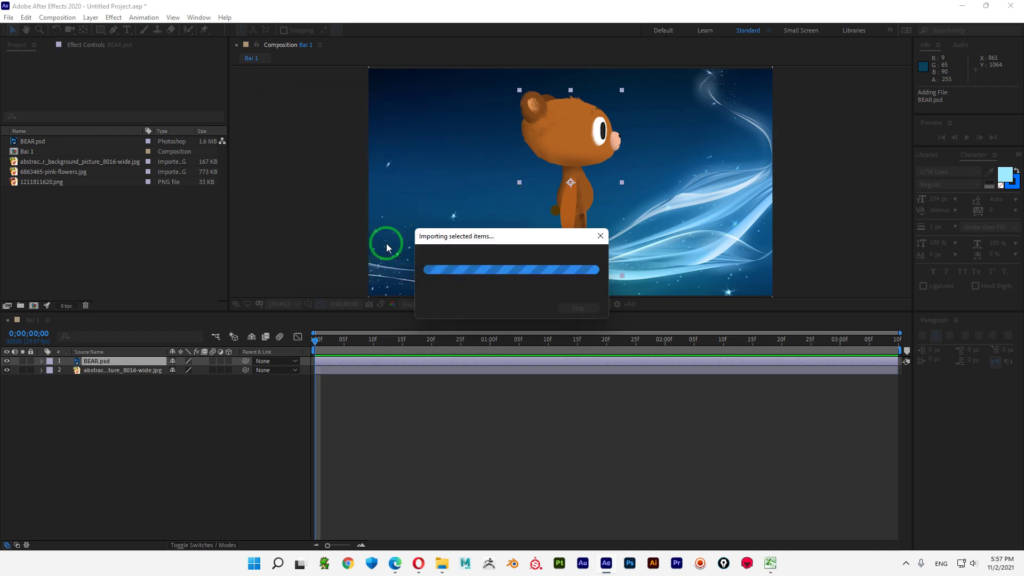
# - Examine the separate body-part files inside the BEAR Layers folder, then collapse the folder
pyautogui.click(30, 160)
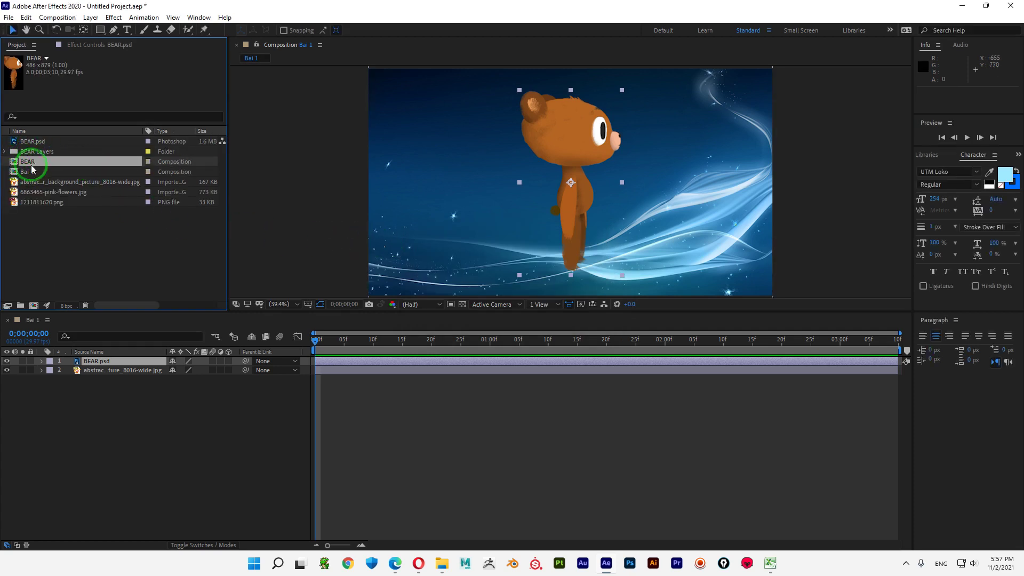
pyautogui.click(5, 151)
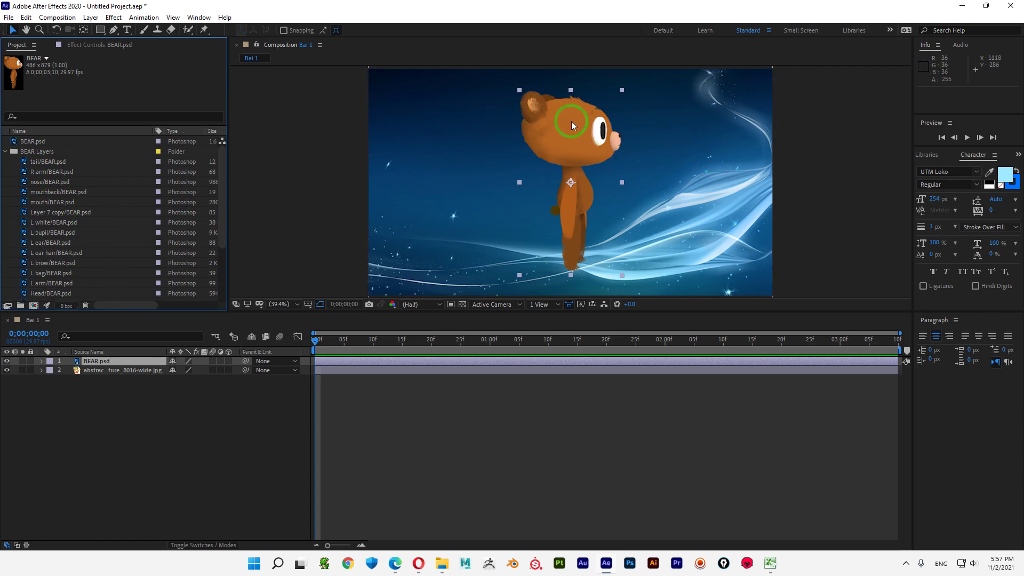
pyautogui.click(7, 152)
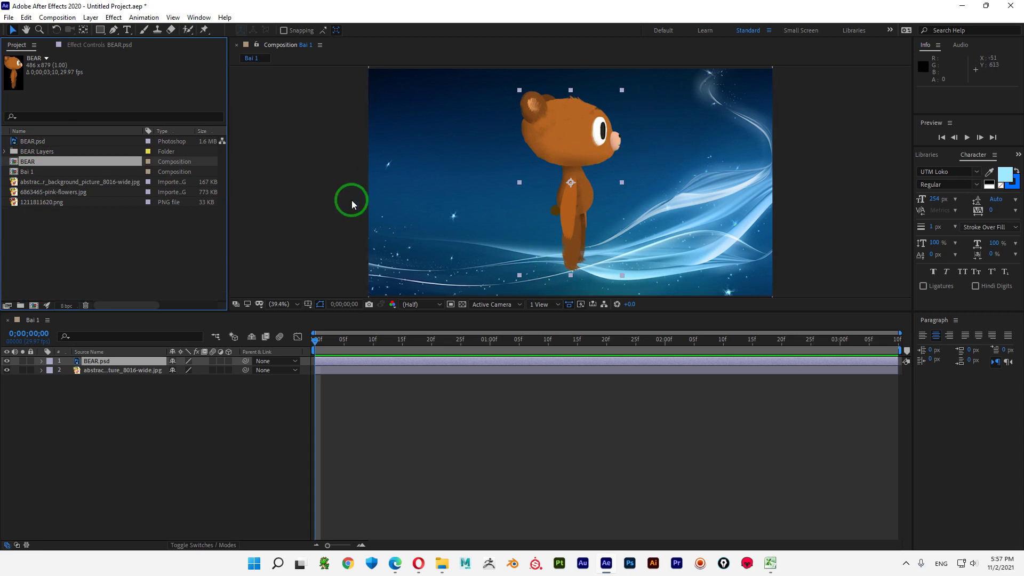
# - Open the BEAR composition to show its individual layers in the timeline
pyautogui.click(18, 163)
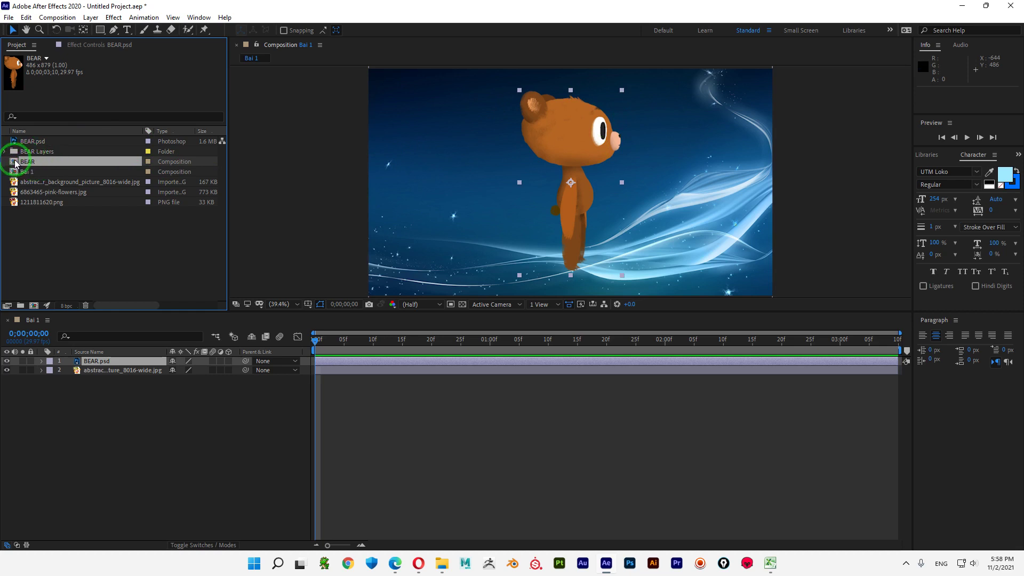
pyautogui.doubleClick(15, 163)
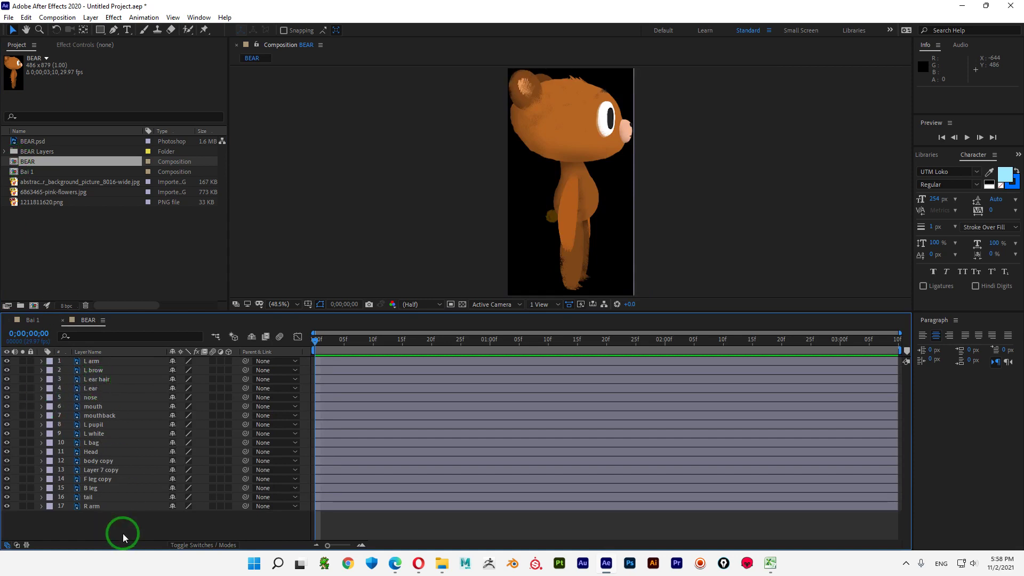
pyautogui.moveTo(123, 534); pyautogui.dragTo(91, 554)
# - Move the bear's L arm to about (94.4, 614.9), L brow to about (465.8, 678.9) and L ear hair to about (-268.7, 724.2)
pyautogui.click(577, 109)
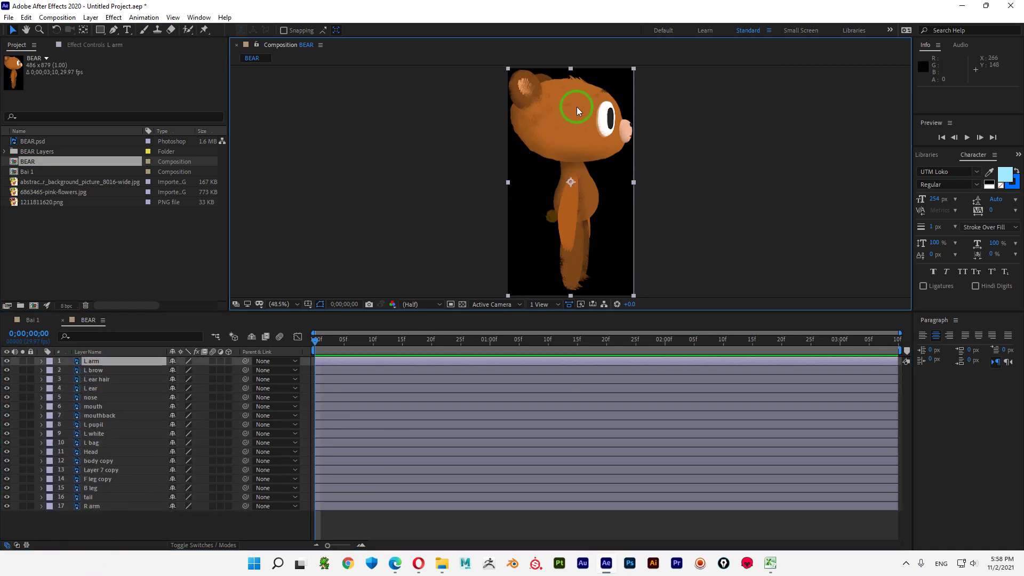
pyautogui.moveTo(573, 125); pyautogui.dragTo(566, 169)
pyautogui.click(564, 116)
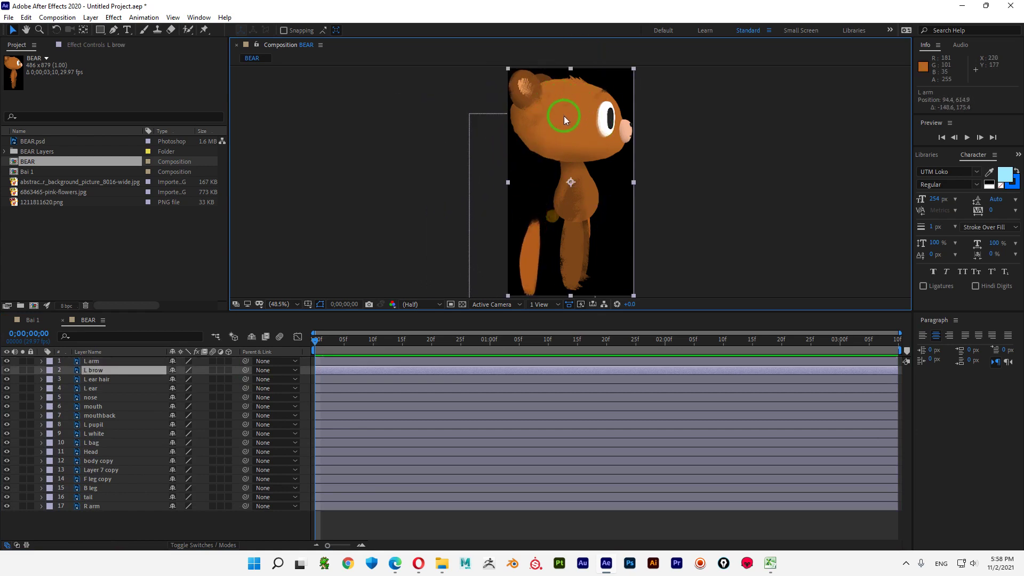
pyautogui.moveTo(564, 117); pyautogui.dragTo(622, 177)
pyautogui.click(588, 107)
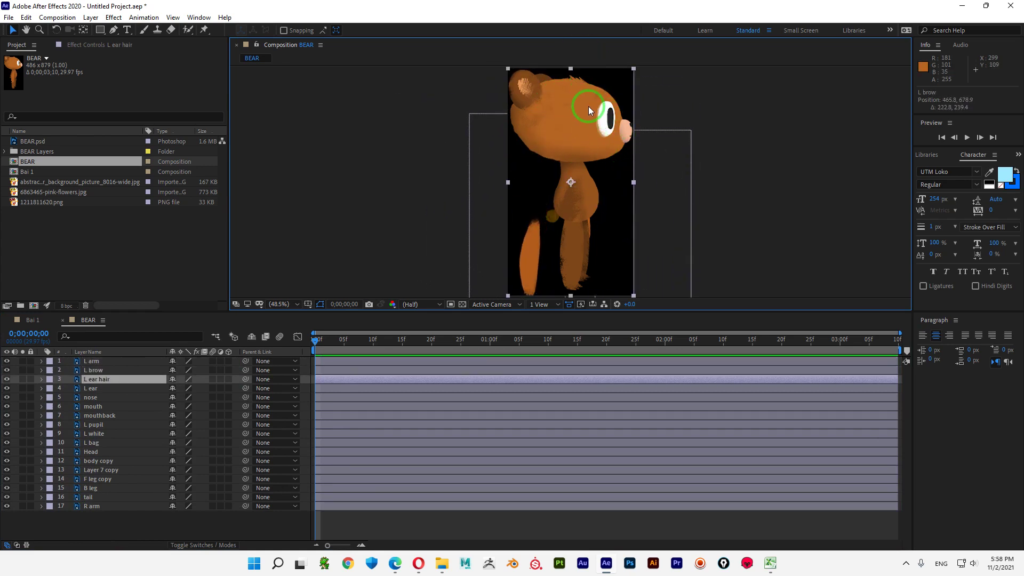
pyautogui.moveTo(588, 107); pyautogui.dragTo(540, 183)
# - Move L arm to about (-266.7, 810.9), scatter L brow and other face layers outside the frame, and shift L pupil to about (269.8, 466.3)
pyautogui.click(583, 143)
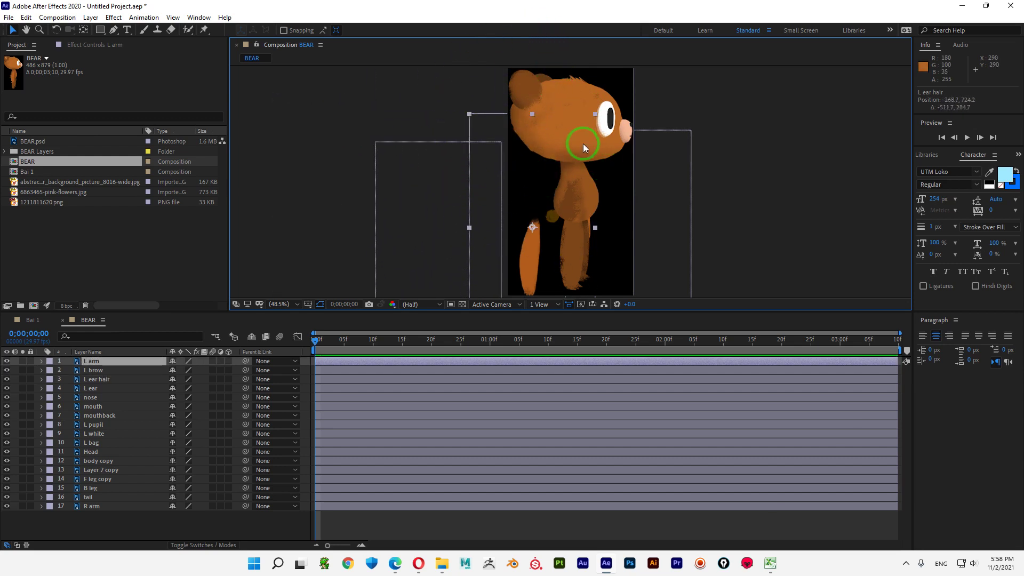
pyautogui.moveTo(583, 143); pyautogui.dragTo(591, 181)
pyautogui.click(598, 142)
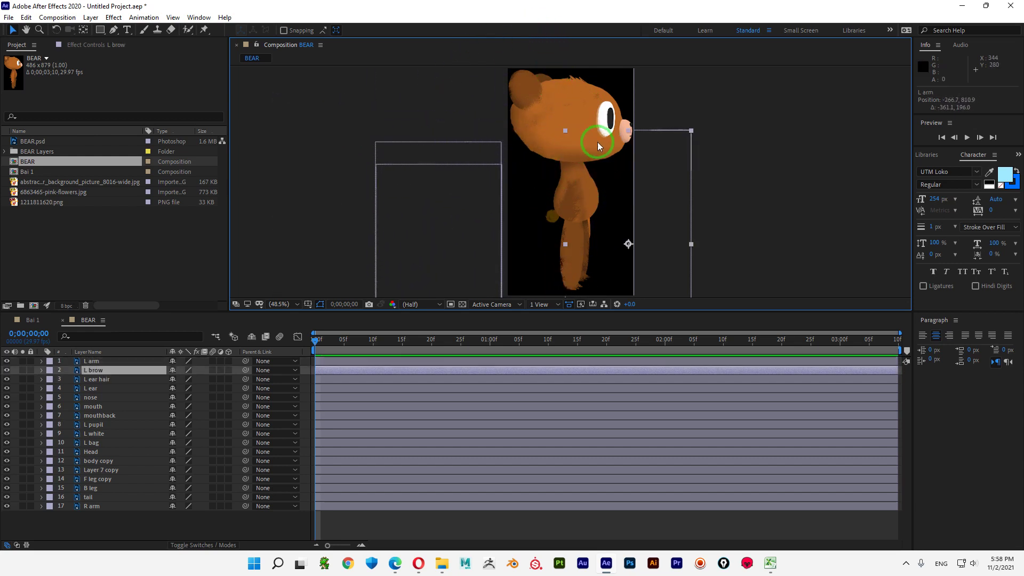
pyautogui.moveTo(598, 142); pyautogui.dragTo(693, 207)
pyautogui.click(574, 140)
pyautogui.moveTo(596, 143); pyautogui.dragTo(667, 222)
pyautogui.moveTo(553, 110); pyautogui.dragTo(338, 140)
pyautogui.moveTo(583, 125); pyautogui.dragTo(612, 121)
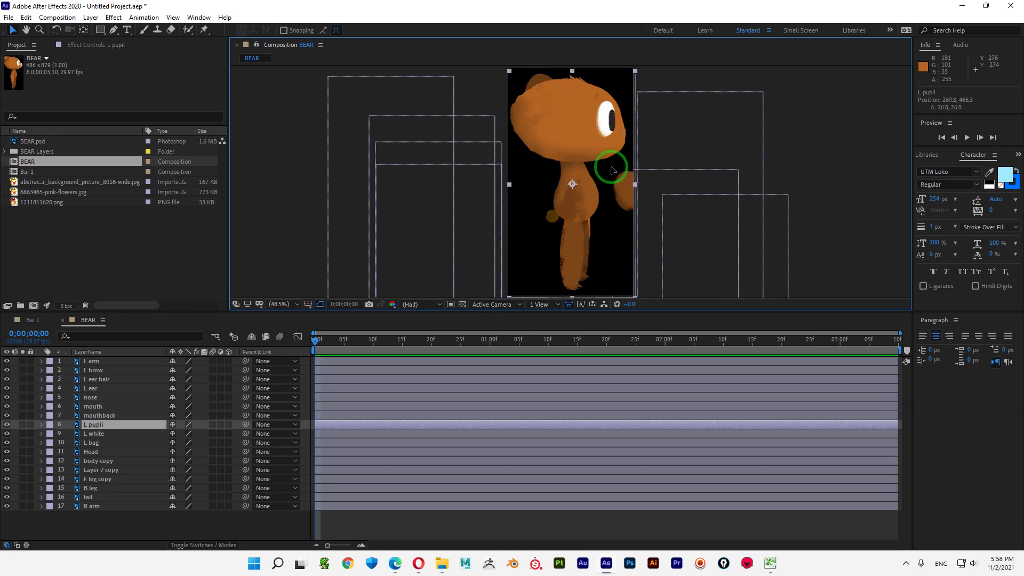
# - Move L white to about (49, 771.7), Head to about (-386.3, 736.6) and body copy to about (434.9, 548.9)
pyautogui.moveTo(612, 170); pyautogui.dragTo(669, 230)
pyautogui.moveTo(584, 109); pyautogui.dragTo(532, 196)
pyautogui.click(94, 435)
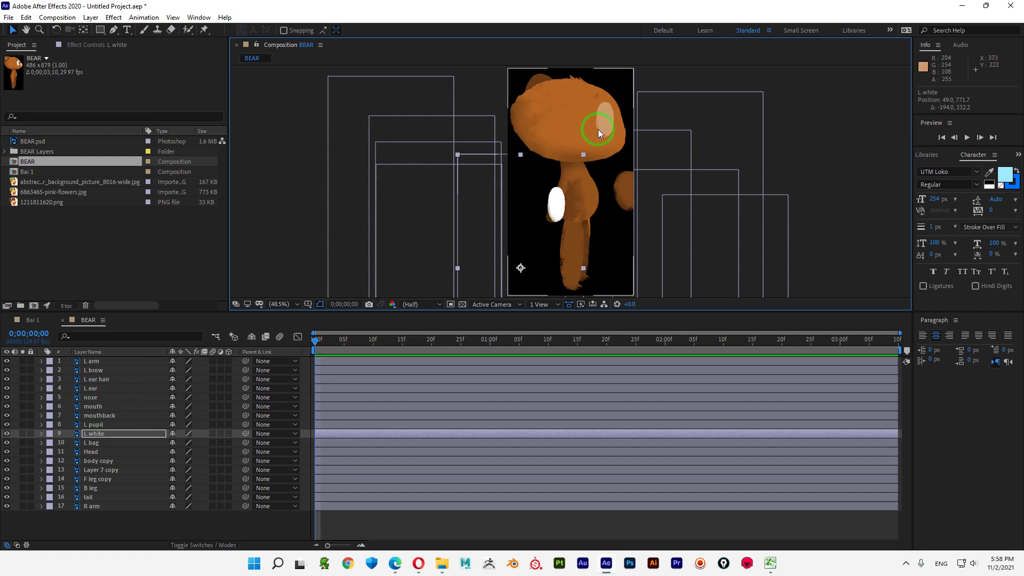
pyautogui.moveTo(562, 124); pyautogui.dragTo(418, 200)
pyautogui.click(543, 78)
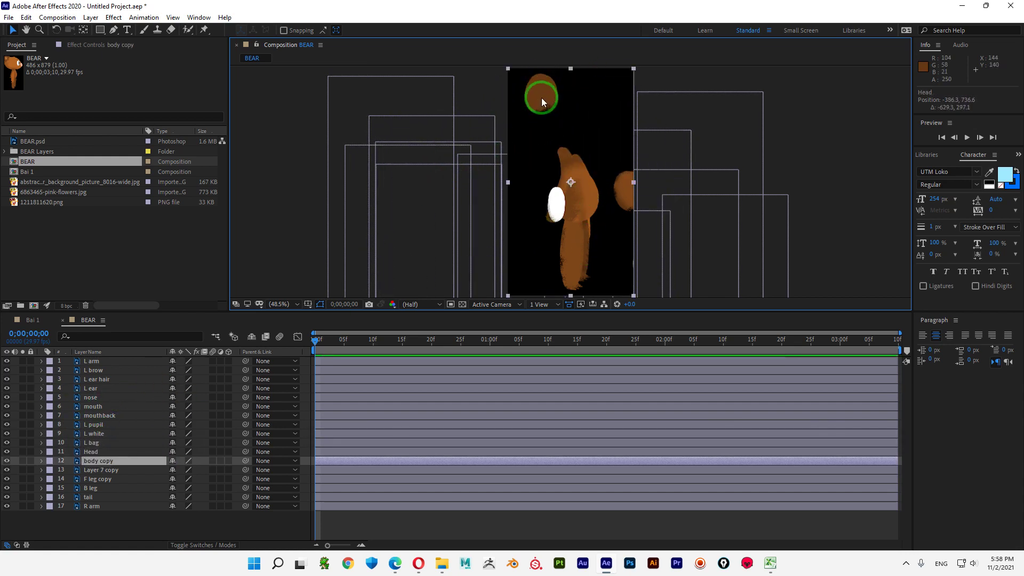
pyautogui.moveTo(542, 98); pyautogui.dragTo(593, 118)
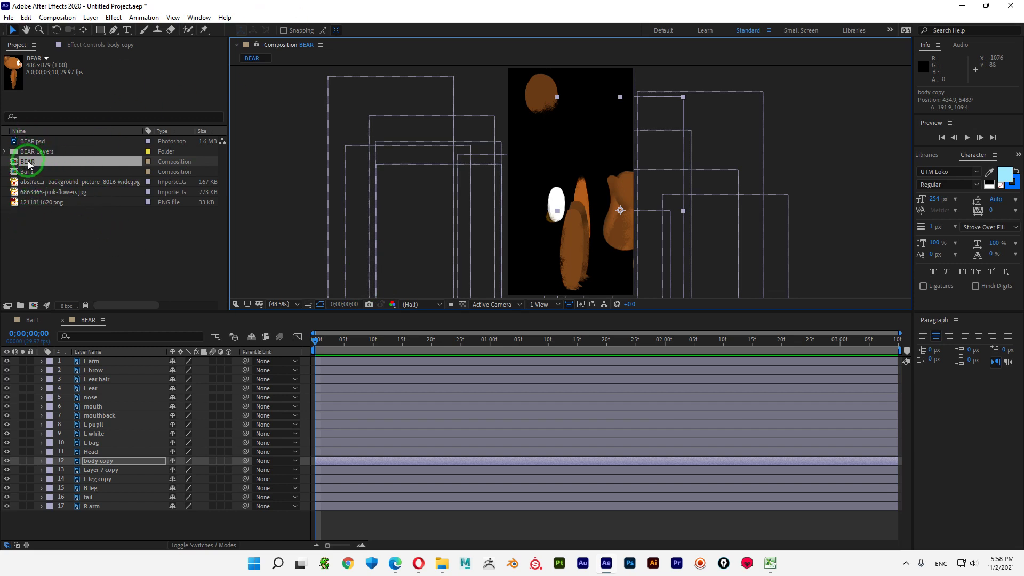
# - Delete the BEAR composition and the BEAR Layers folder from the project
pyautogui.press('Delete')
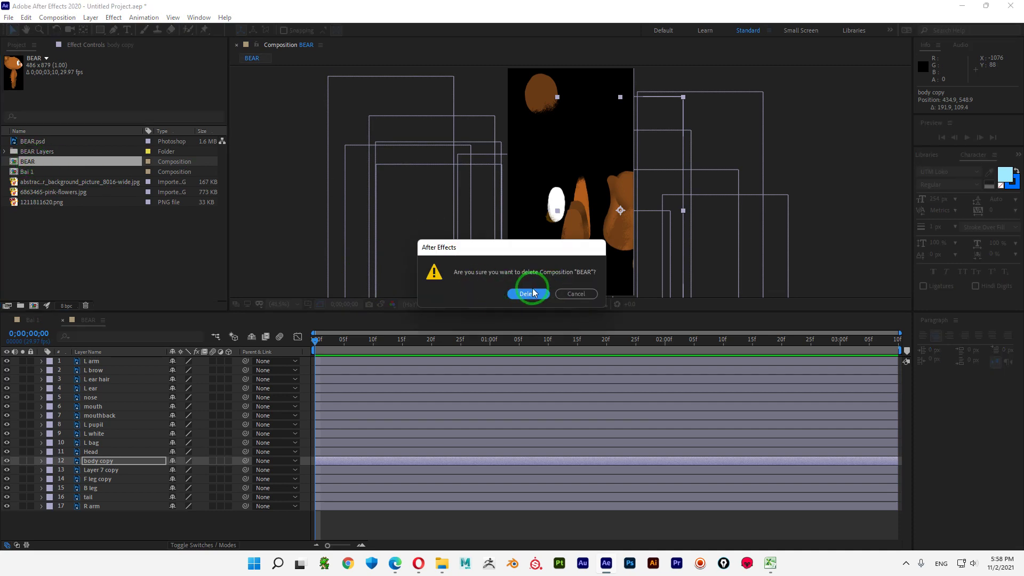
pyautogui.click(527, 294)
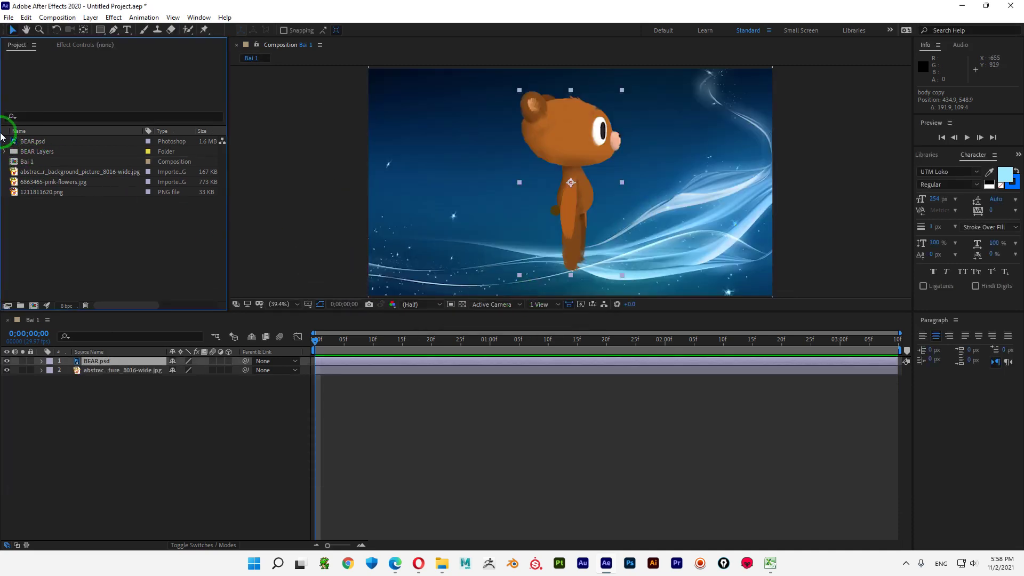
pyautogui.click(46, 151)
pyautogui.press('Delete')
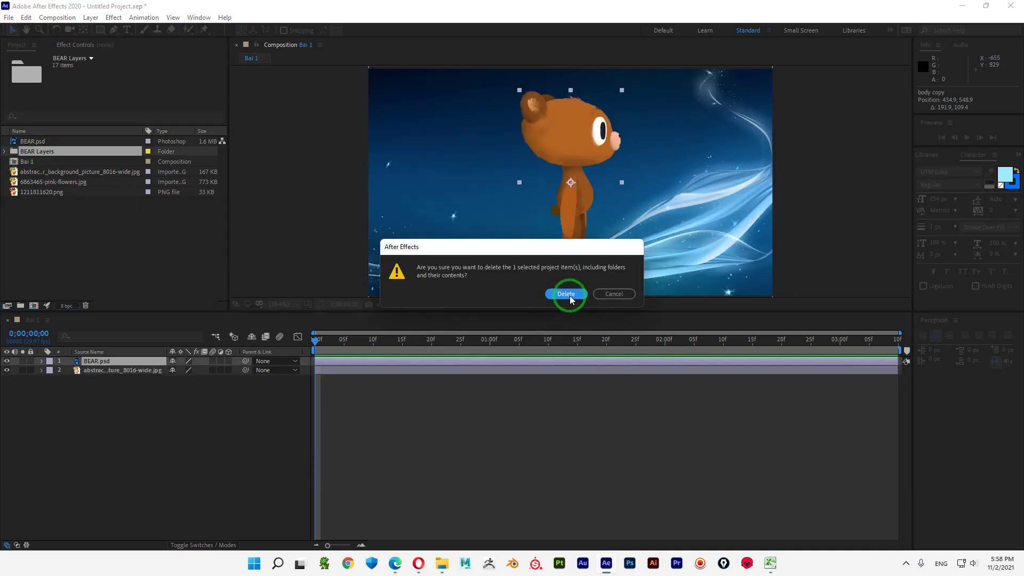
pyautogui.click(567, 294)
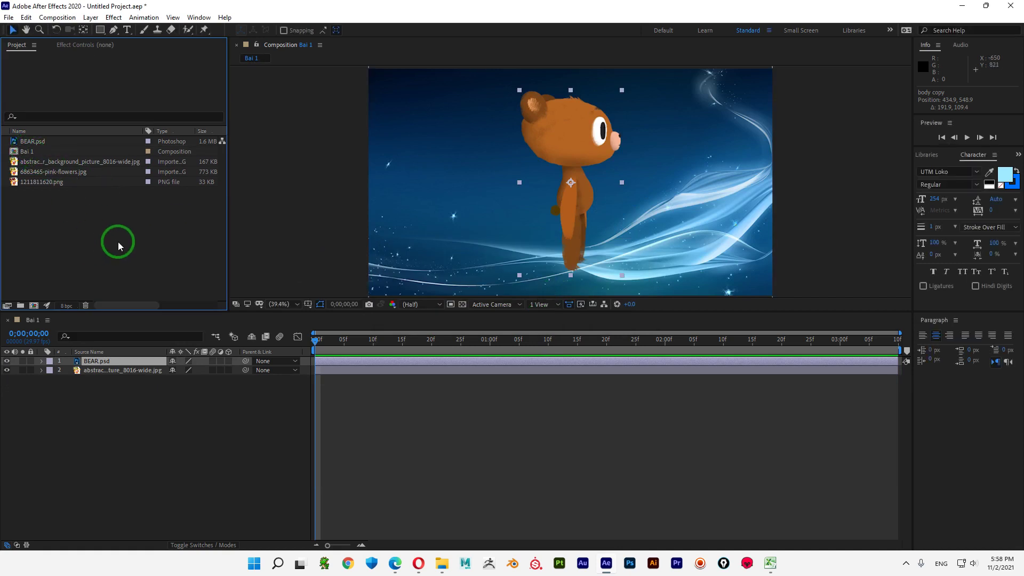
# - Import the BEAR Photoshop file from the AI_PSD folder as Composition with editable layer styles
pyautogui.doubleClick(145, 244)
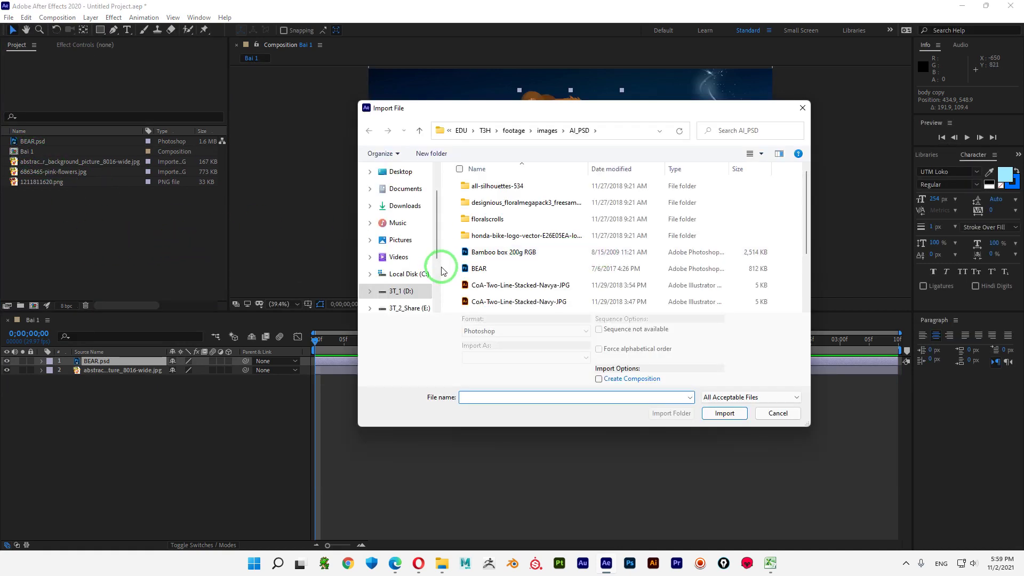
pyautogui.click(478, 270)
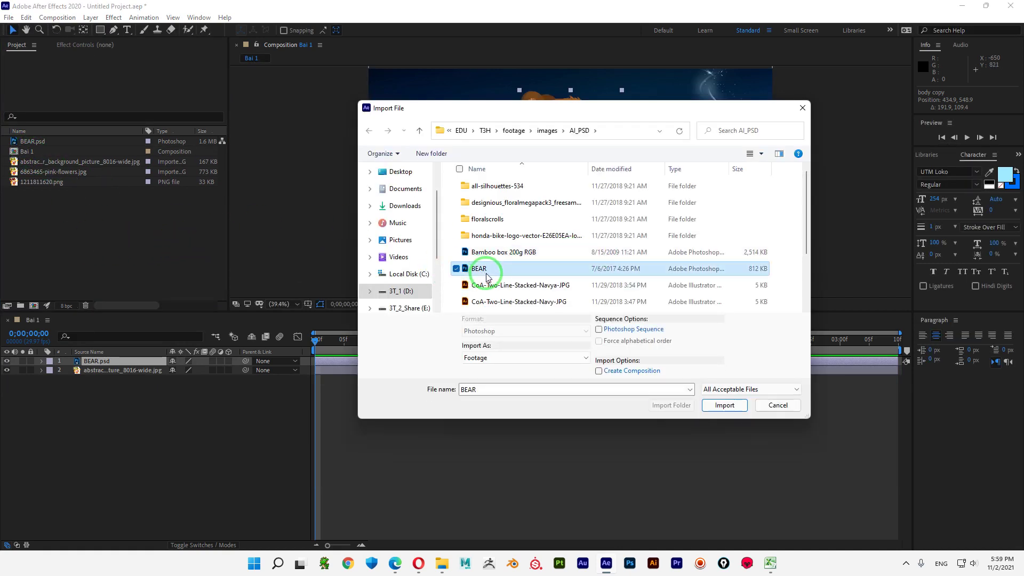
pyautogui.click(708, 401)
pyautogui.click(389, 122)
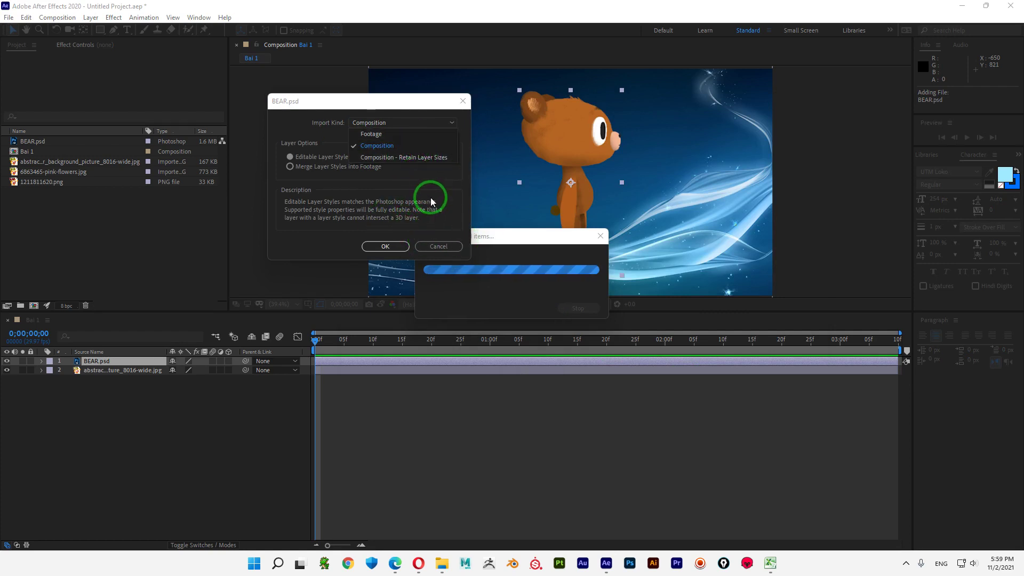
pyautogui.click(385, 246)
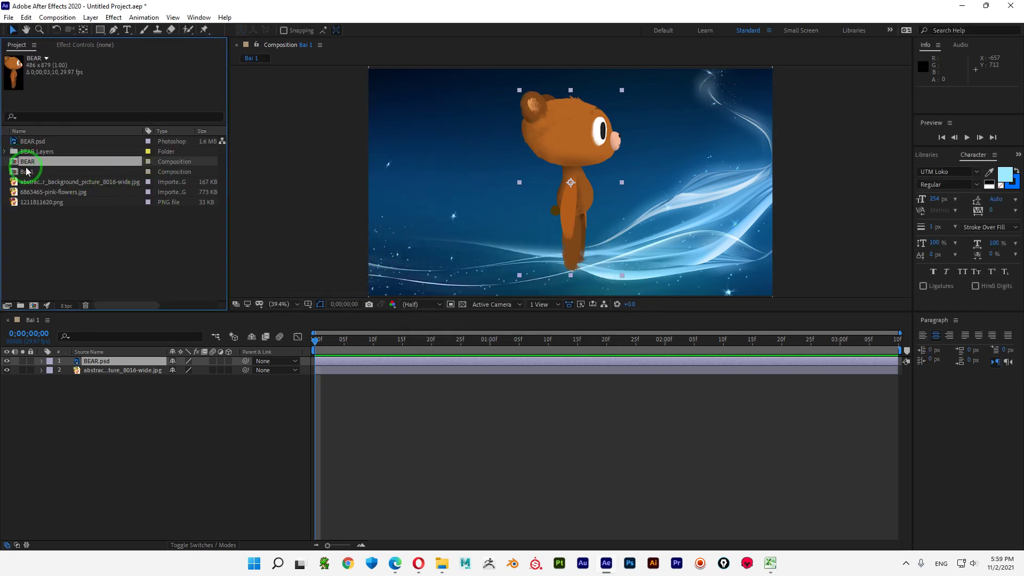
# - Try shifting the L arm layer down and left in the BEAR composition, and undo back through the BEAR import
pyautogui.doubleClick(15, 167)
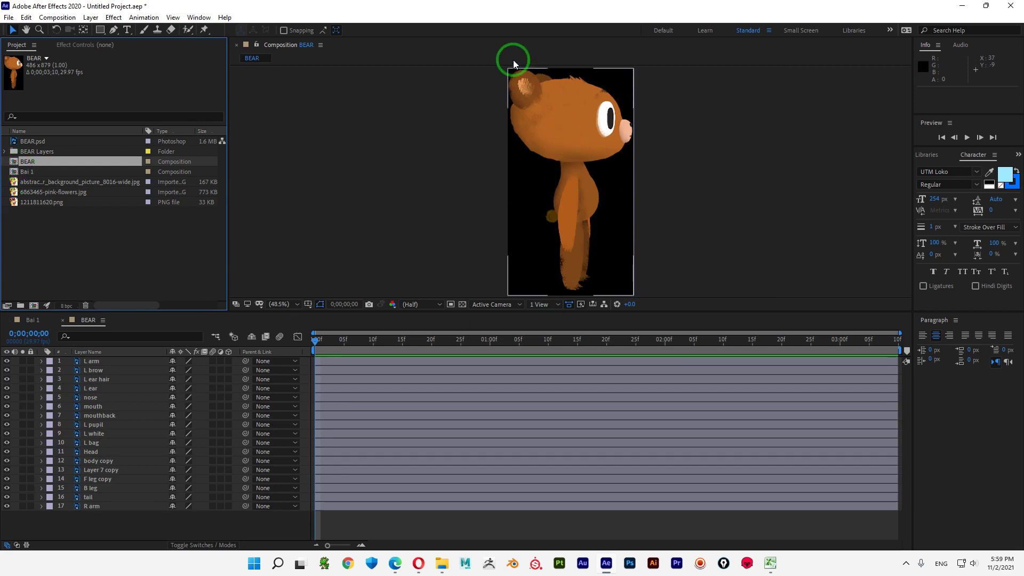
pyautogui.click(574, 113)
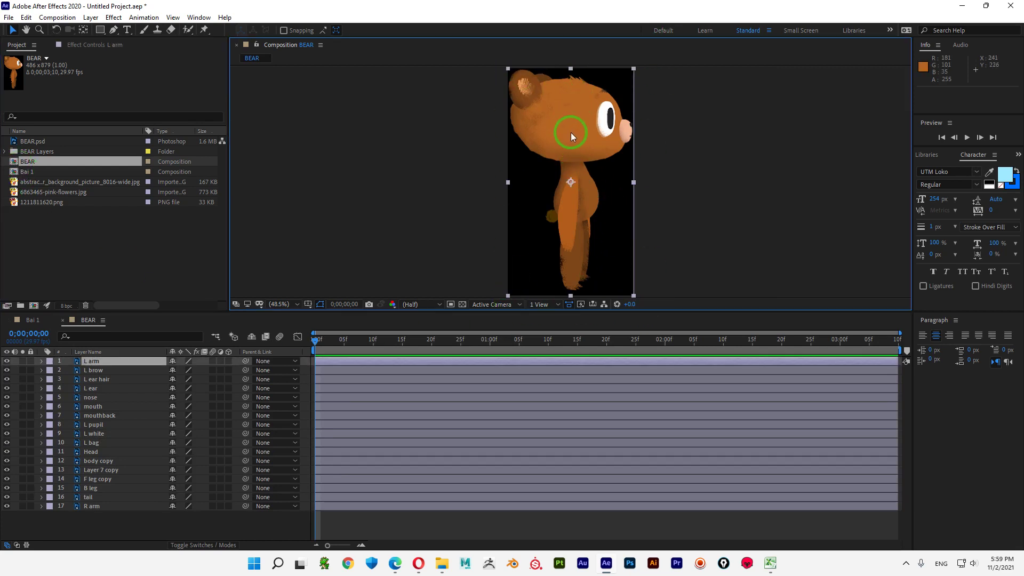
pyautogui.moveTo(569, 137); pyautogui.dragTo(508, 205)
pyautogui.click(91, 369)
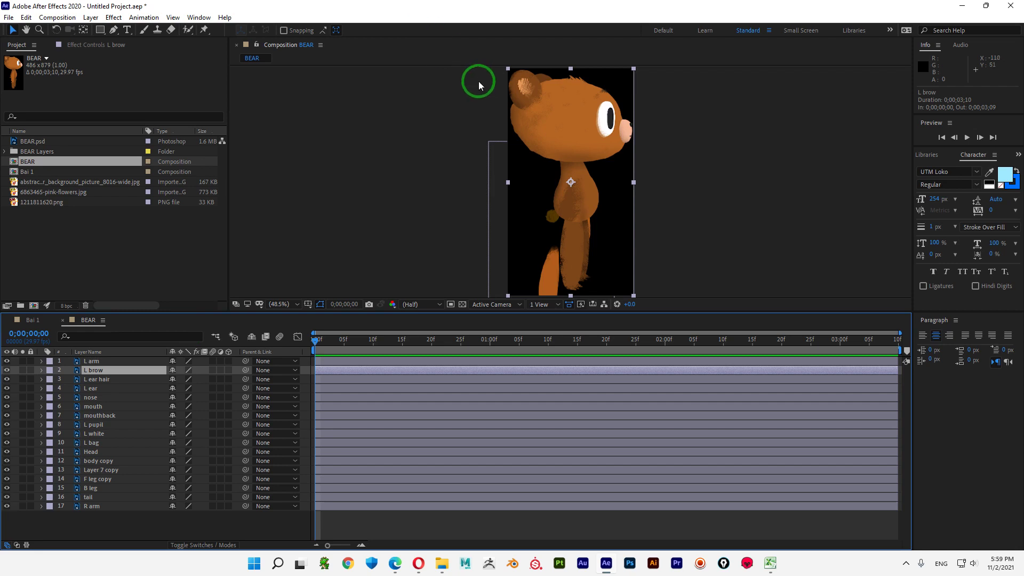
pyautogui.hotkey('ctrl', 'z')
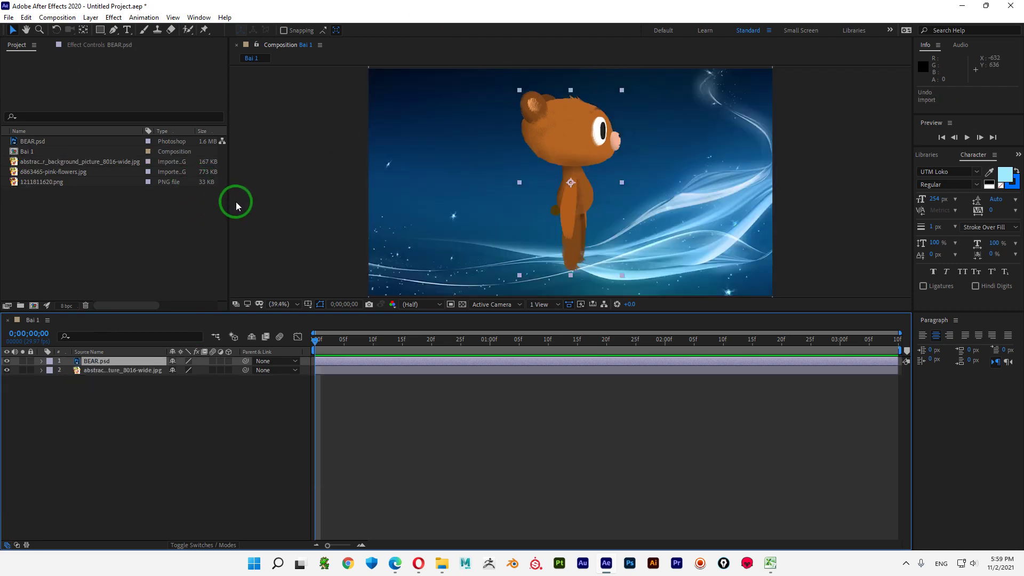
# - Import the BEAR Photoshop file as Composition - Retain Layer Sizes with editable layer styles, and dismiss the OpenGL warning
pyautogui.doubleClick(81, 248)
pyautogui.click(502, 268)
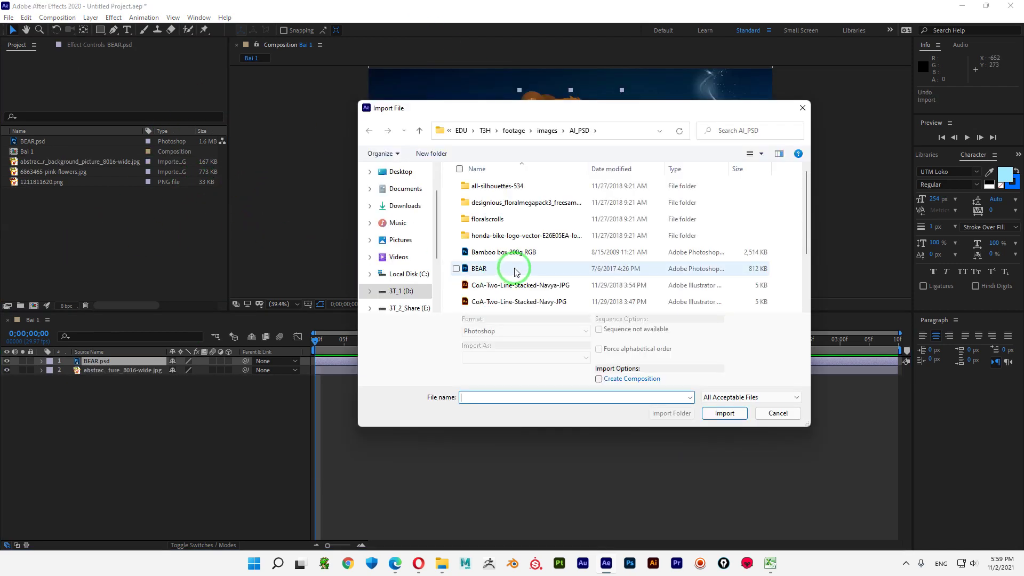
pyautogui.click(723, 404)
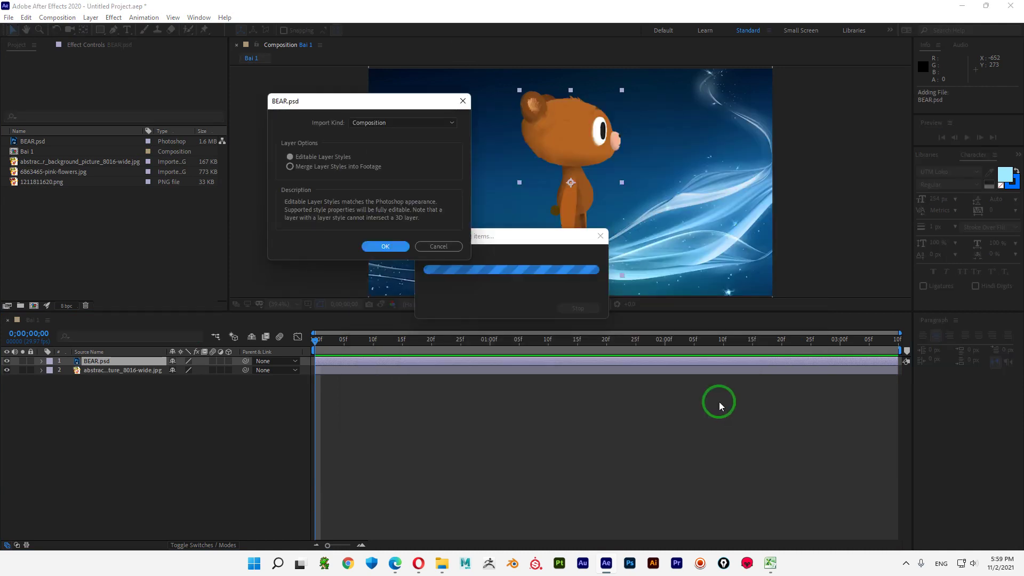
pyautogui.click(372, 127)
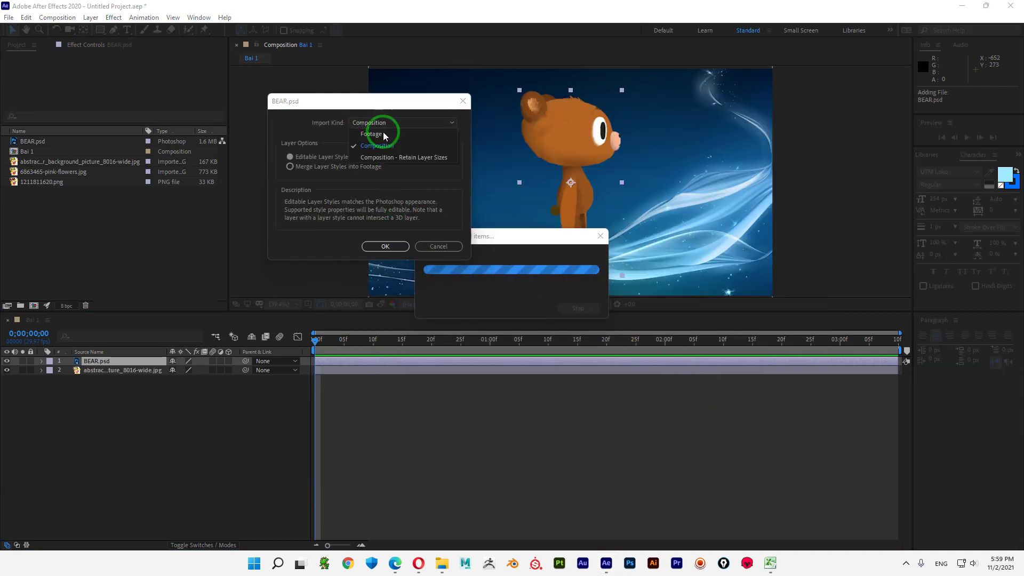
pyautogui.click(395, 158)
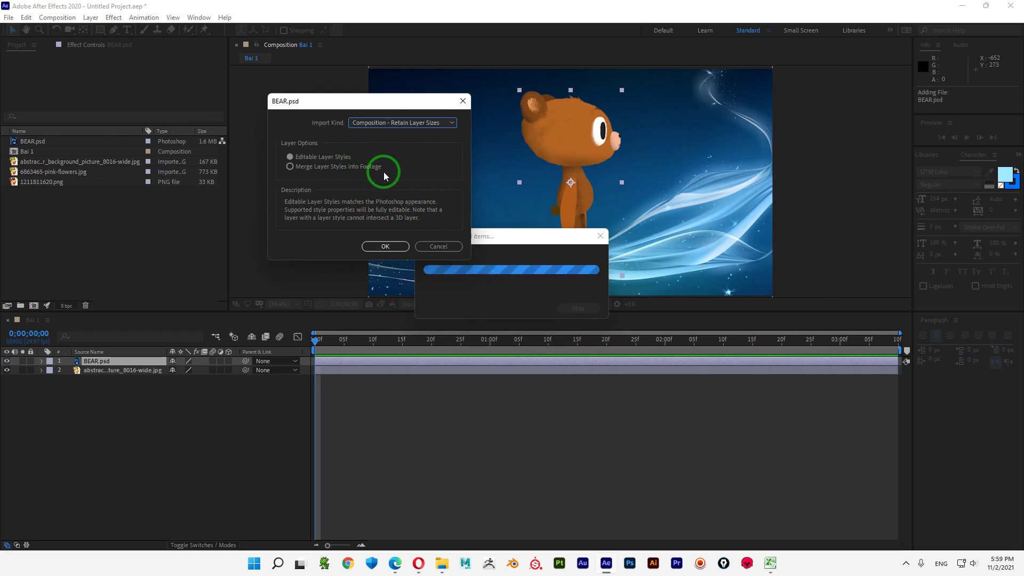
pyautogui.click(386, 246)
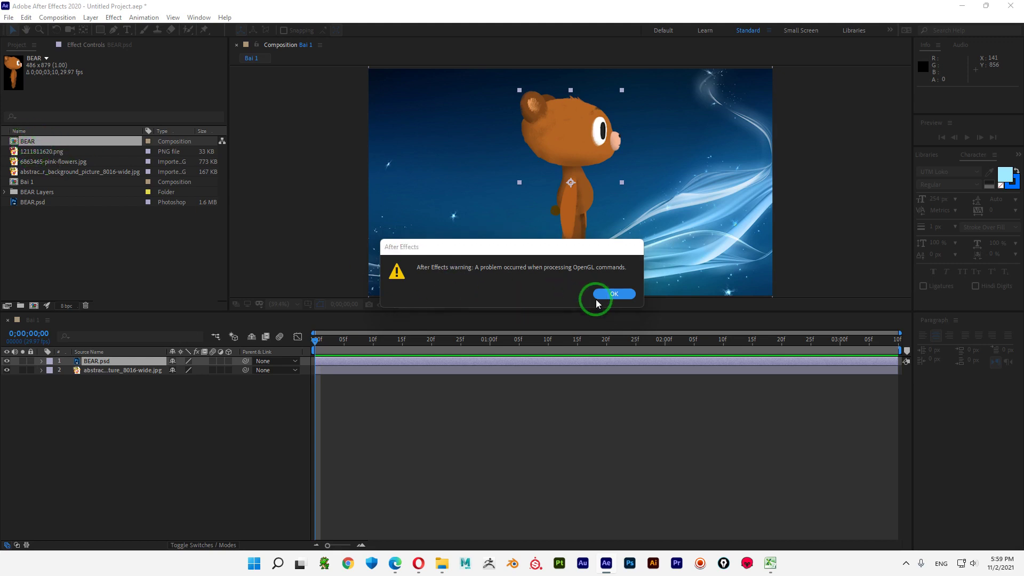
pyautogui.click(615, 294)
# - Open the BEAR composition and select its nose layer to show the layer's bounding box
pyautogui.click(8, 144)
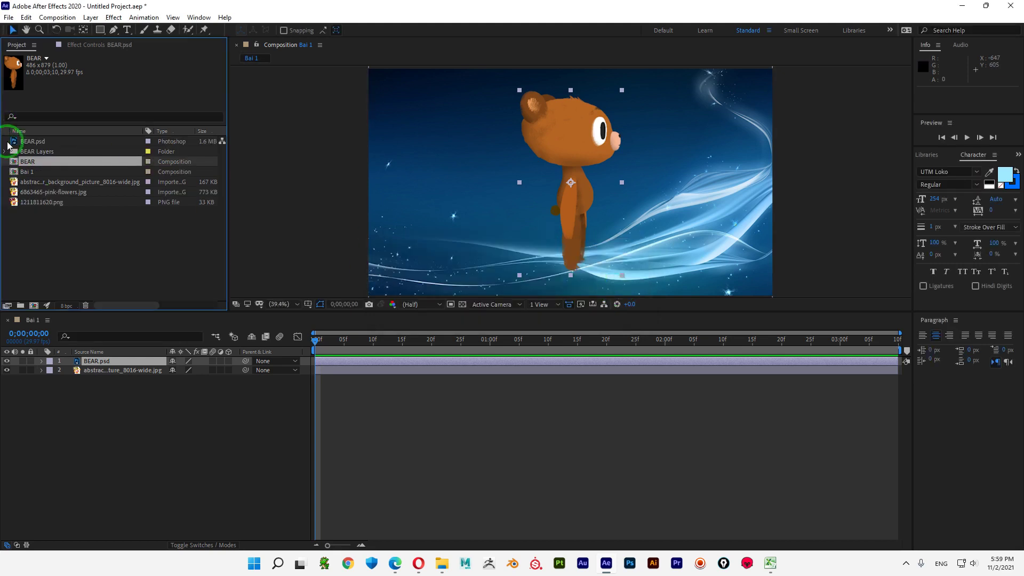
pyautogui.doubleClick(26, 162)
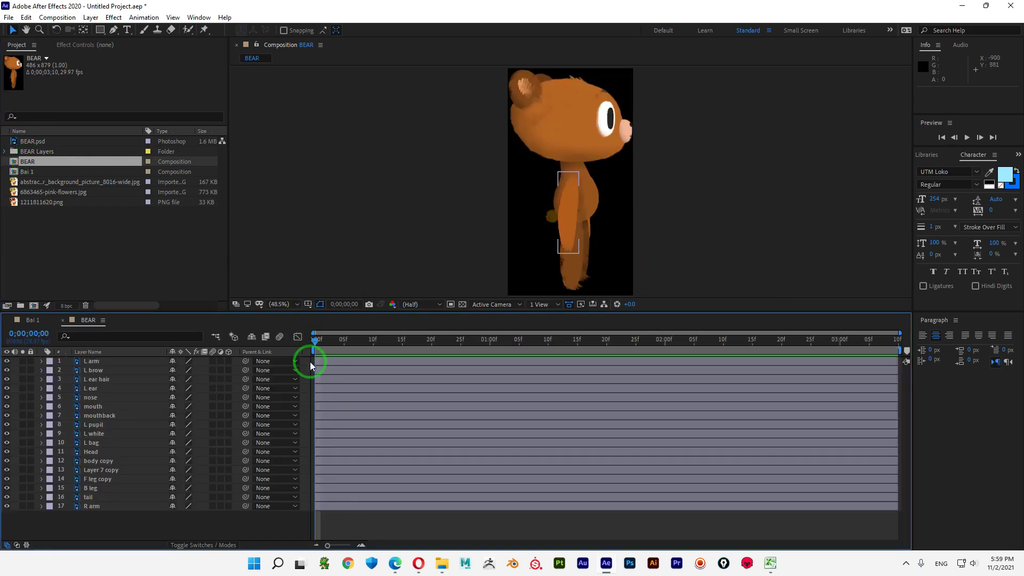
pyautogui.click(107, 398)
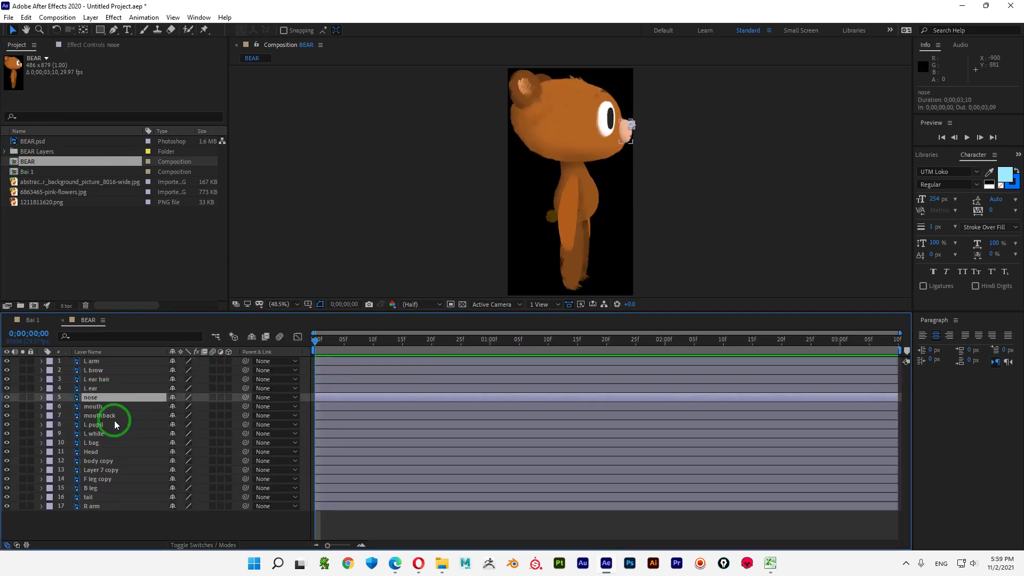
# - Move Head outside the frame to about (-327.2, 524.1) and L pupil to about (270.1, 338.9)
pyautogui.moveTo(562, 126); pyautogui.dragTo(454, 208)
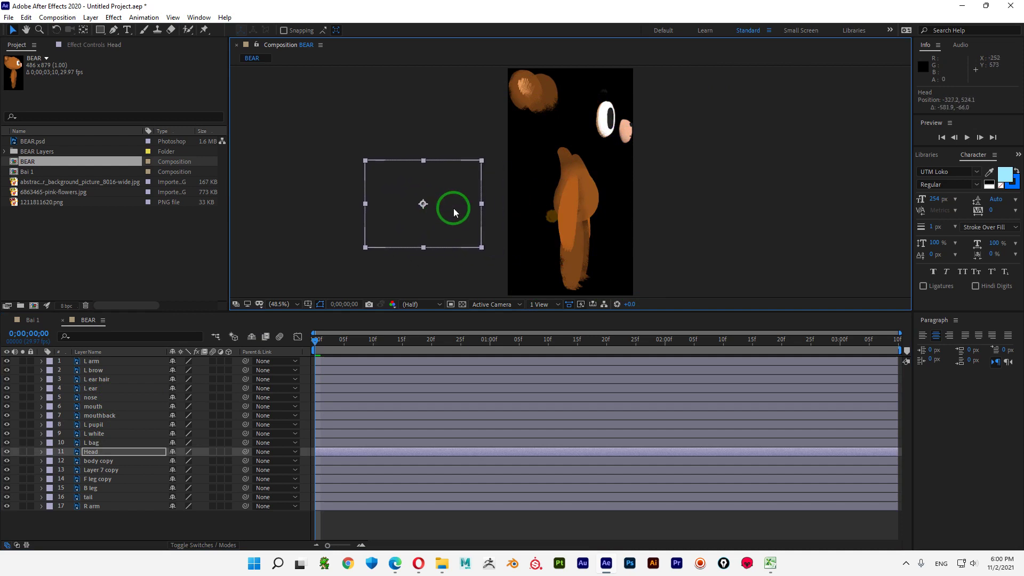
pyautogui.click(608, 128)
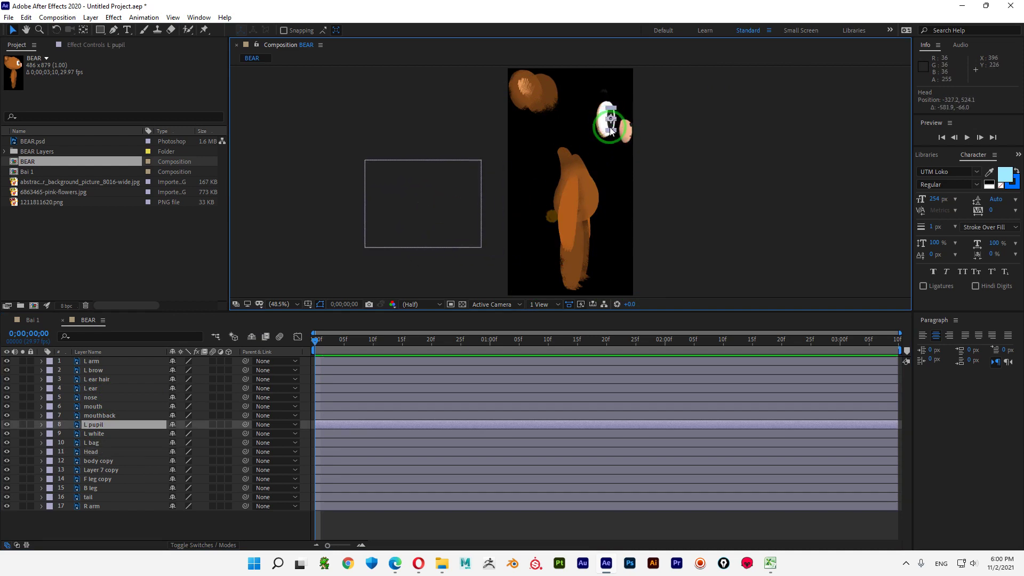
pyautogui.moveTo(608, 128); pyautogui.dragTo(603, 161)
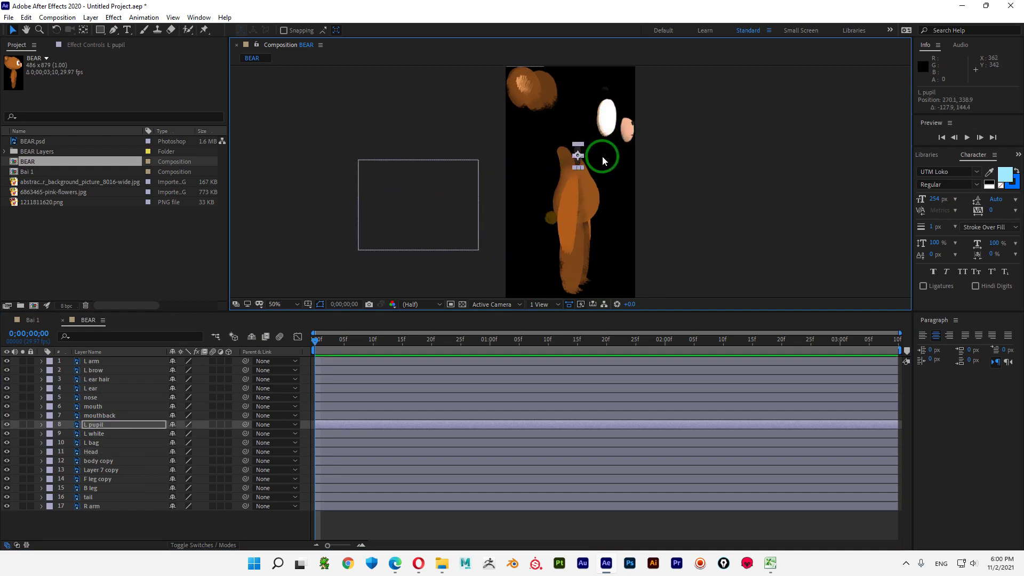
# - Move L ear hair straight down away from the ear, and L ear to about (87, 284)
pyautogui.click(528, 97)
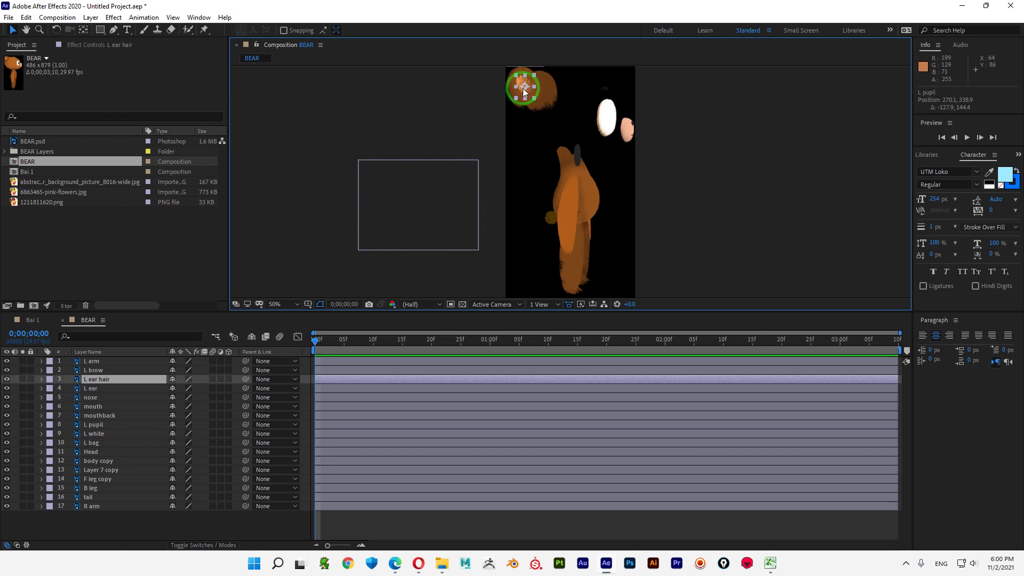
pyautogui.moveTo(522, 88); pyautogui.dragTo(521, 183)
pyautogui.click(531, 87)
pyautogui.moveTo(533, 84); pyautogui.dragTo(526, 155)
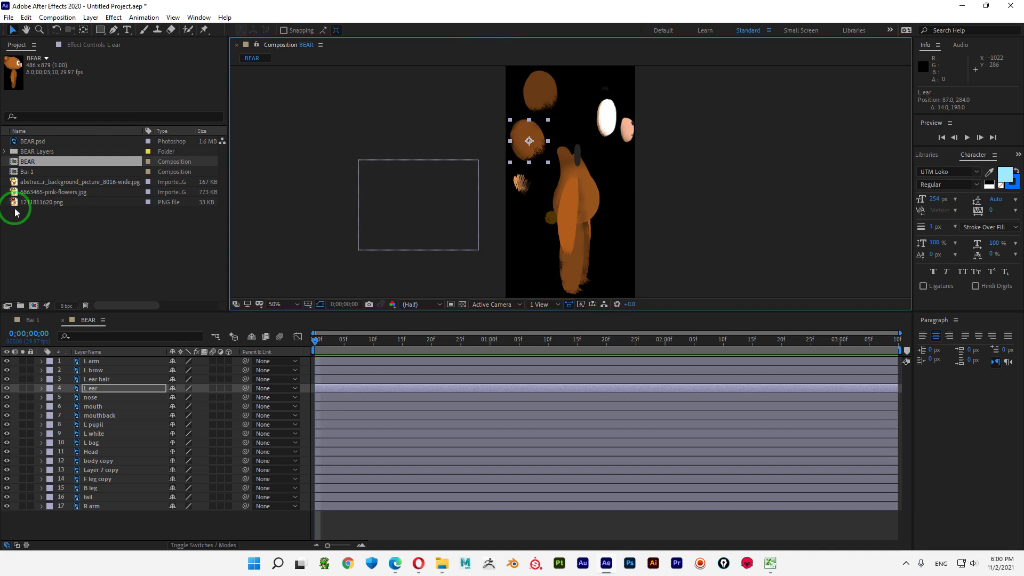
pyautogui.click(98, 227)
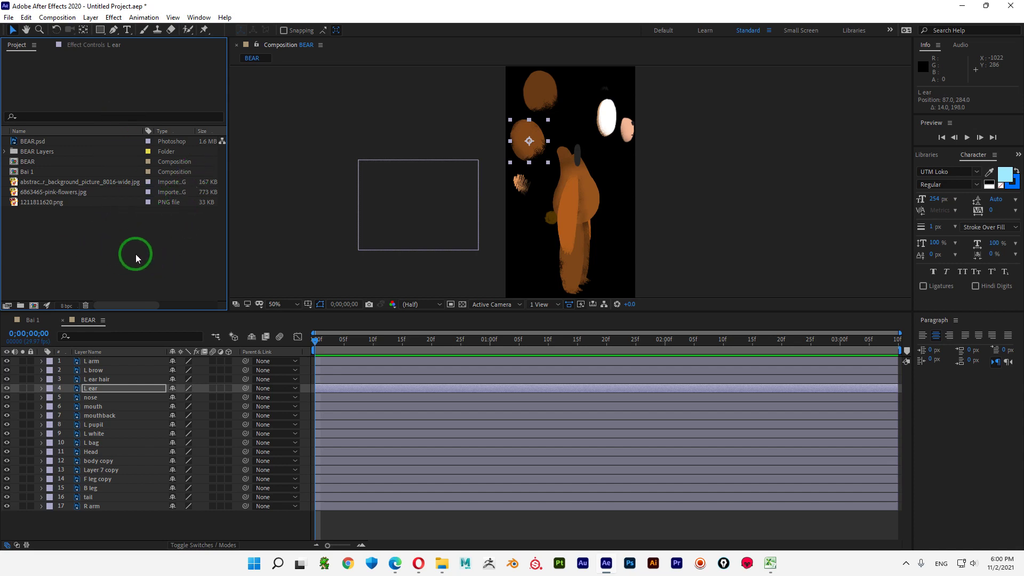
pyautogui.click(165, 453)
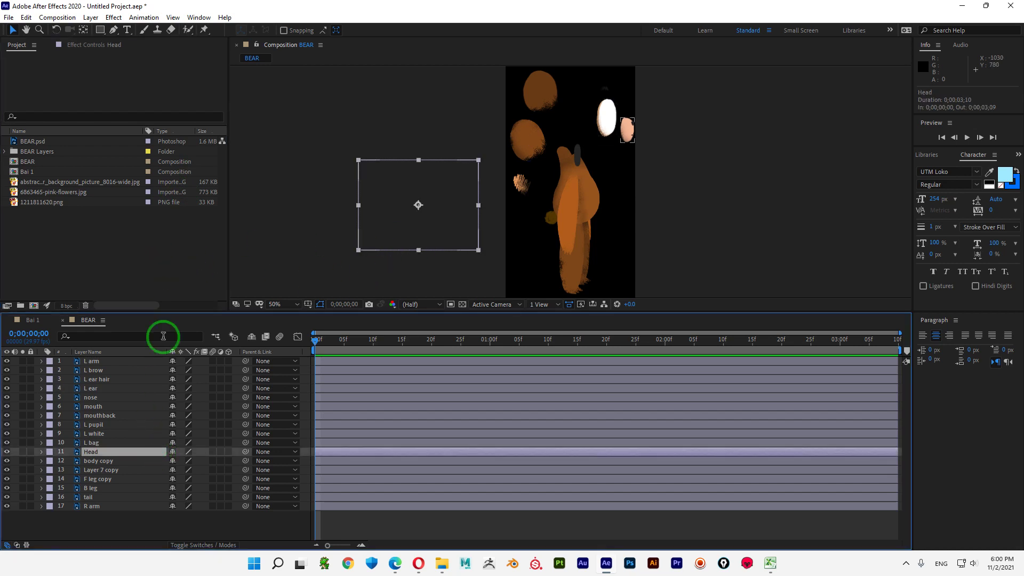
# - Import the Illustrator file CoA-Two-Line-Stacked-Navya-JPG from the AI_PSD folder as footage
pyautogui.doubleClick(109, 242)
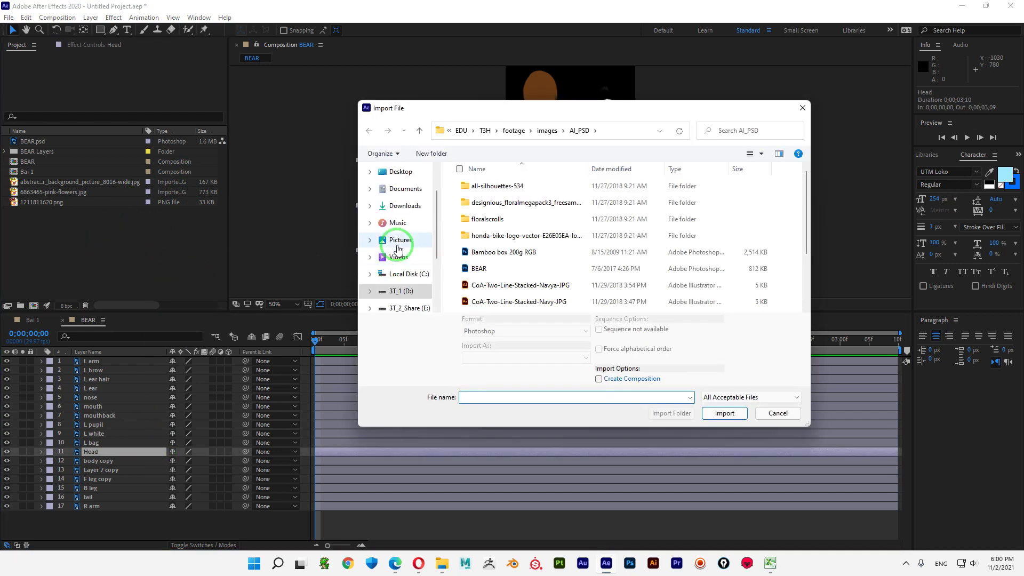
pyautogui.scroll(-1, 552, 276)
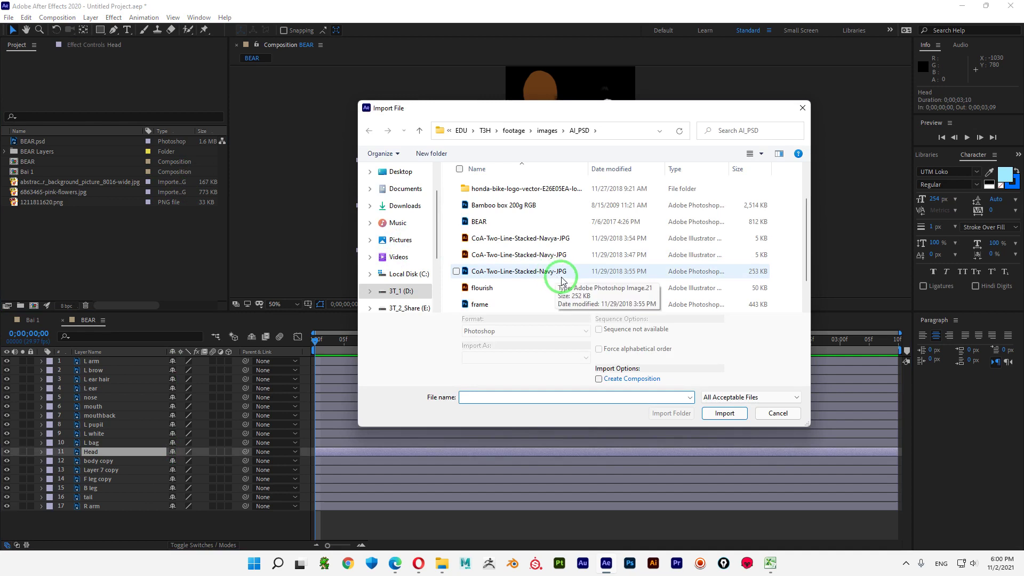
pyautogui.scroll(-1, 551, 275)
pyautogui.scroll(1, 536, 267)
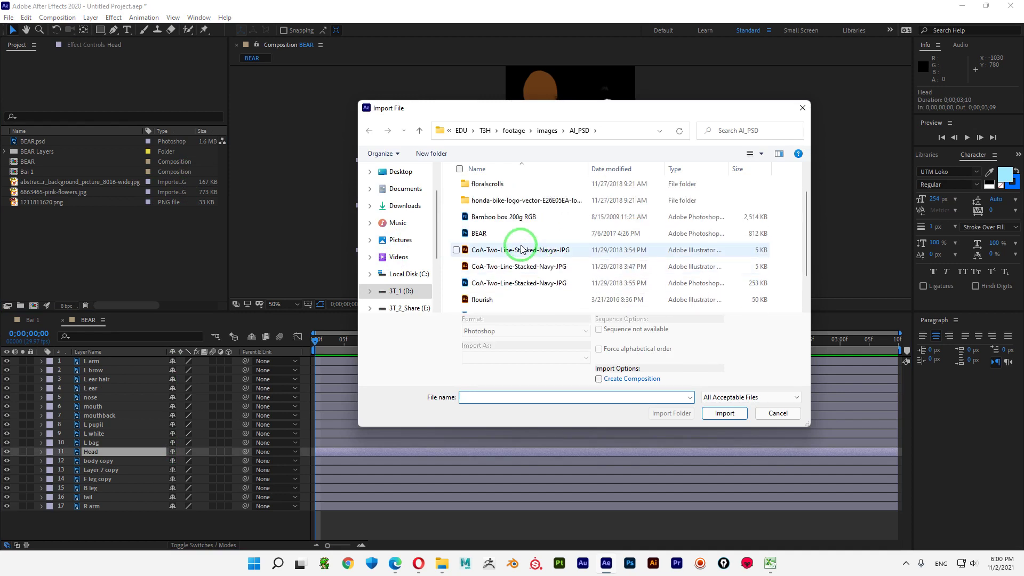
pyautogui.click(515, 251)
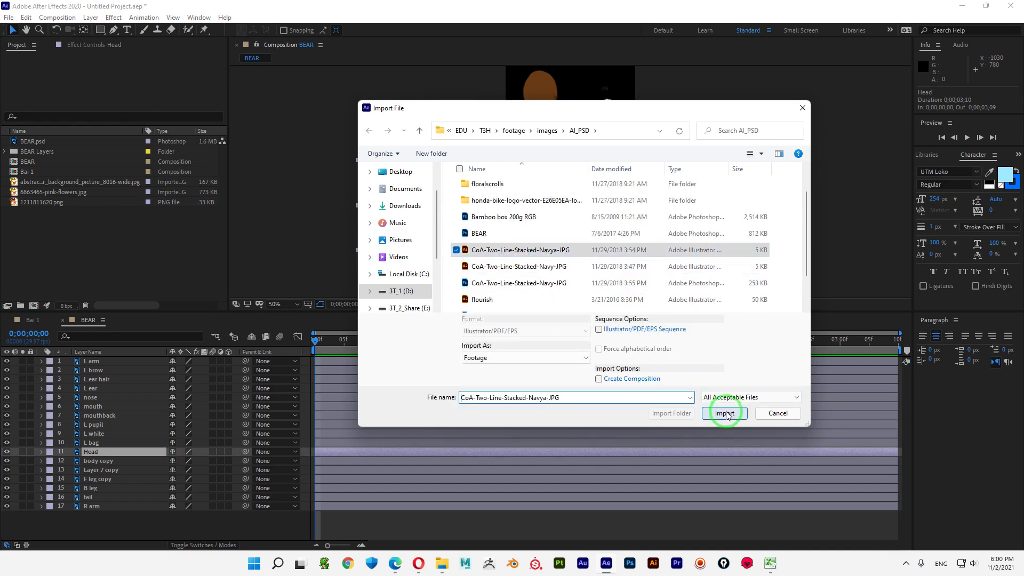
pyautogui.click(725, 413)
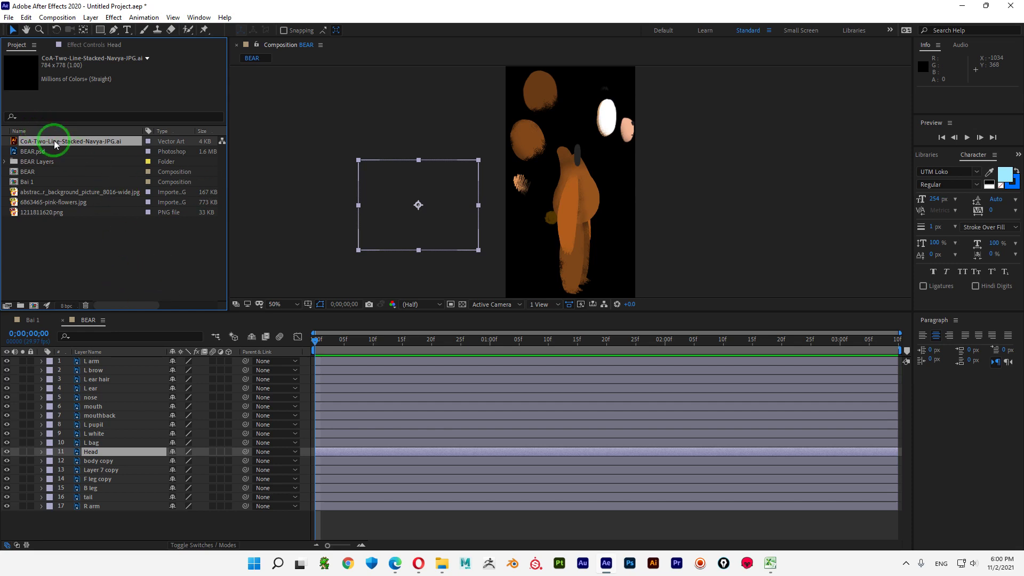
# - Add CoA-Two-Line-Stacked-Navya-JPG.ai as the top layer of the BEAR composition and move it to about (-51, 451.5)
pyautogui.moveTo(55, 143); pyautogui.dragTo(111, 362)
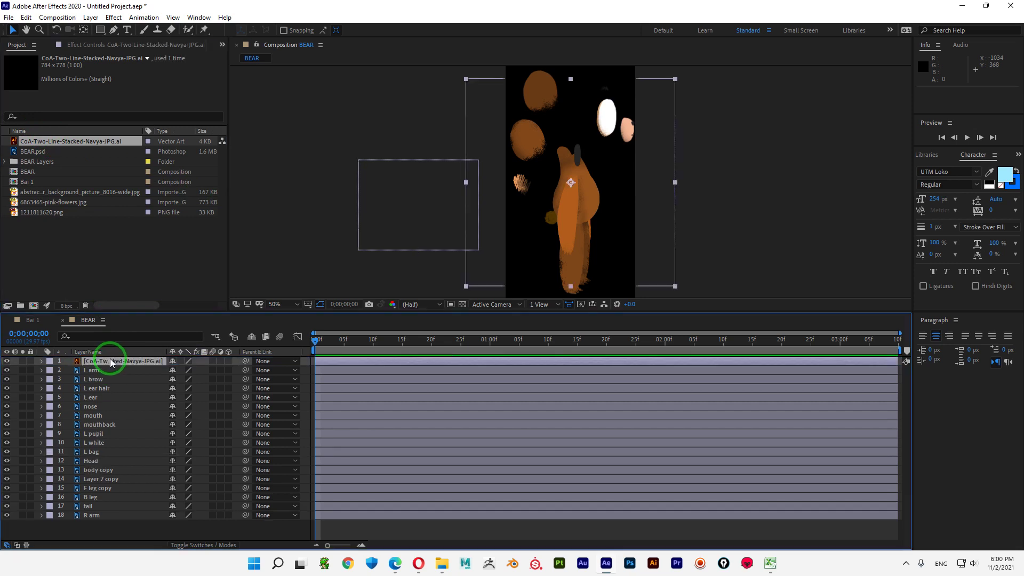
pyautogui.moveTo(490, 222); pyautogui.dragTo(417, 217)
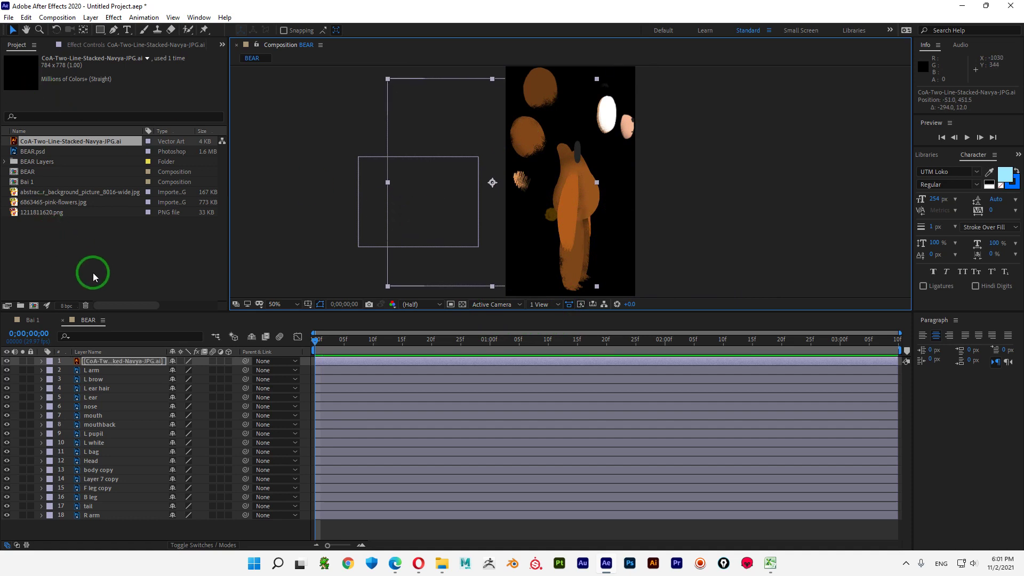
# - Import the Illustrator file flourish from the AI_PSD folder as a composition and expand its imported layers folder
pyautogui.doubleClick(102, 261)
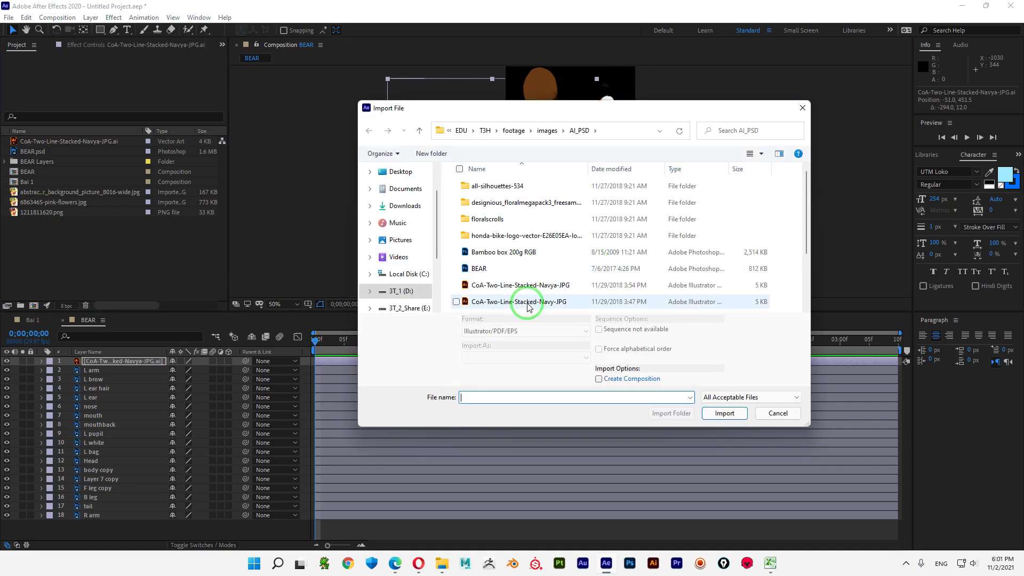
pyautogui.scroll(-1, 560, 294)
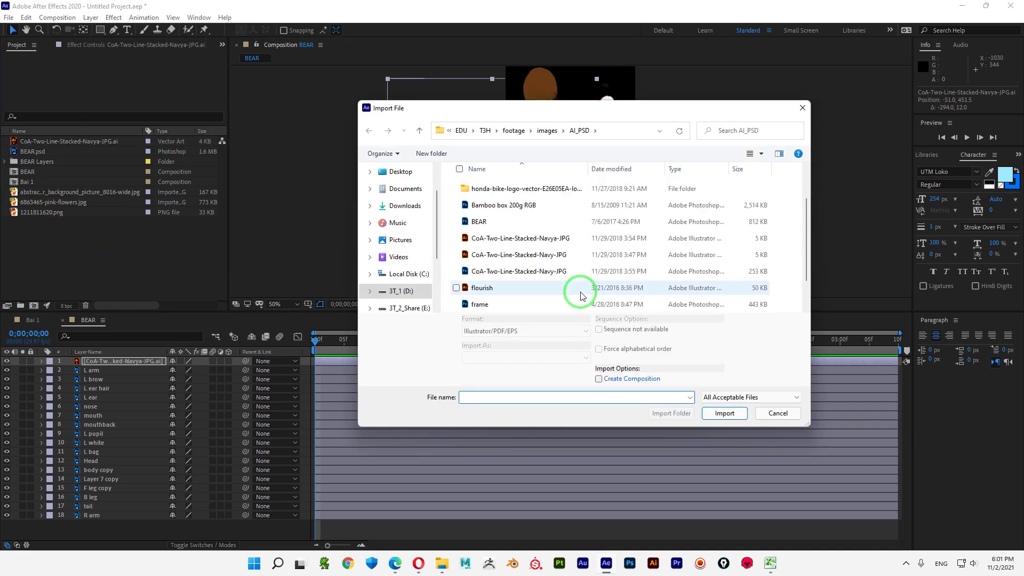
pyautogui.scroll(1, 581, 292)
pyautogui.doubleClick(499, 187)
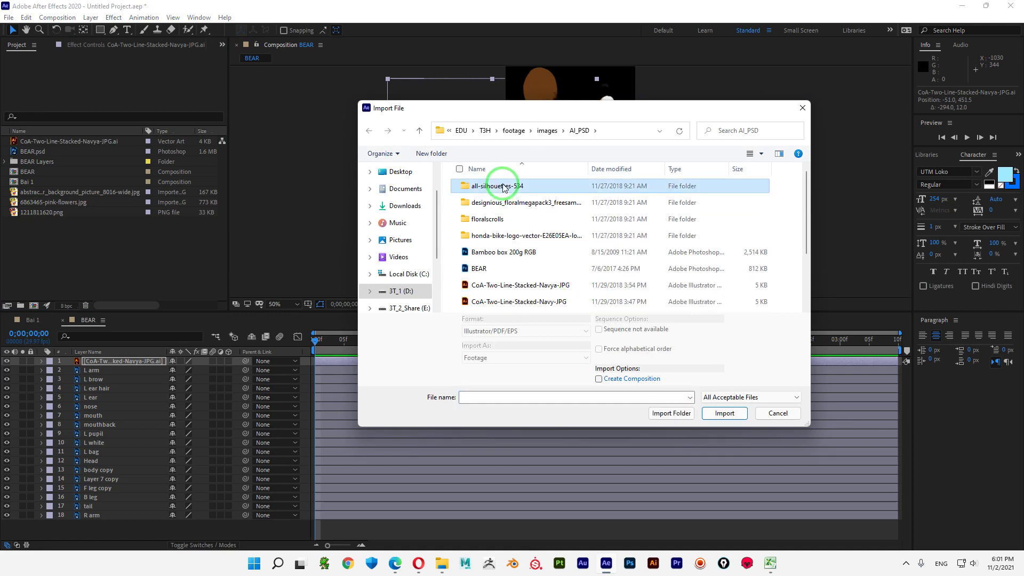
pyautogui.click(505, 202)
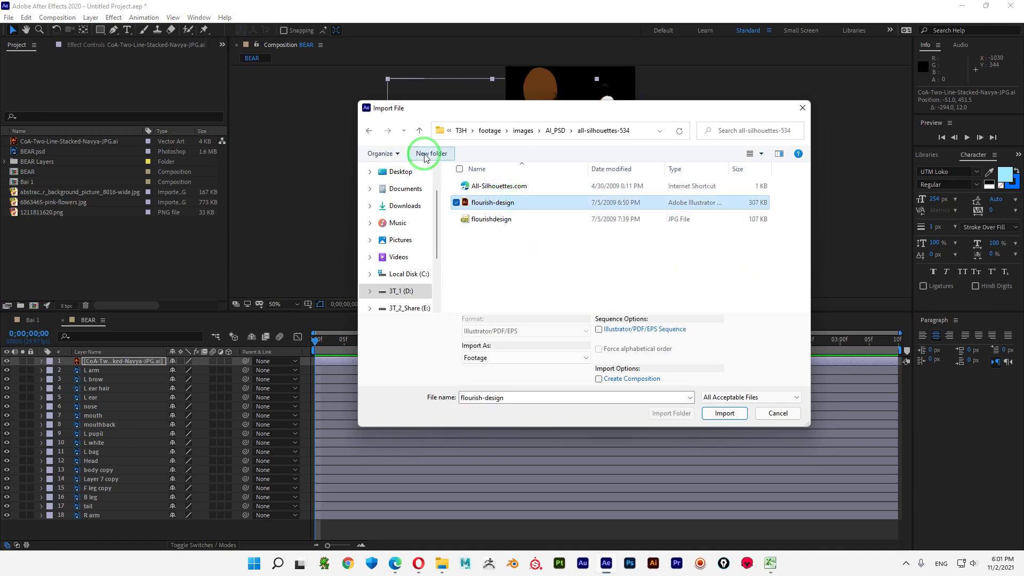
pyautogui.click(369, 131)
pyautogui.scroll(-2, 521, 251)
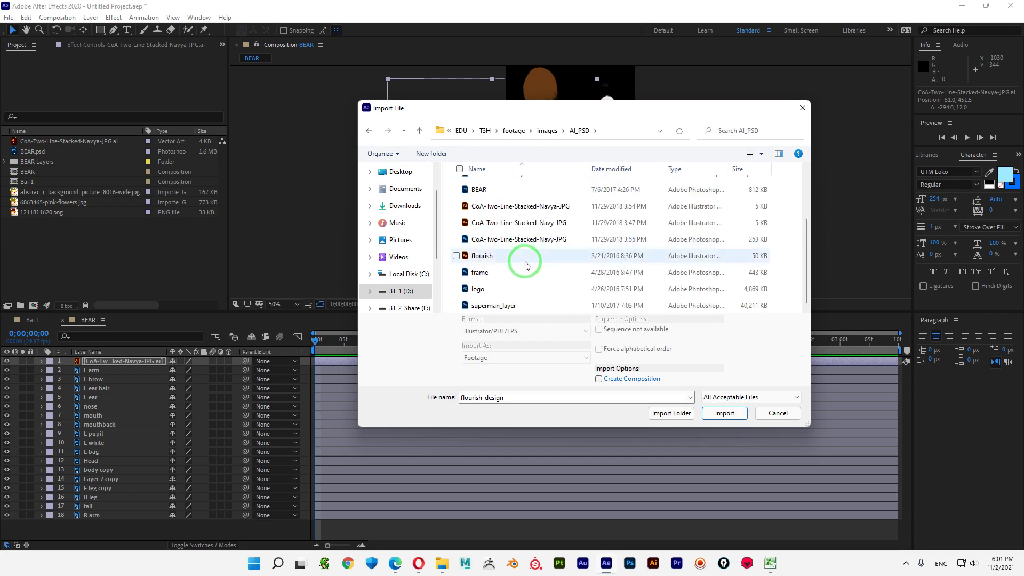
pyautogui.click(486, 256)
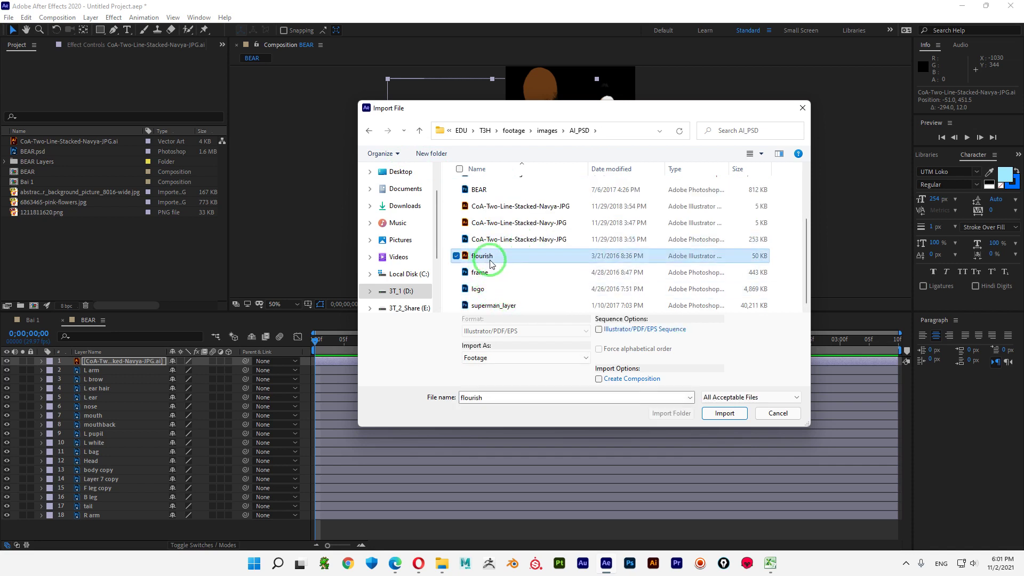
pyautogui.click(724, 414)
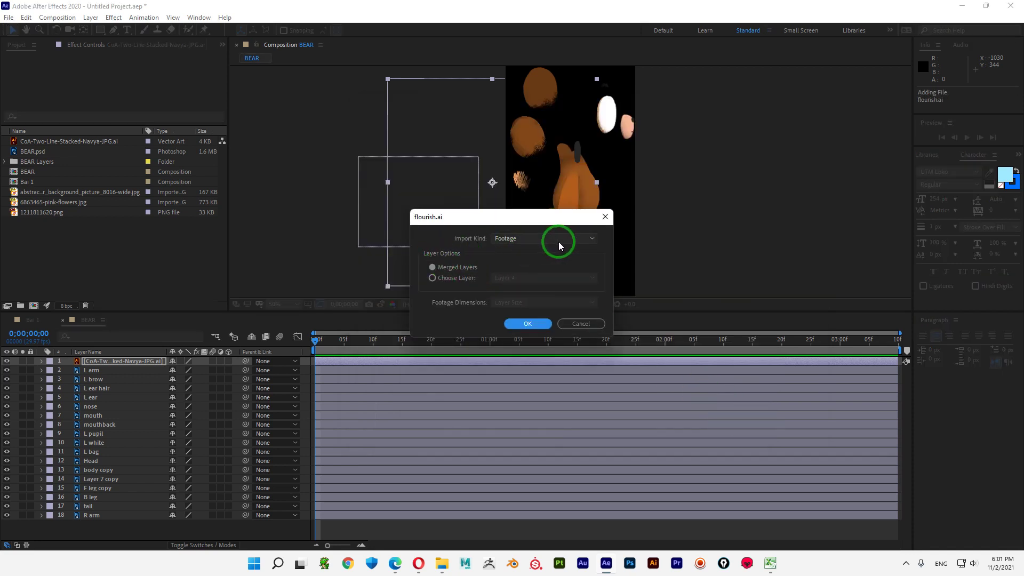
pyautogui.click(559, 241)
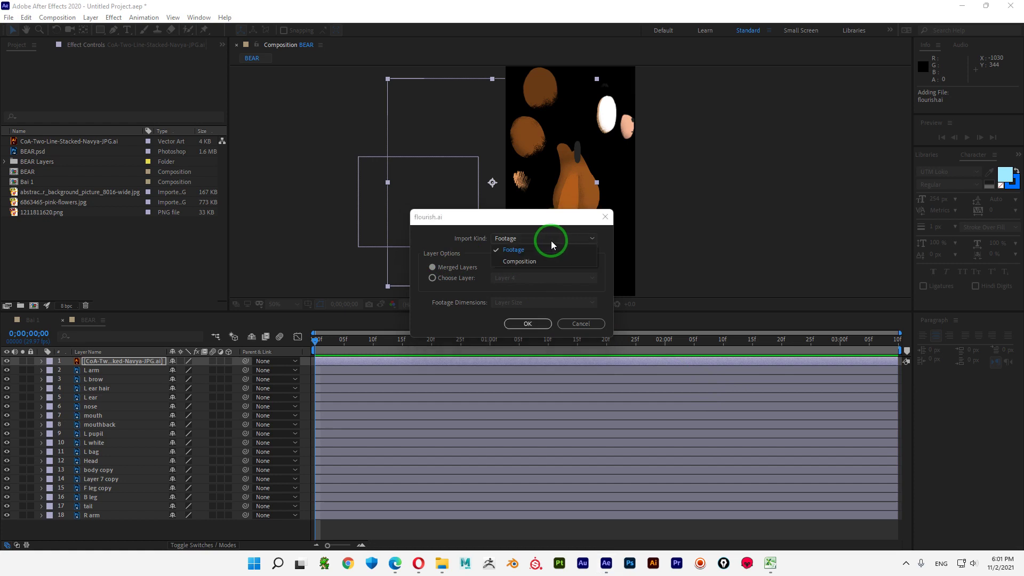
pyautogui.click(531, 266)
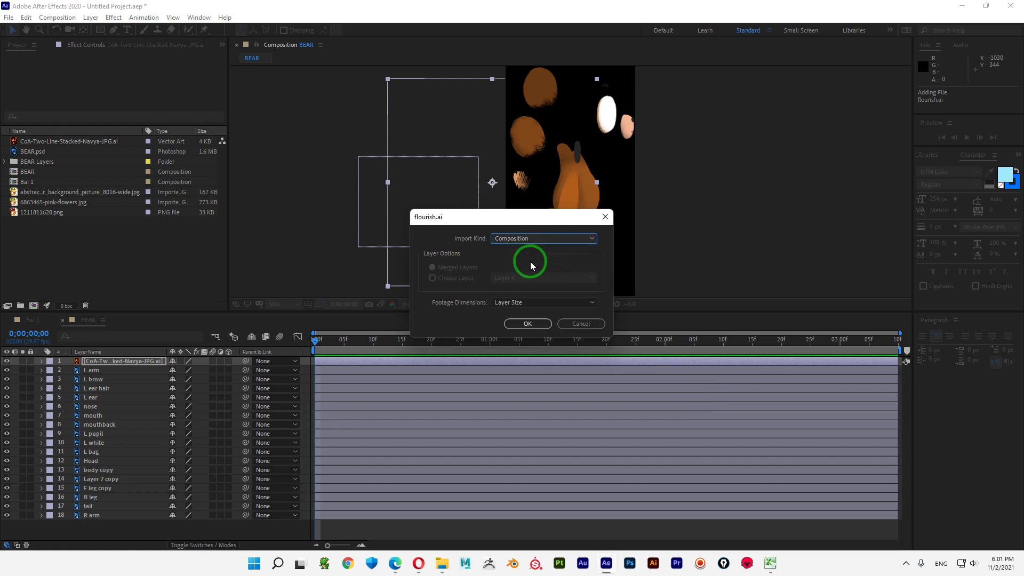
pyautogui.click(528, 323)
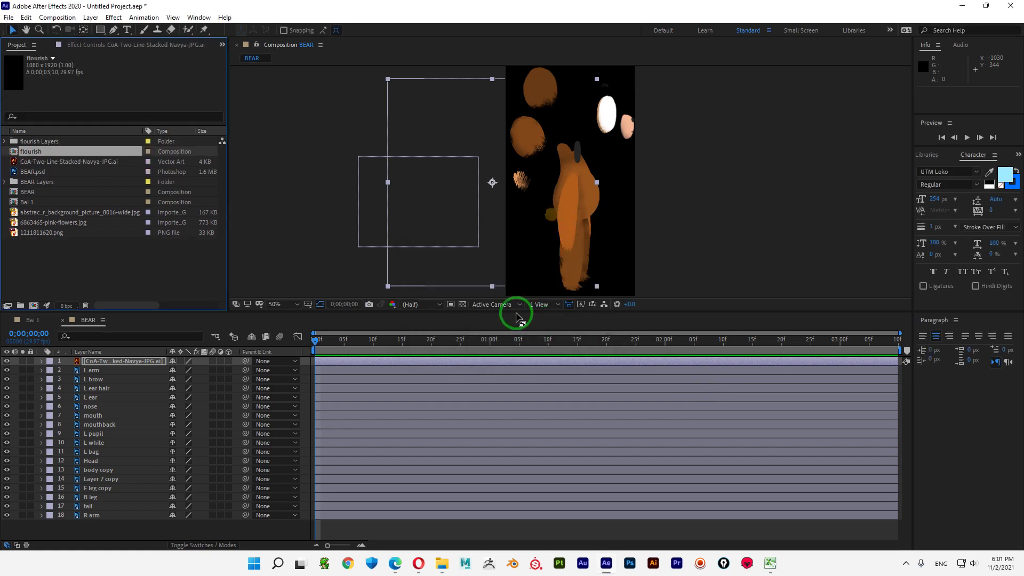
pyautogui.click(4, 141)
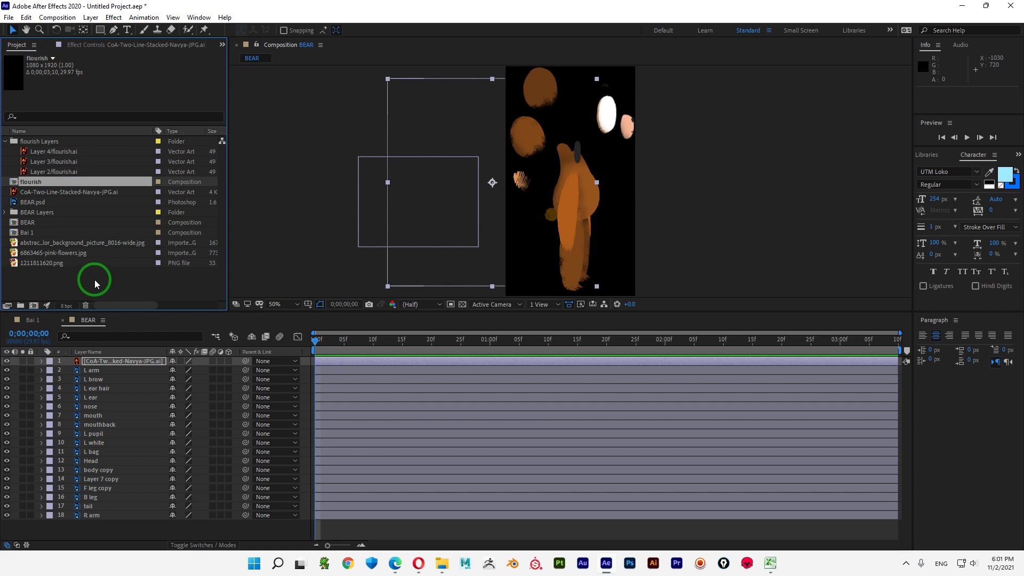
# - Import the image sequence starting at track_nha_00000 from the footage tracking folder's track_nha subfolder as a JPEG sequence
pyautogui.doubleClick(112, 280)
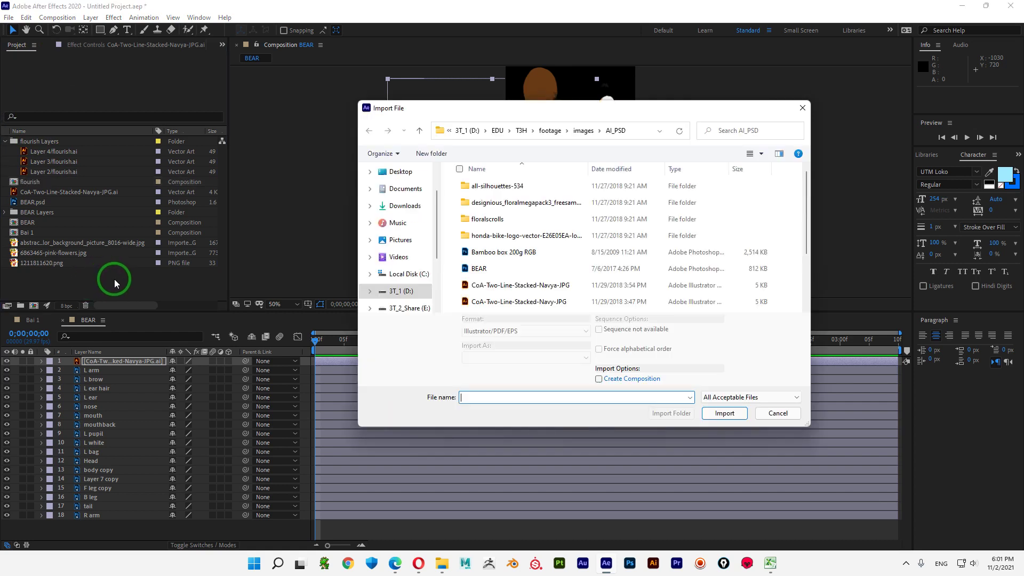
pyautogui.click(420, 131)
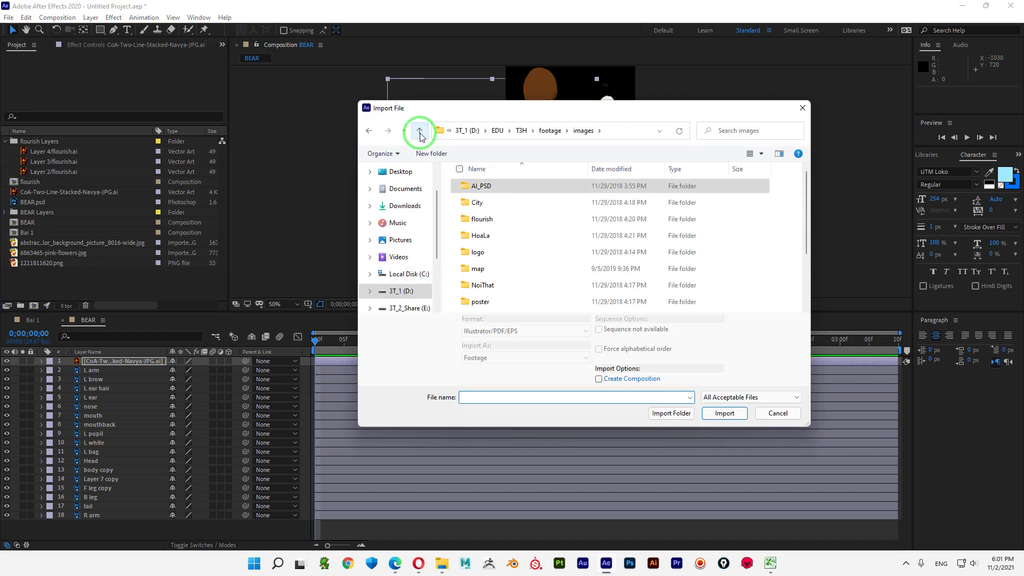
pyautogui.click(431, 154)
pyautogui.click(420, 131)
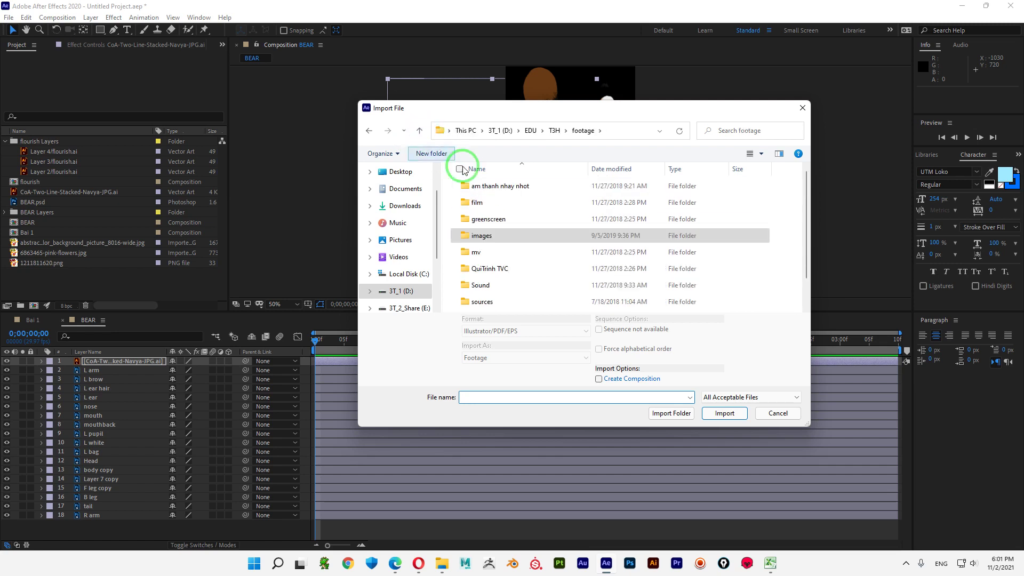
pyautogui.scroll(-1, 514, 217)
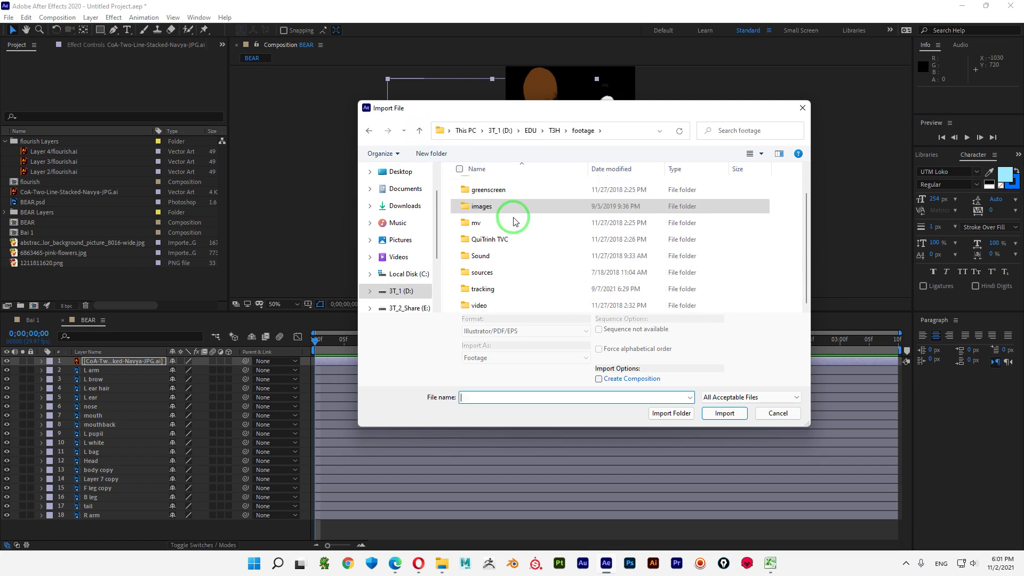
pyautogui.doubleClick(483, 288)
pyautogui.doubleClick(499, 251)
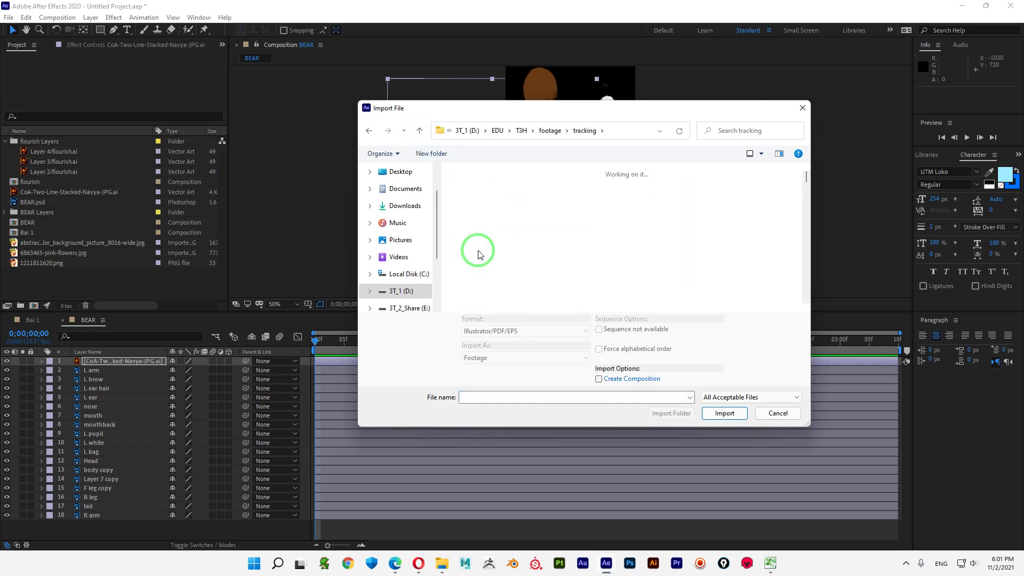
pyautogui.click(482, 203)
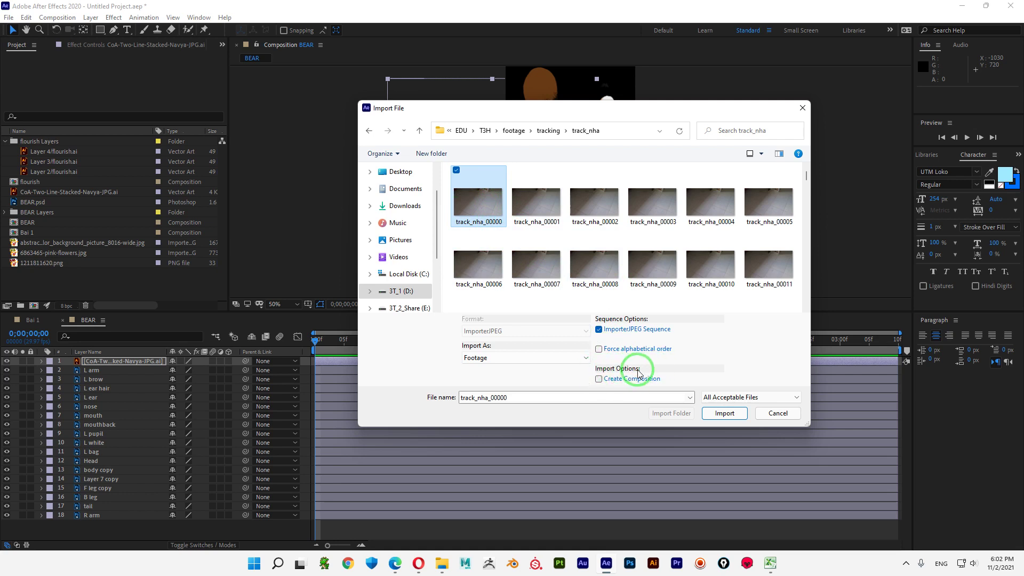
pyautogui.click(598, 379)
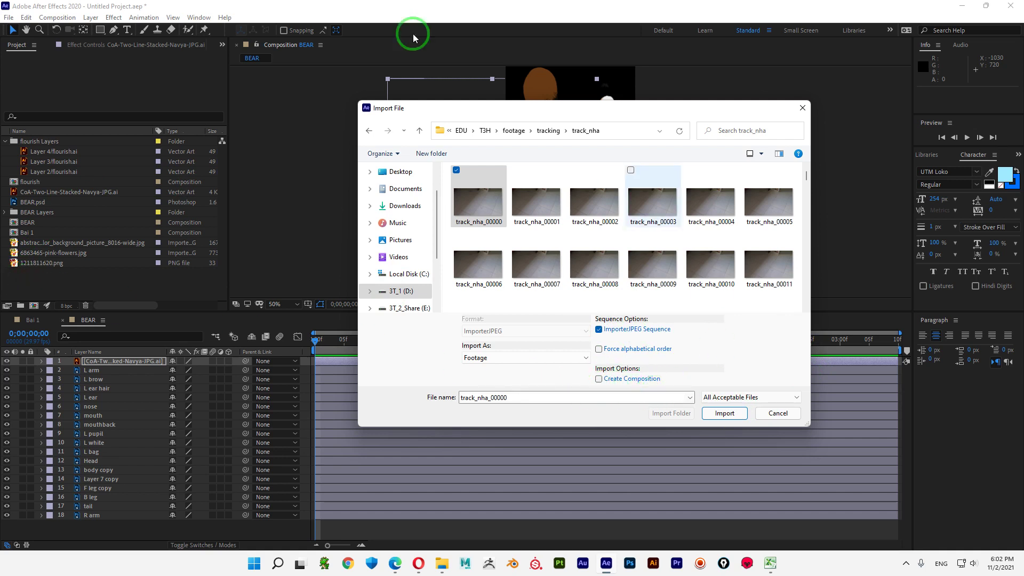
pyautogui.click(727, 414)
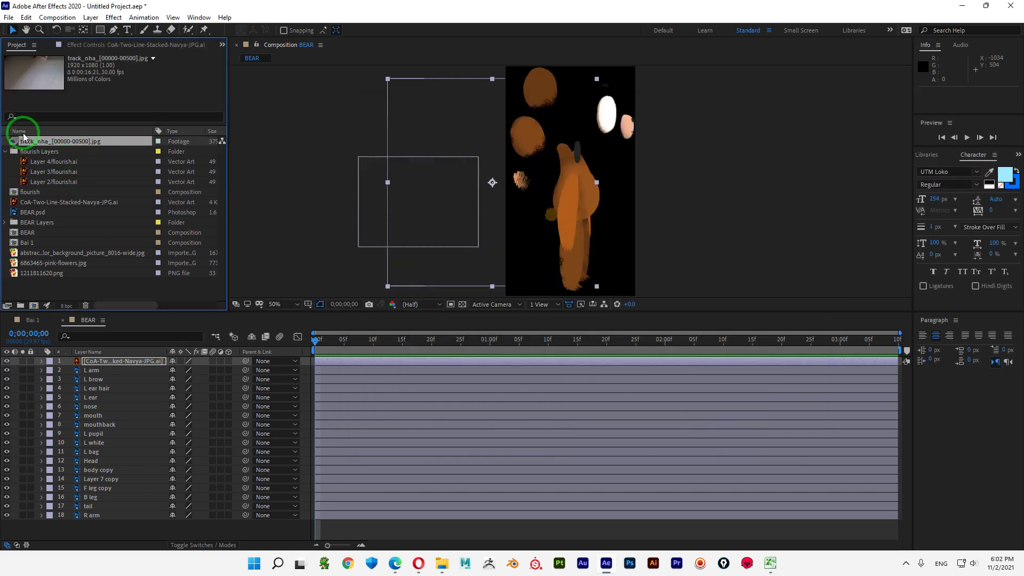
# - Create the composition Comp 2 with Comp 1 nested inside and scrub its timeline to 0;00;01;05
pyautogui.moveTo(15, 144); pyautogui.dragTo(34, 306)
pyautogui.click(545, 343)
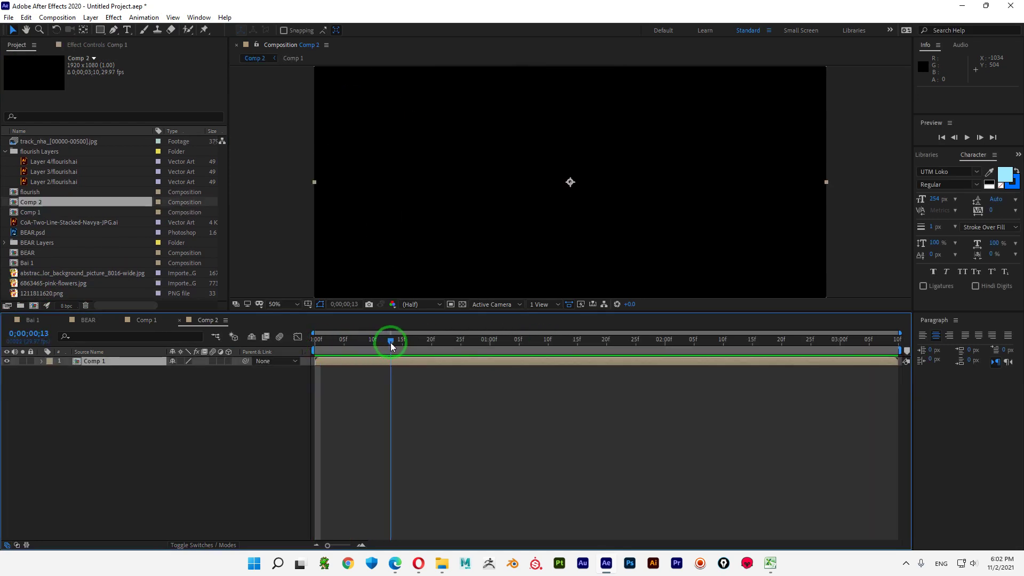
pyautogui.moveTo(498, 338); pyautogui.dragTo(636, 351)
pyautogui.moveTo(520, 342); pyautogui.dragTo(513, 332)
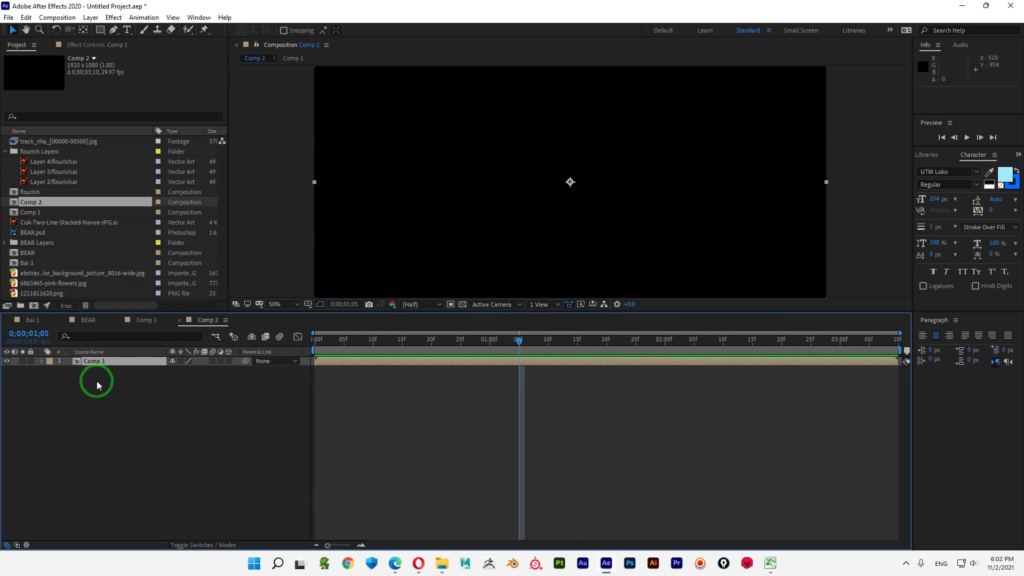
# - Add the track_nha image sequence above Comp 1 in Comp 2 and scrub back to 0;00;00;07
pyautogui.click(54, 141)
pyautogui.moveTo(60, 143); pyautogui.dragTo(102, 363)
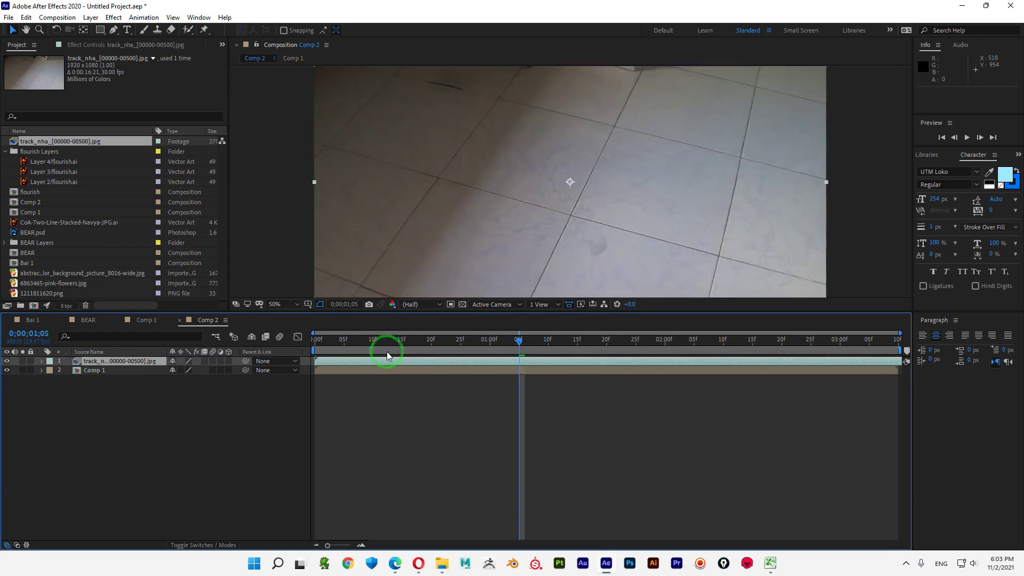
pyautogui.moveTo(388, 352); pyautogui.dragTo(354, 329)
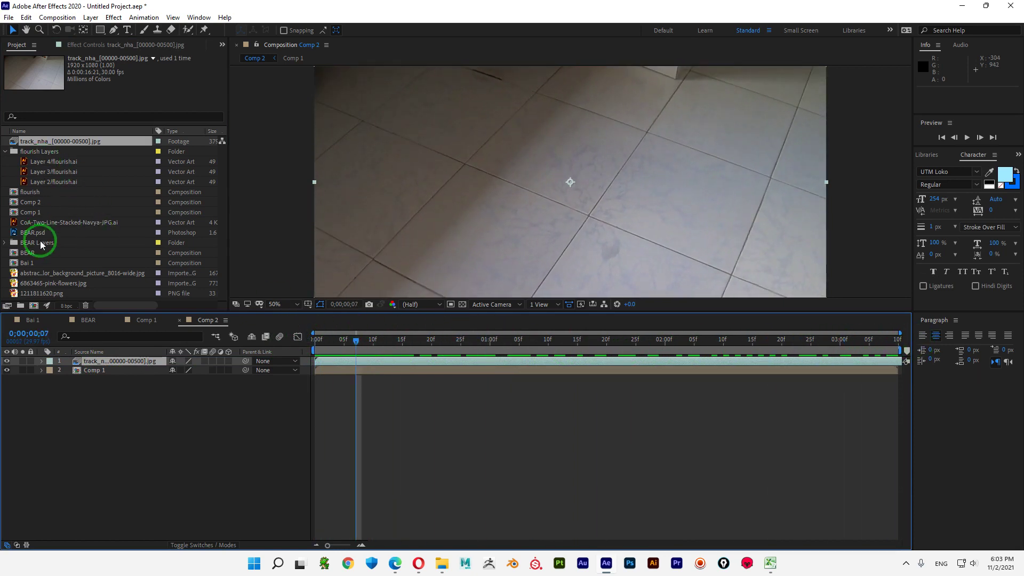
# - Delete the Comp 1 layer from Comp 2 and preview the remaining image sequence
pyautogui.click(107, 370)
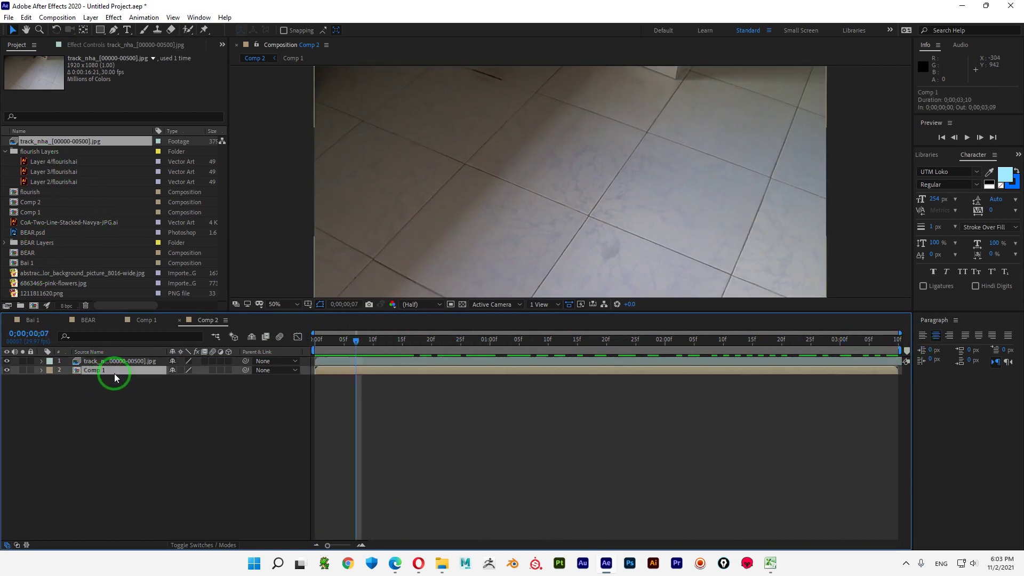
pyautogui.press('Delete')
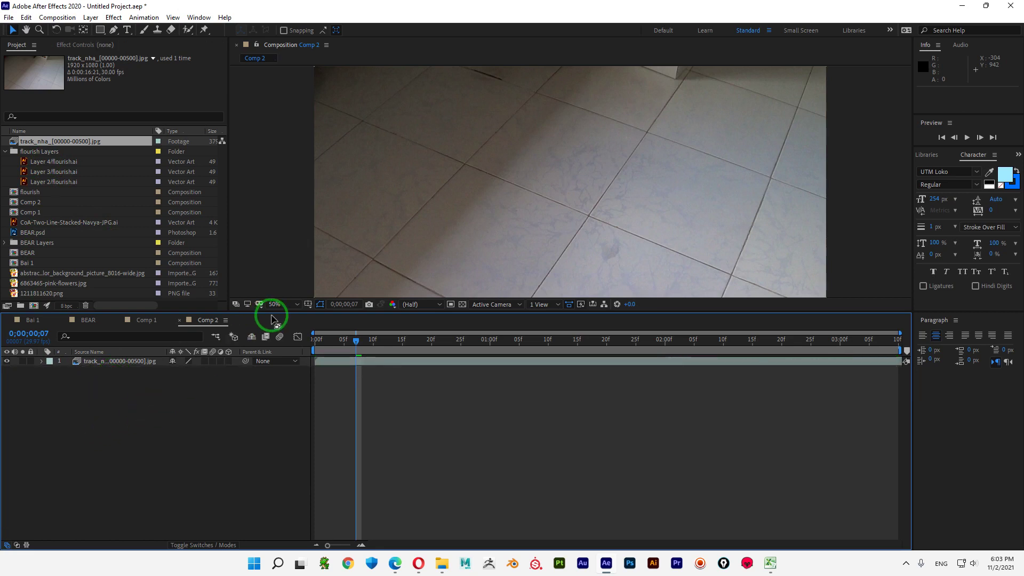
pyautogui.moveTo(357, 339); pyautogui.dragTo(894, 367)
pyautogui.press('space')
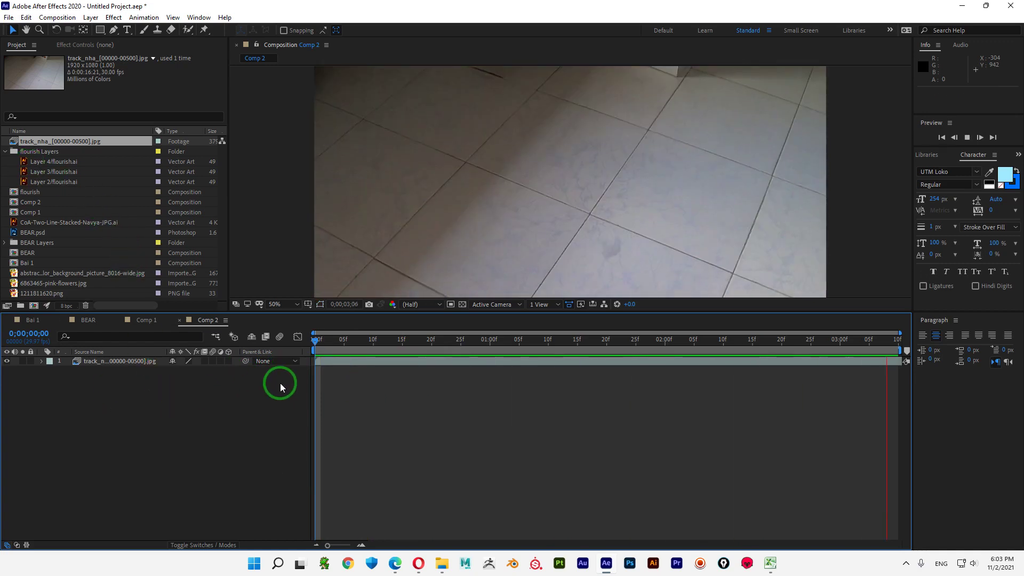
pyautogui.press('space')
# - Open the flourish composition and the Layer 3/flourish.ai footage, and make the project item list taller
pyautogui.doubleClick(129, 189)
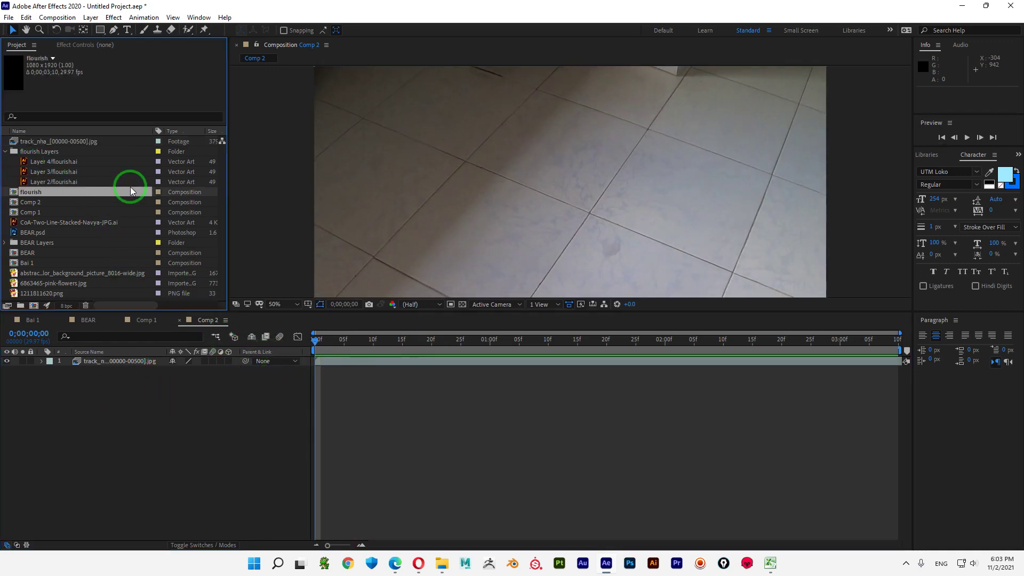
pyautogui.doubleClick(132, 174)
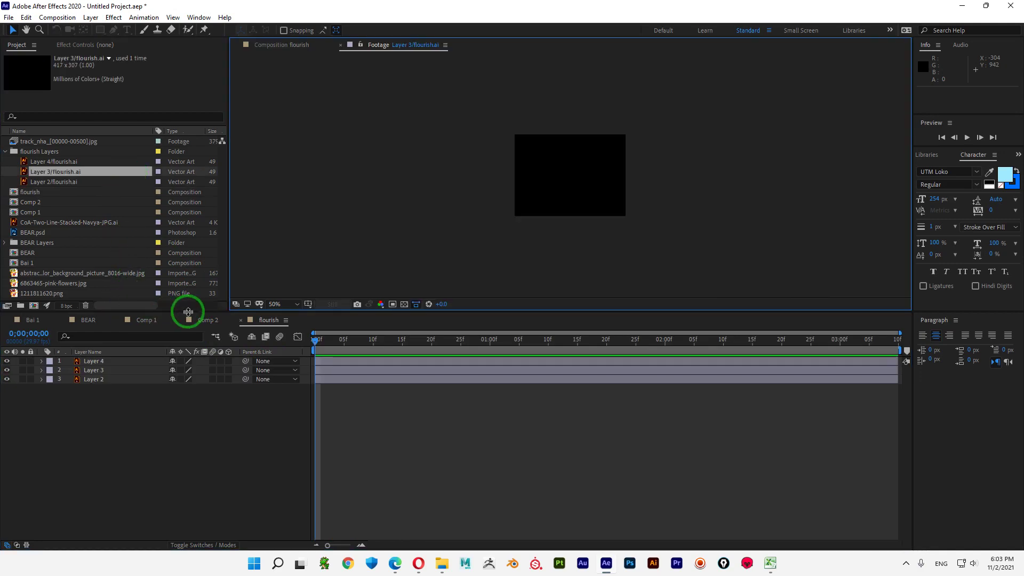
pyautogui.moveTo(189, 311); pyautogui.dragTo(199, 431)
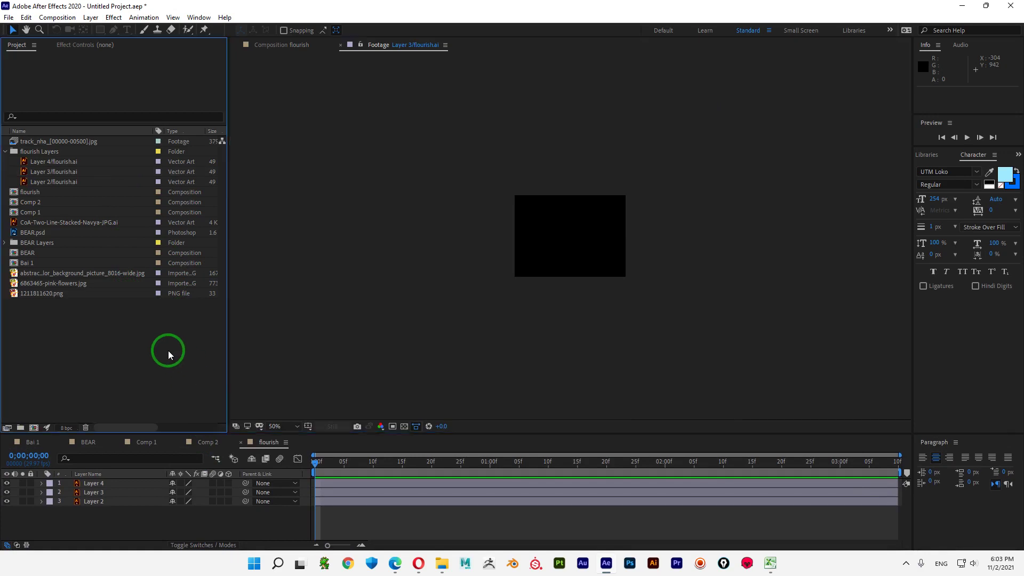
# - Import track_nha_00000 as a single still image with the JPEG sequence option turned off
pyautogui.doubleClick(168, 351)
pyautogui.click(482, 195)
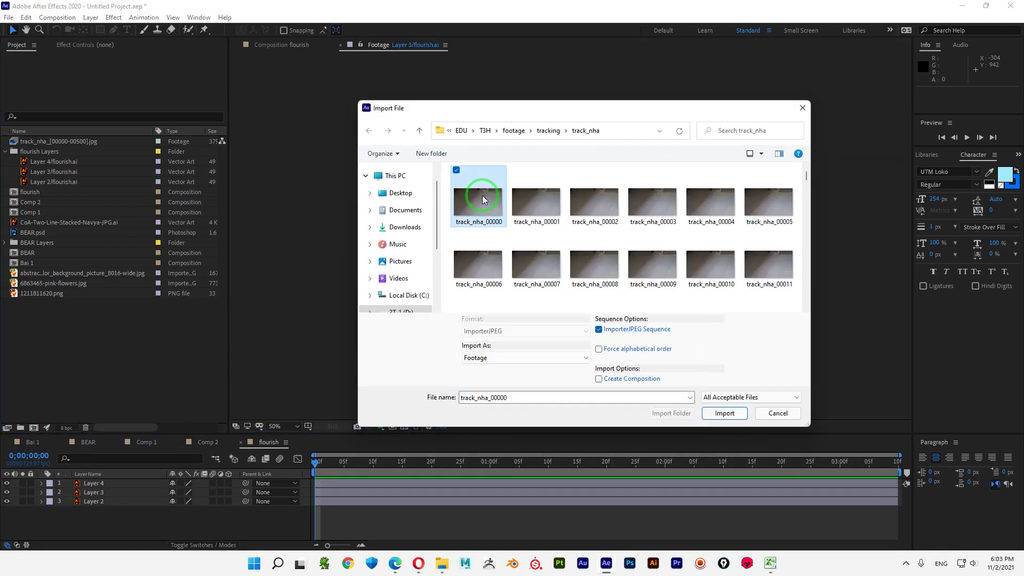
pyautogui.click(598, 330)
pyautogui.click(600, 330)
pyautogui.click(732, 415)
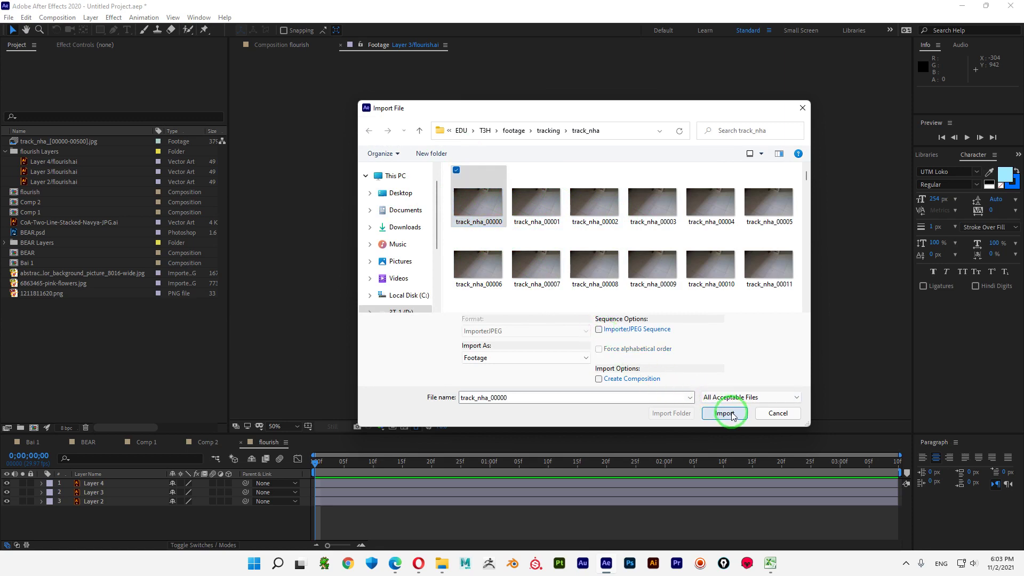
# - Add the still image track_nha_00000.jpg as the top layer of the flourish composition
pyautogui.click(38, 173)
pyautogui.click(15, 141)
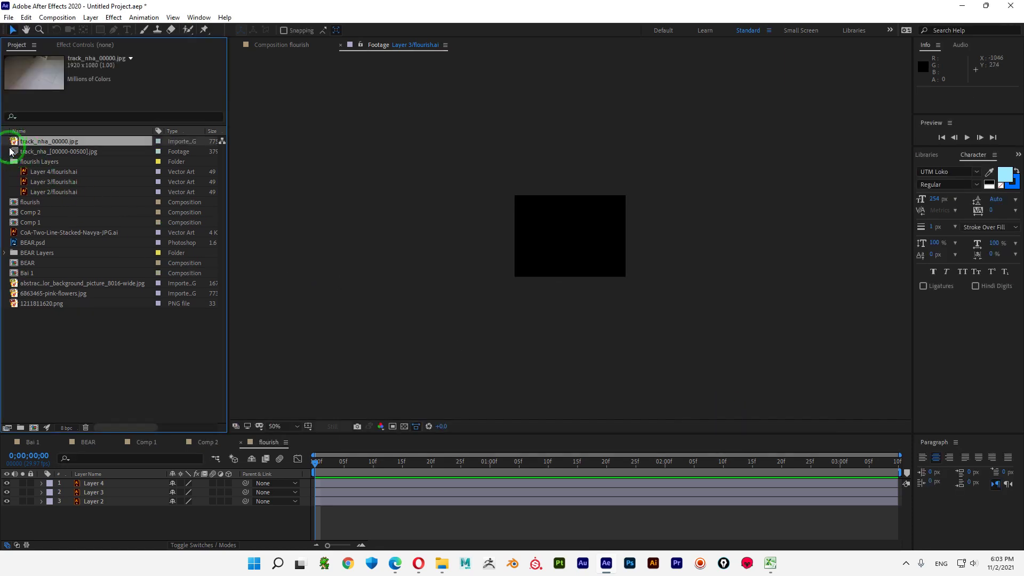
pyautogui.moveTo(39, 138); pyautogui.dragTo(142, 488)
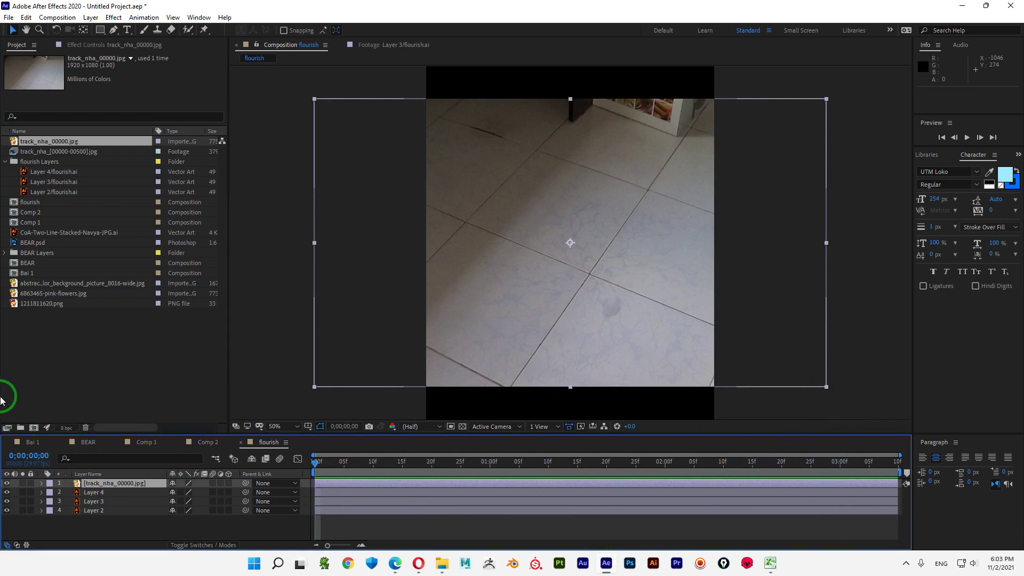
# - Open the import dialog and browse to the footage > Sound > NHAC HIEU CHUONG TRINH folder
pyautogui.click(223, 345)
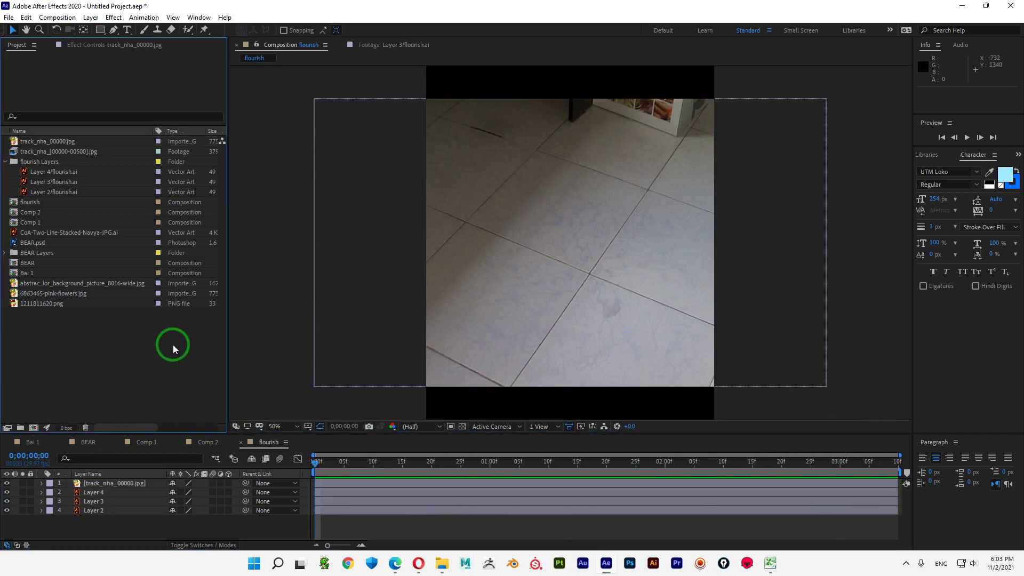
pyautogui.doubleClick(114, 328)
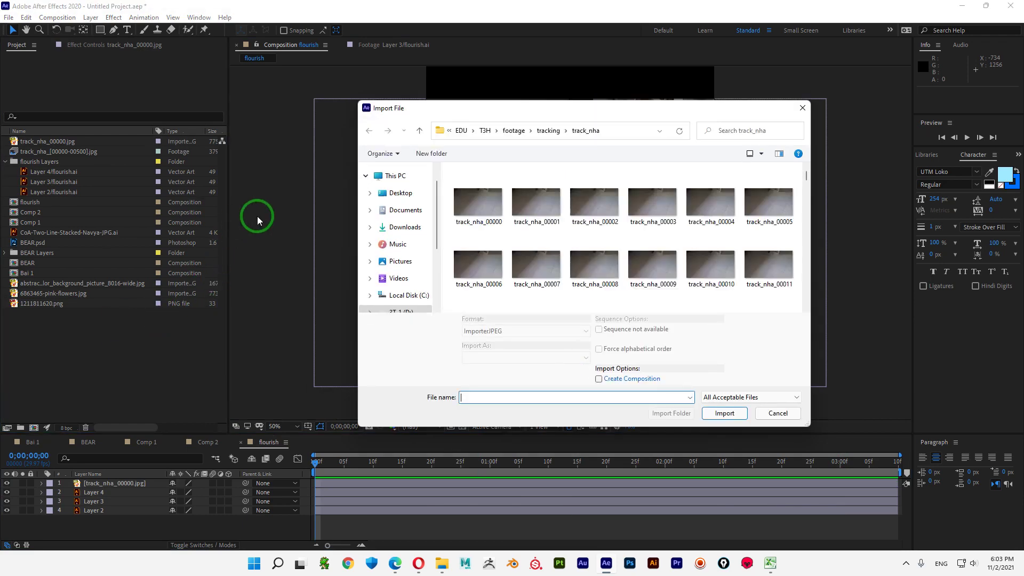
pyautogui.click(420, 129)
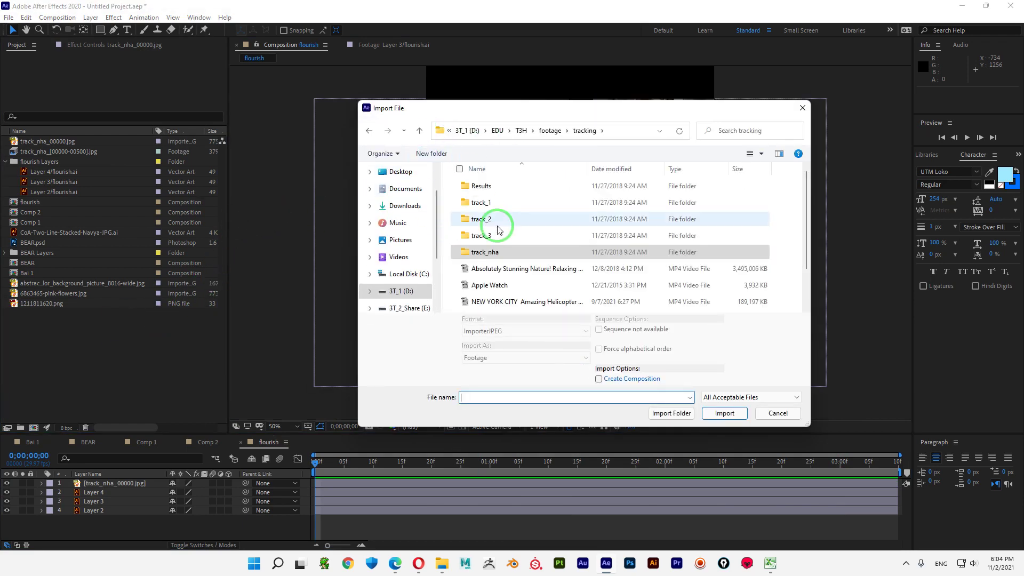
pyautogui.click(420, 133)
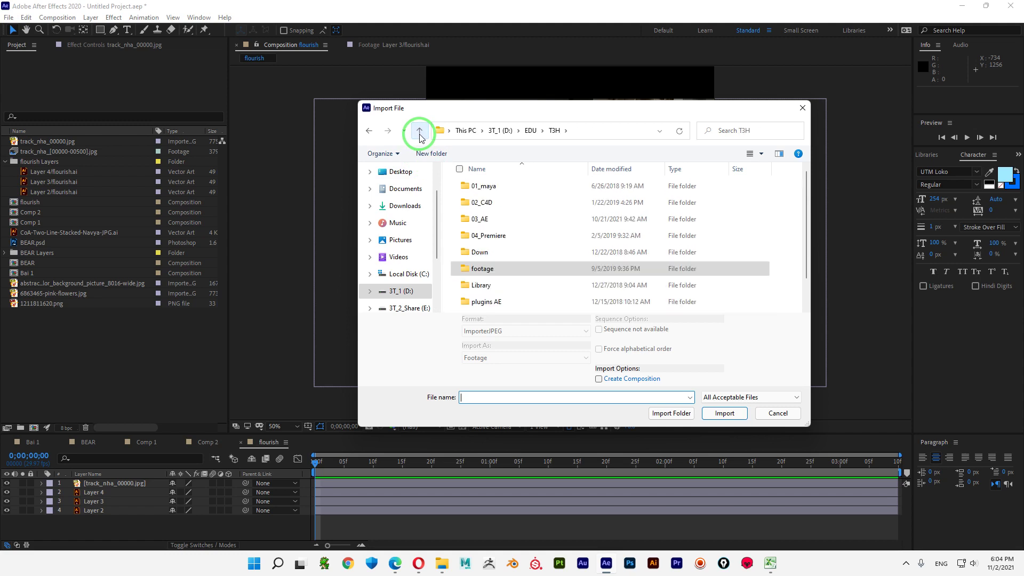
pyautogui.click(485, 255)
pyautogui.scroll(1, 502, 288)
pyautogui.click(488, 291)
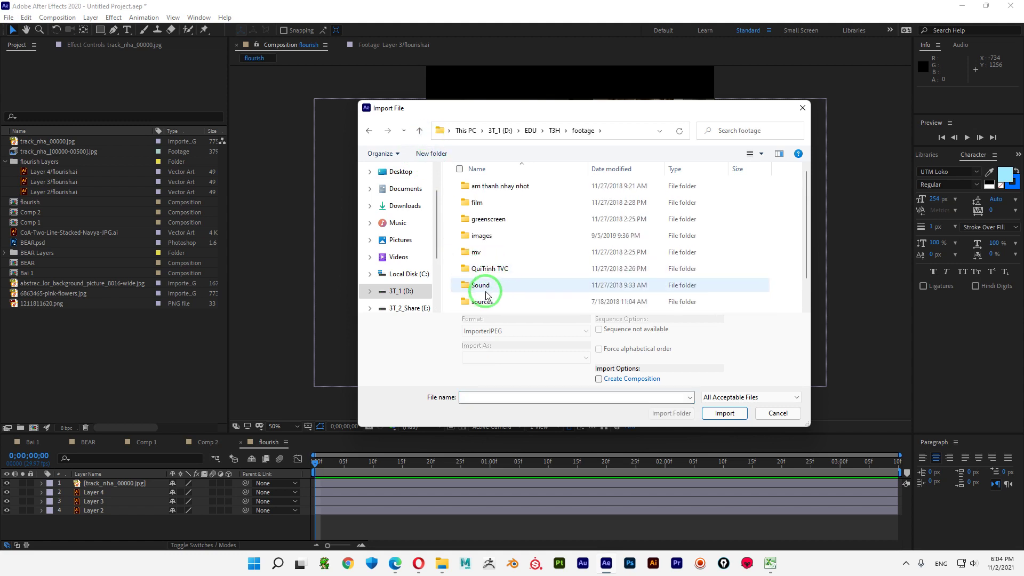
pyautogui.doubleClick(485, 291)
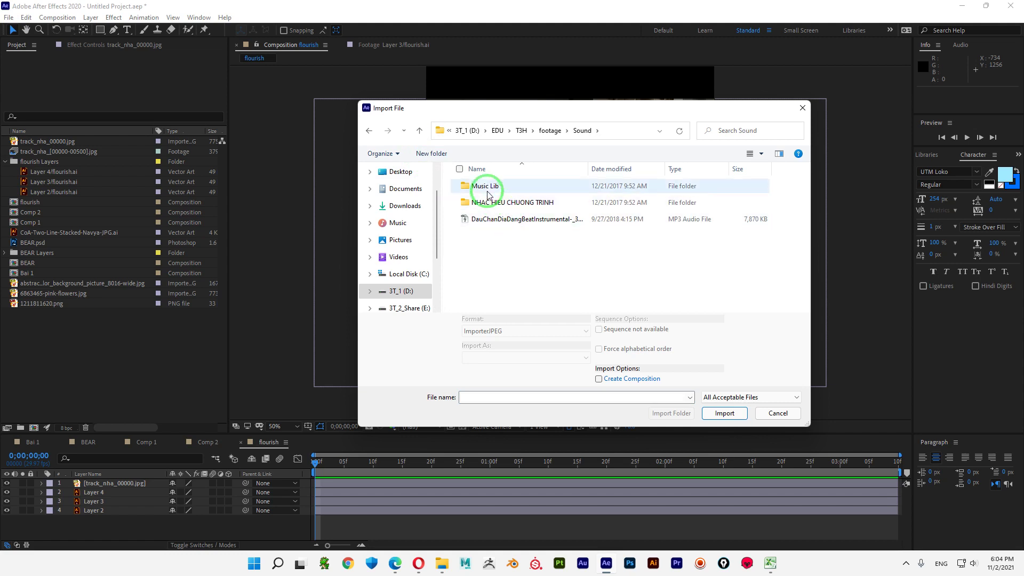
pyautogui.click(496, 207)
pyautogui.doubleClick(495, 206)
# - Import the sound file laser-new-long as footage
pyautogui.scroll(-3, 533, 224)
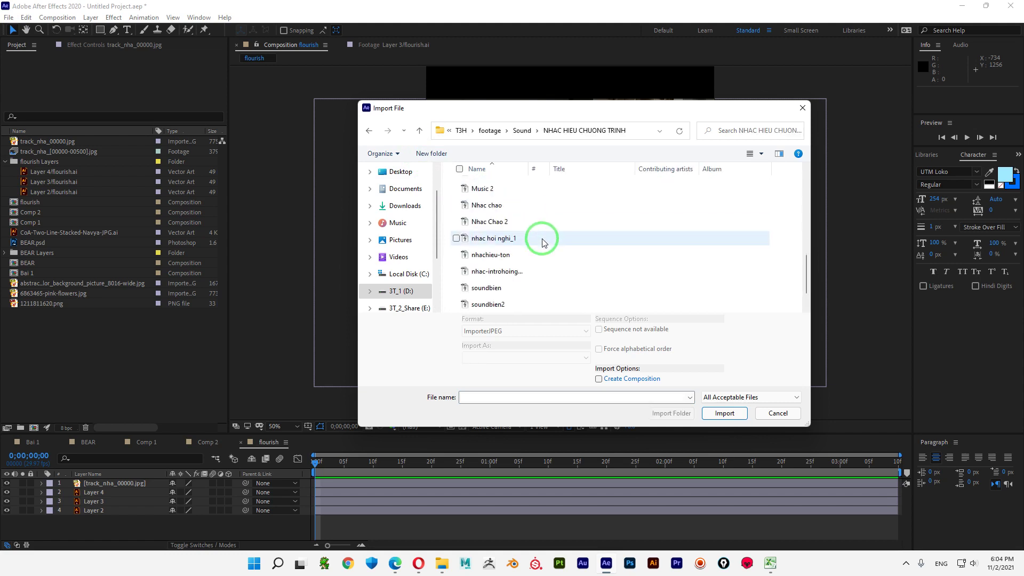
pyautogui.scroll(2, 537, 239)
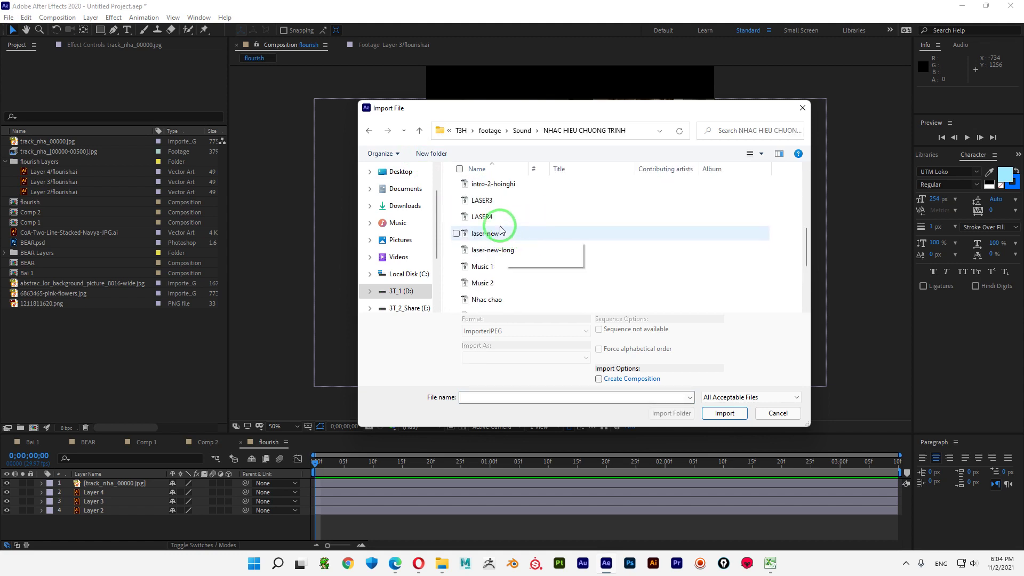
pyautogui.click(492, 235)
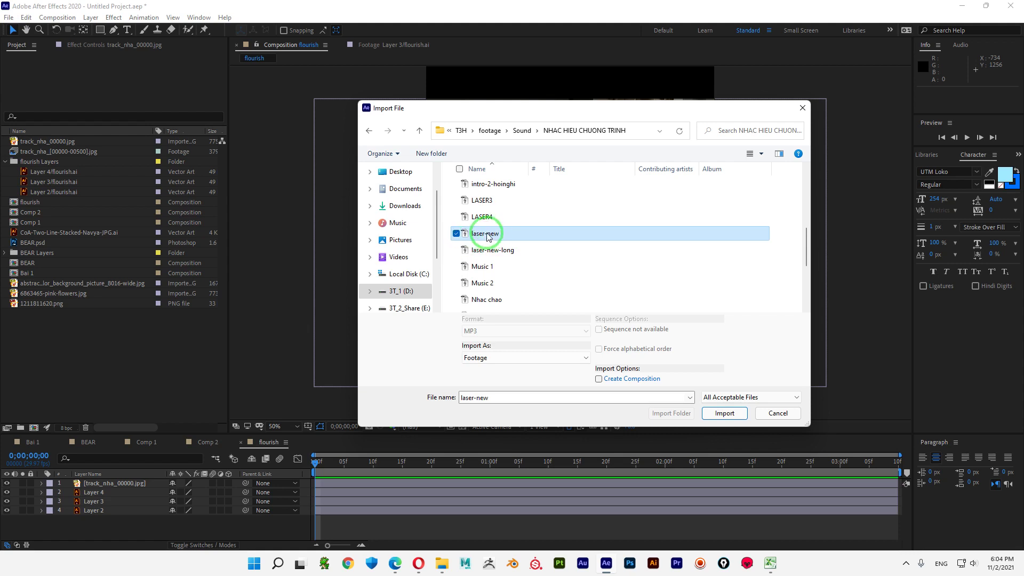
pyautogui.click(486, 251)
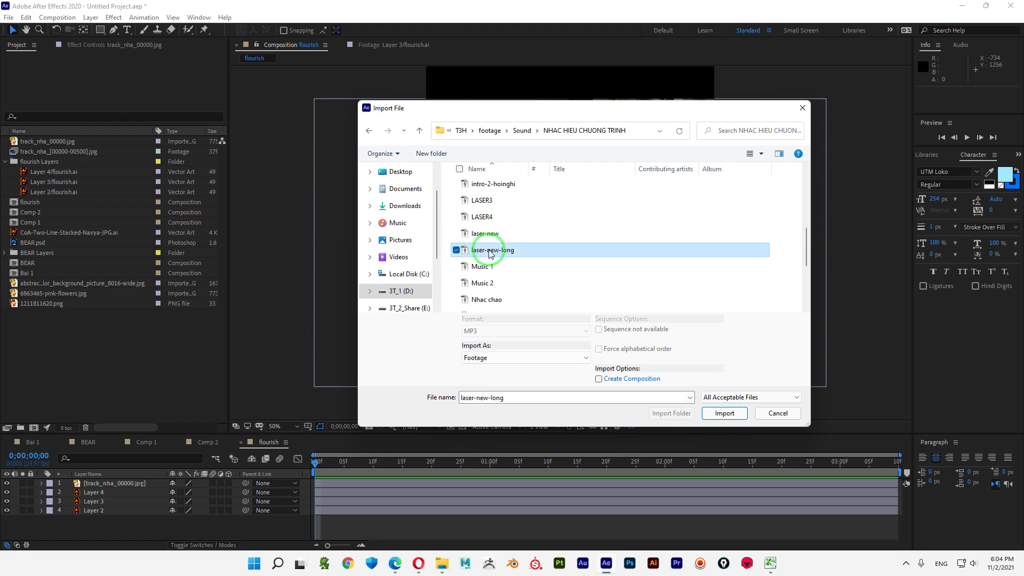
pyautogui.click(728, 414)
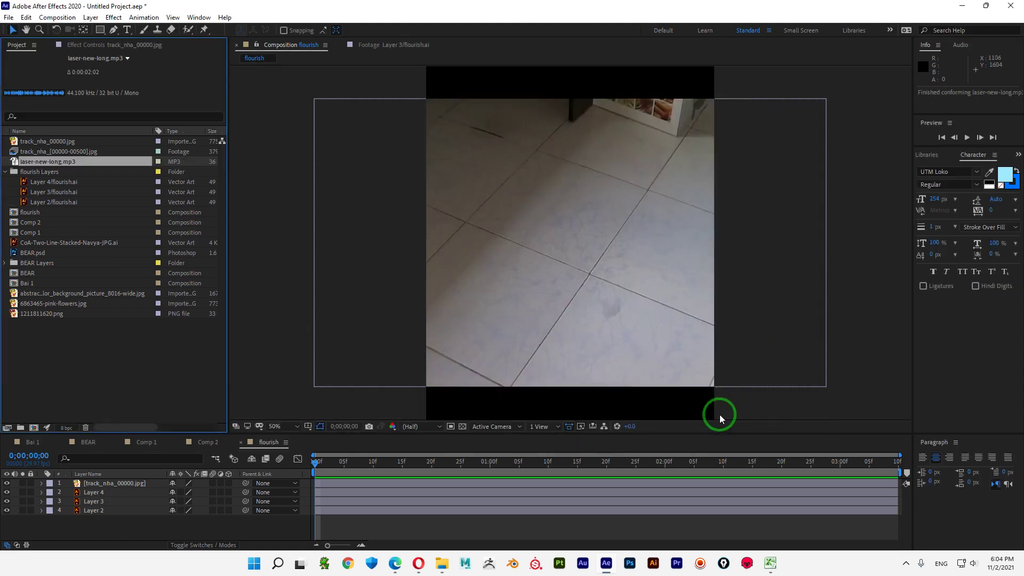
# - Open laser-new-long.mp3 in the footage viewer and close it again to return to the flourish composition
pyautogui.click(47, 165)
pyautogui.doubleClick(33, 160)
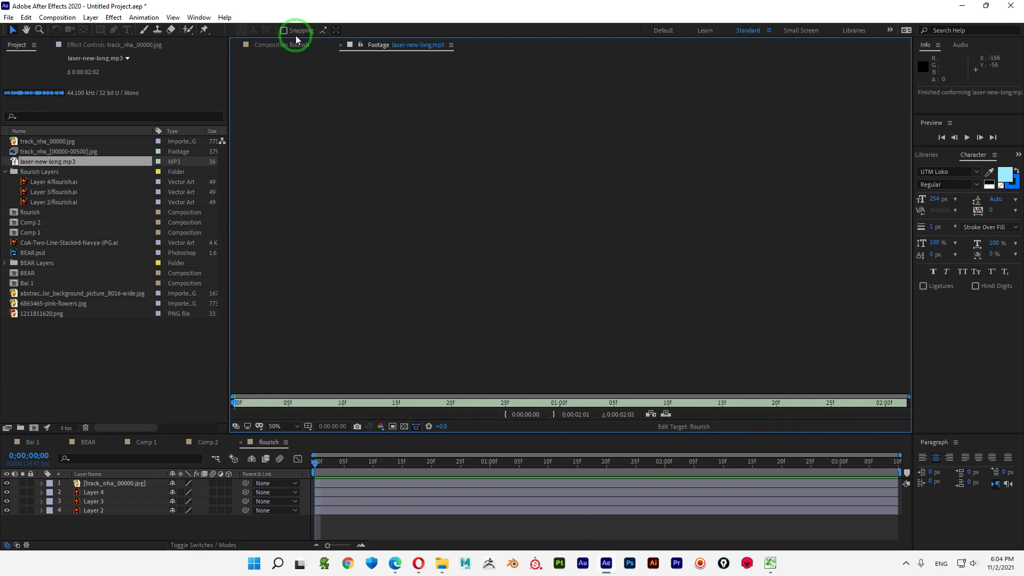
pyautogui.click(341, 45)
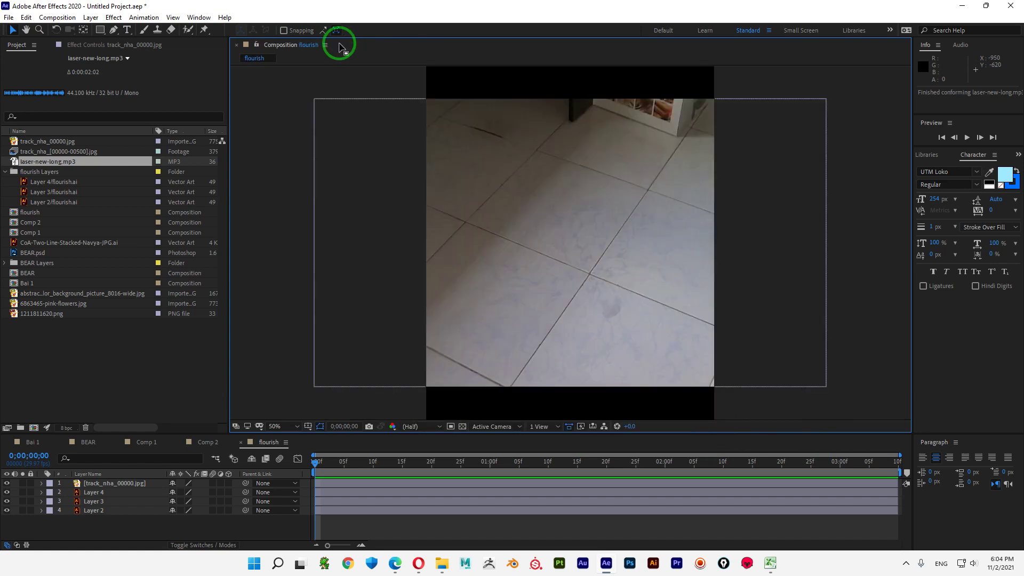
# - Add laser-new-long.mp3 as the top layer of the flourish composition and preview the playback
pyautogui.moveTo(247, 45); pyautogui.dragTo(75, 483)
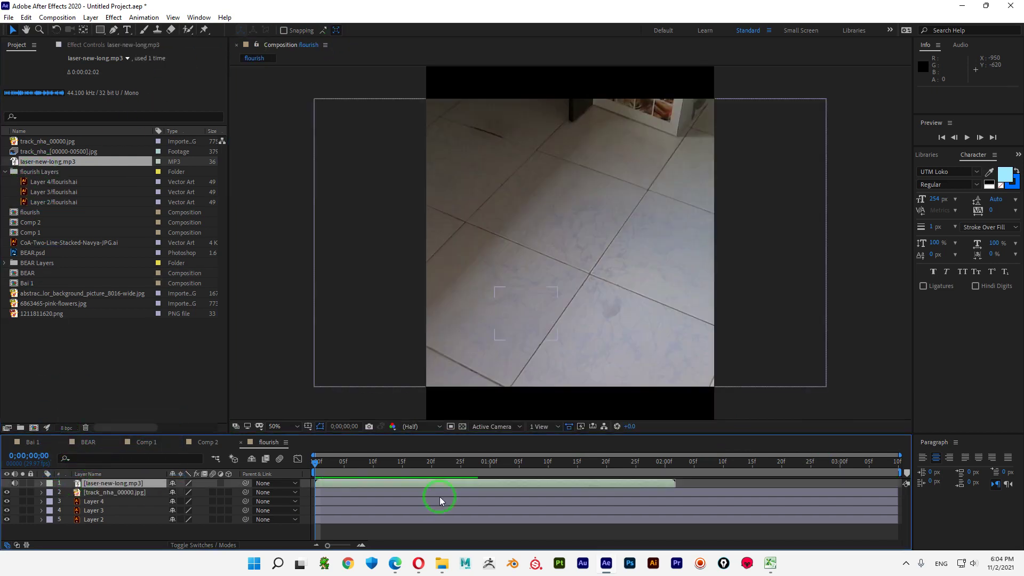
pyautogui.click(323, 467)
pyautogui.moveTo(322, 466); pyautogui.dragTo(731, 463)
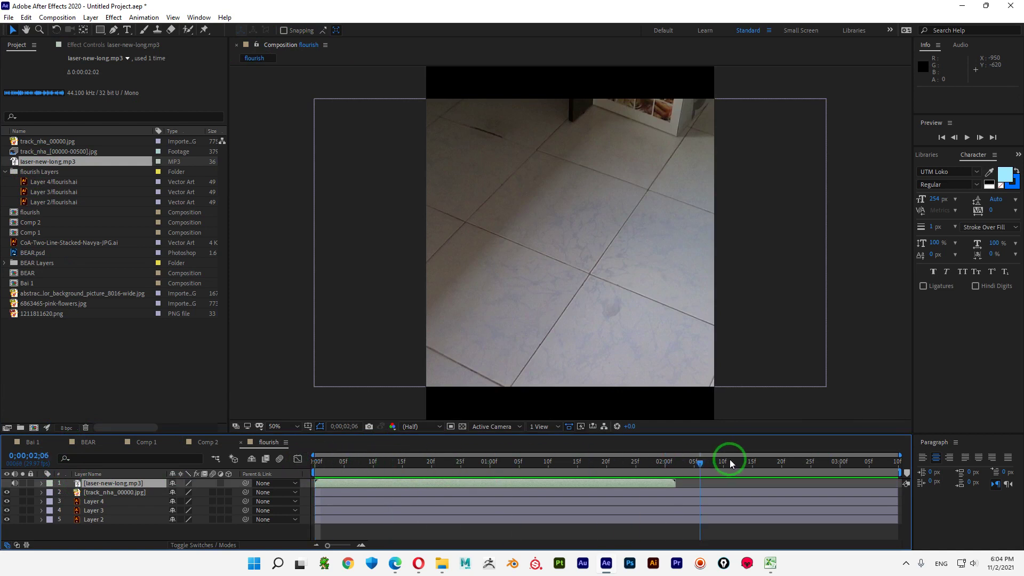
pyautogui.press('space')
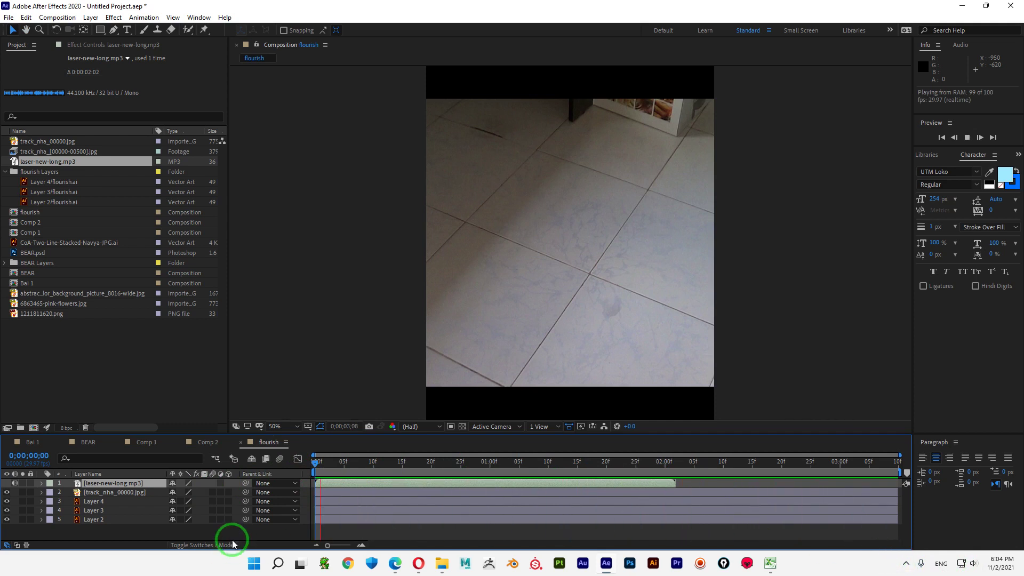
pyautogui.press('space')
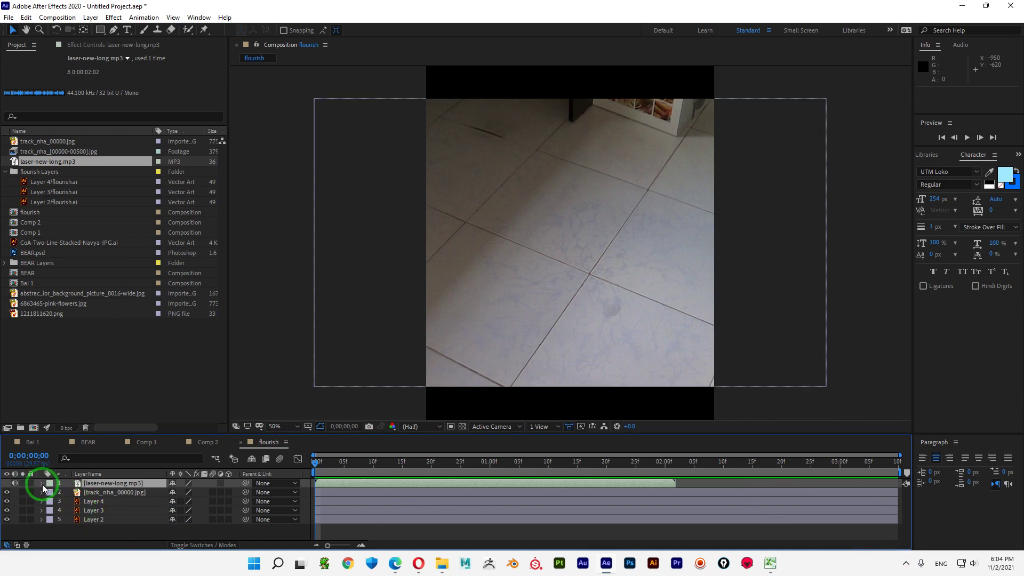
# - Reveal the audio waveform of the laser-new-long.mp3 layer to inspect it, and collapse the layer's properties again
pyautogui.click(42, 484)
pyautogui.click(51, 491)
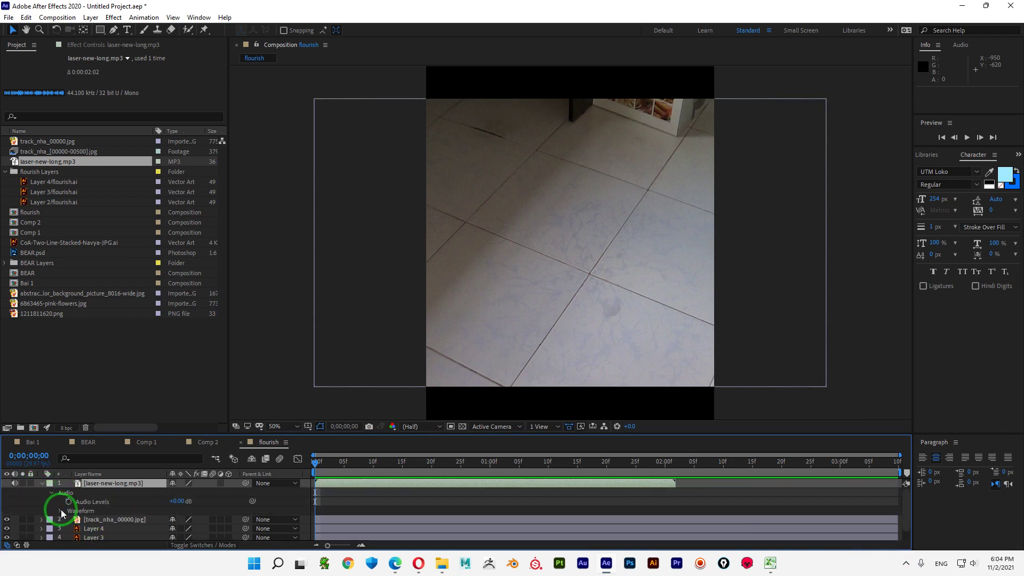
pyautogui.click(60, 510)
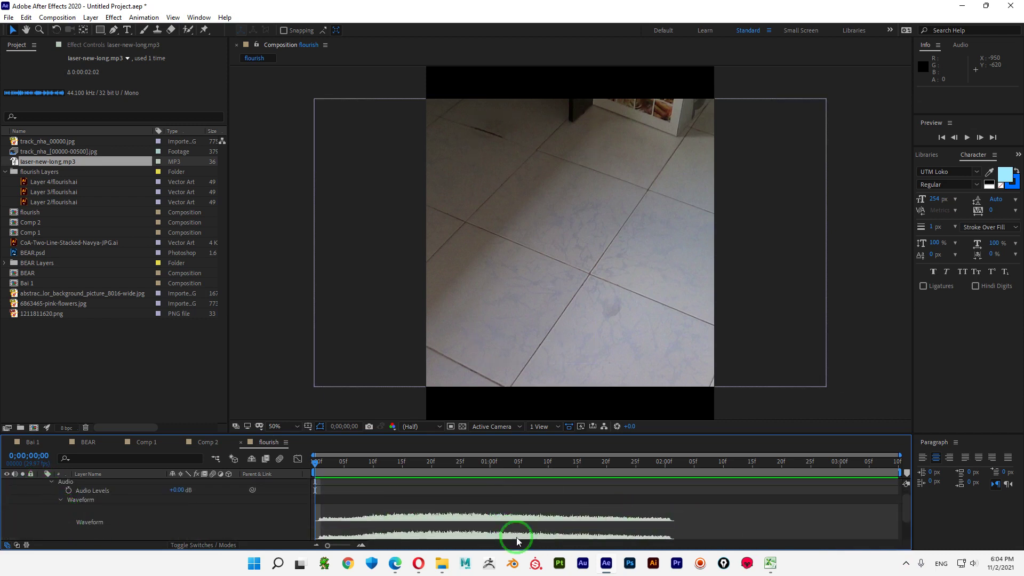
pyautogui.click(51, 481)
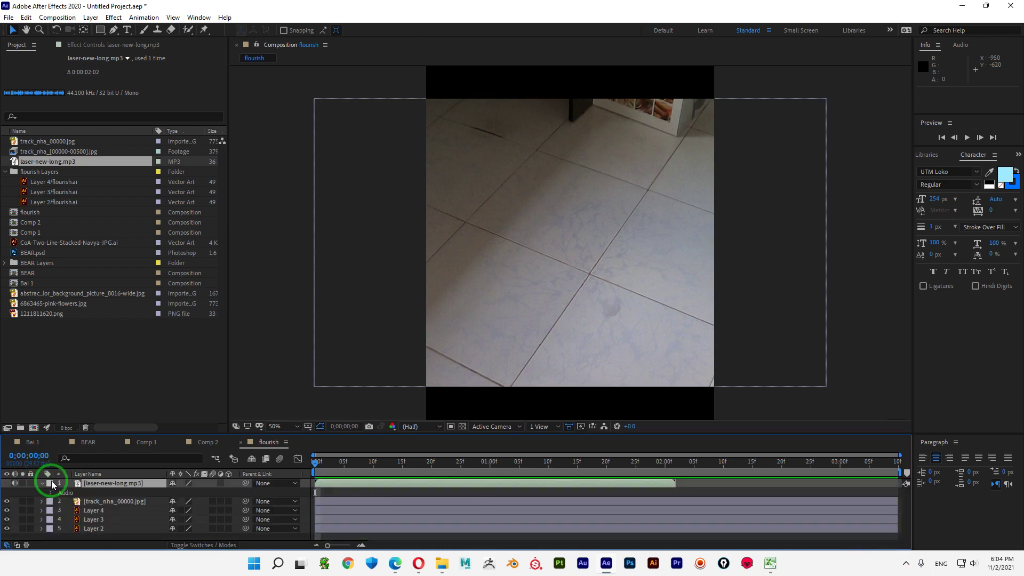
pyautogui.click(41, 483)
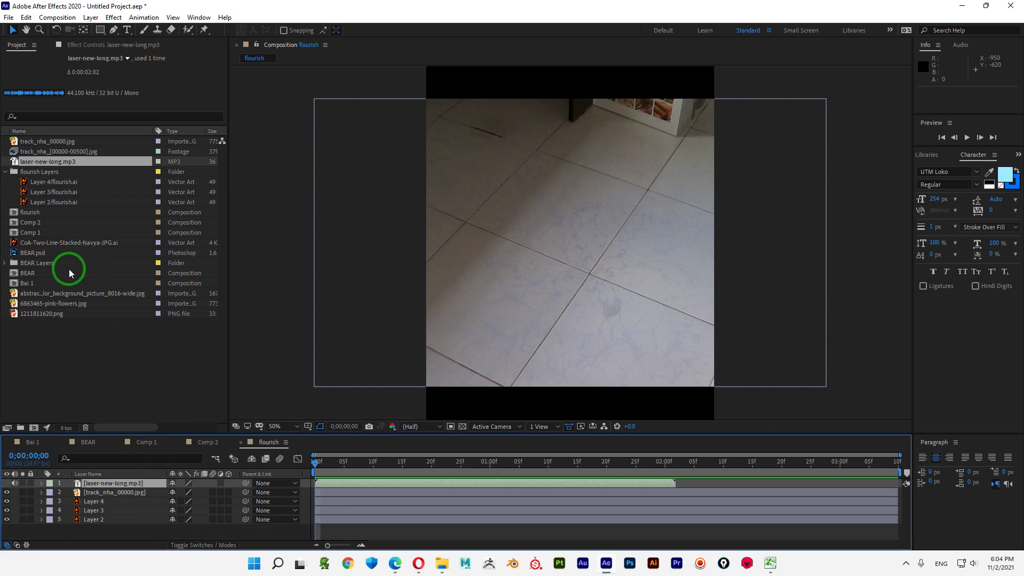
# - Import the video mushroom time lapse from the footage > video folder
pyautogui.doubleClick(85, 351)
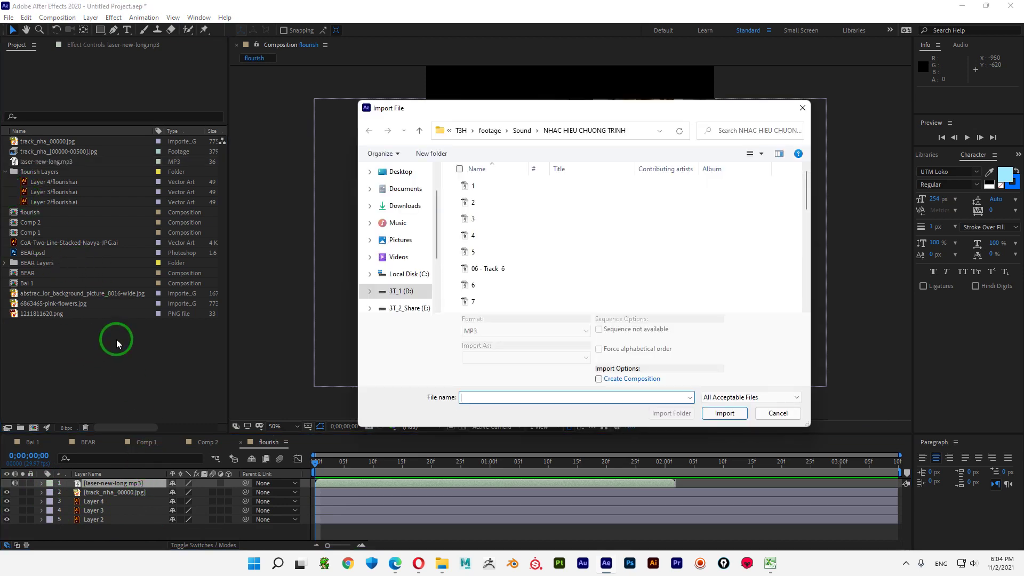
pyautogui.click(420, 131)
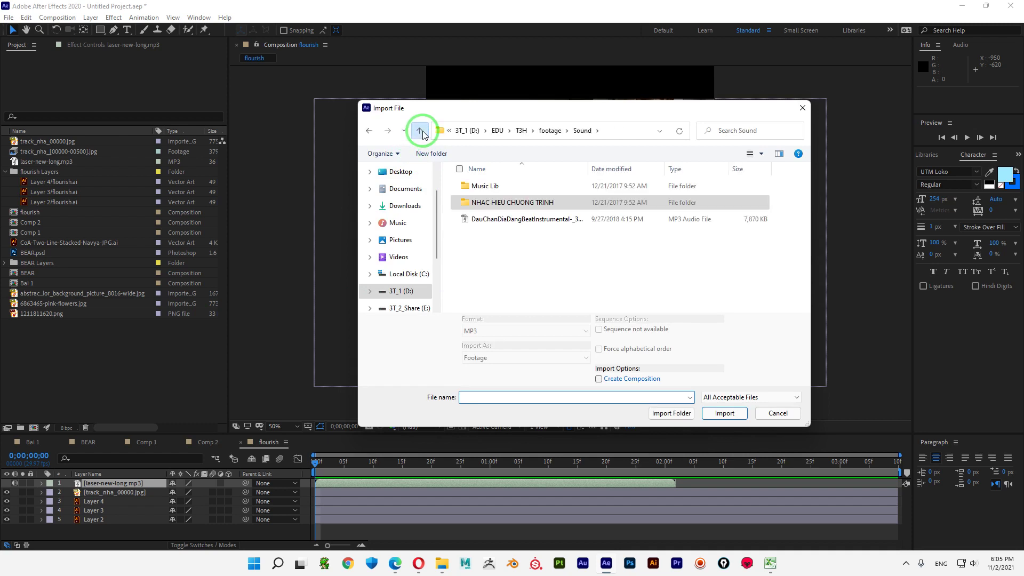
pyautogui.click(421, 132)
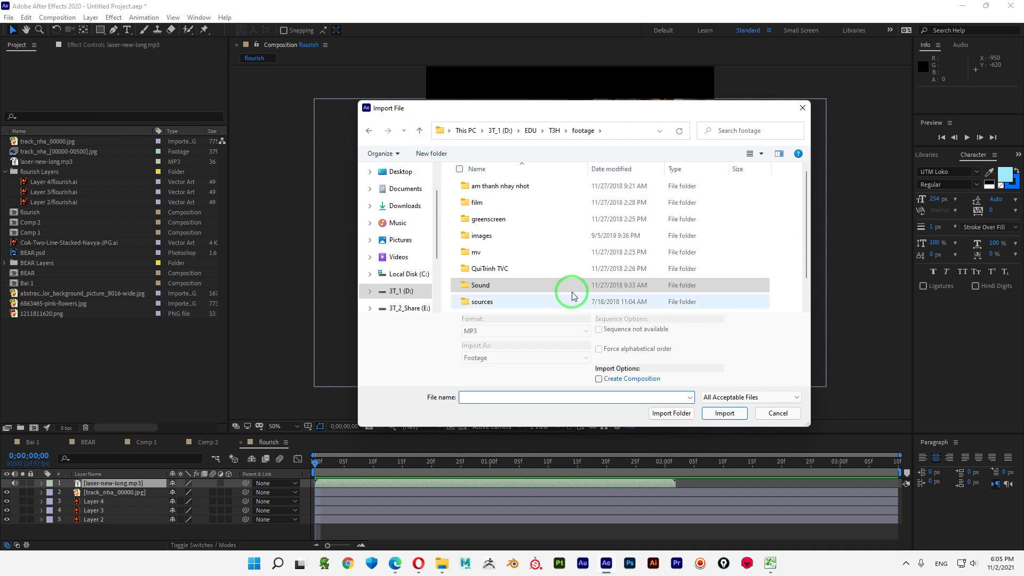
pyautogui.scroll(-1, 512, 291)
pyautogui.doubleClick(484, 308)
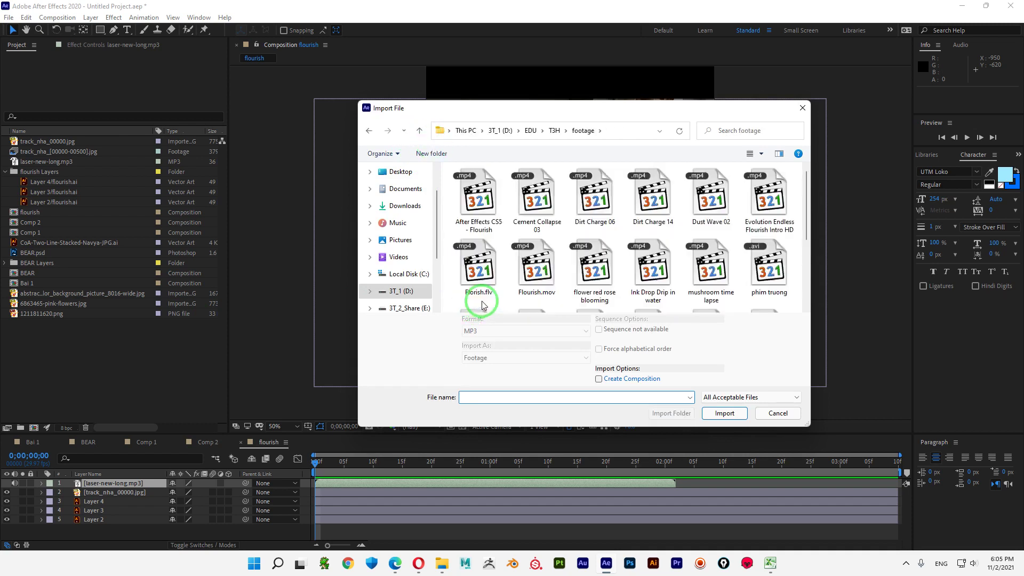
pyautogui.click(547, 261)
pyautogui.scroll(-1, 661, 224)
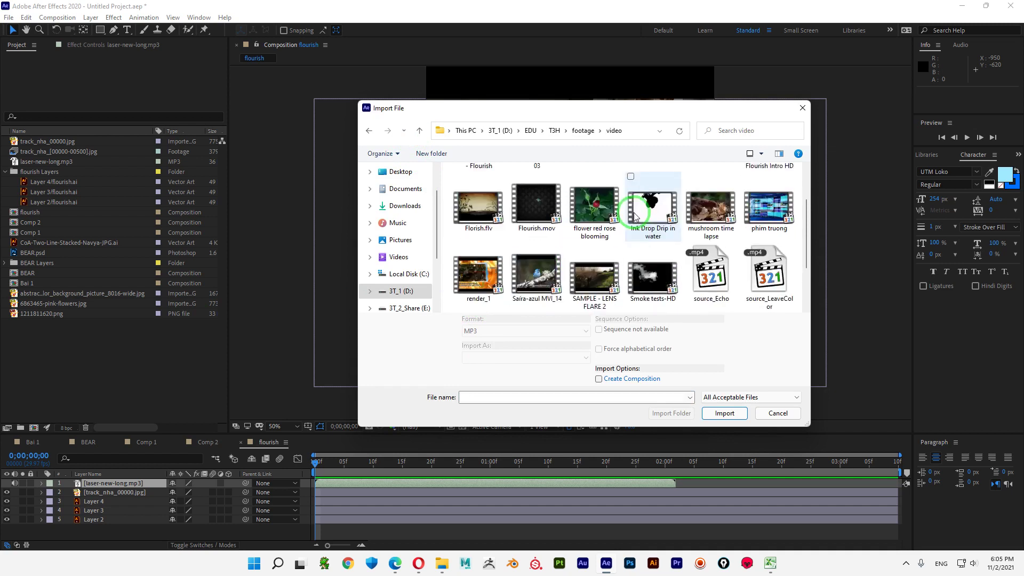
pyautogui.click(714, 212)
pyautogui.click(727, 414)
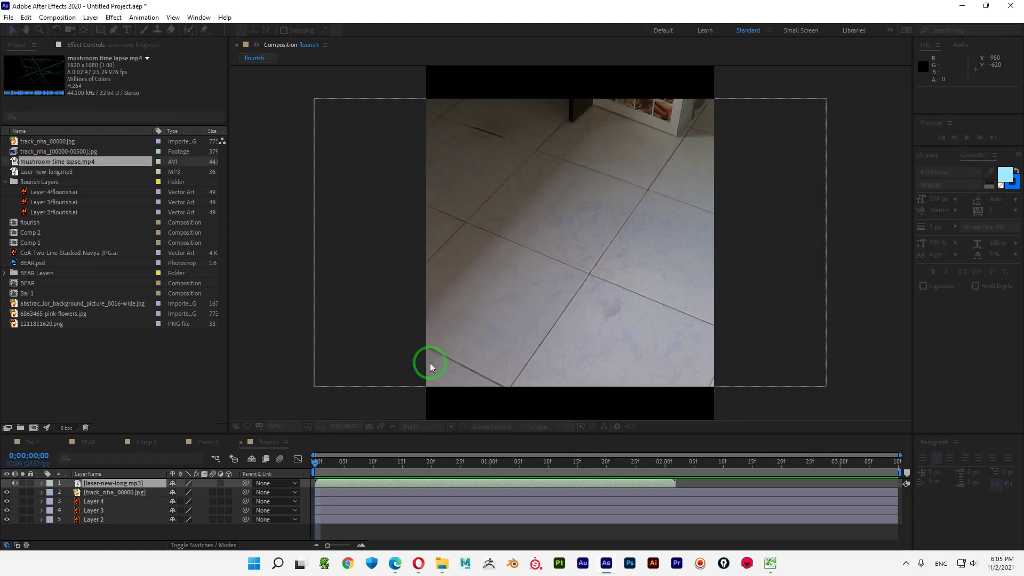
# - Add mushroom time lapse.mp4 as the top layer of flourish and slide it earlier in time to an in point of about -0;00;12;15
pyautogui.moveTo(58, 164); pyautogui.dragTo(91, 483)
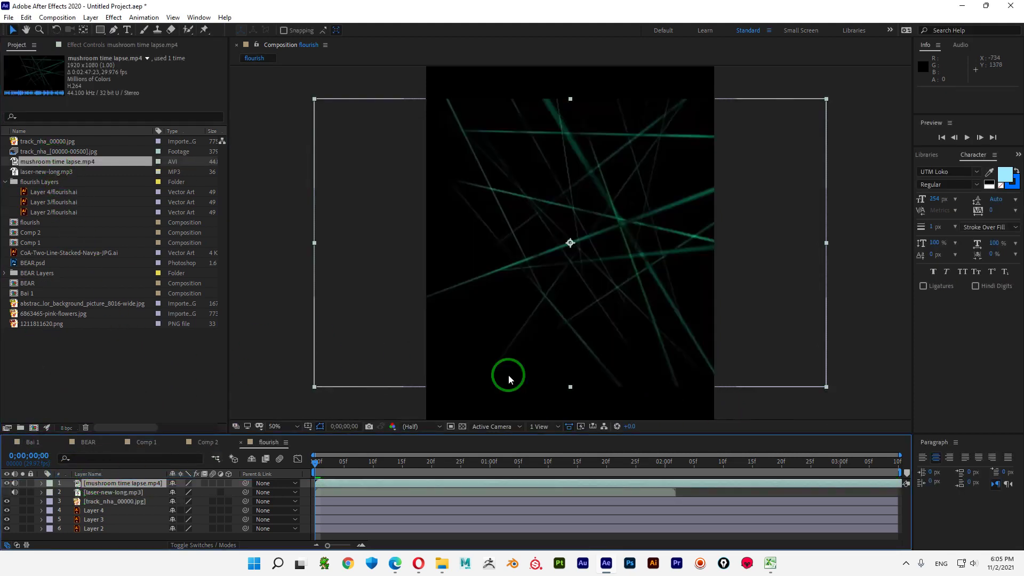
pyautogui.moveTo(322, 465); pyautogui.dragTo(157, 482)
pyautogui.moveTo(834, 471)
pyautogui.mouseDown()
pyautogui.moveTo(887, 480)
pyautogui.moveTo(324, 486)
pyautogui.moveTo(821, 479)
pyautogui.mouseUp()
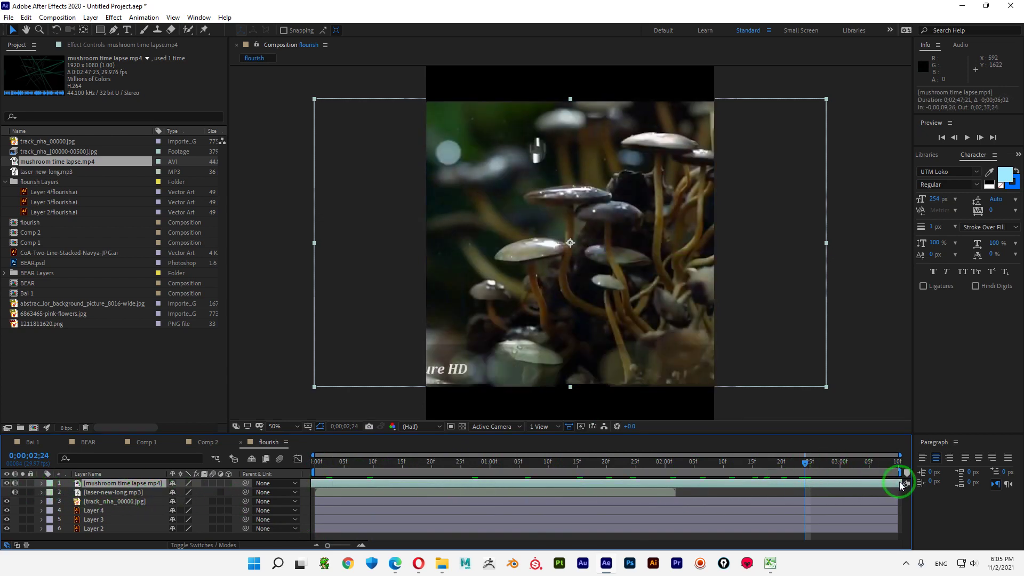
pyautogui.moveTo(902, 485); pyautogui.dragTo(300, 470)
pyautogui.click(323, 464)
pyautogui.moveTo(409, 486); pyautogui.dragTo(532, 485)
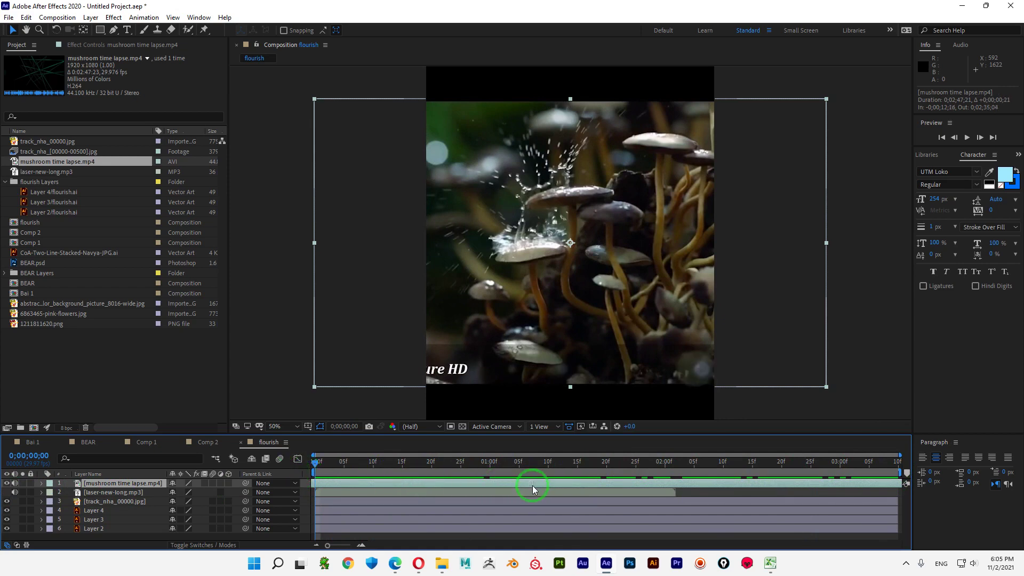
pyautogui.moveTo(361, 469); pyautogui.dragTo(189, 483)
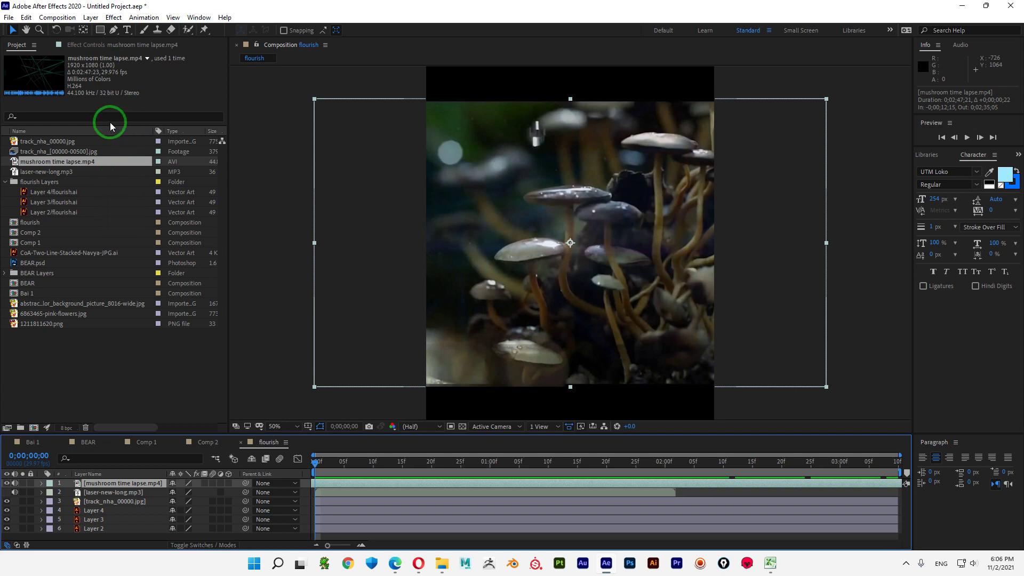
pyautogui.moveTo(92, 344); pyautogui.dragTo(10, 165)
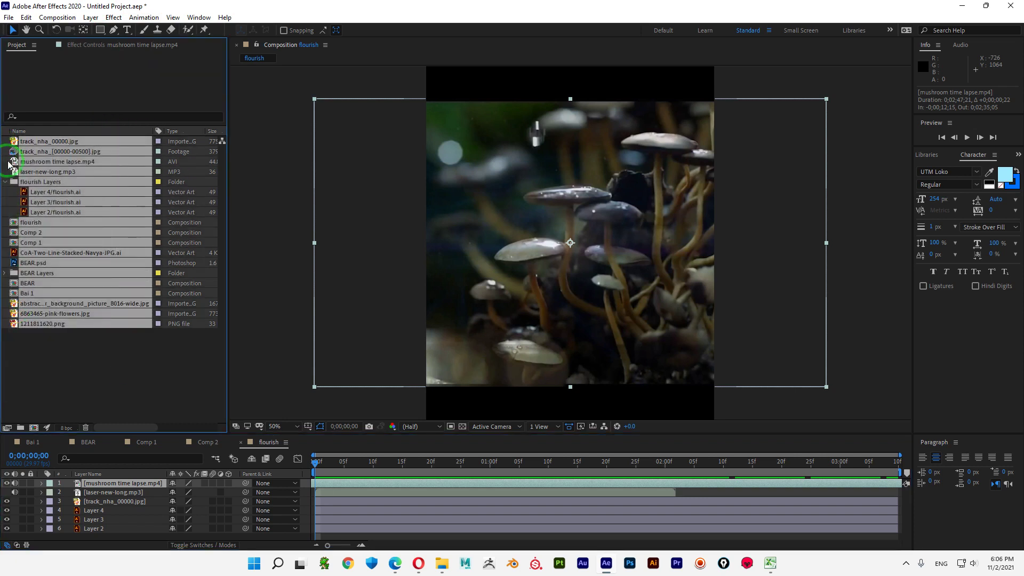
pyautogui.click(101, 361)
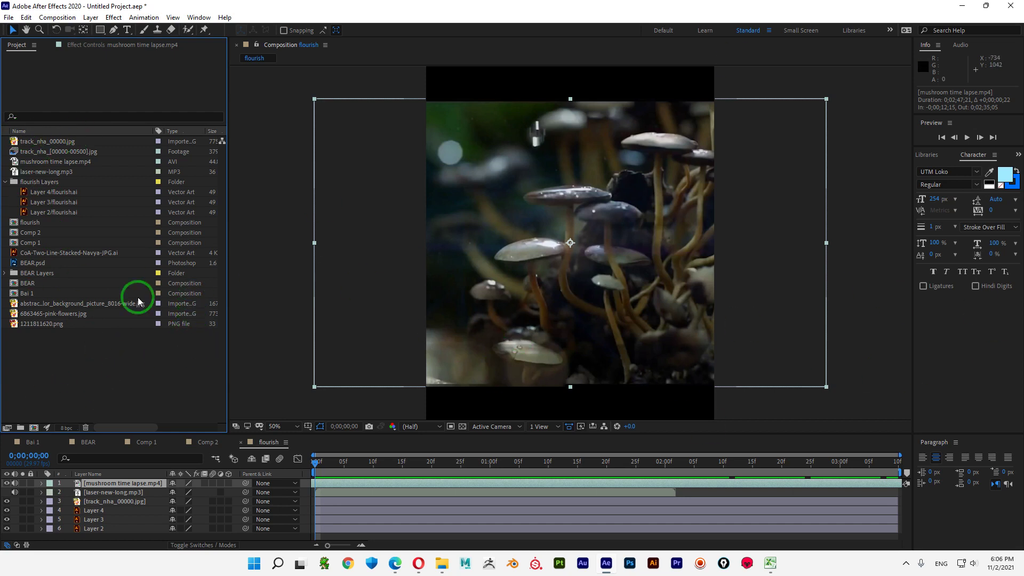
# - Start a new project without saving the changes to the current untitled project
pyautogui.click(9, 17)
pyautogui.moveTo(59, 32)
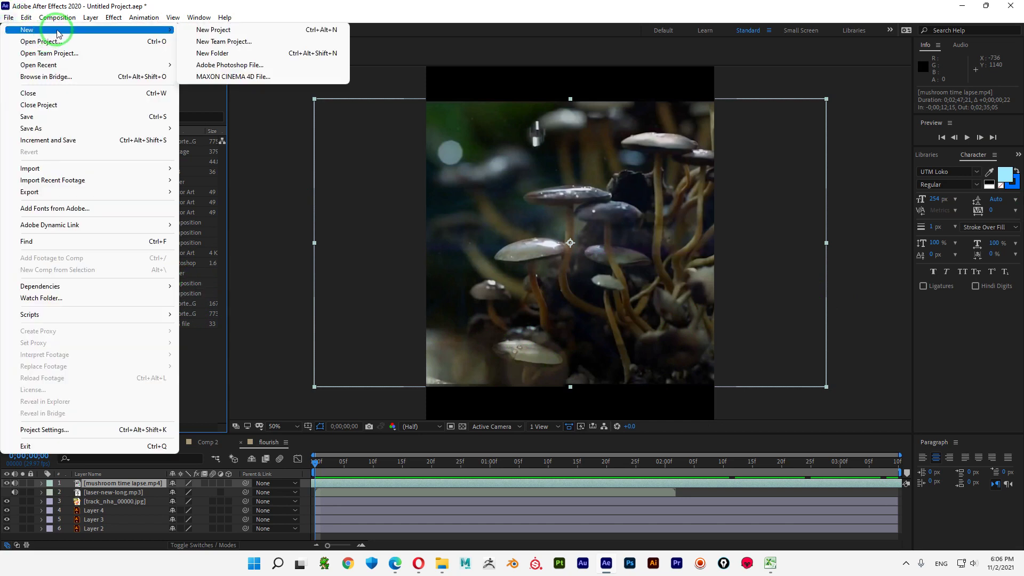
pyautogui.click(230, 31)
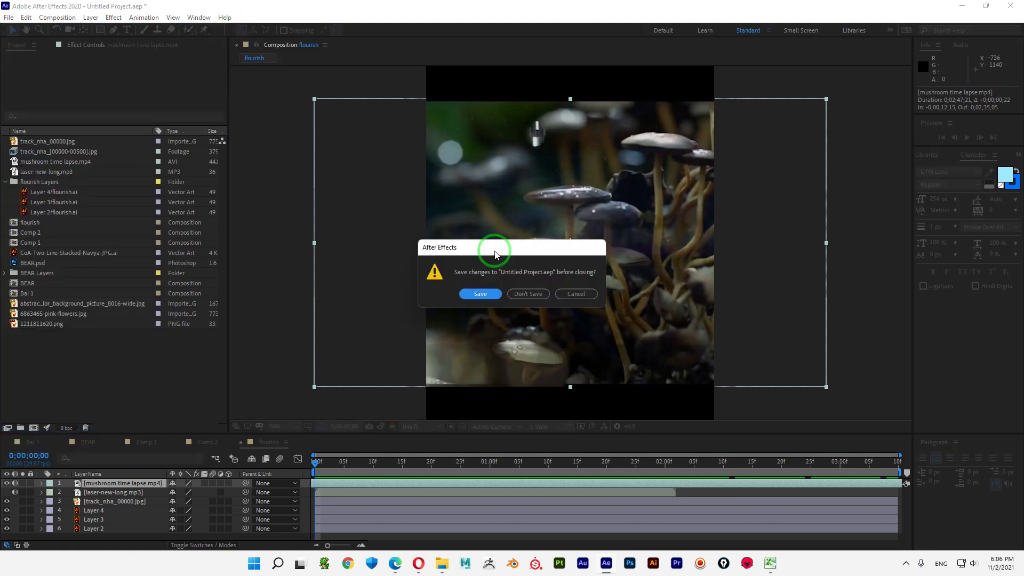
pyautogui.click(527, 299)
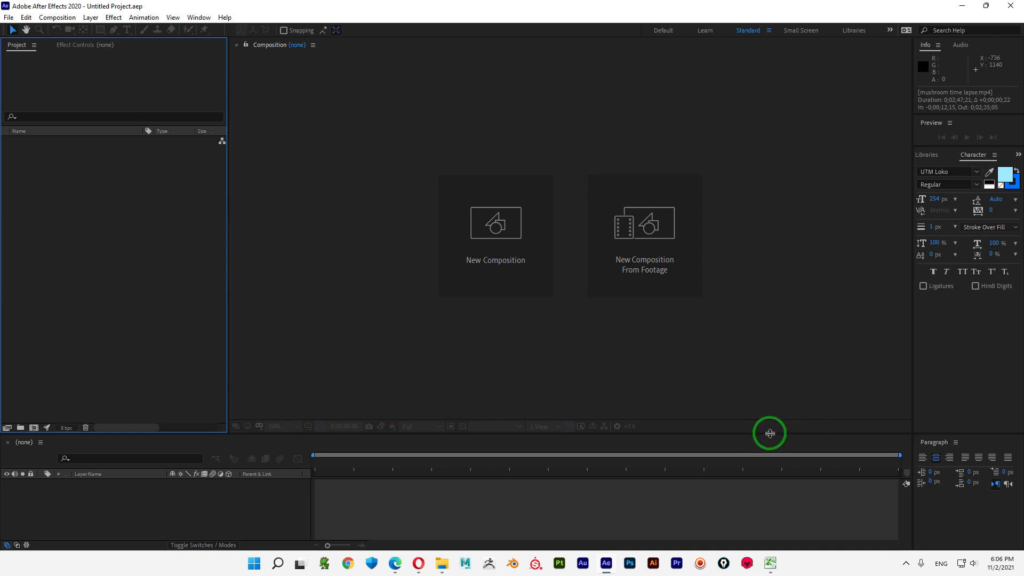
# - Reset the Standard workspace to its saved layout
pyautogui.click(199, 17)
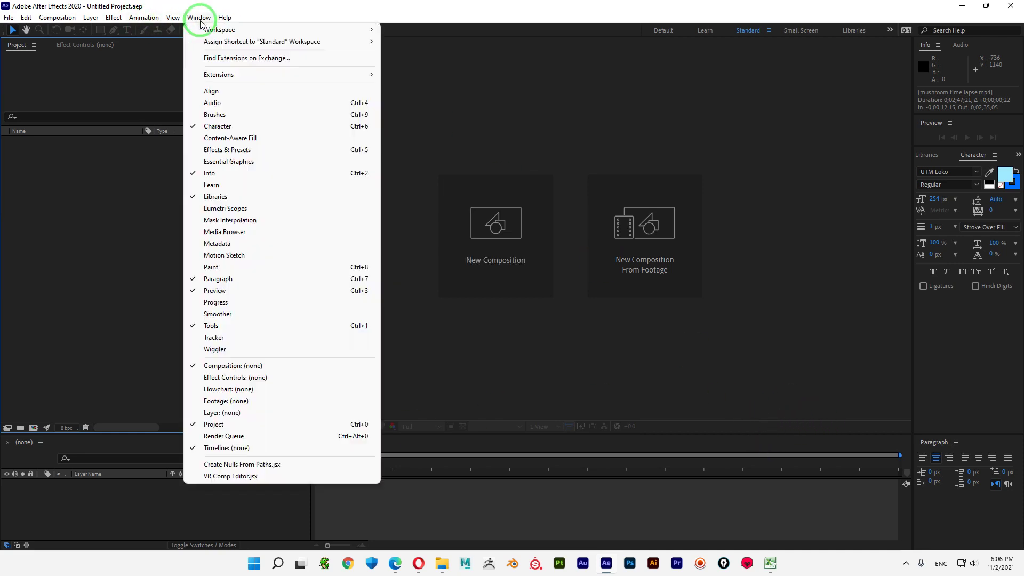
pyautogui.moveTo(308, 31)
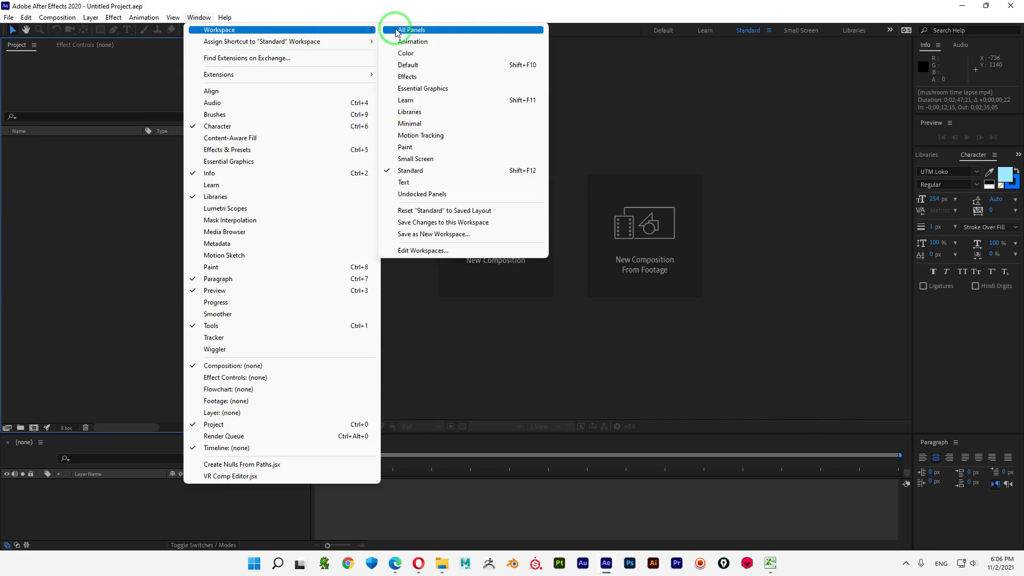
pyautogui.click(474, 213)
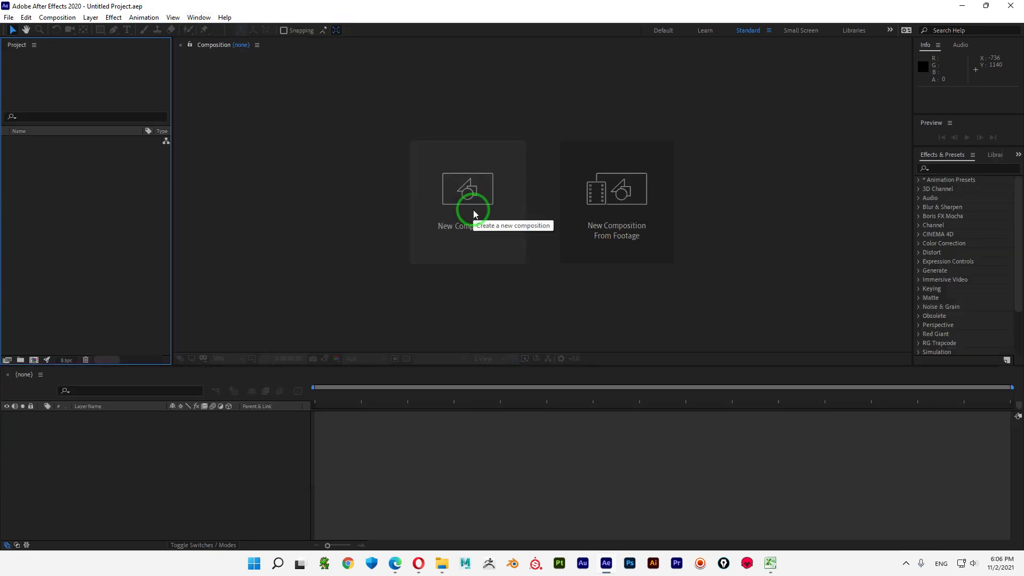
# - Close the Libraries panel grouped with Effects & Presets and enlarge the Preview panel downward to expose its playback options
pyautogui.rightClick(995, 158)
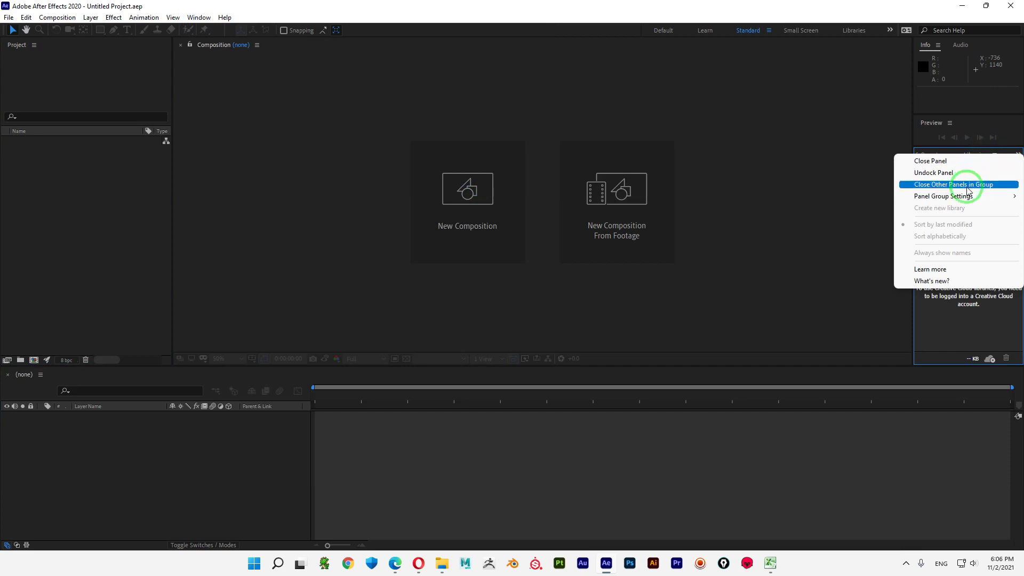
pyautogui.click(952, 162)
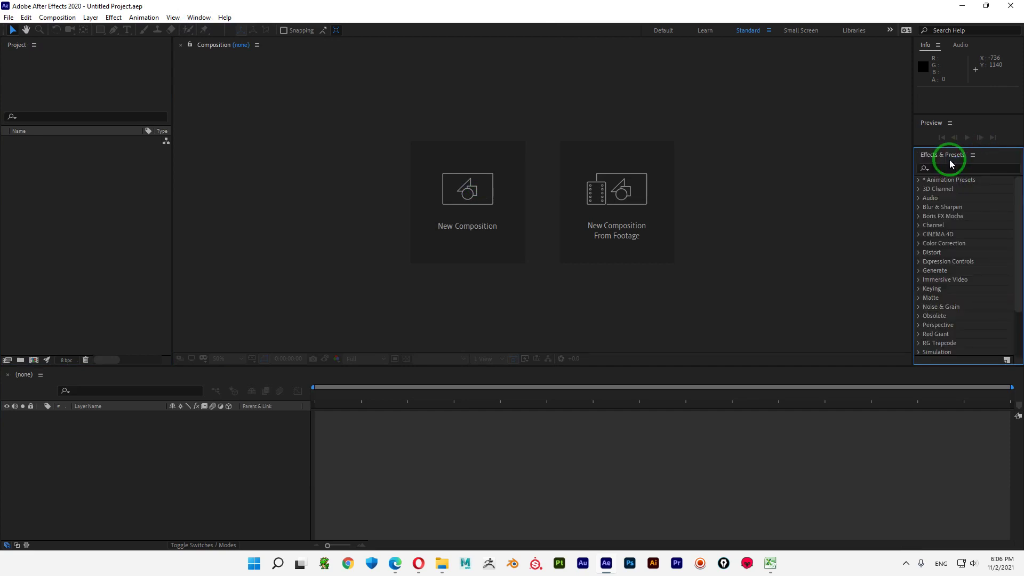
pyautogui.click(926, 126)
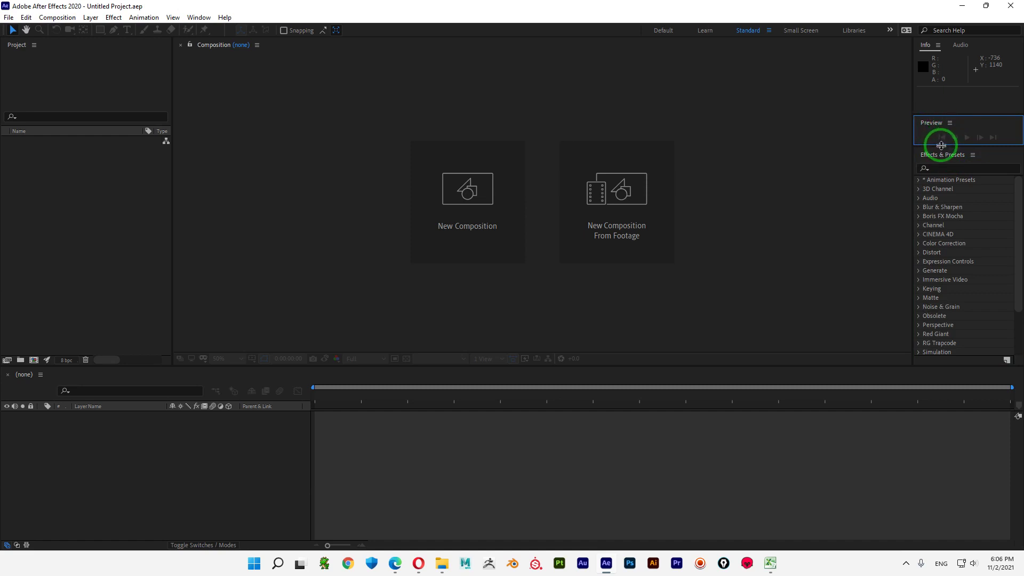
pyautogui.moveTo(942, 145); pyautogui.dragTo(956, 253)
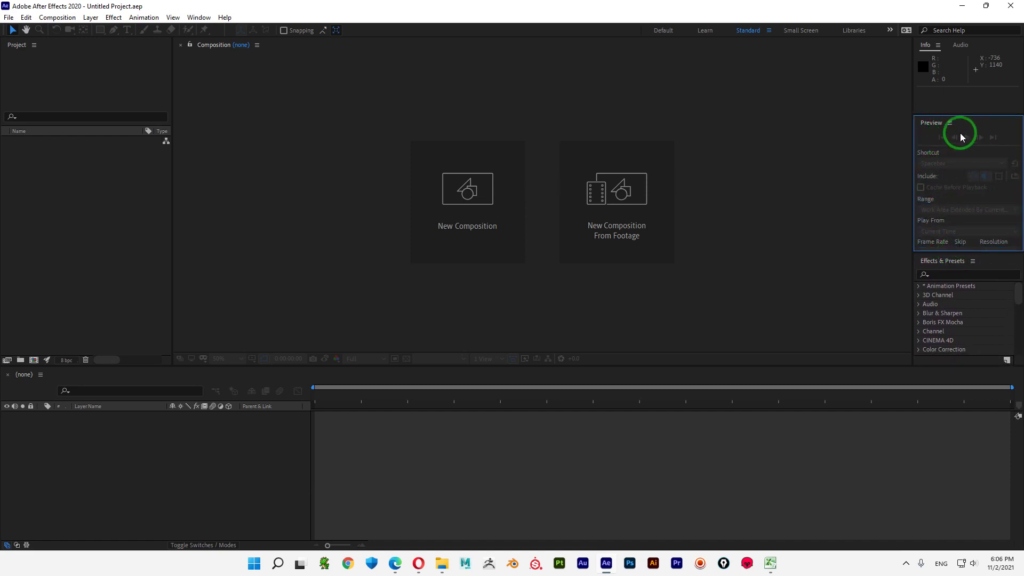
pyautogui.click(951, 124)
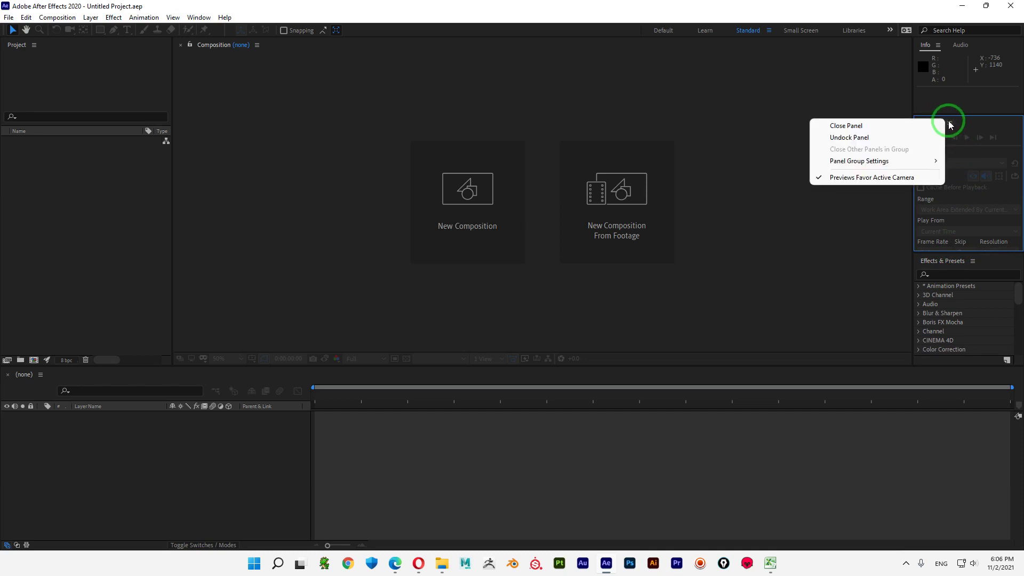
pyautogui.click(984, 150)
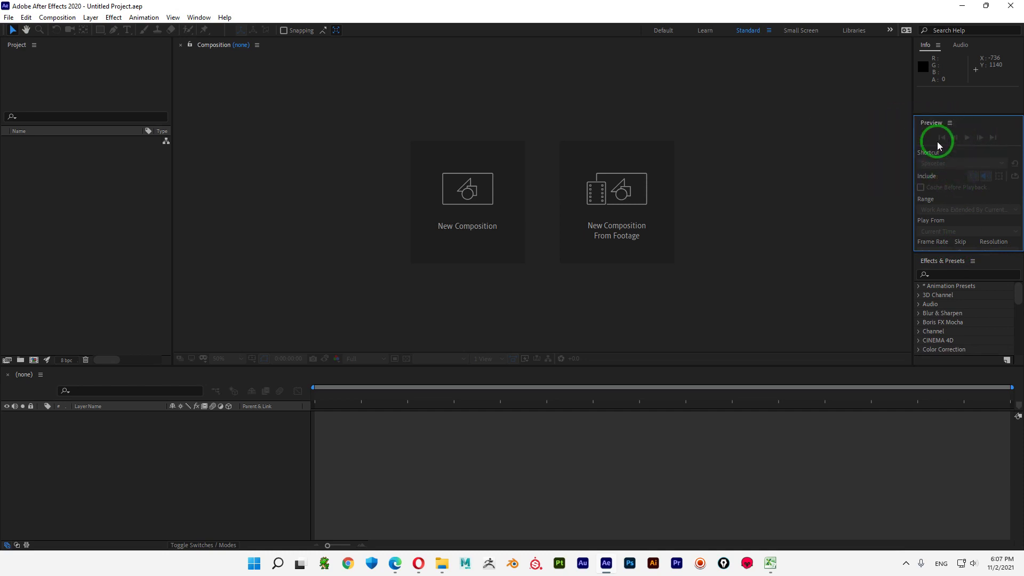
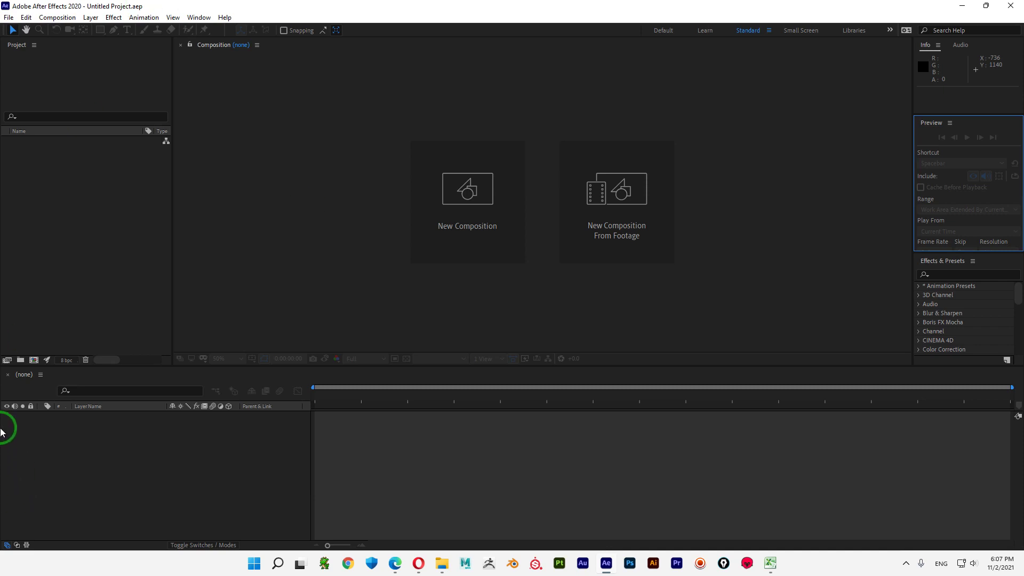
# - Create a new composition using the HDV/HDTV 720 29.97 preset
pyautogui.click(475, 198)
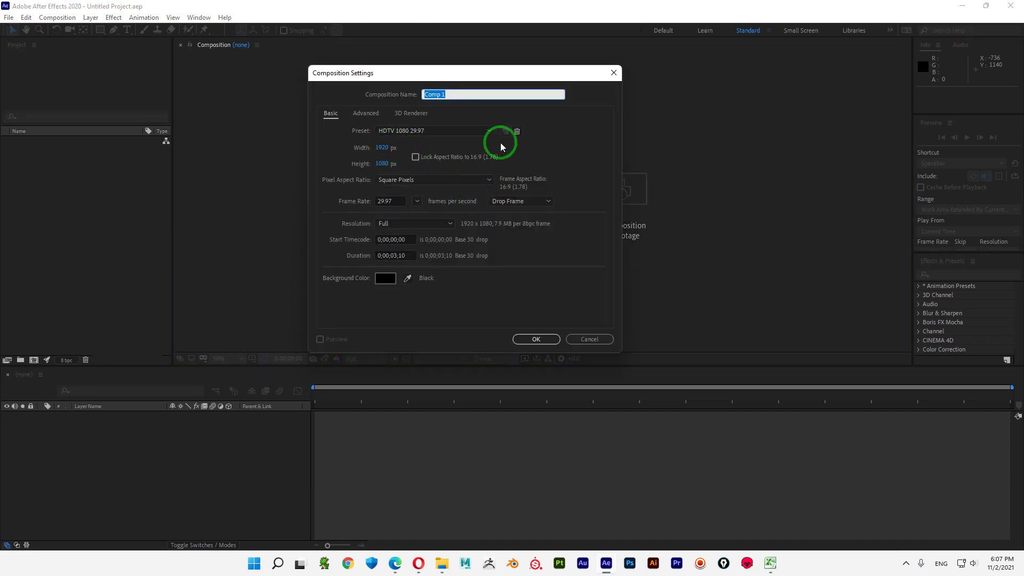
pyautogui.click(484, 130)
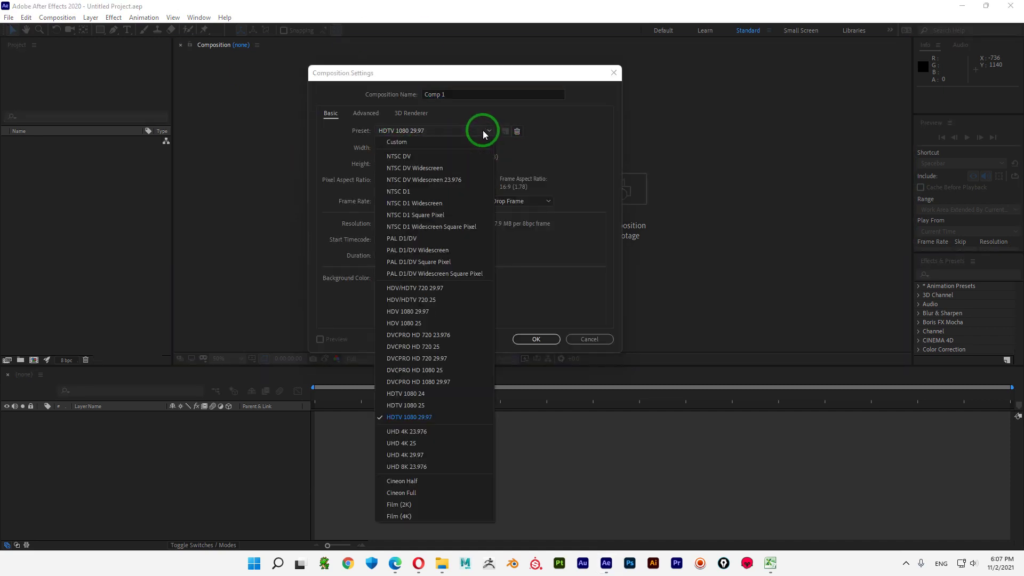
pyautogui.click(436, 289)
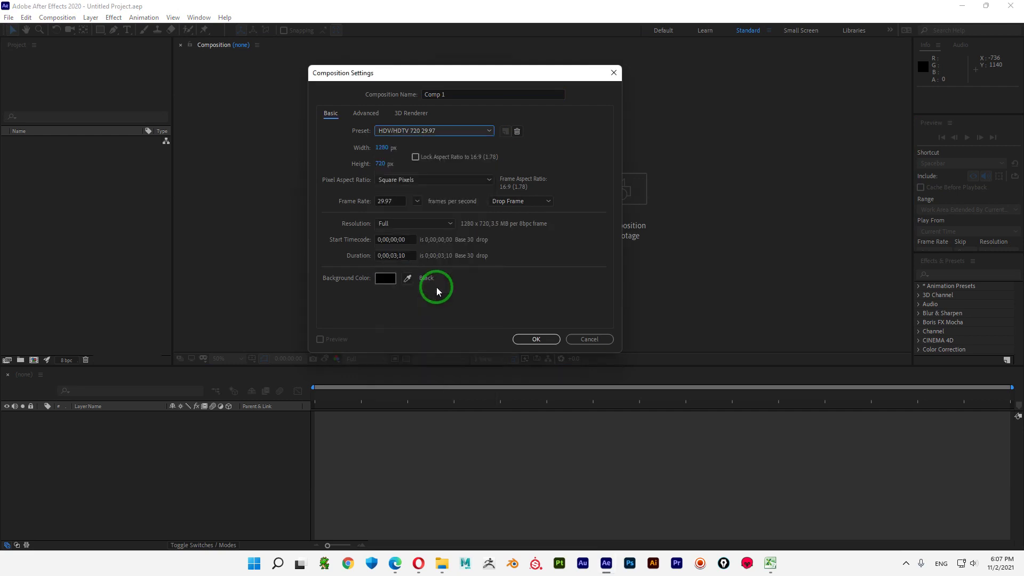
pyautogui.click(536, 340)
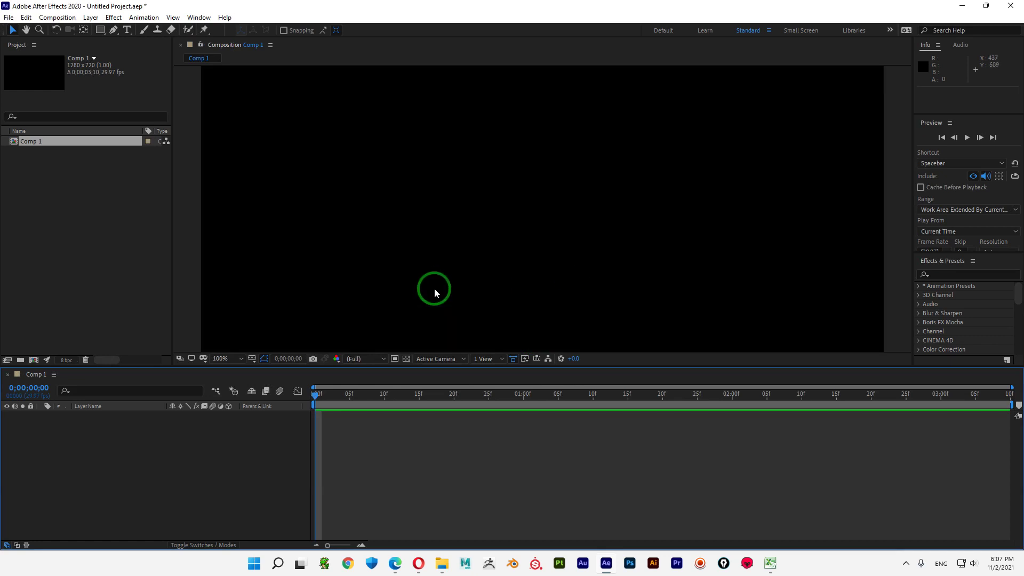
# - Fit the composition in its viewer and set the preview resolution to Auto
pyautogui.click(235, 359)
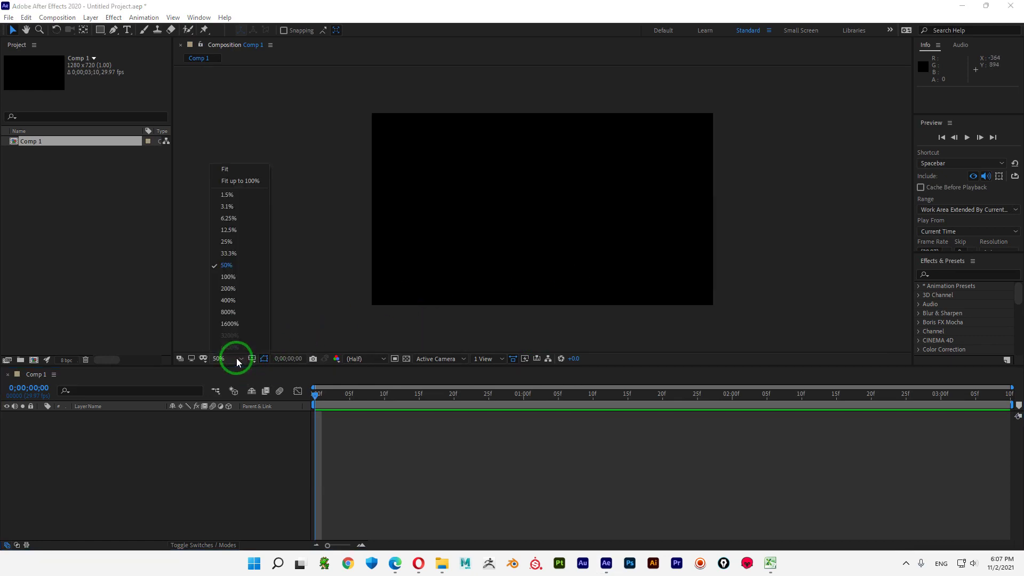
pyautogui.click(235, 174)
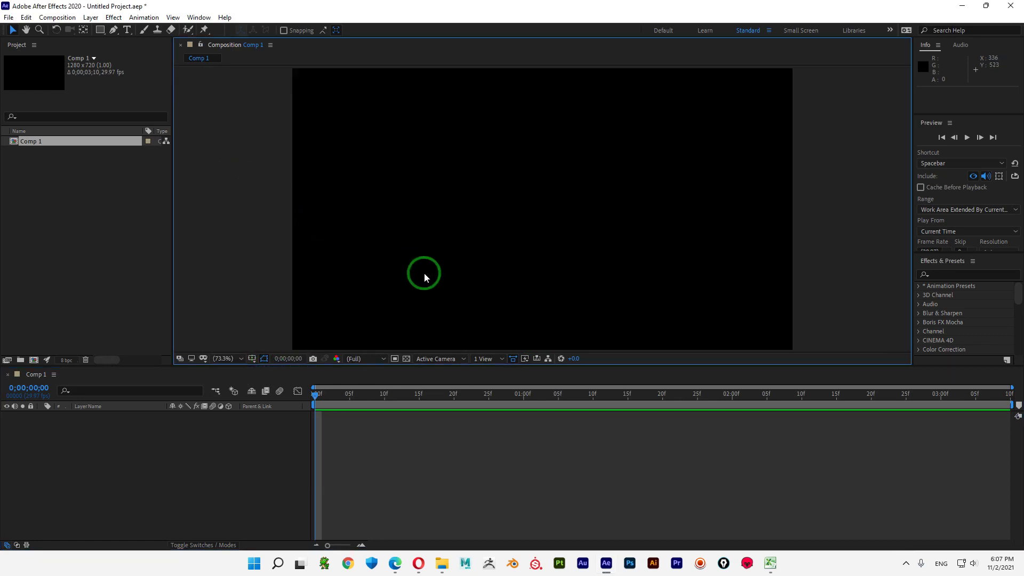
pyautogui.click(377, 359)
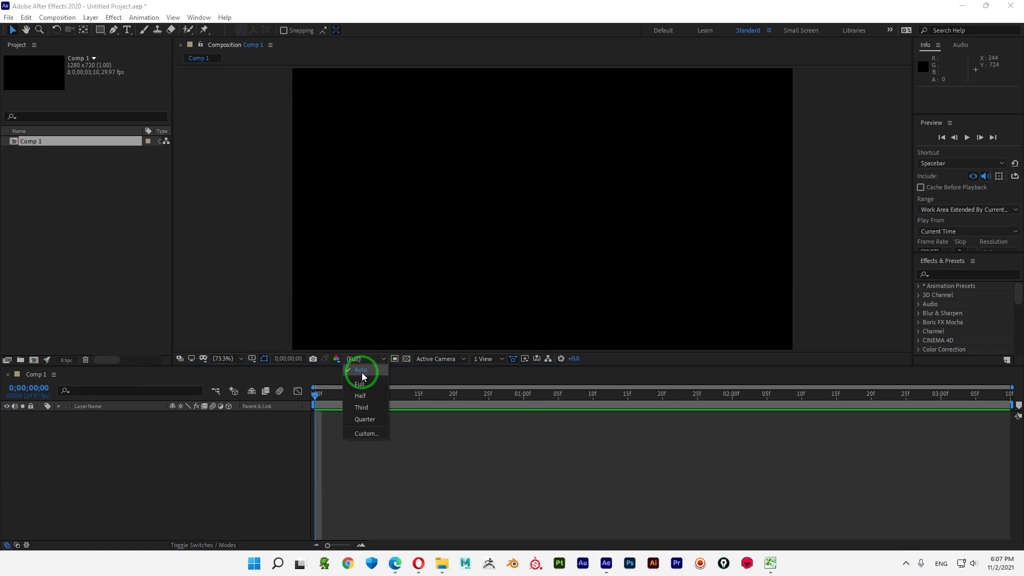
pyautogui.click(365, 372)
pyautogui.click(233, 266)
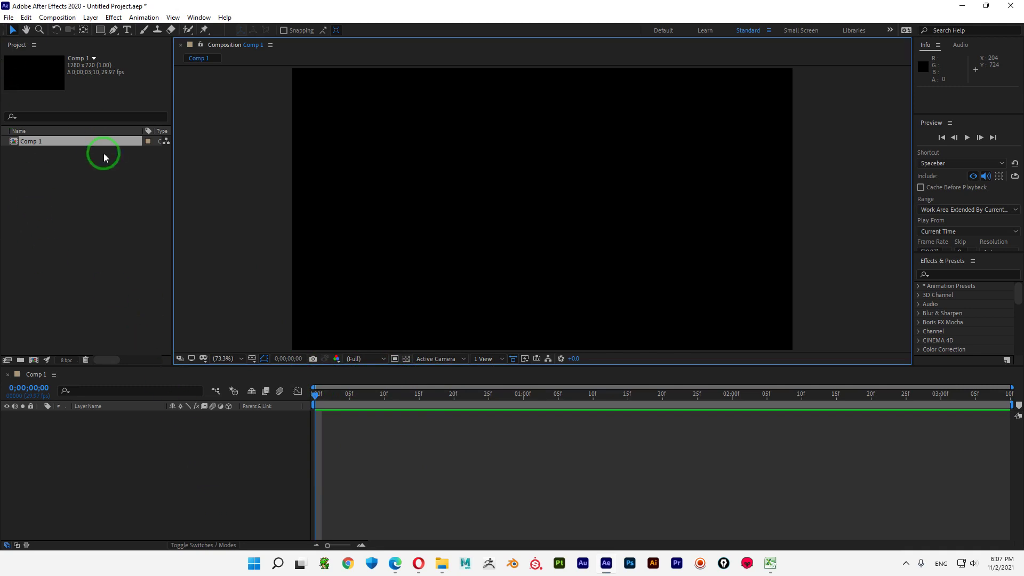
# - Import Phòng khách 6.jpg from the NoiThat subfolder of images in File Explorer and add it to the Comp 1 timeline as a layer
pyautogui.click(441, 564)
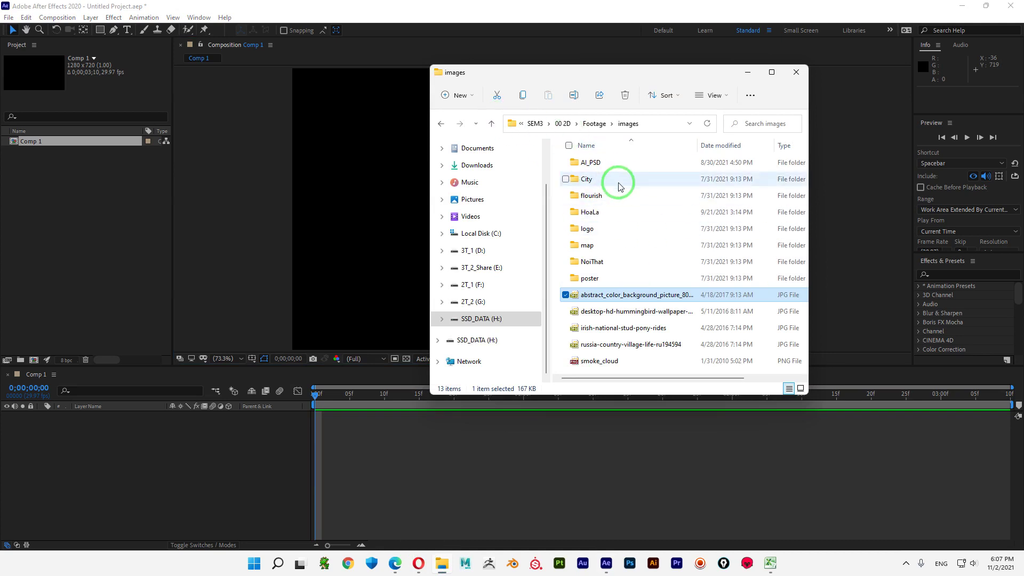
pyautogui.click(801, 389)
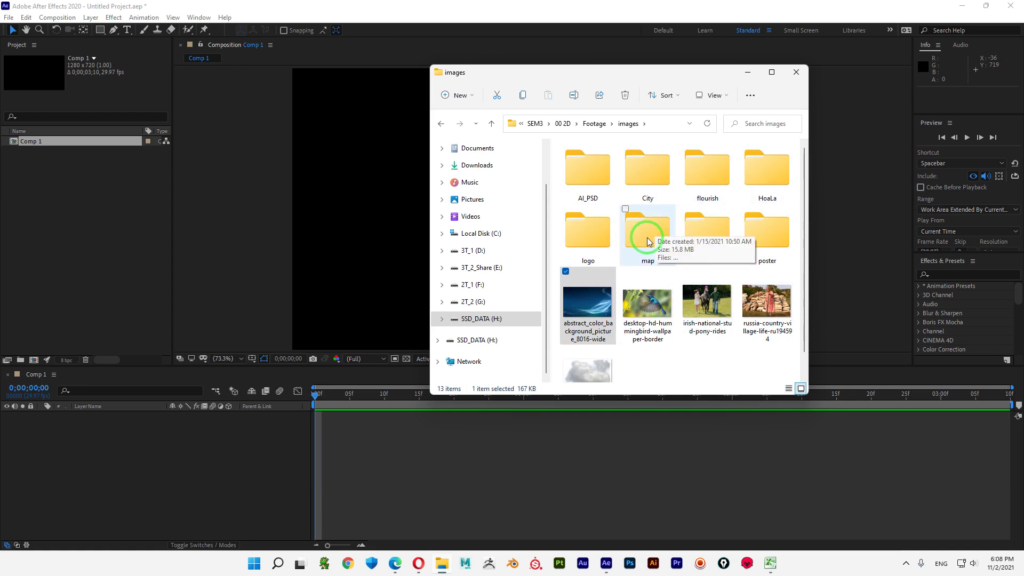
pyautogui.doubleClick(749, 235)
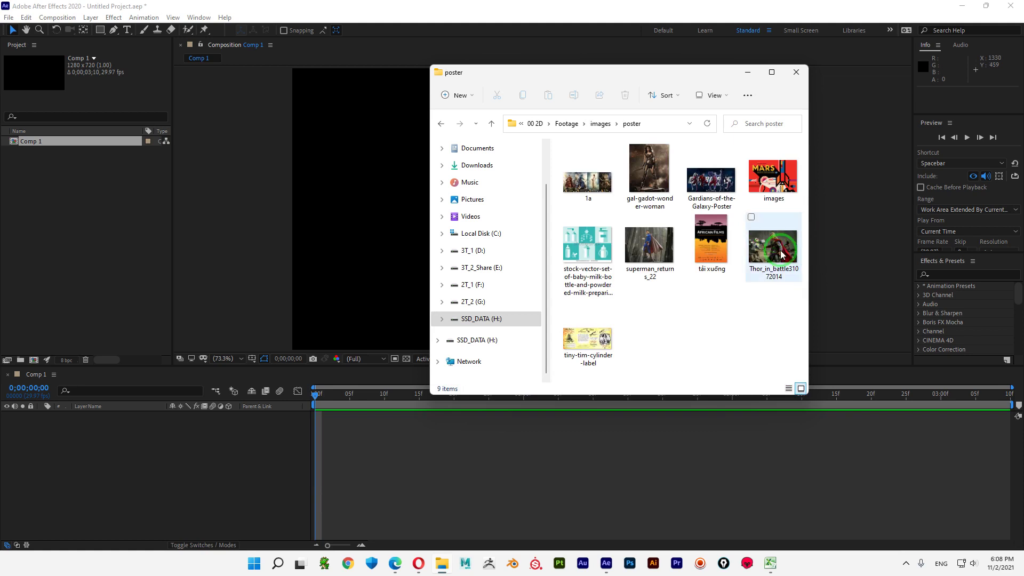
pyautogui.click(492, 126)
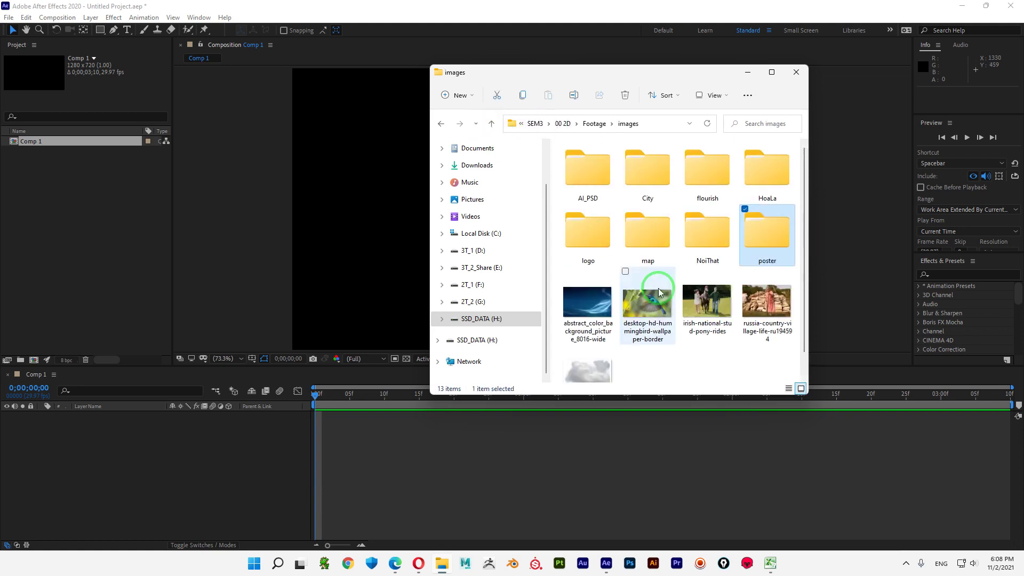
pyautogui.doubleClick(712, 236)
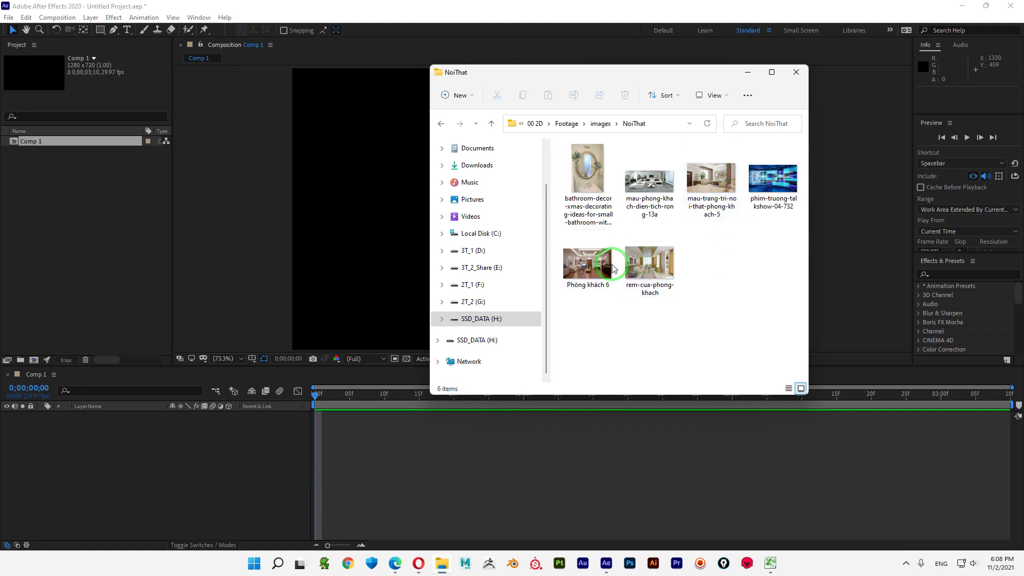
pyautogui.click(578, 255)
pyautogui.moveTo(579, 256); pyautogui.dragTo(52, 206)
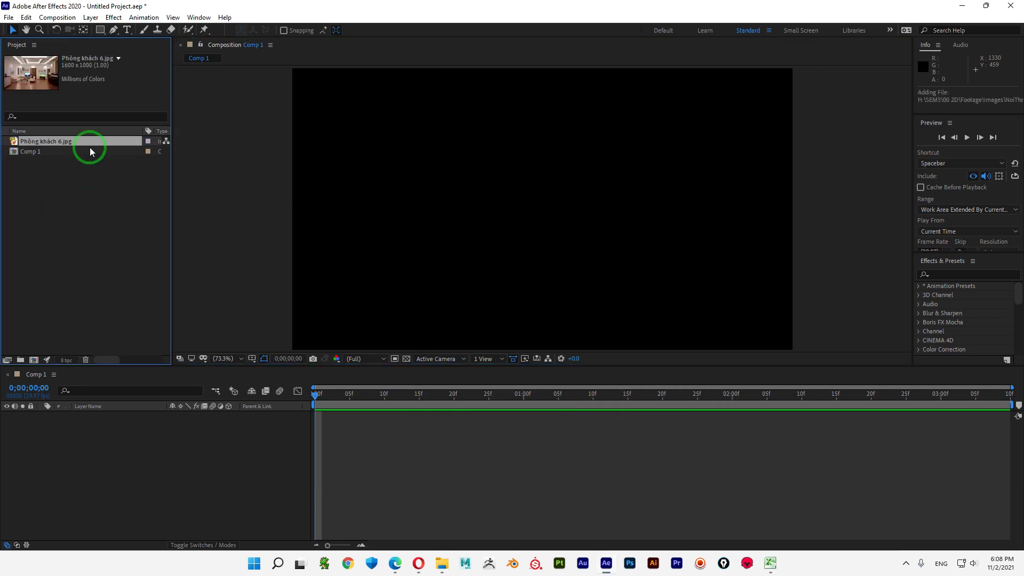
pyautogui.moveTo(55, 146); pyautogui.dragTo(88, 426)
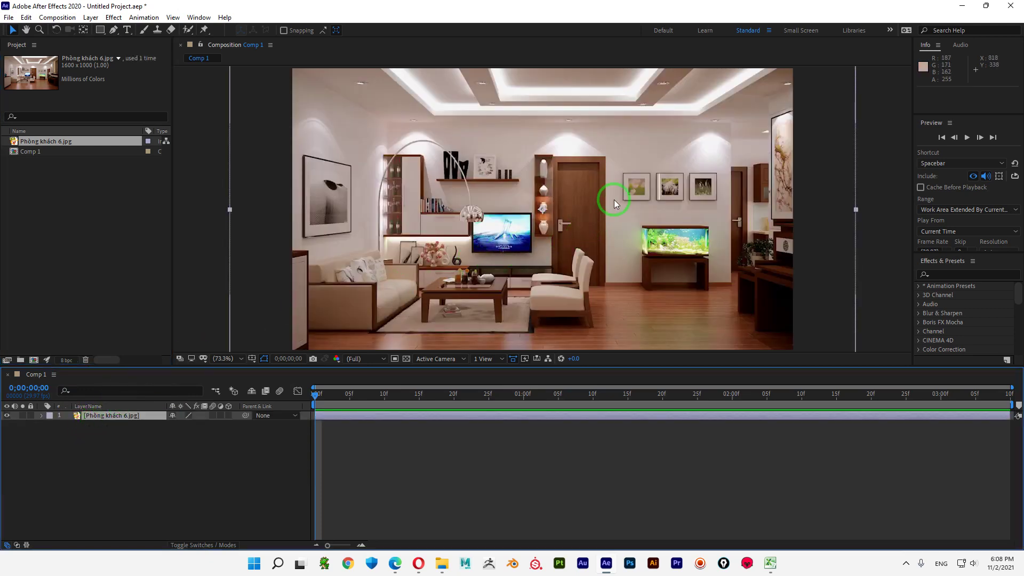
# - Try scaling the living-room image down slightly from its lower-left corner handle
pyautogui.press(',')
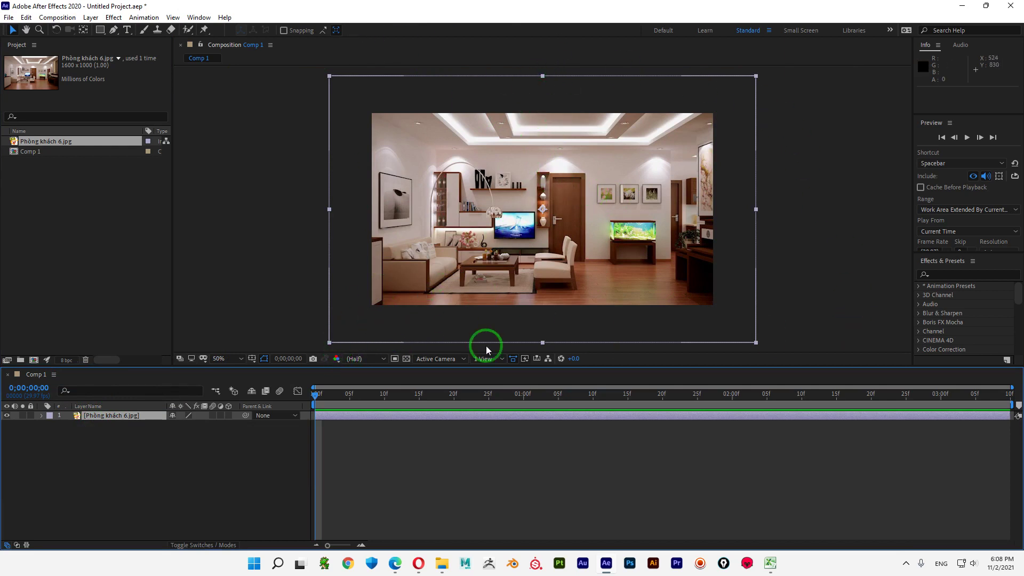
pyautogui.moveTo(329, 342)
pyautogui.mouseDown()
pyautogui.moveTo(335, 281)
pyautogui.moveTo(430, 343)
pyautogui.moveTo(410, 268)
pyautogui.moveTo(490, 287)
pyautogui.moveTo(335, 274)
pyautogui.moveTo(309, 329)
pyautogui.moveTo(334, 313)
pyautogui.moveTo(371, 255)
pyautogui.moveTo(411, 316)
pyautogui.moveTo(348, 315)
pyautogui.moveTo(351, 325)
pyautogui.moveTo(357, 283)
pyautogui.moveTo(370, 325)
pyautogui.moveTo(584, 331)
pyautogui.moveTo(358, 308)
pyautogui.moveTo(366, 321)
pyautogui.moveTo(331, 325)
pyautogui.moveTo(342, 331)
pyautogui.mouseUp()
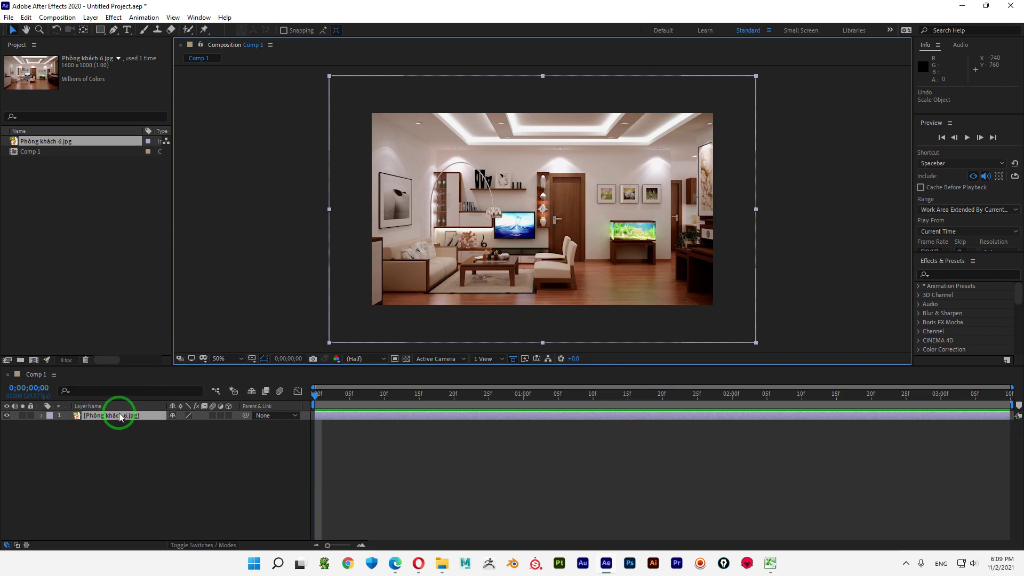
# - Expand the living-room image layer to show all of its Transform properties
pyautogui.click(41, 416)
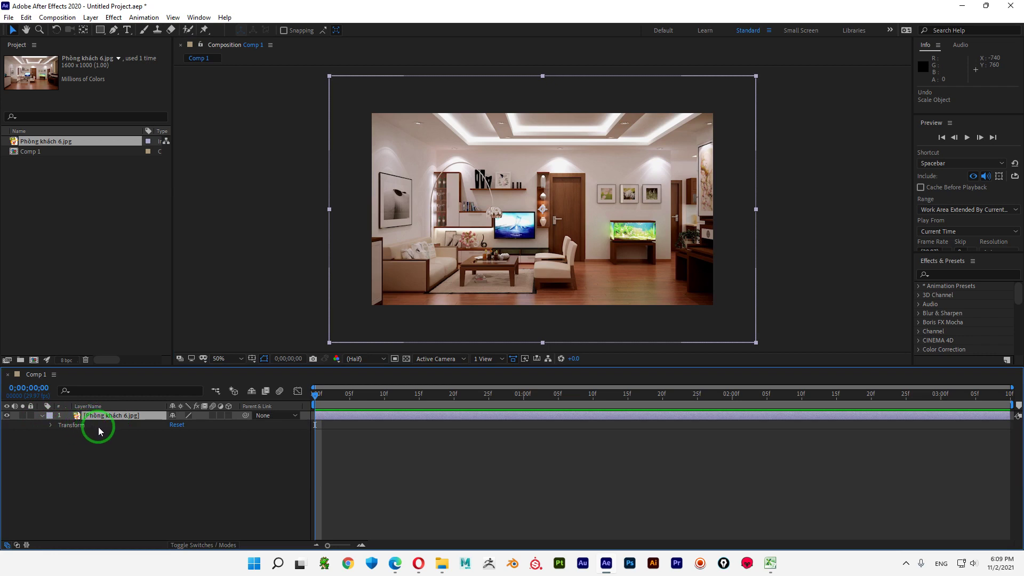
pyautogui.click(51, 425)
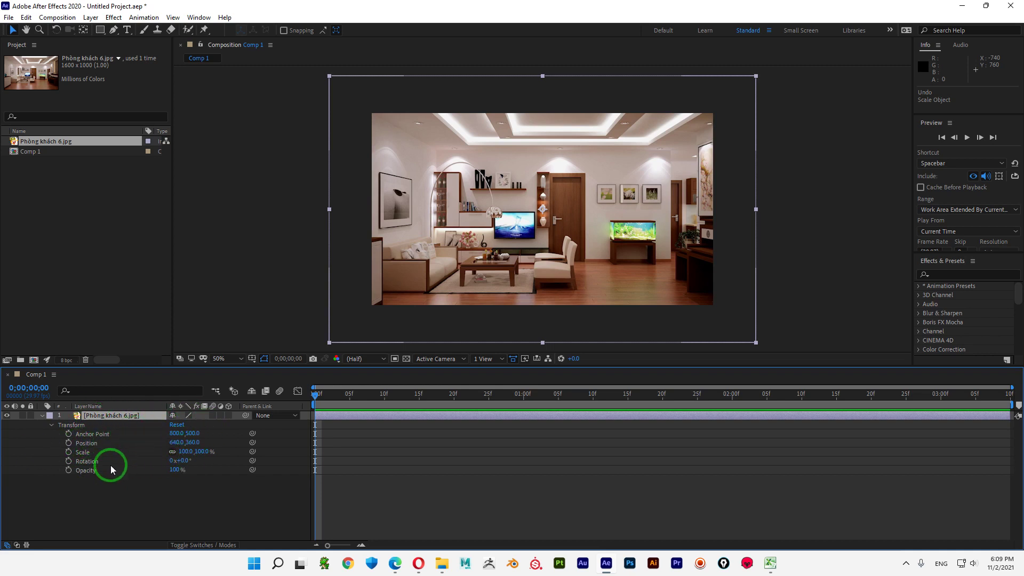
# - Try a position of 645, 374, an anchor point of 800, 1125 and a 10° rotation on the image layer, and reset its transform
pyautogui.moveTo(179, 442); pyautogui.dragTo(257, 460)
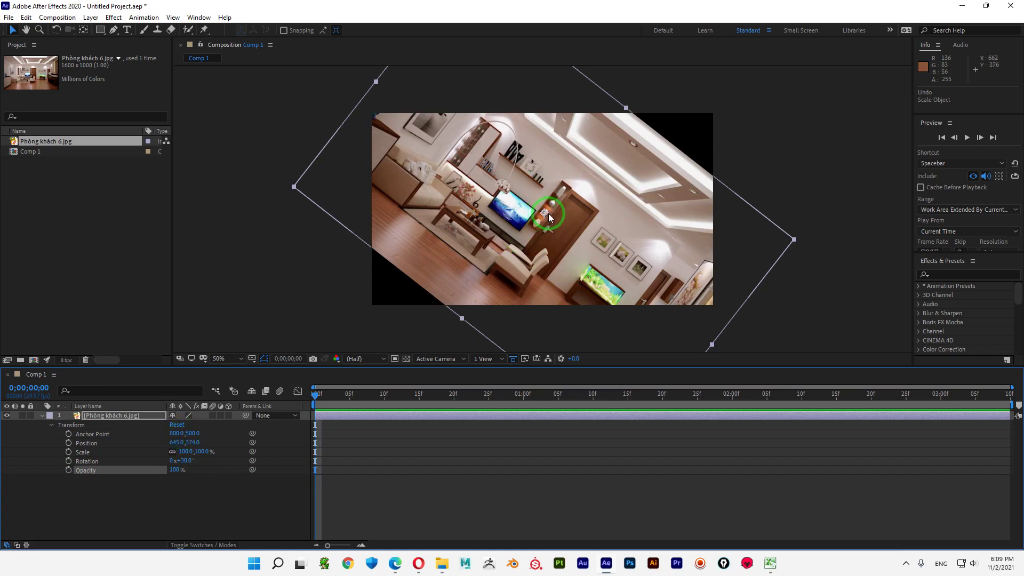
pyautogui.click(652, 170)
pyautogui.moveTo(191, 433); pyautogui.dragTo(558, 232)
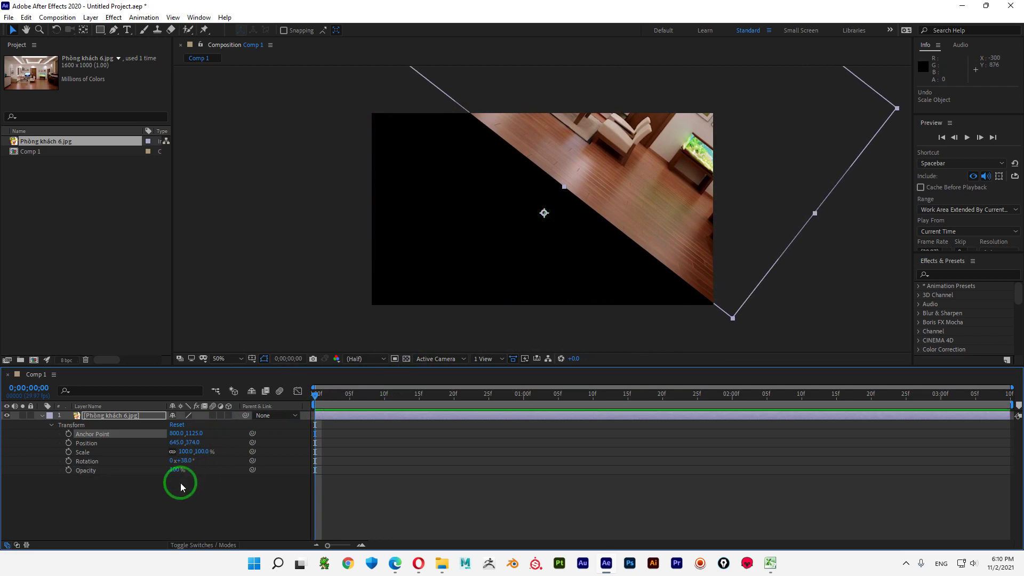
pyautogui.moveTo(185, 460); pyautogui.dragTo(133, 418)
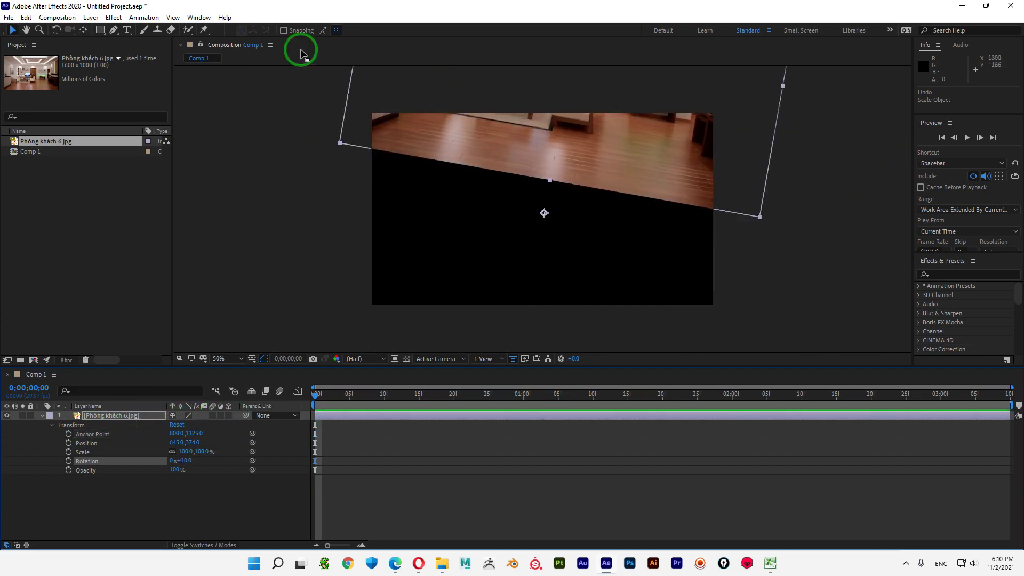
pyautogui.click(176, 424)
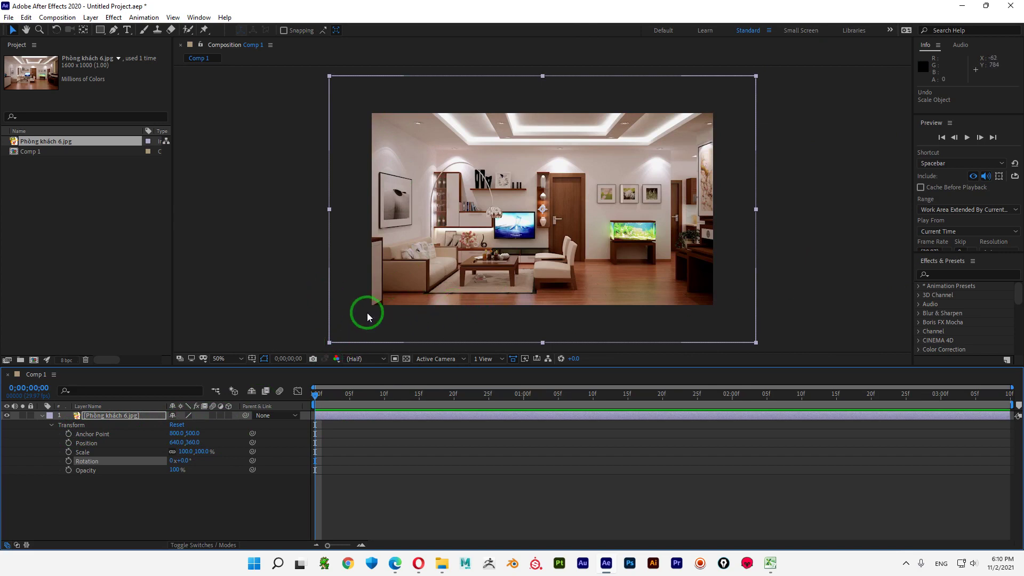
# - Set the image layer's scale to 80% and deselect the layer
pyautogui.click(186, 452)
pyautogui.moveTo(187, 456); pyautogui.dragTo(179, 452)
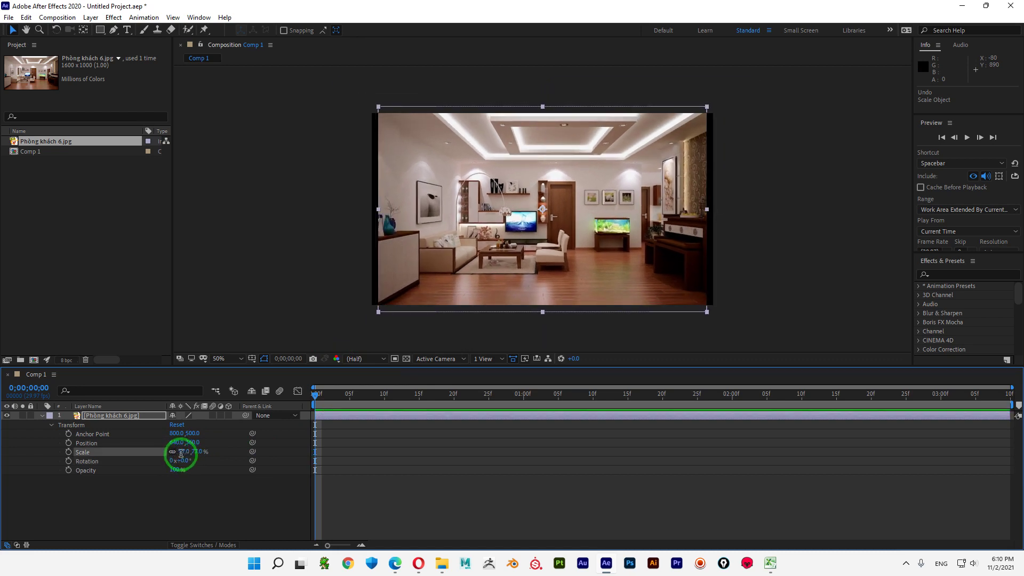
pyautogui.click(178, 451)
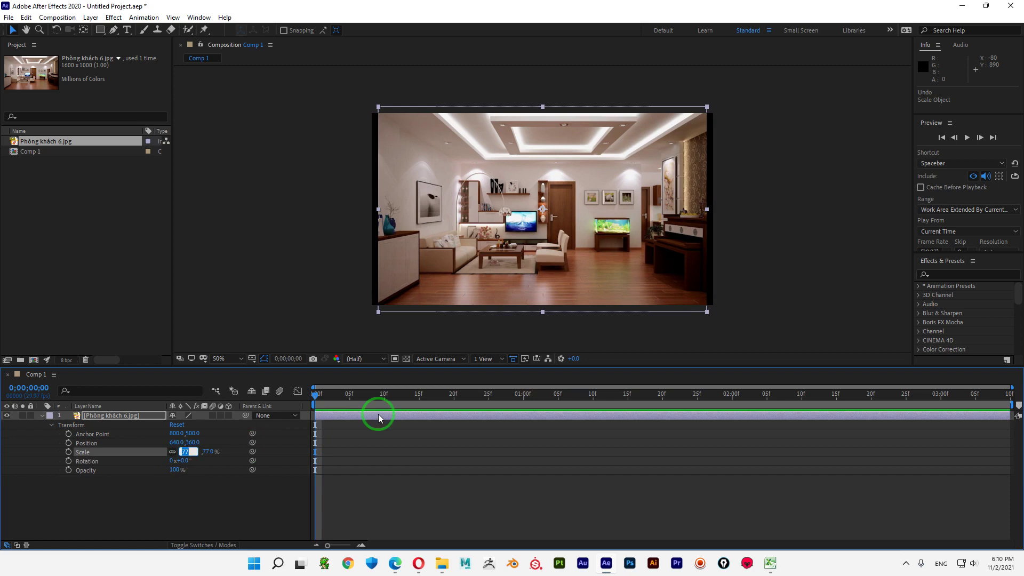
pyautogui.write('80')
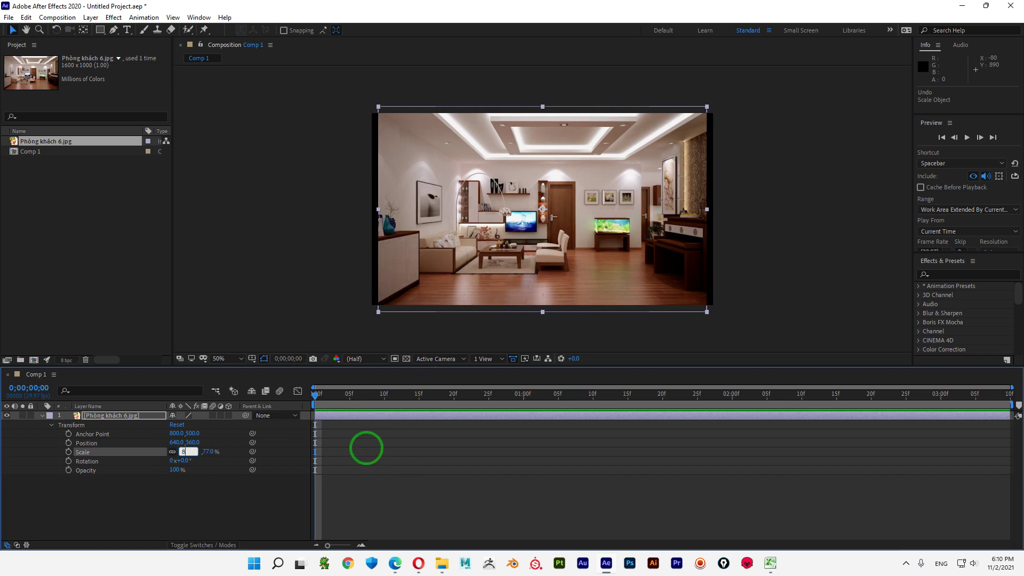
pyautogui.press('Return')
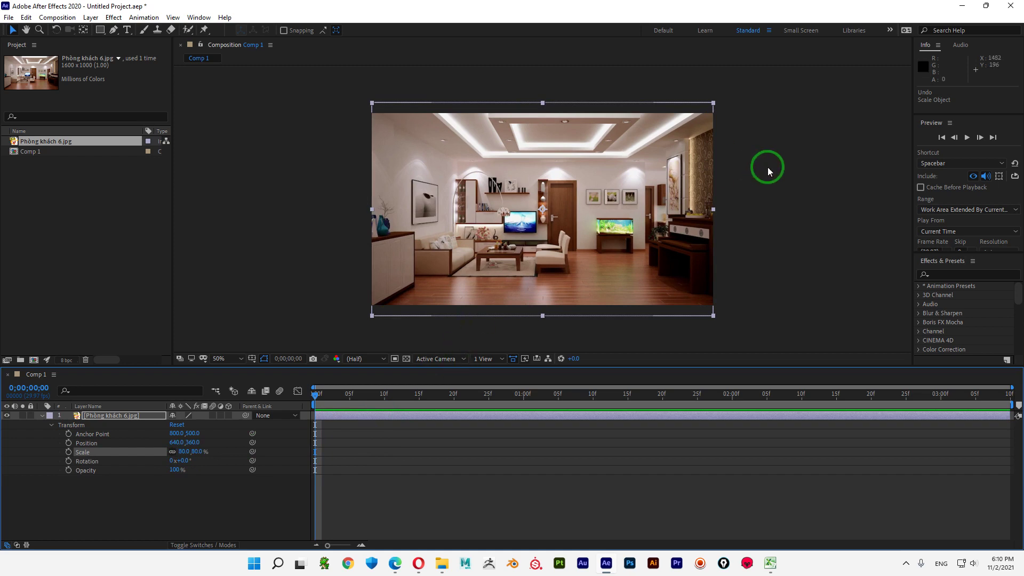
pyautogui.click(816, 278)
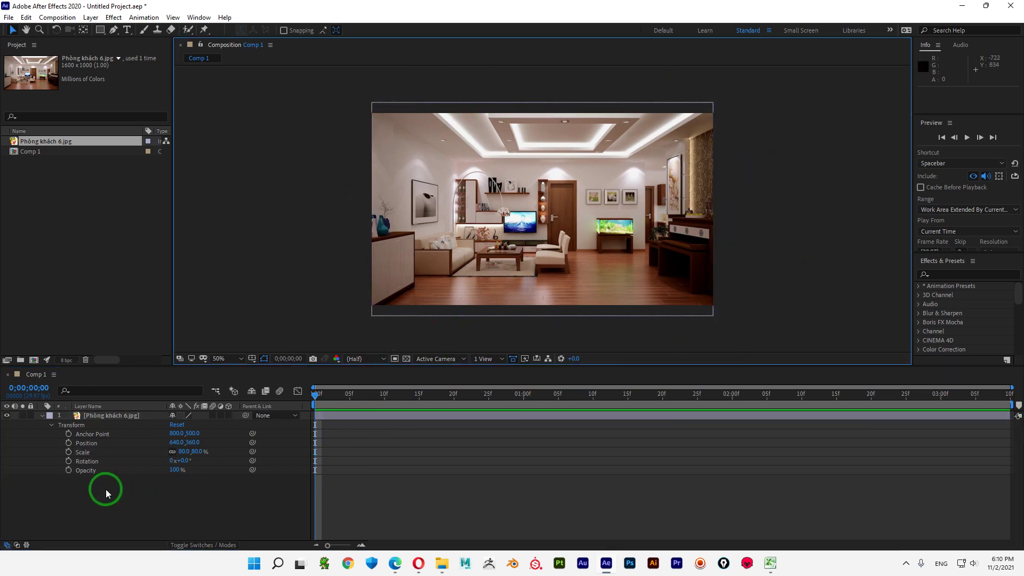
pyautogui.moveTo(120, 511); pyautogui.dragTo(58, 423)
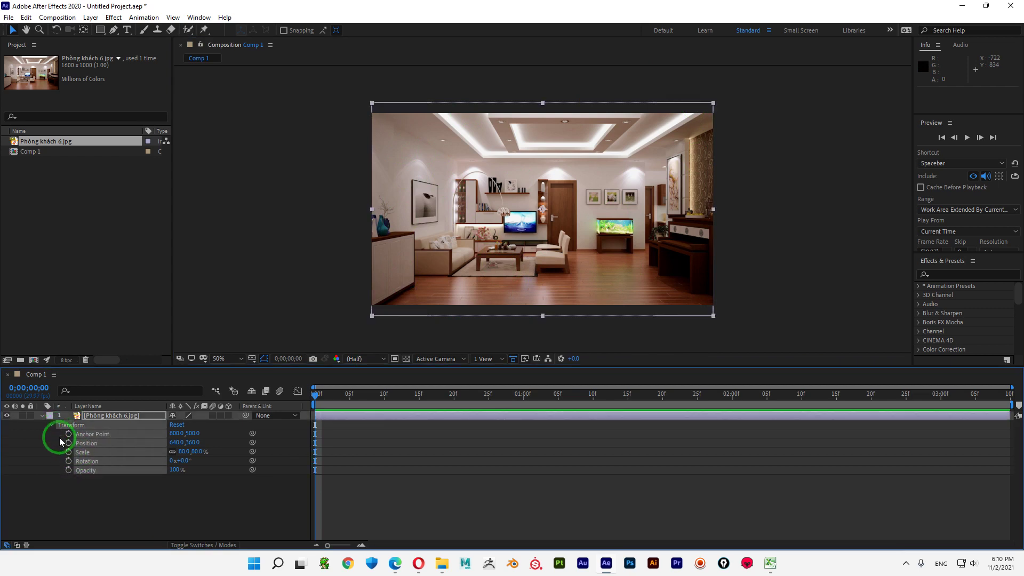
pyautogui.click(115, 521)
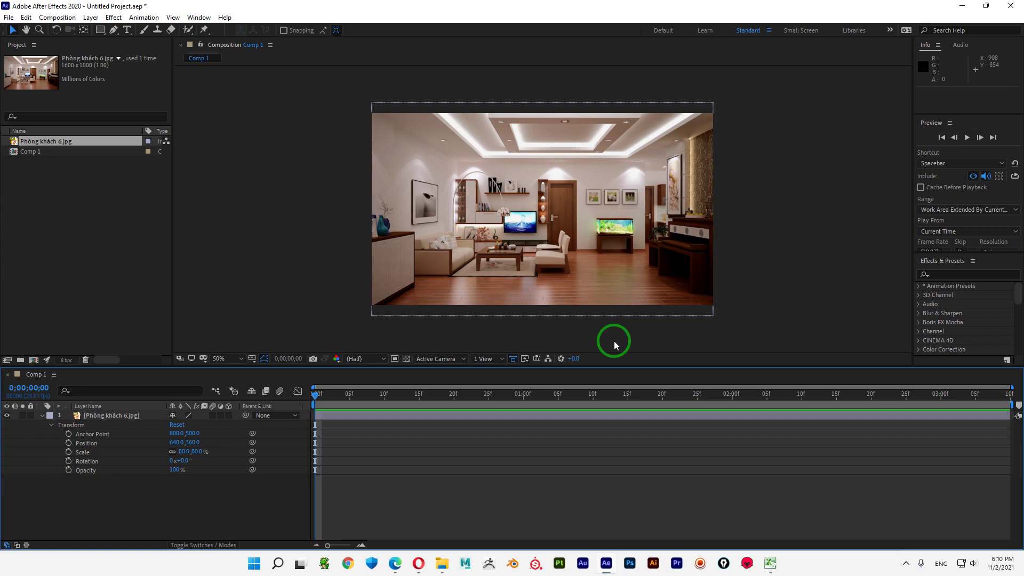
pyautogui.click(59, 428)
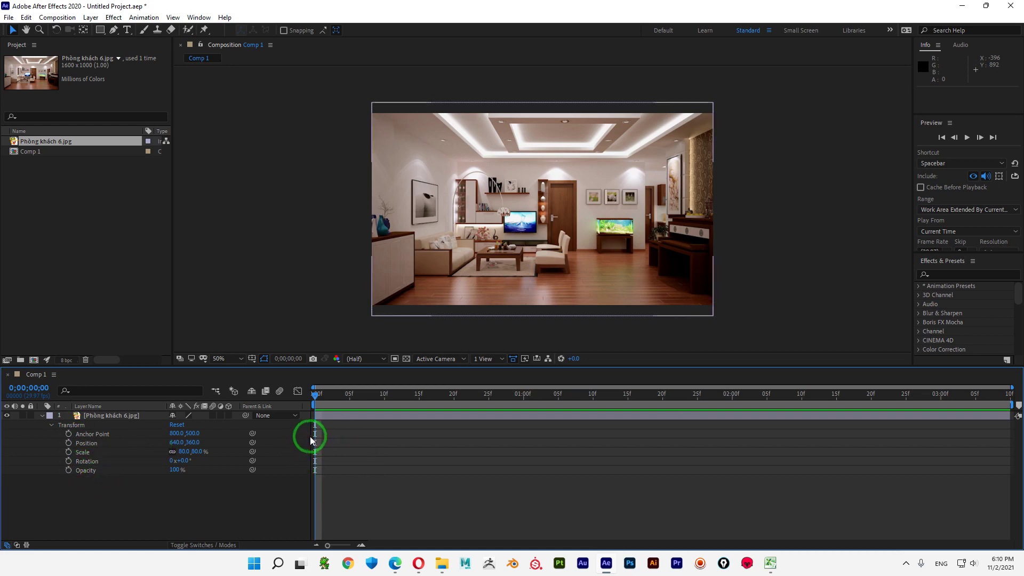
pyautogui.click(107, 508)
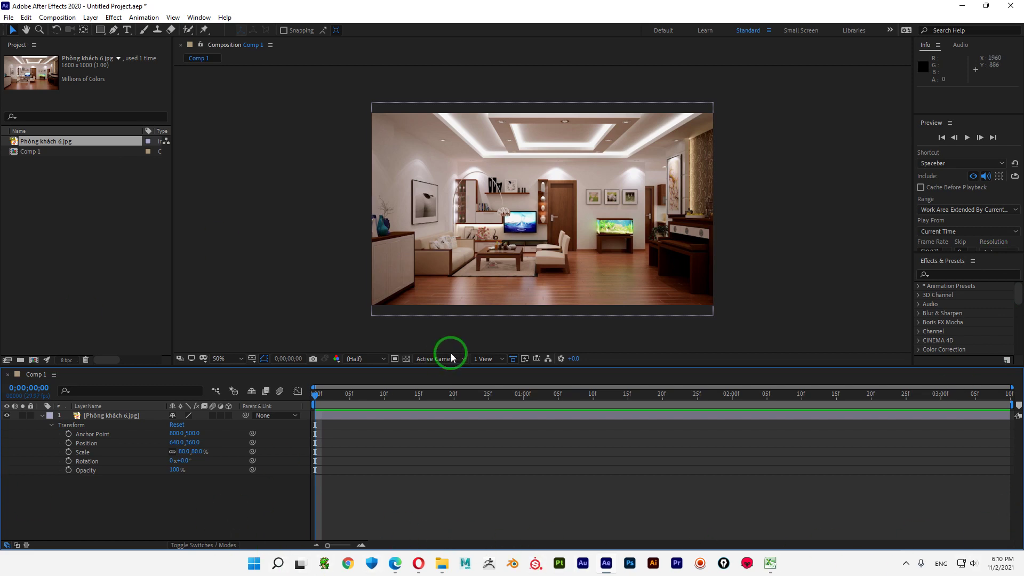
pyautogui.click(448, 287)
pyautogui.click(366, 320)
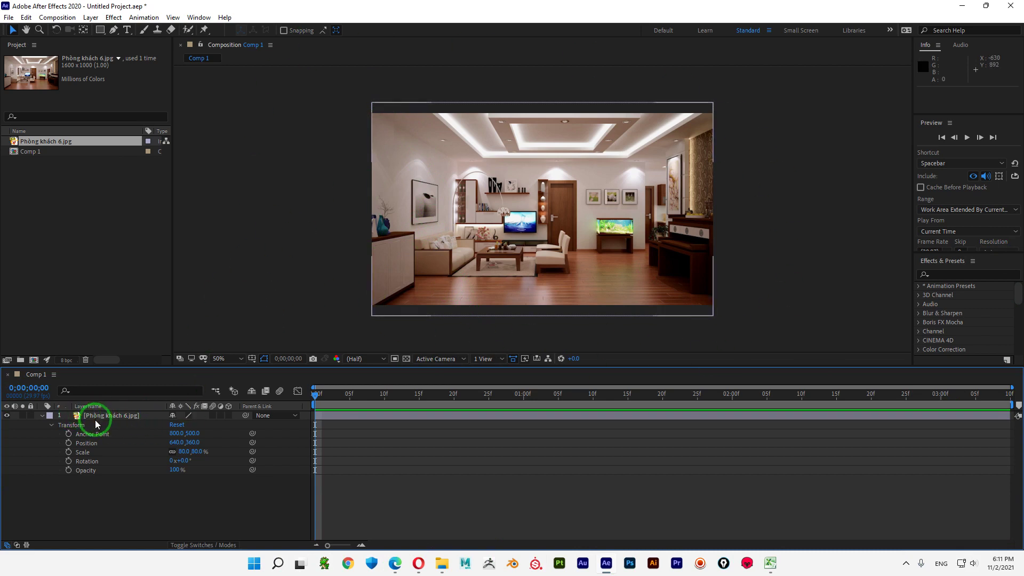
pyautogui.click(125, 415)
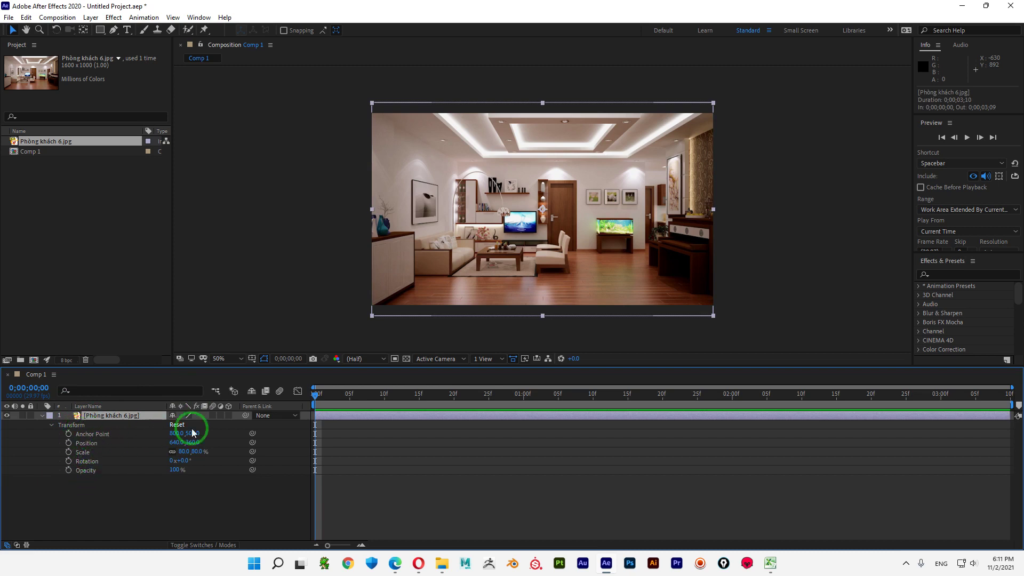
# - Import TS4_Original_Logo.png from the logo folder inside footage/images into the project
pyautogui.doubleClick(71, 261)
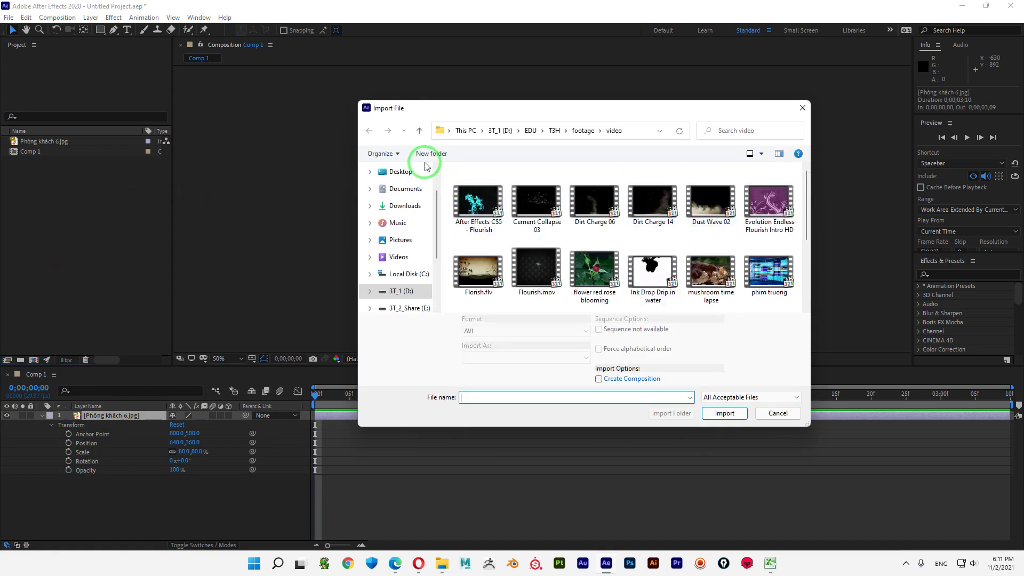
pyautogui.click(420, 130)
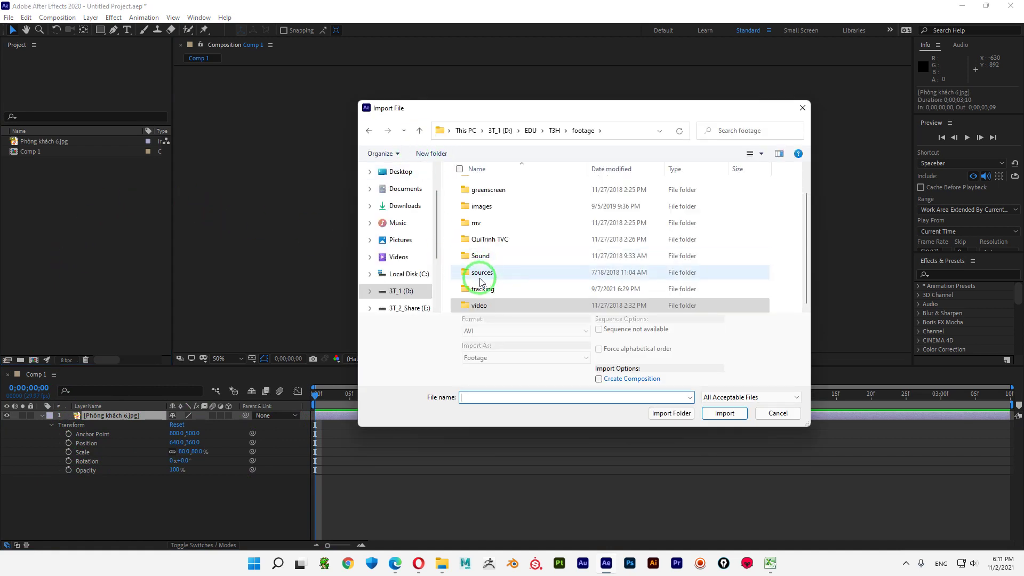
pyautogui.doubleClick(485, 213)
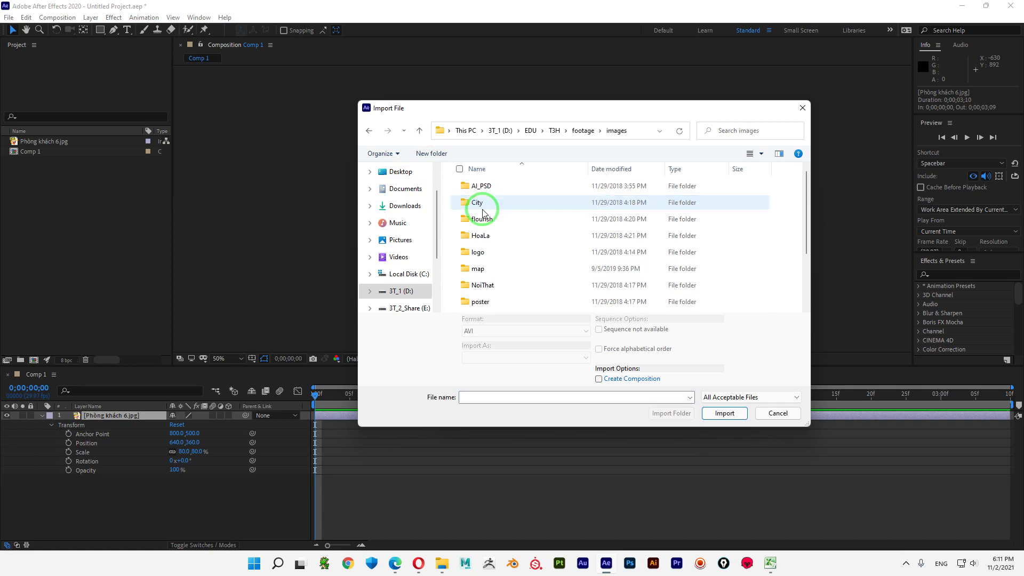
pyautogui.click(478, 254)
pyautogui.doubleClick(478, 254)
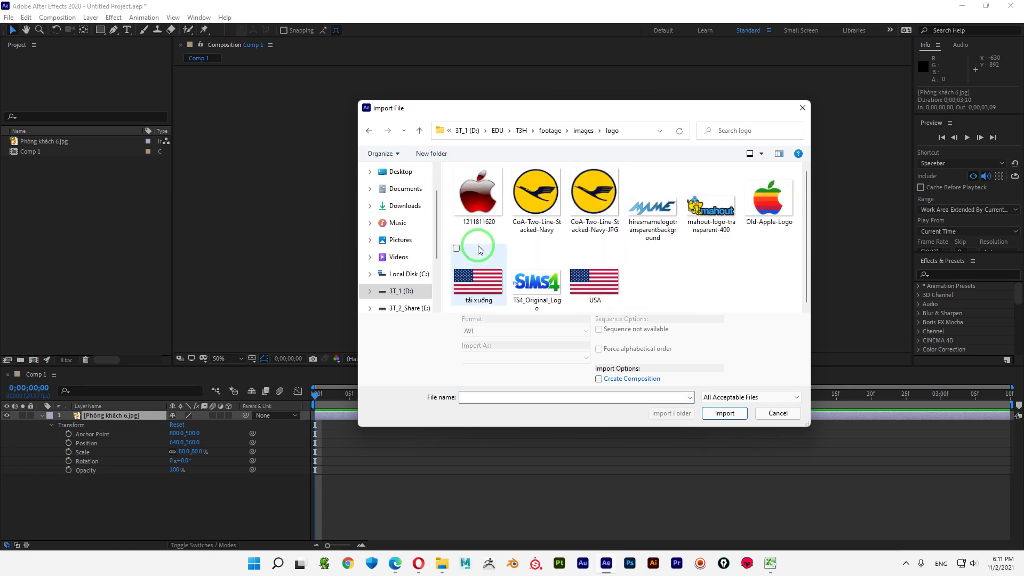
pyautogui.click(582, 284)
pyautogui.click(536, 282)
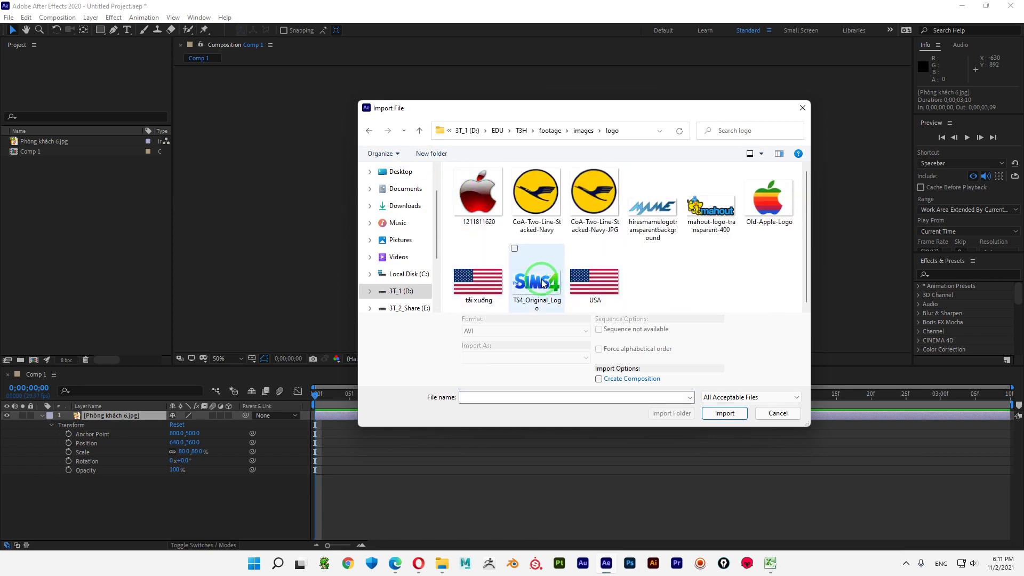
pyautogui.click(725, 413)
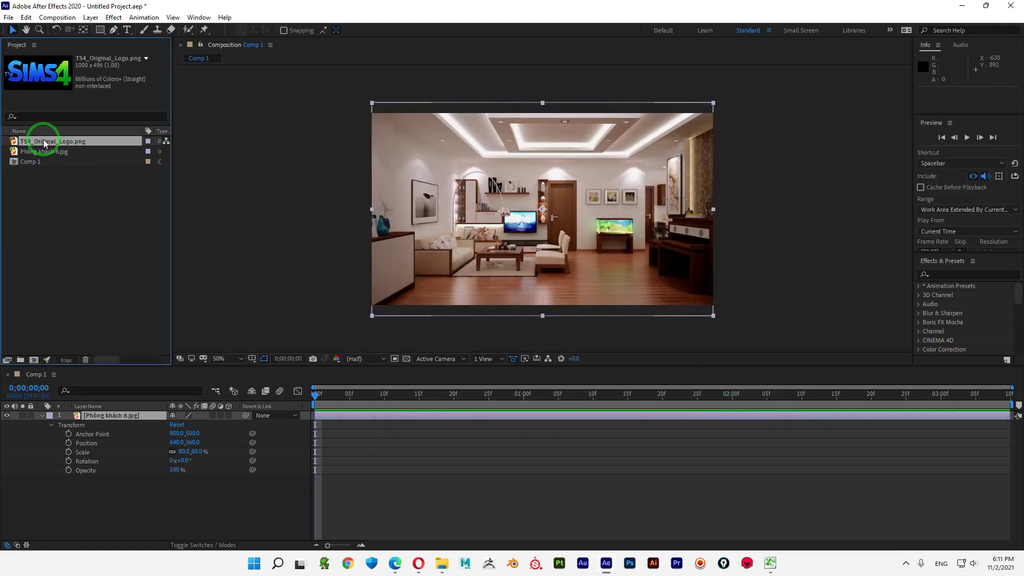
# - Add the TS4_Original_Logo.png image to Comp 1 above the living-room layer, and collapse the living-room layer's properties
pyautogui.moveTo(42, 143); pyautogui.dragTo(104, 420)
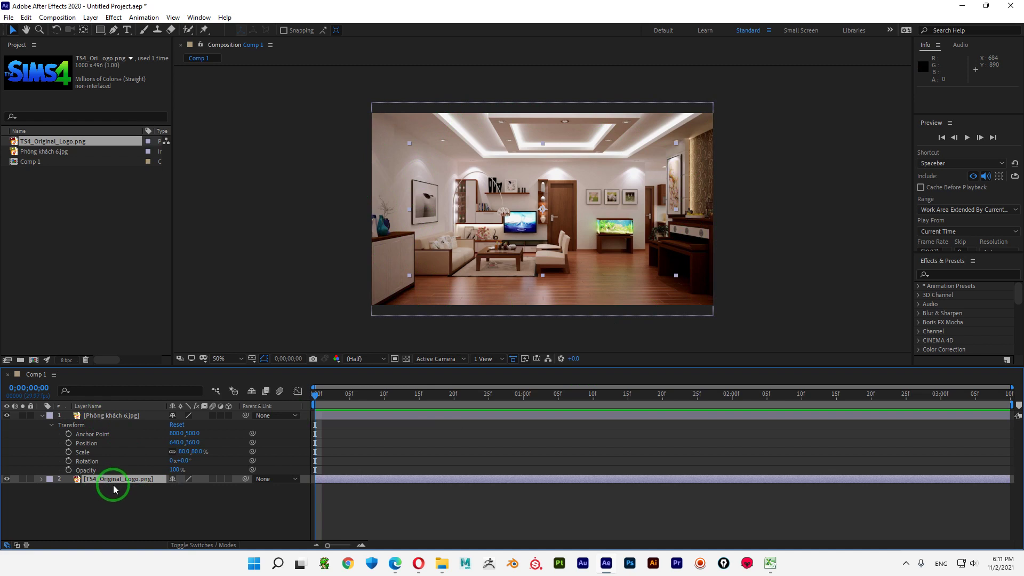
pyautogui.moveTo(113, 488); pyautogui.dragTo(122, 419)
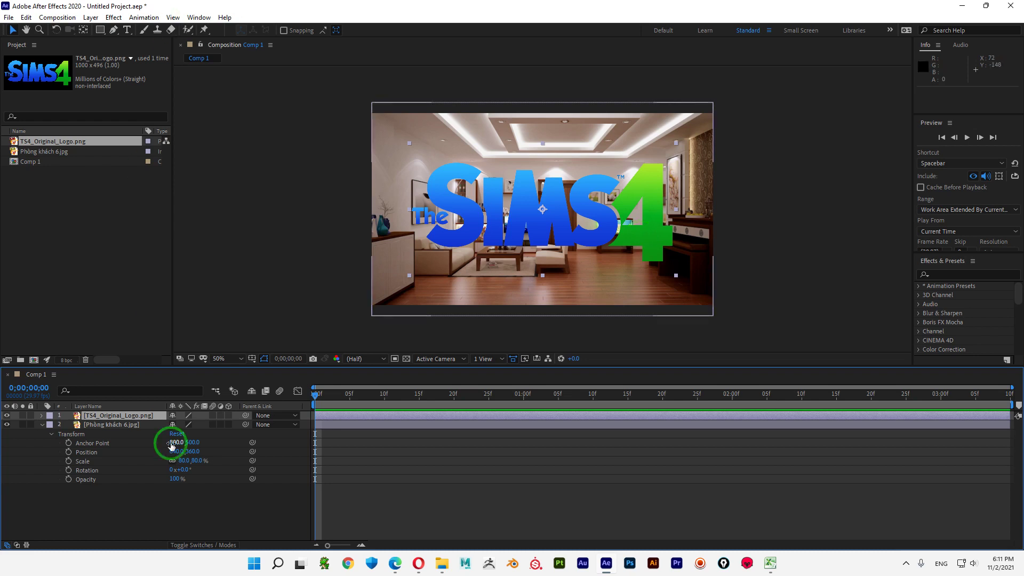
pyautogui.click(43, 427)
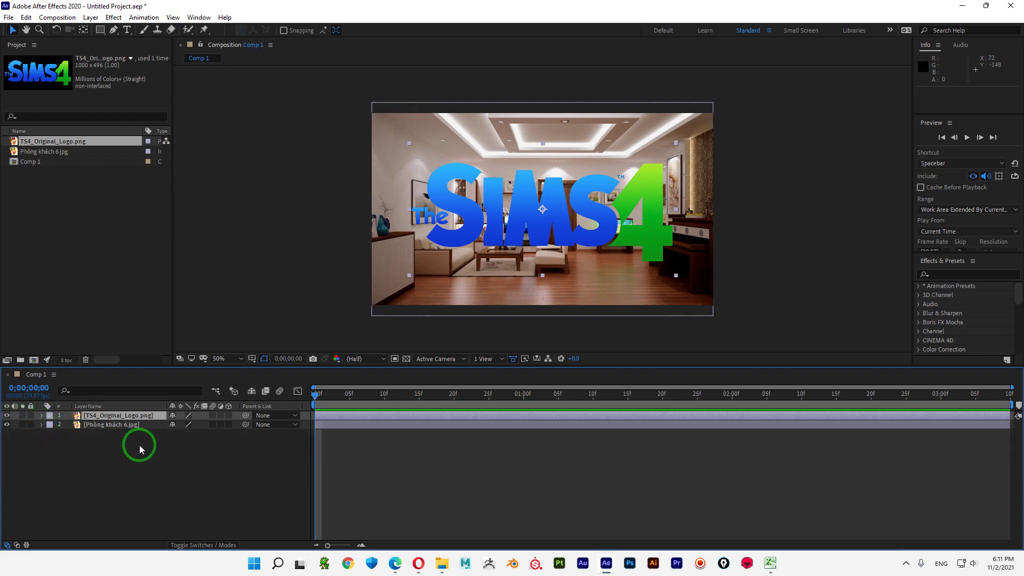
pyautogui.click(137, 446)
pyautogui.click(134, 417)
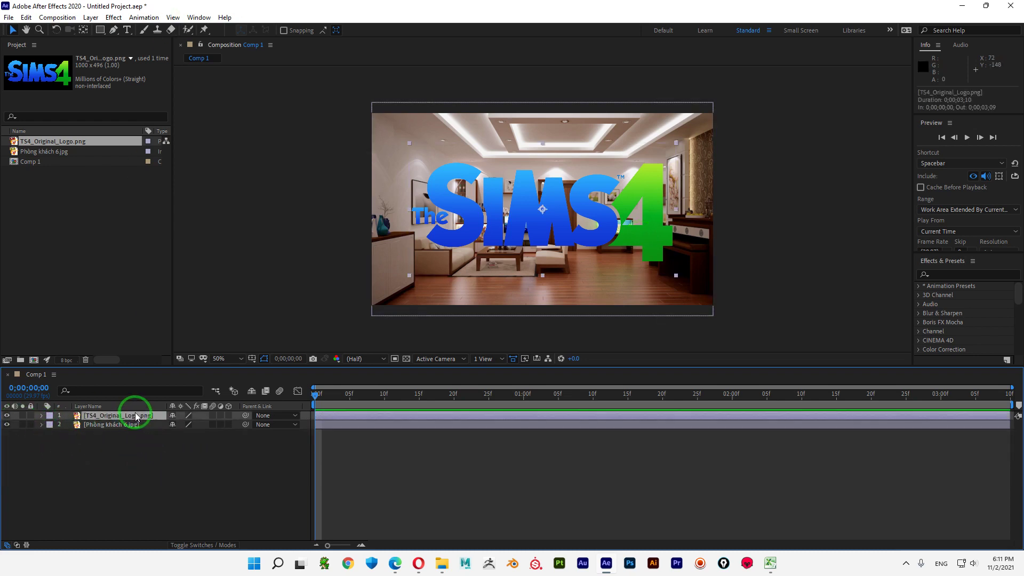
pyautogui.click(122, 425)
pyautogui.click(122, 417)
pyautogui.click(128, 425)
pyautogui.click(134, 417)
pyautogui.click(128, 424)
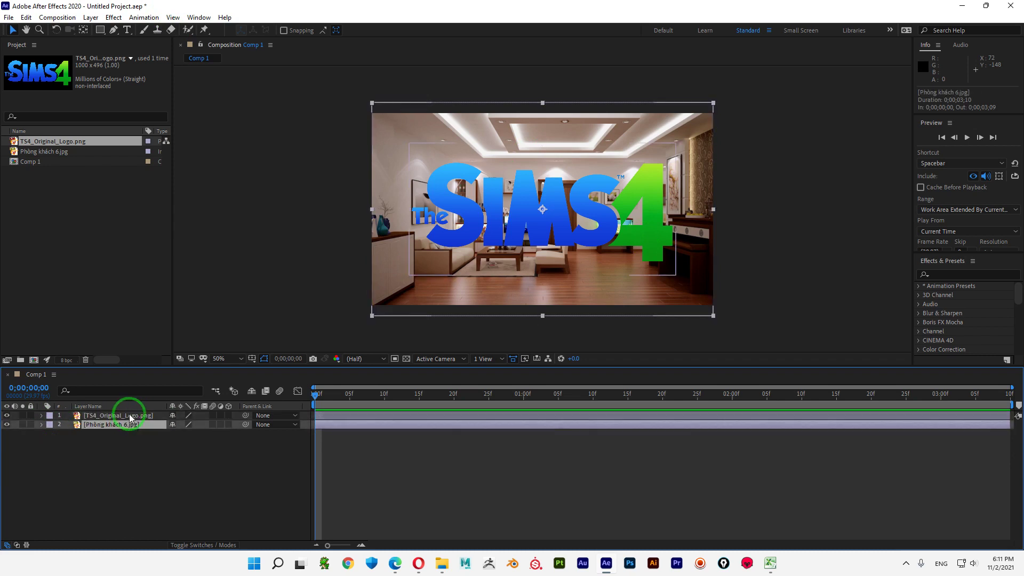
pyautogui.click(126, 417)
pyautogui.click(131, 425)
pyautogui.click(134, 417)
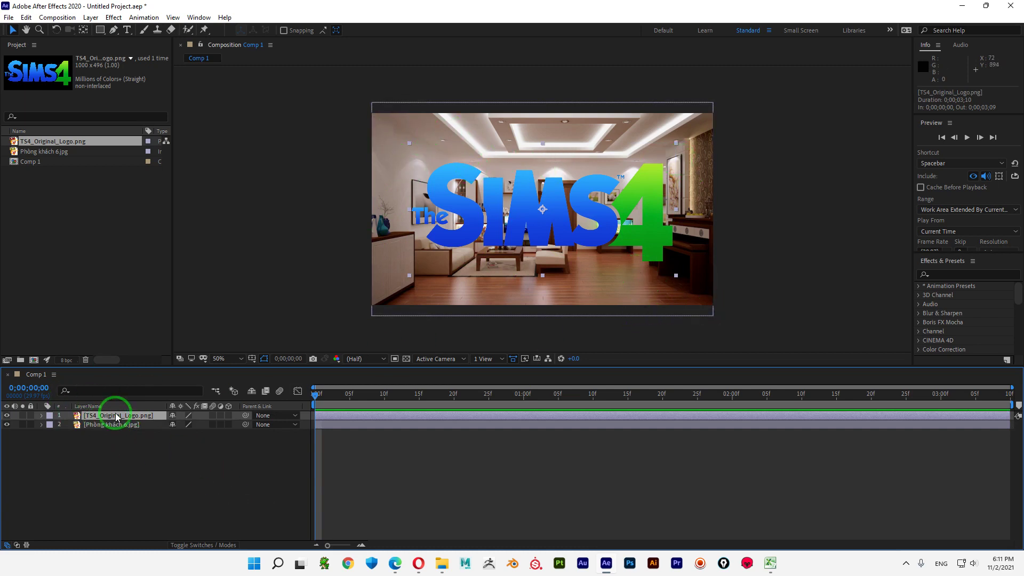
# - Expand the Sims 4 logo layer's Transform properties and scale the logo down to 29%
pyautogui.click(50, 412)
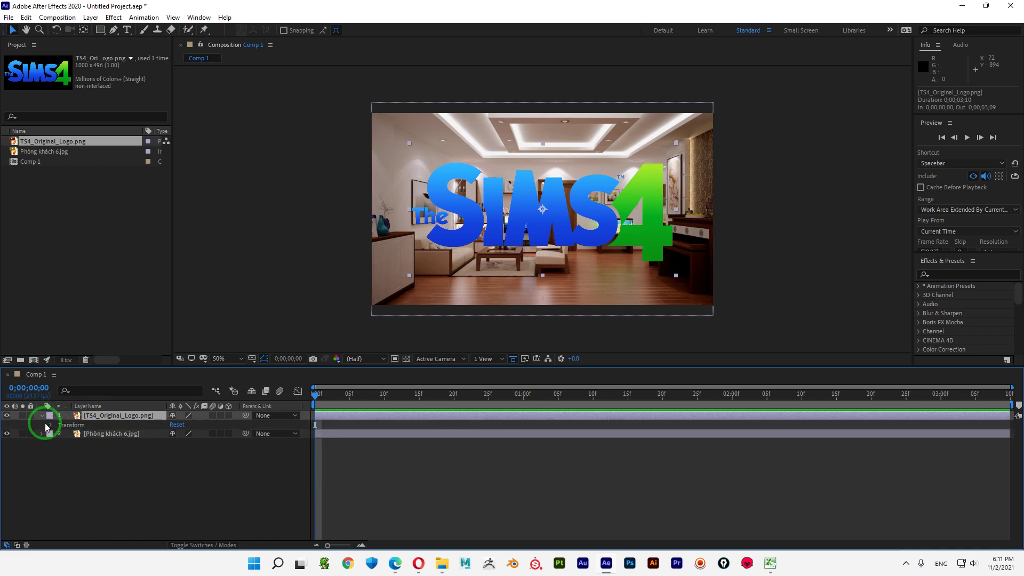
pyautogui.click(41, 416)
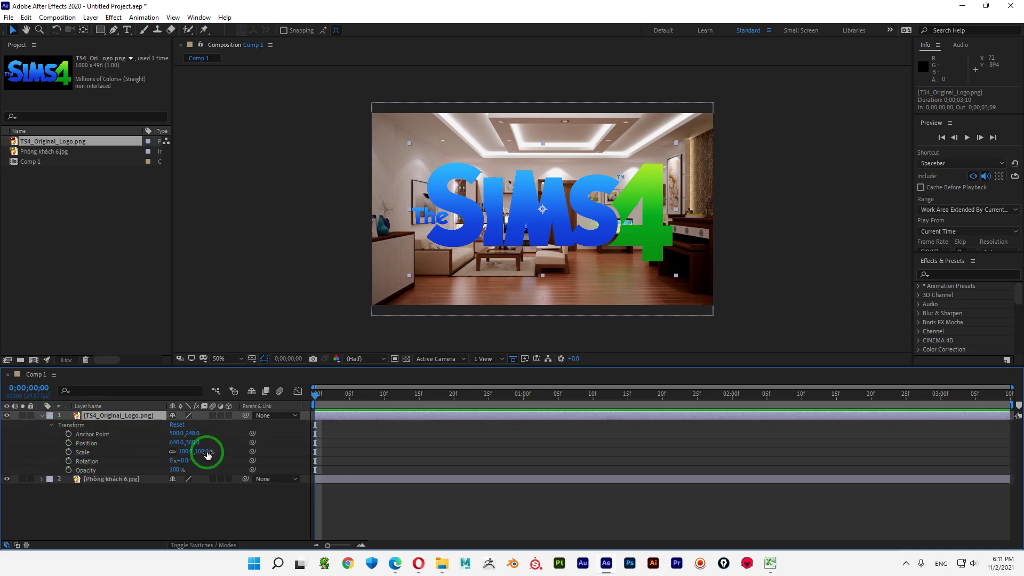
pyautogui.click(186, 452)
pyautogui.moveTo(187, 452); pyautogui.dragTo(371, 422)
# - Position the Sims 4 logo in the image's lower-right corner at 1076, 612 and deselect the layer
pyautogui.click(174, 435)
pyautogui.moveTo(192, 444); pyautogui.dragTo(322, 433)
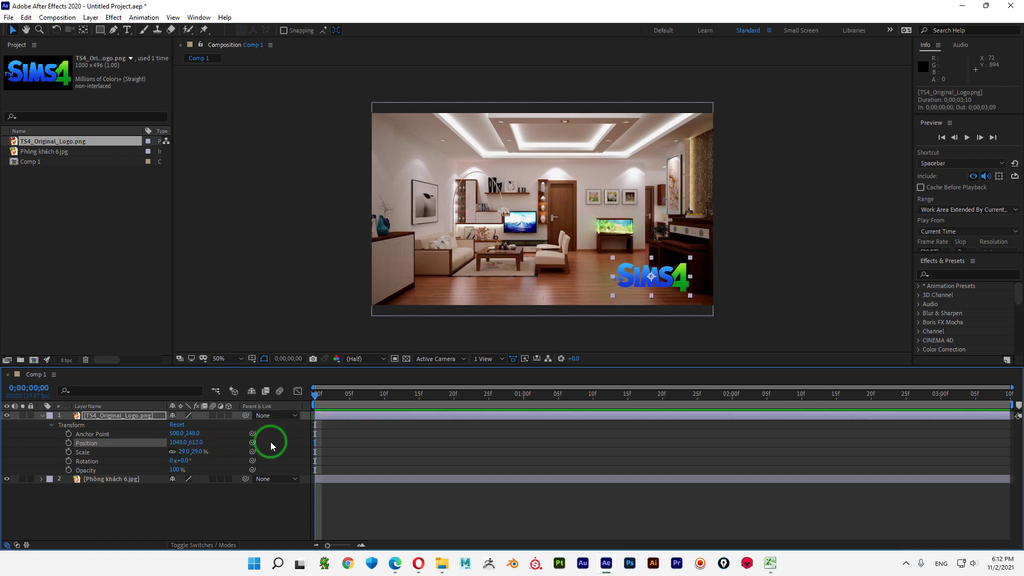
pyautogui.click(180, 443)
pyautogui.write('1076')
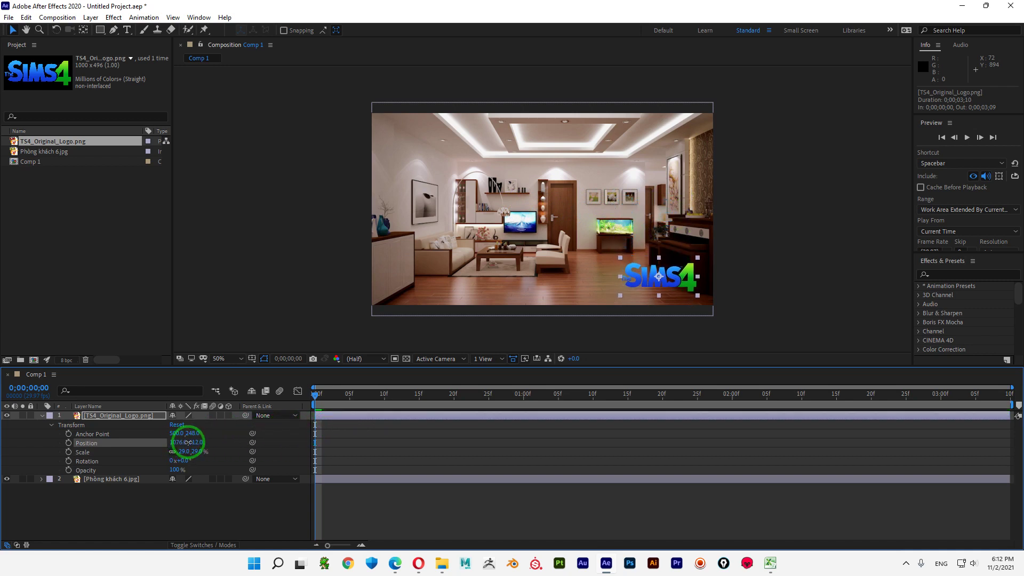
pyautogui.press('Return')
pyautogui.click(241, 527)
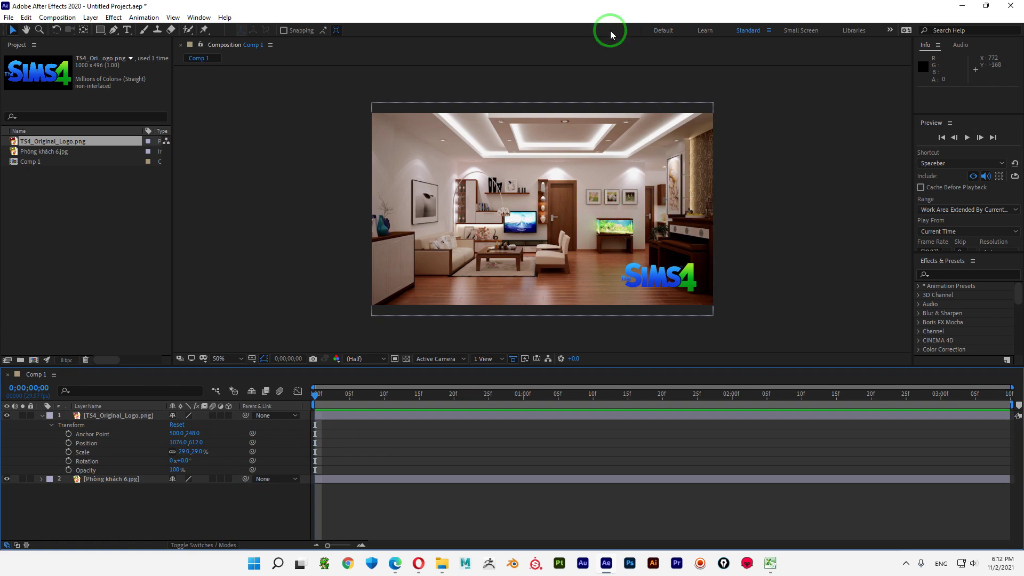
# - Compare the Transform properties of both layers in an enlarged timeline, collapse both layers and shrink the timeline again
pyautogui.click(41, 480)
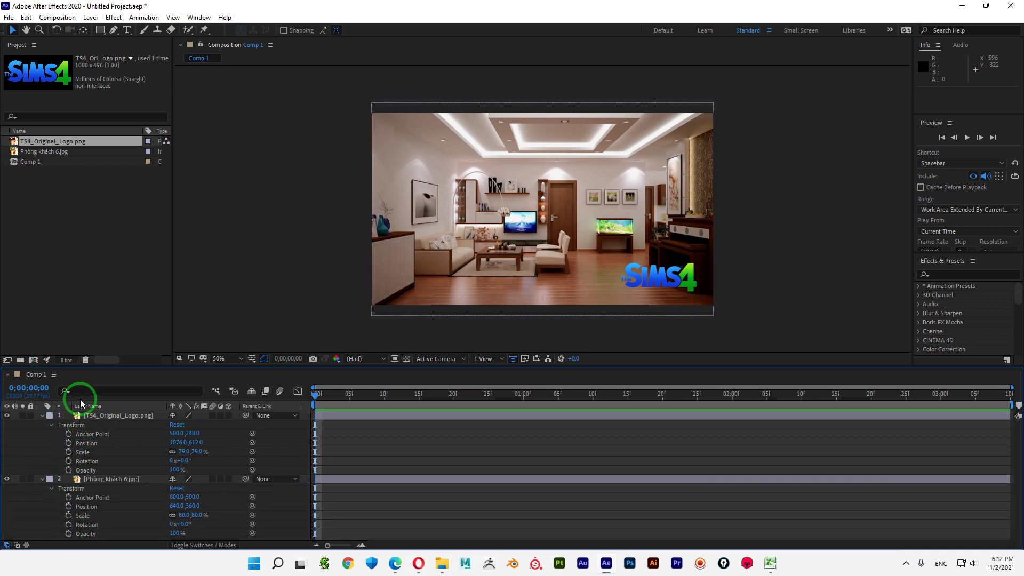
pyautogui.moveTo(111, 366); pyautogui.dragTo(114, 285)
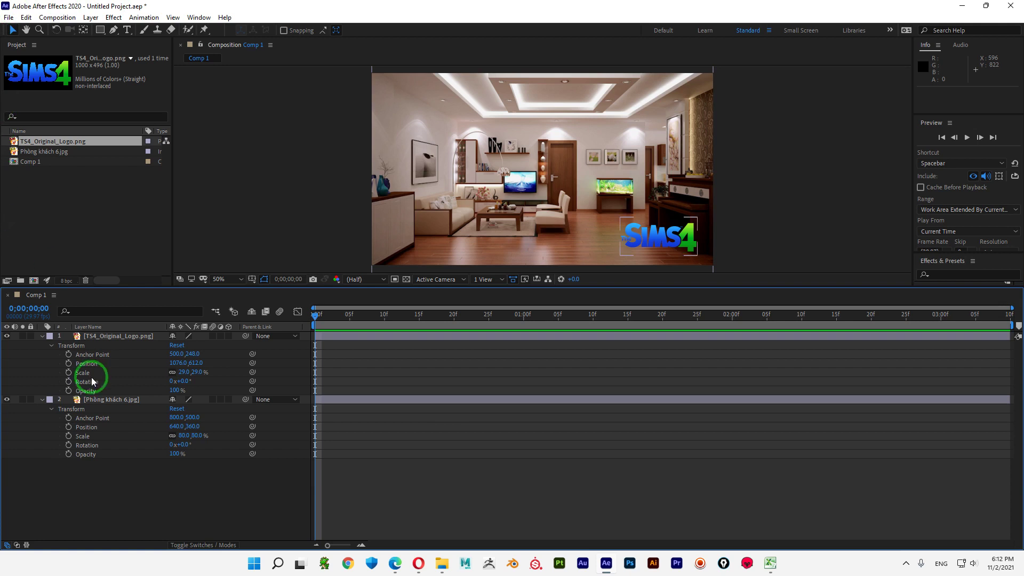
pyautogui.click(42, 336)
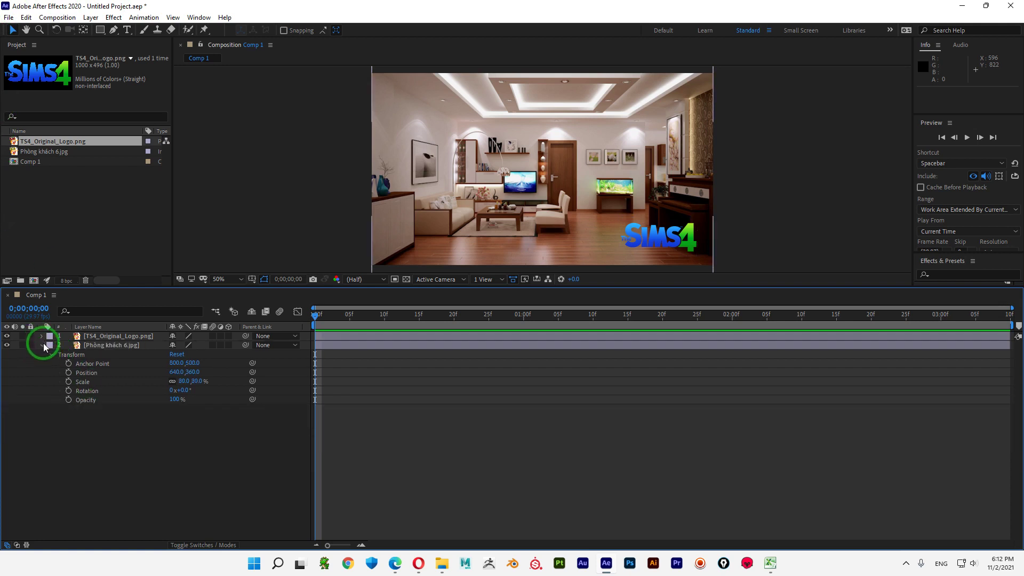
pyautogui.click(42, 345)
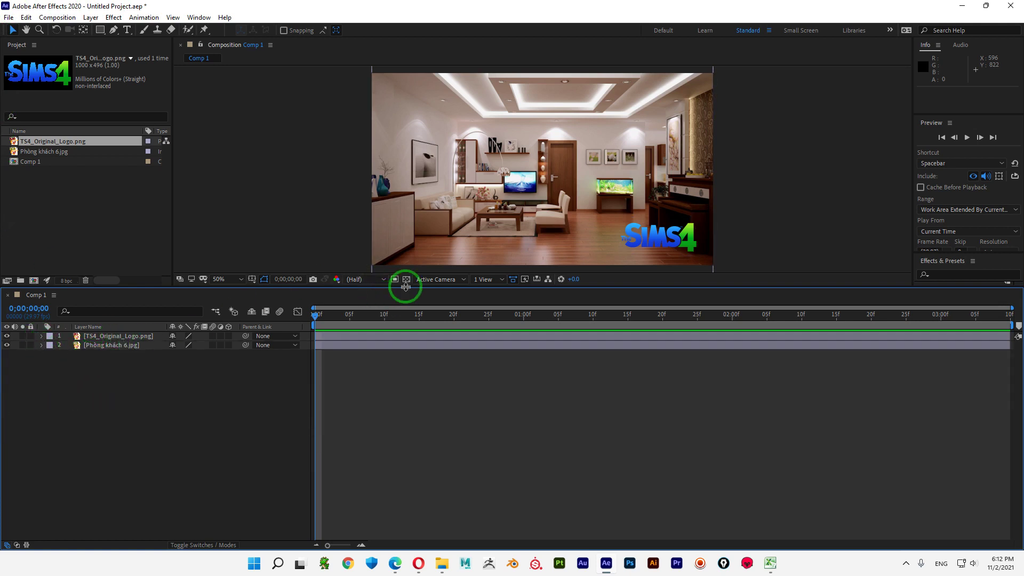
pyautogui.moveTo(418, 287); pyautogui.dragTo(441, 334)
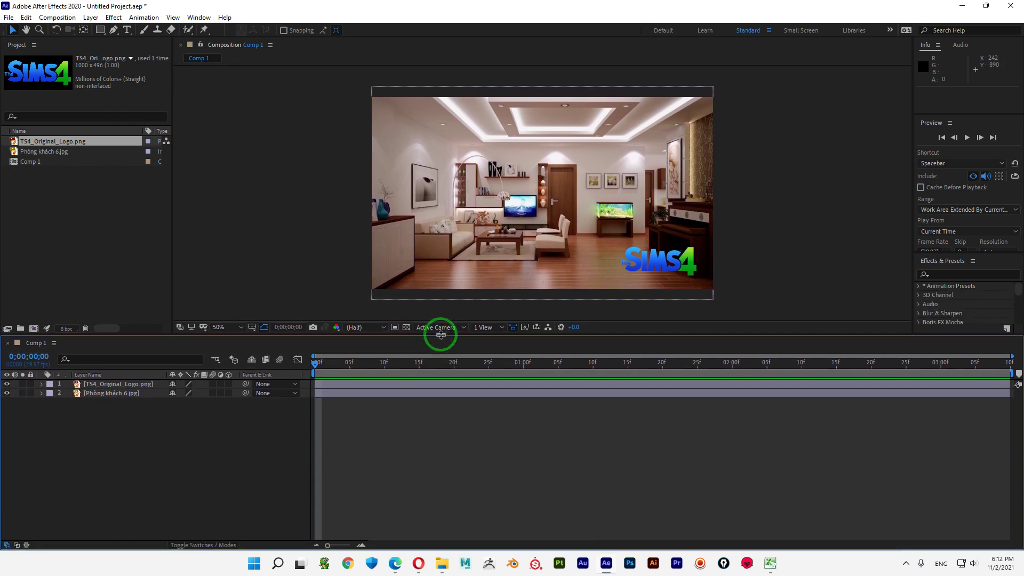
# - Import Old-Apple-Logo.png from the logo folder into the project
pyautogui.click(89, 222)
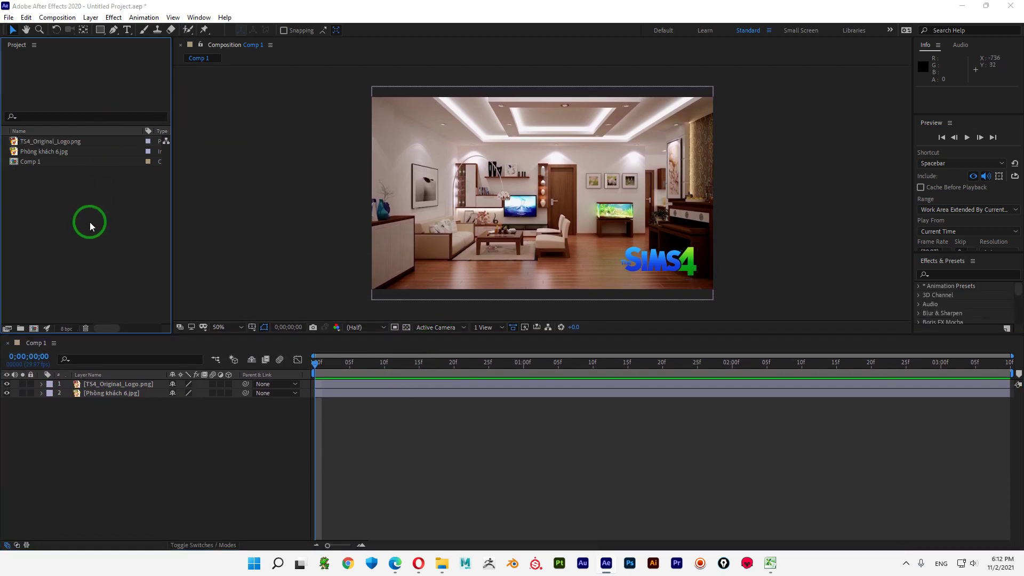
pyautogui.click(89, 222)
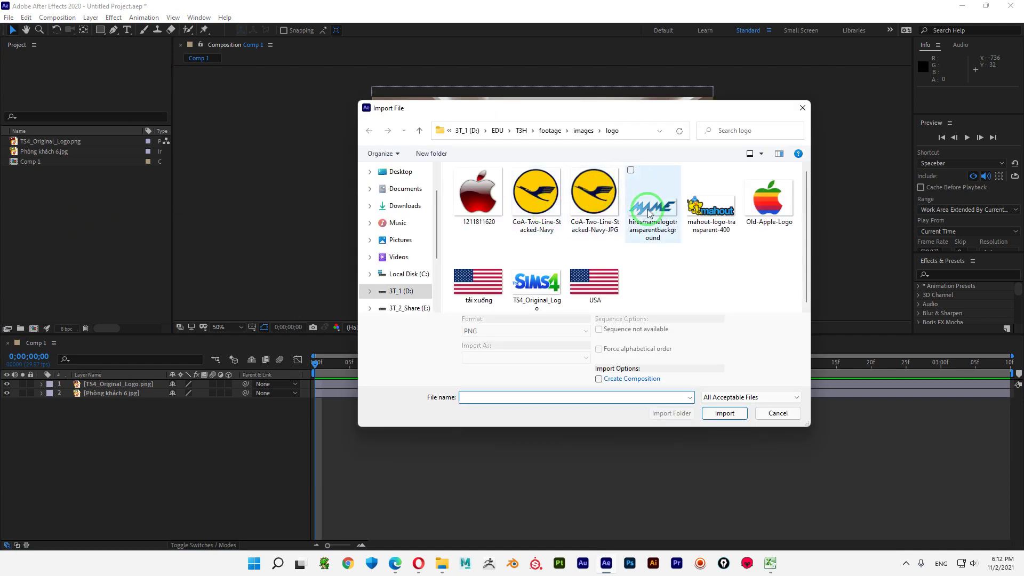
pyautogui.click(769, 200)
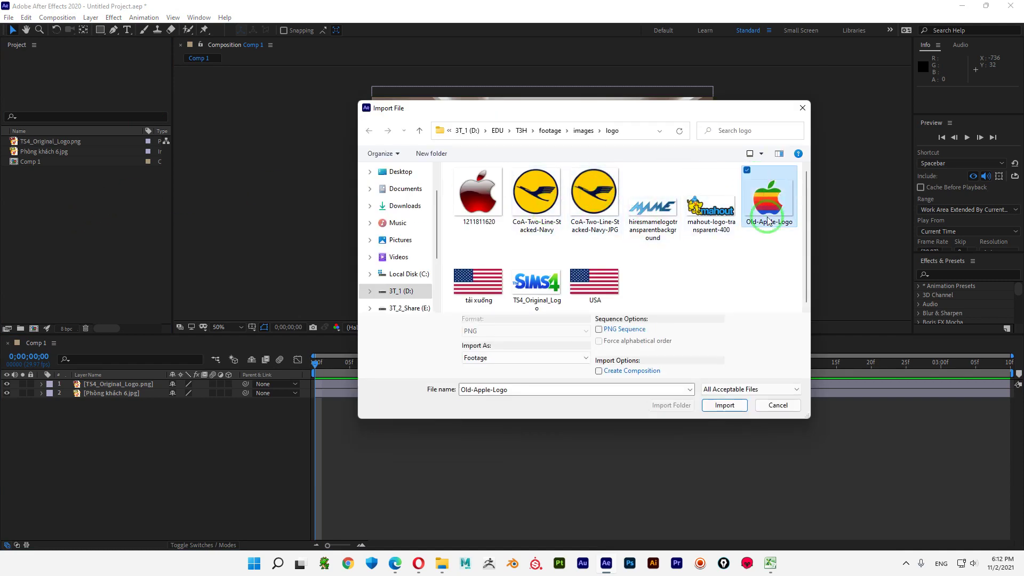
pyautogui.click(725, 405)
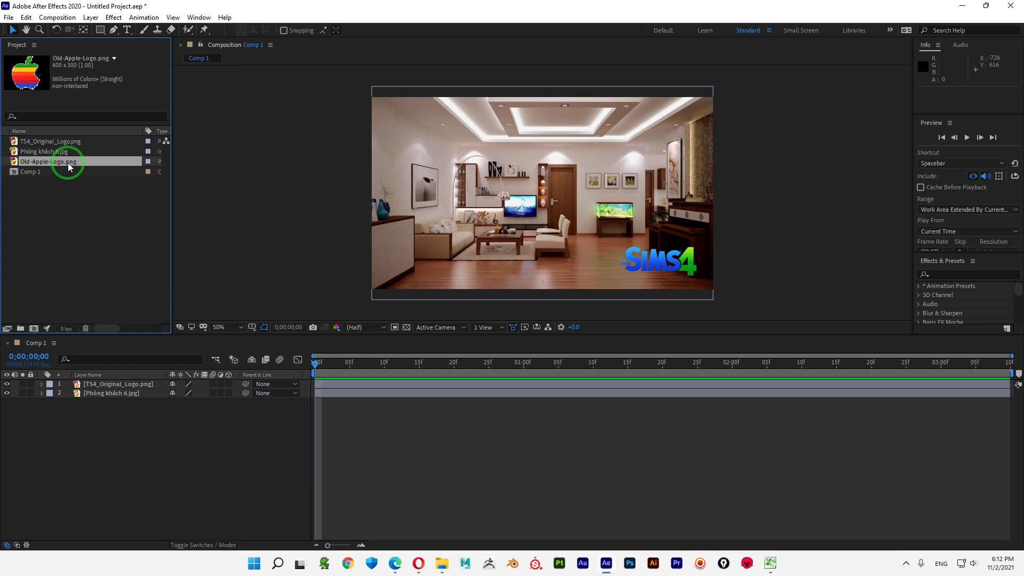
# - Try the Old-Apple-Logo.png image as the top layer of Comp 1 and delete that layer
pyautogui.moveTo(68, 167); pyautogui.dragTo(119, 389)
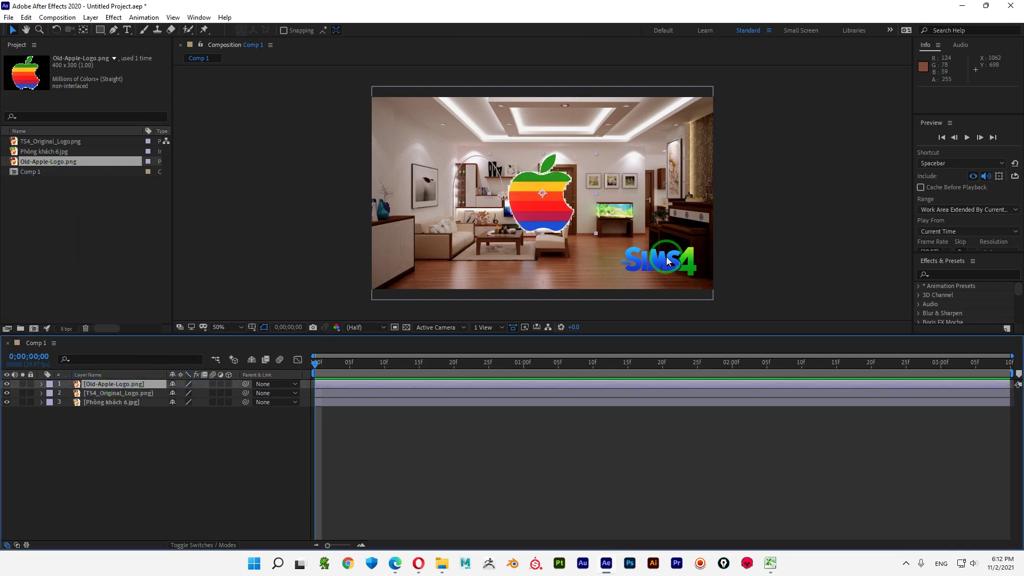
pyautogui.press('Delete')
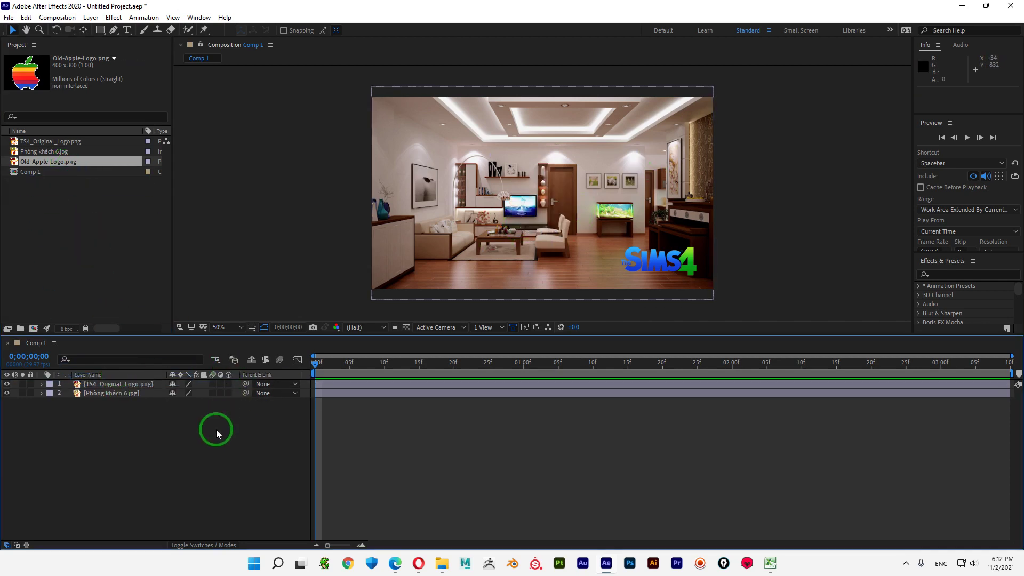
# - Import CoA-Two-Line-Stacked-Navy.png and add it to Comp 1 as the top layer
pyautogui.doubleClick(112, 185)
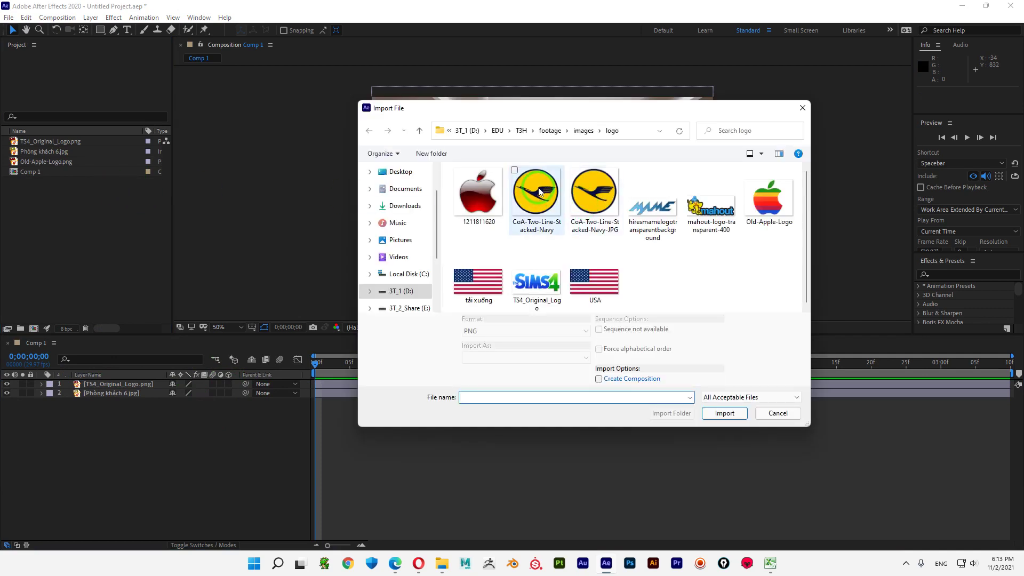
pyautogui.click(540, 192)
pyautogui.click(723, 413)
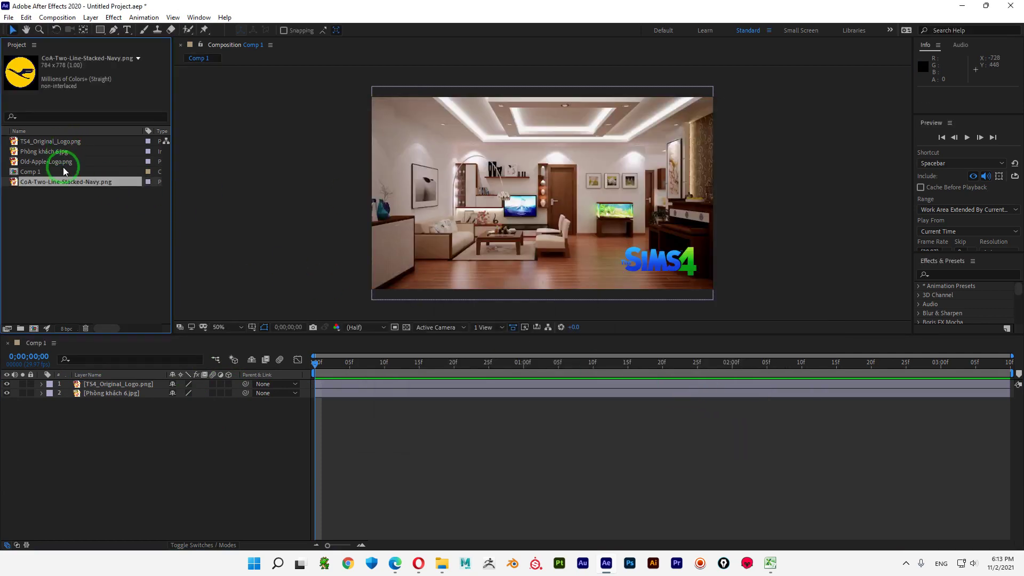
pyautogui.moveTo(64, 182); pyautogui.dragTo(103, 383)
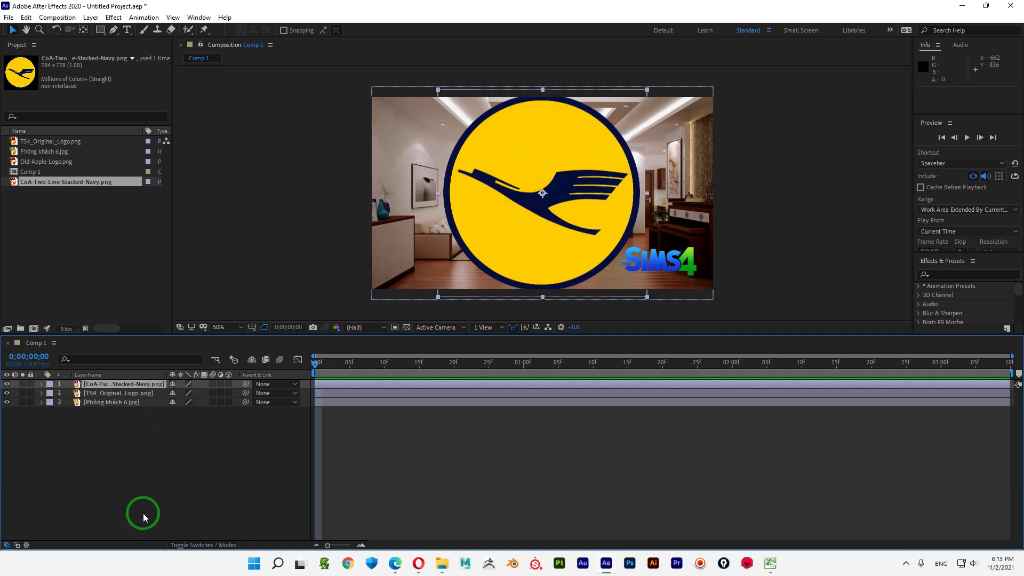
# - Show only the Scale property of the yellow bird logo layer and reduce its scale to 20%
pyautogui.press('s')
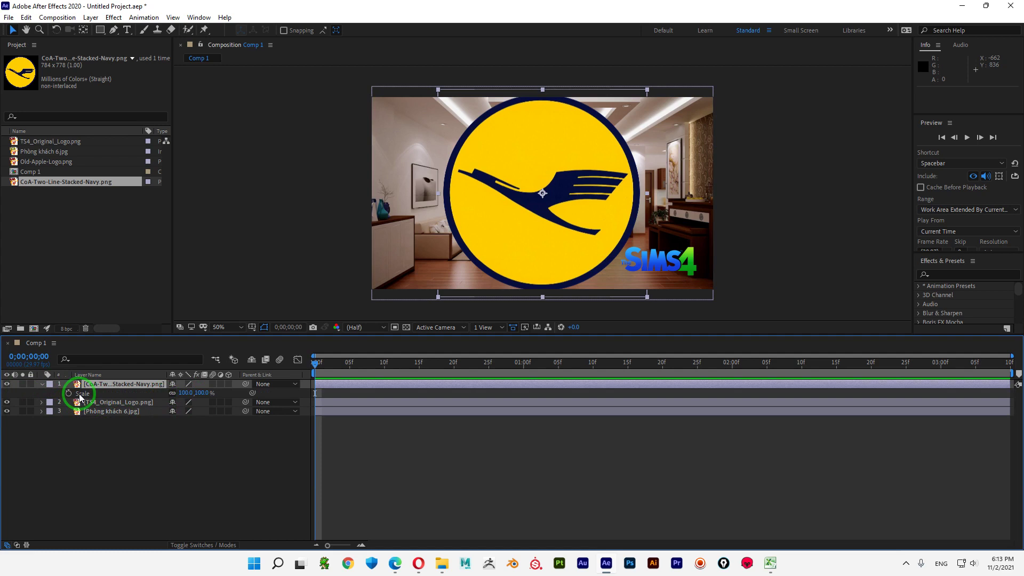
pyautogui.moveTo(201, 393); pyautogui.dragTo(129, 376)
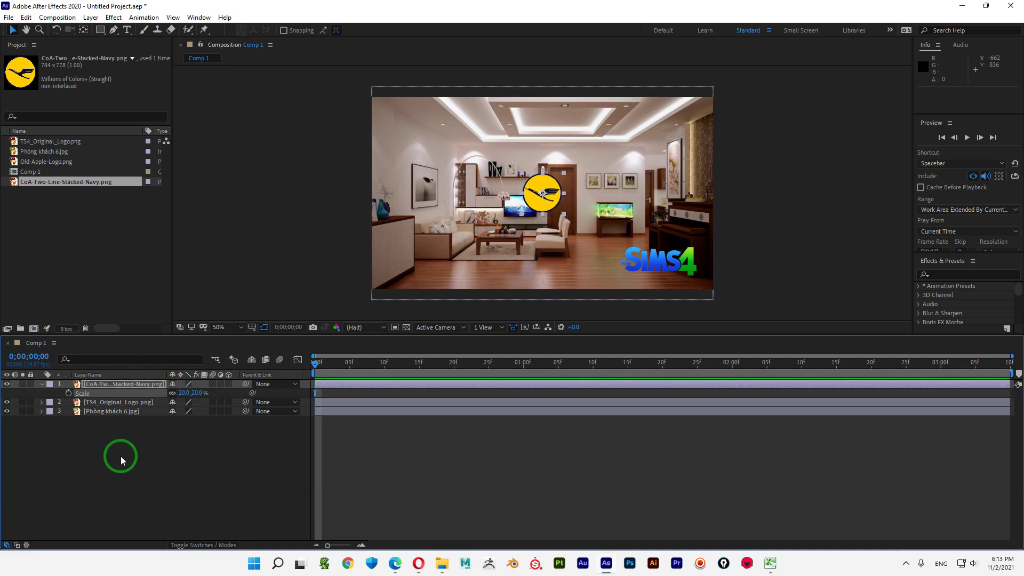
# - Show only the Position property of the yellow bird logo layer and set its position to 1123, 120
pyautogui.click(164, 403)
pyautogui.press('p')
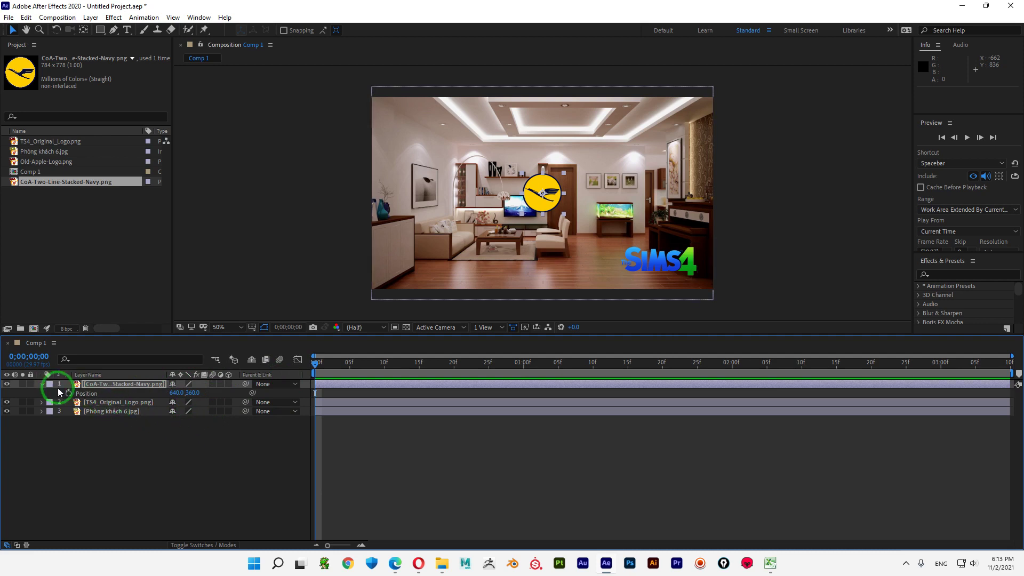
pyautogui.moveTo(193, 392); pyautogui.dragTo(57, 401)
pyautogui.moveTo(178, 393); pyautogui.dragTo(445, 403)
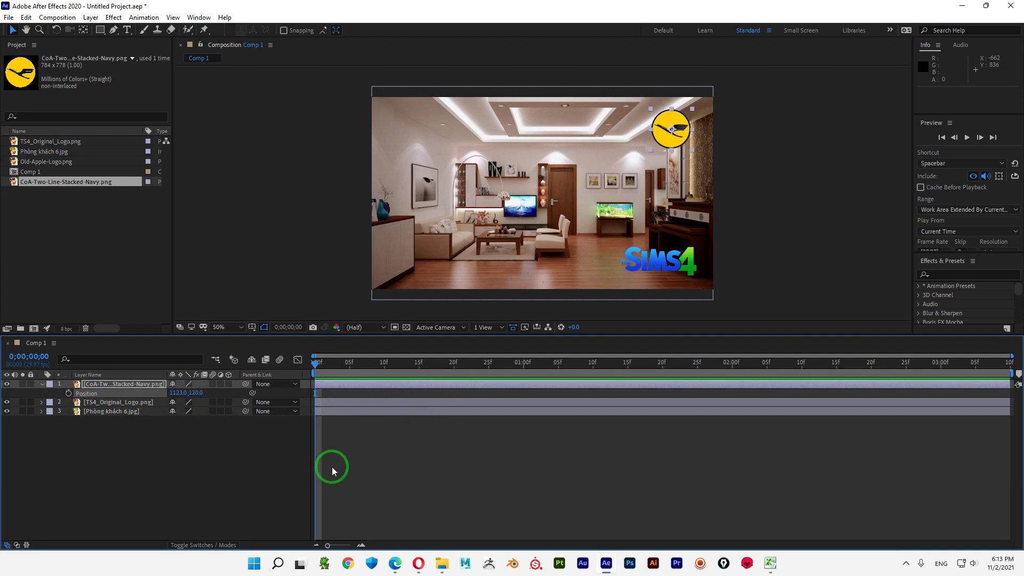
pyautogui.click(188, 477)
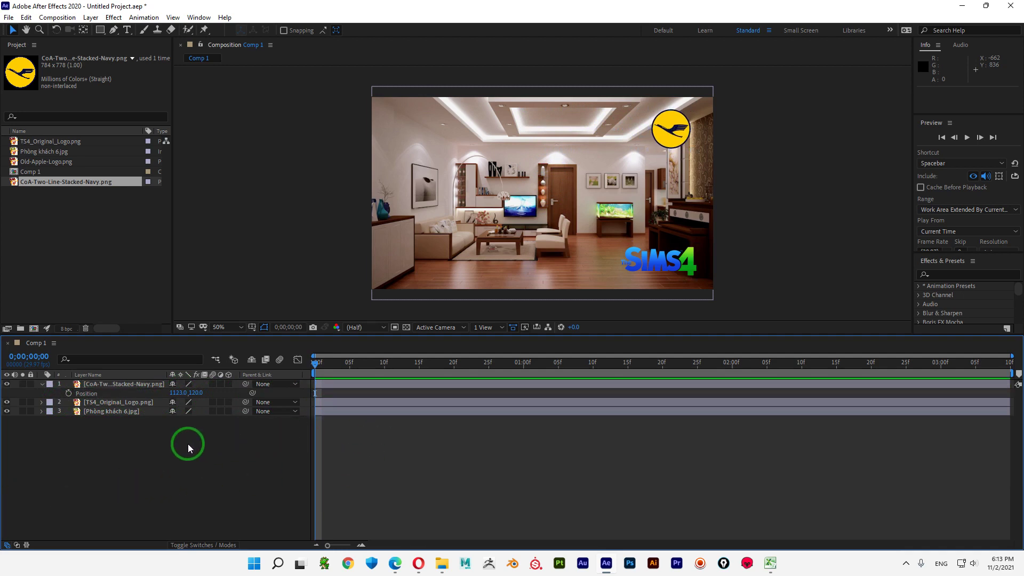
# - Show the Rotation property of all layers and rotate the yellow bird logo to -43°
pyautogui.press('r')
pyautogui.click(186, 409)
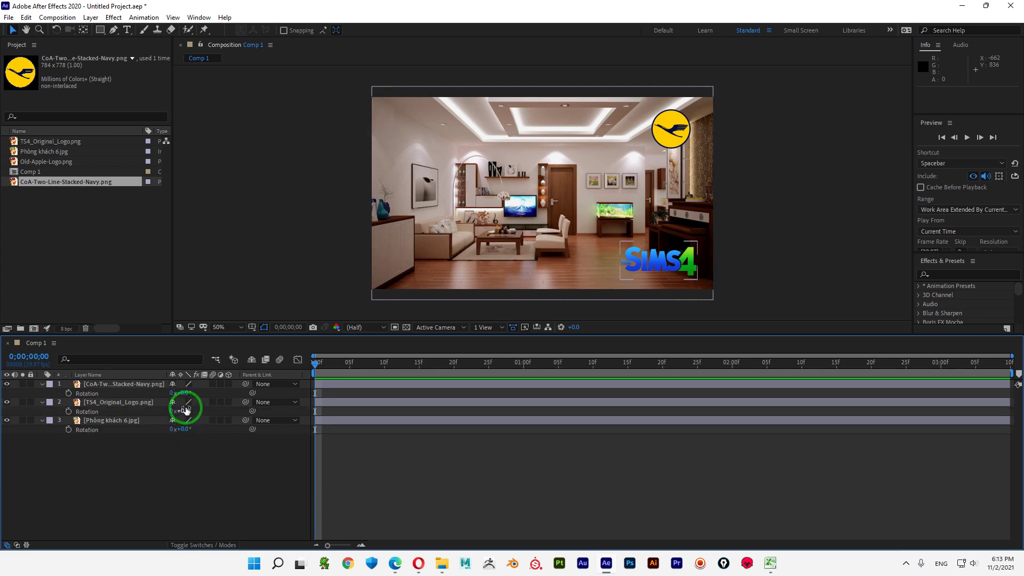
pyautogui.click(110, 393)
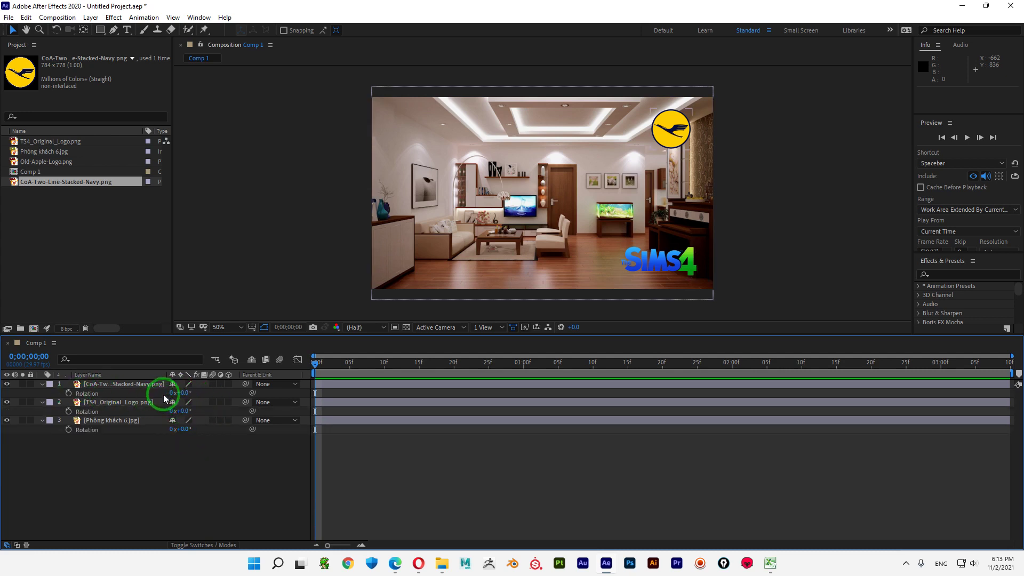
pyautogui.moveTo(187, 396); pyautogui.dragTo(160, 392)
pyautogui.click(163, 476)
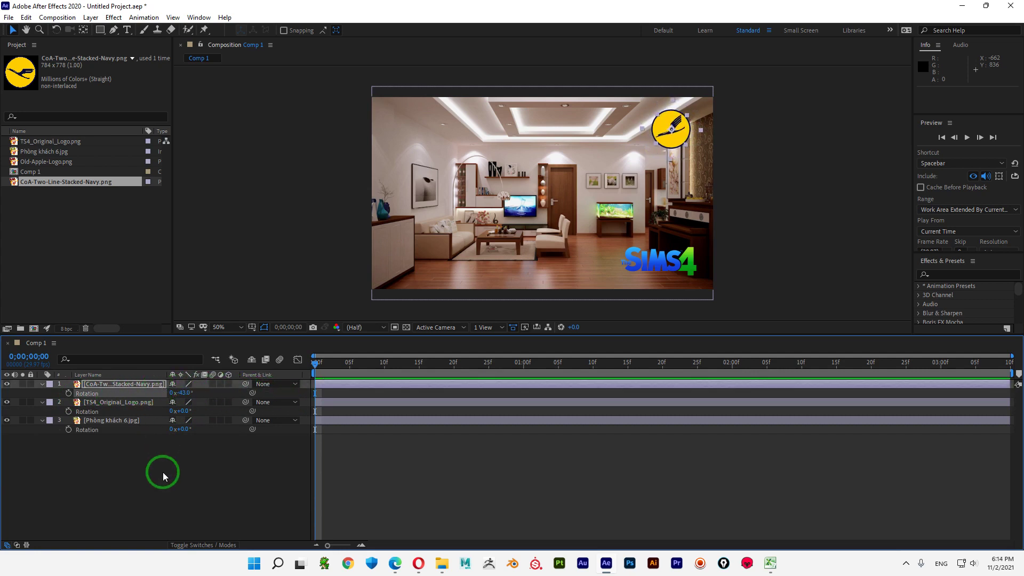
# - Show only the Opacity property of the yellow bird logo layer, try lowering the opacity, and undo the change
pyautogui.click(130, 384)
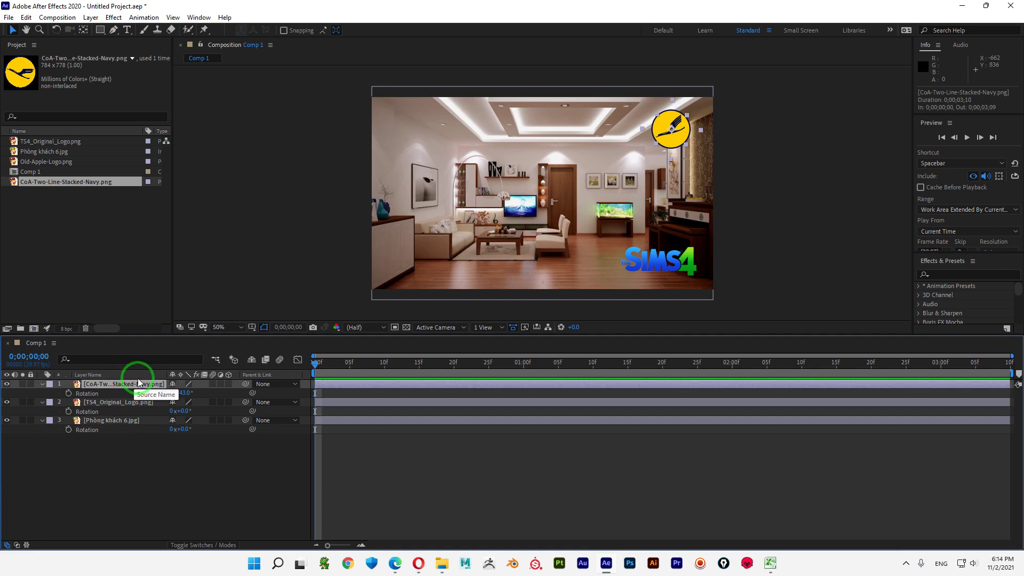
pyautogui.hotkey('ctrl', 'z')
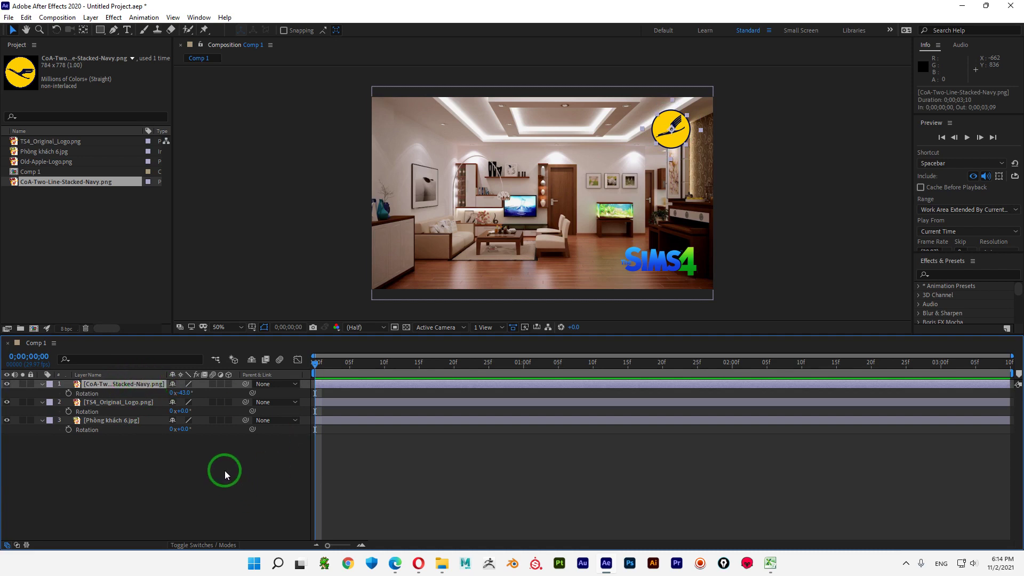
pyautogui.press('t')
pyautogui.moveTo(175, 394); pyautogui.dragTo(139, 392)
pyautogui.hotkey('ctrl', 'z')
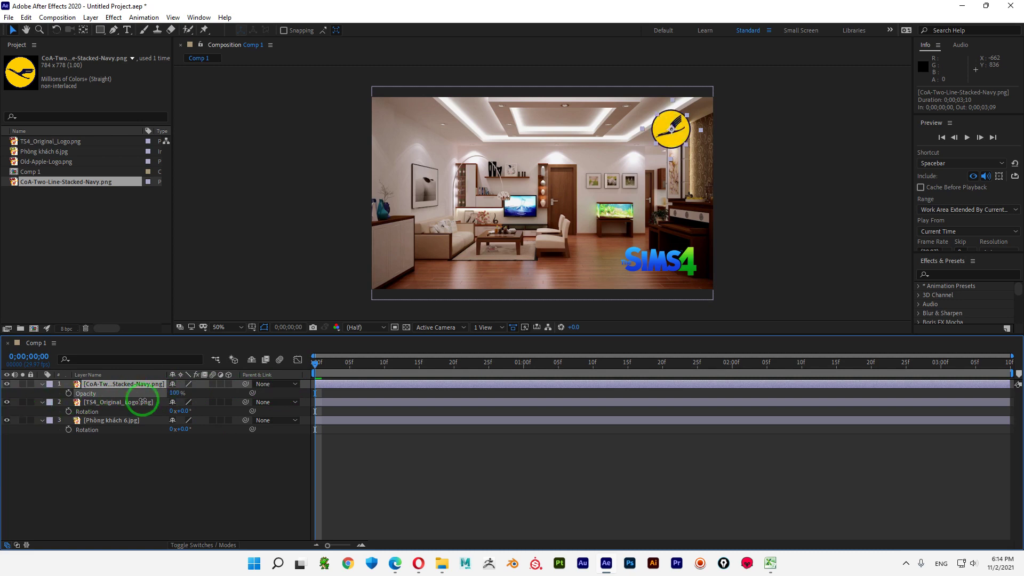
pyautogui.click(151, 485)
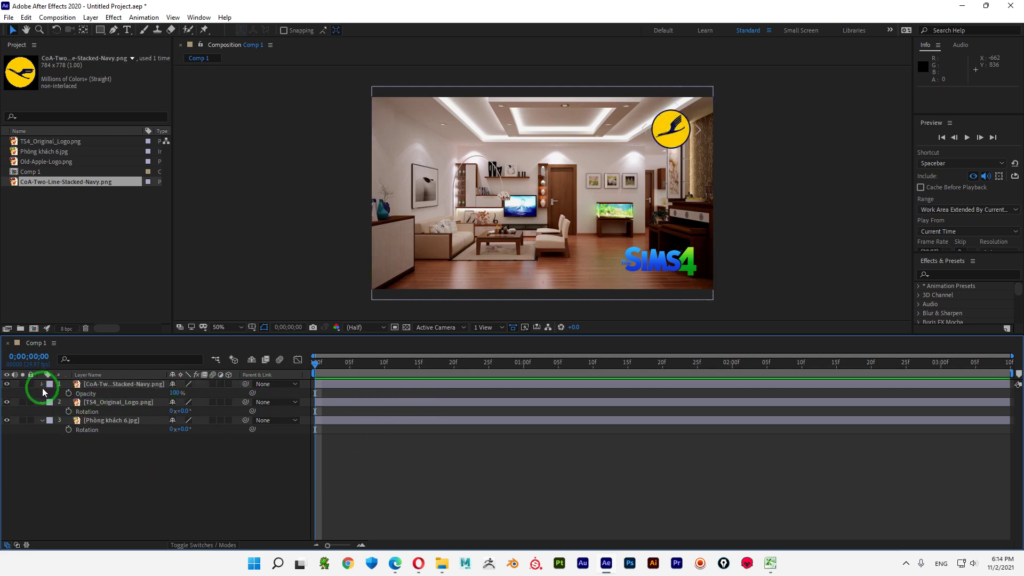
# - Collapse the properties of all three layers and expand the Transform group of the yellow bird logo layer
pyautogui.click(42, 384)
pyautogui.click(42, 393)
pyautogui.click(42, 402)
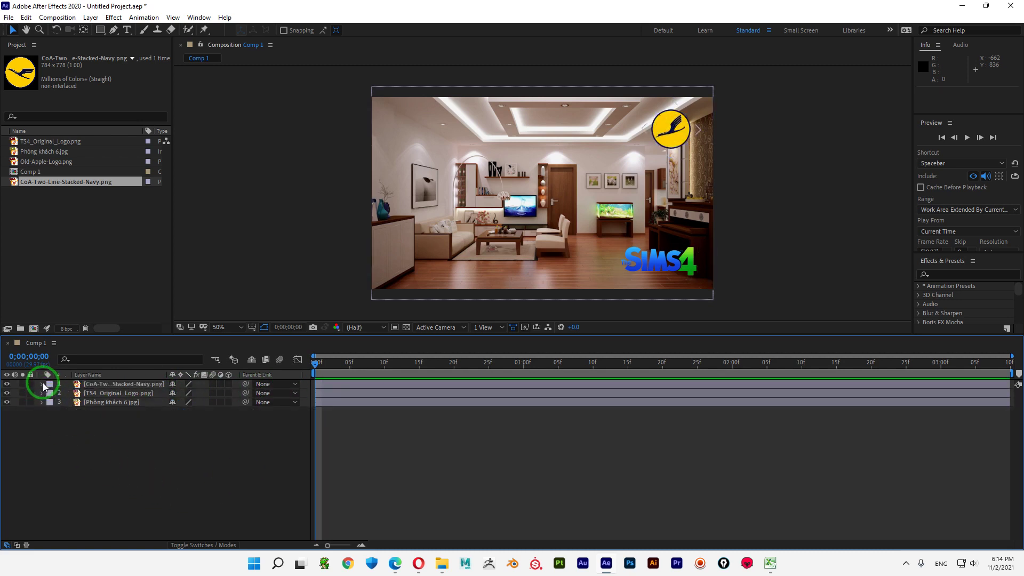
pyautogui.click(42, 384)
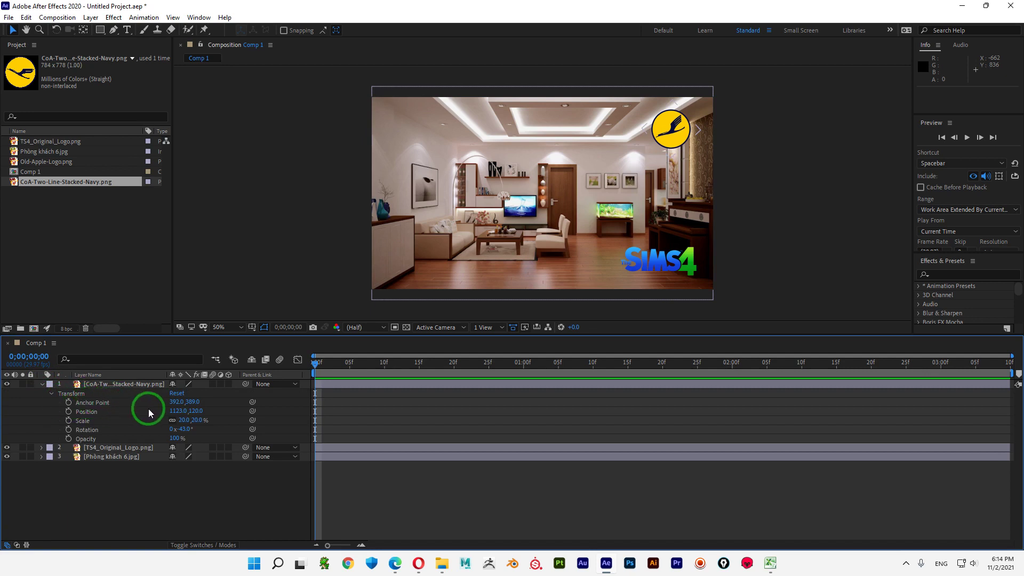
# - Show only the Anchor Point property of all layers, and collapse the layers again
pyautogui.press('a')
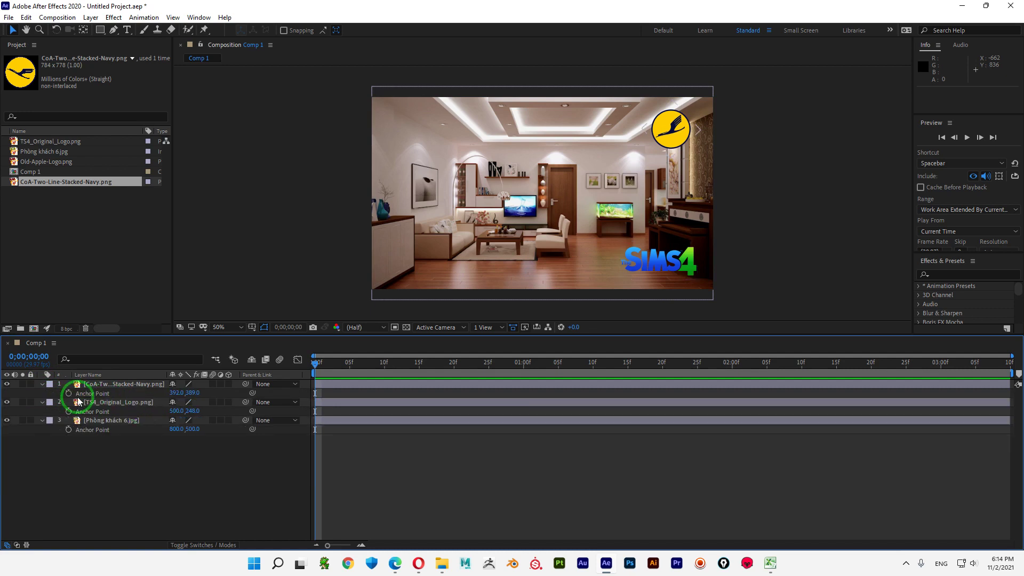
pyautogui.click(202, 404)
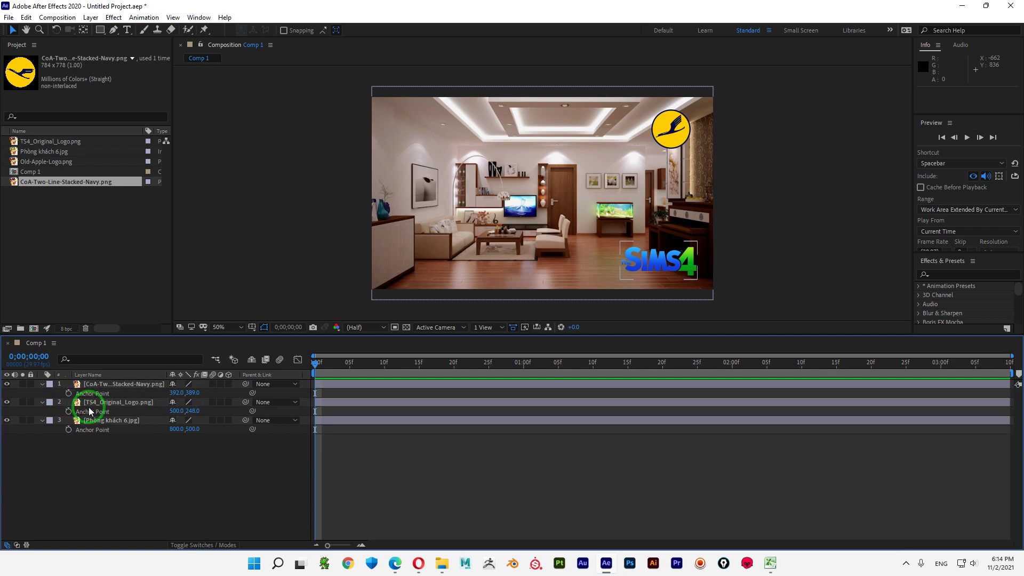
pyautogui.click(145, 370)
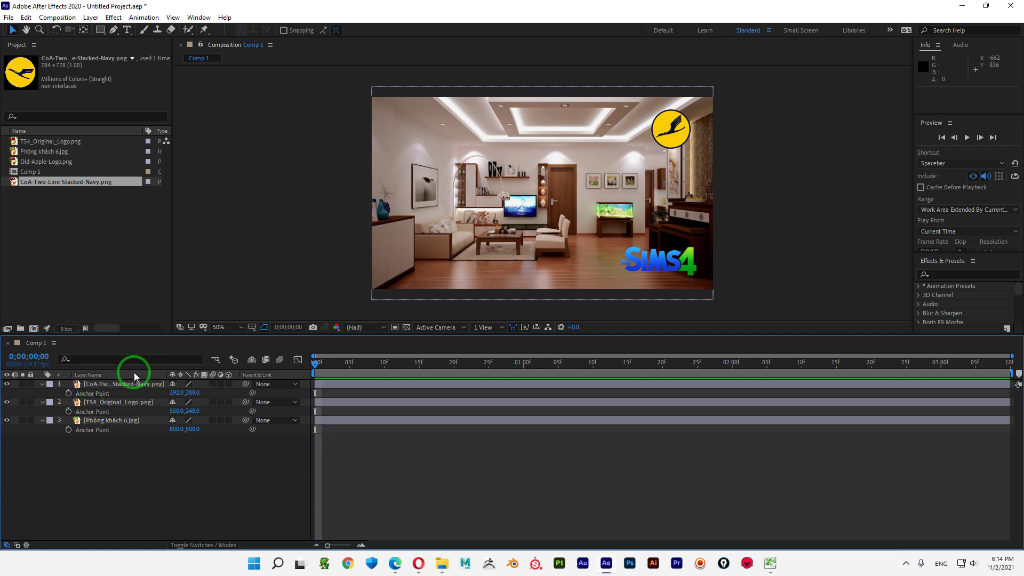
pyautogui.click(141, 404)
pyautogui.hotkey('ctrl', '`')
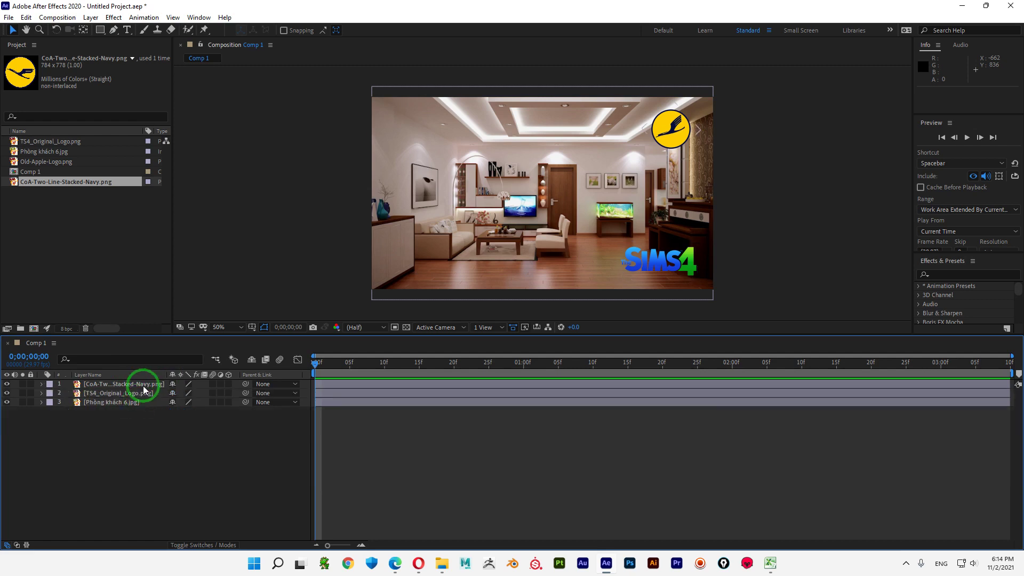
# - Try moving the SIMS 4 logo across the floor in the composition view, undo the move, and deselect all layers
pyautogui.click(125, 384)
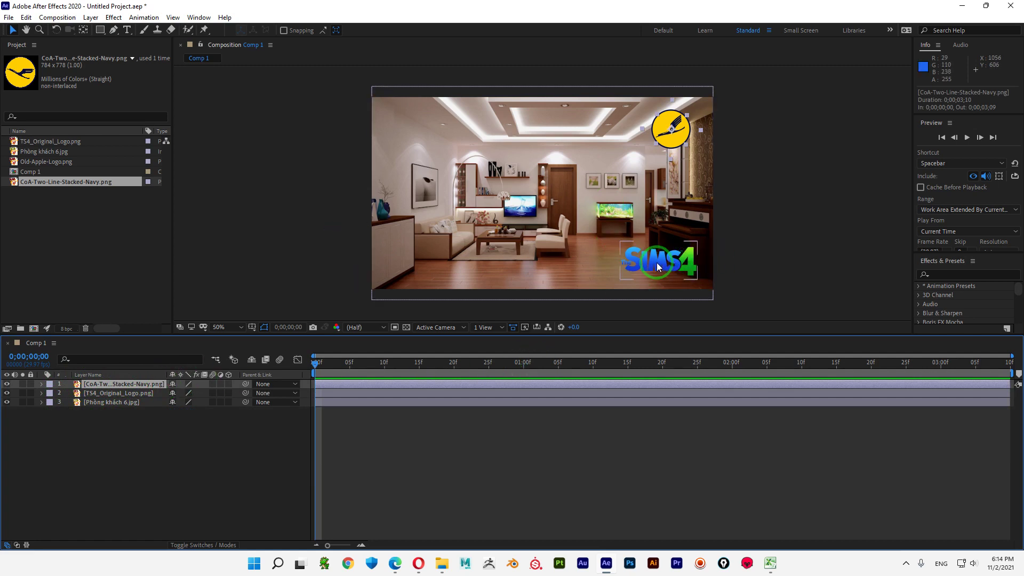
pyautogui.moveTo(657, 263); pyautogui.dragTo(470, 261)
pyautogui.hotkey('ctrl', 'z')
pyautogui.click(197, 423)
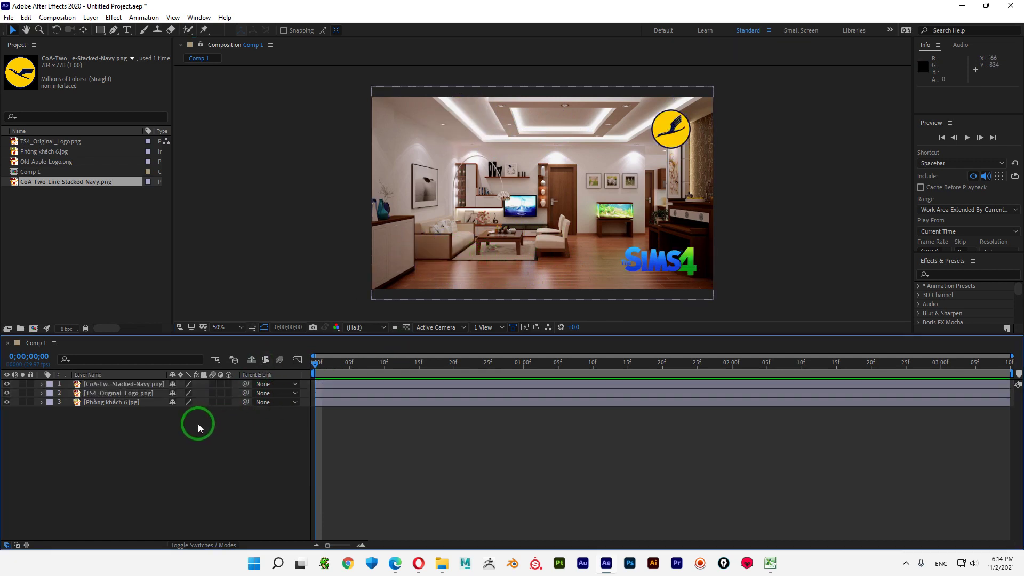
# - Move the SIMS 4 logo horizontally to the lower-left corner of the image, at about position 192, 612
pyautogui.click(117, 393)
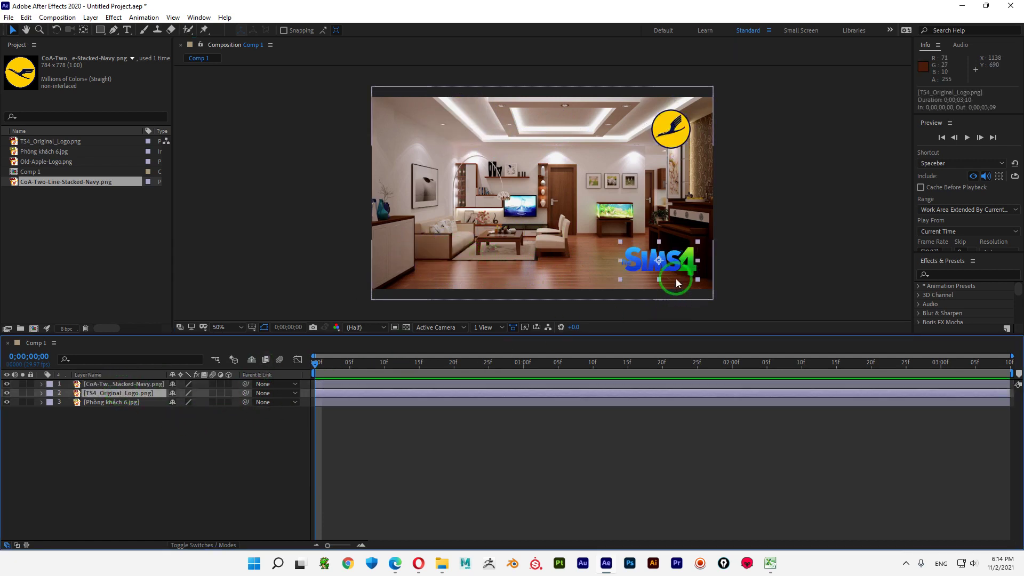
pyautogui.click(680, 260)
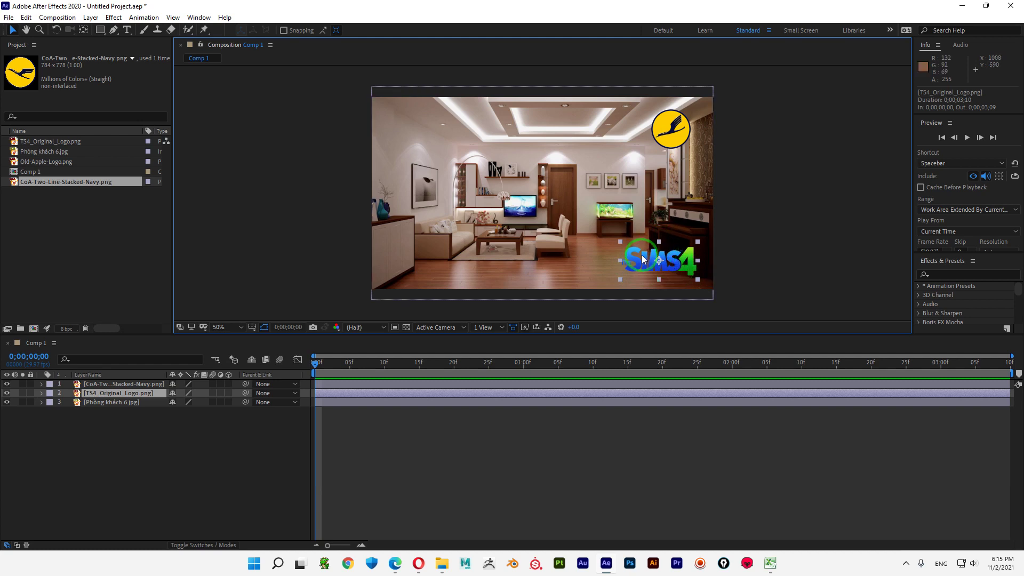
pyautogui.press('h')
pyautogui.moveTo(576, 258); pyautogui.dragTo(647, 258)
pyautogui.hotkey('shift', '/')
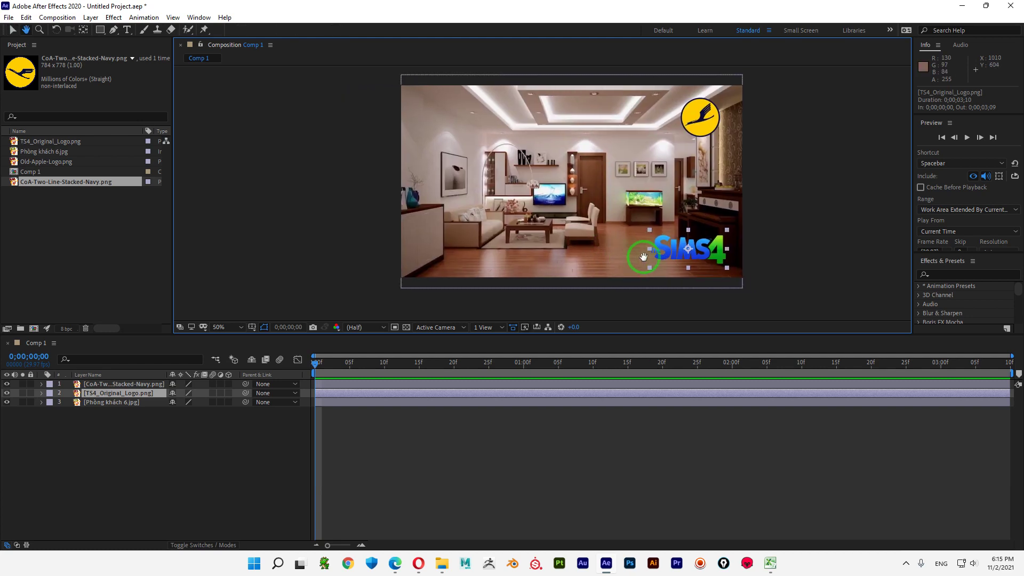
pyautogui.press('v')
pyautogui.click(103, 94)
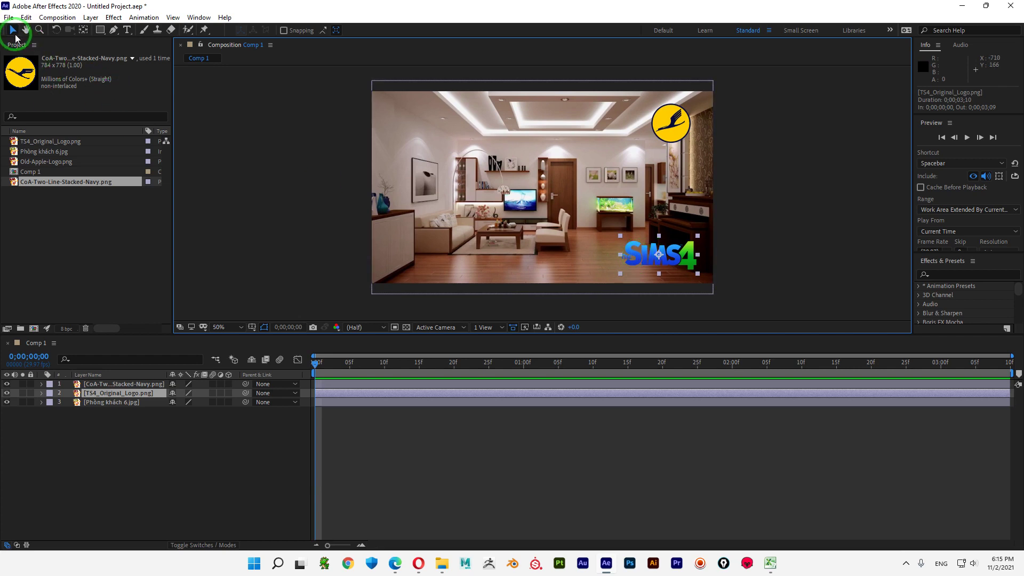
pyautogui.click(76, 88)
pyautogui.moveTo(640, 259); pyautogui.dragTo(400, 259)
pyautogui.click(563, 331)
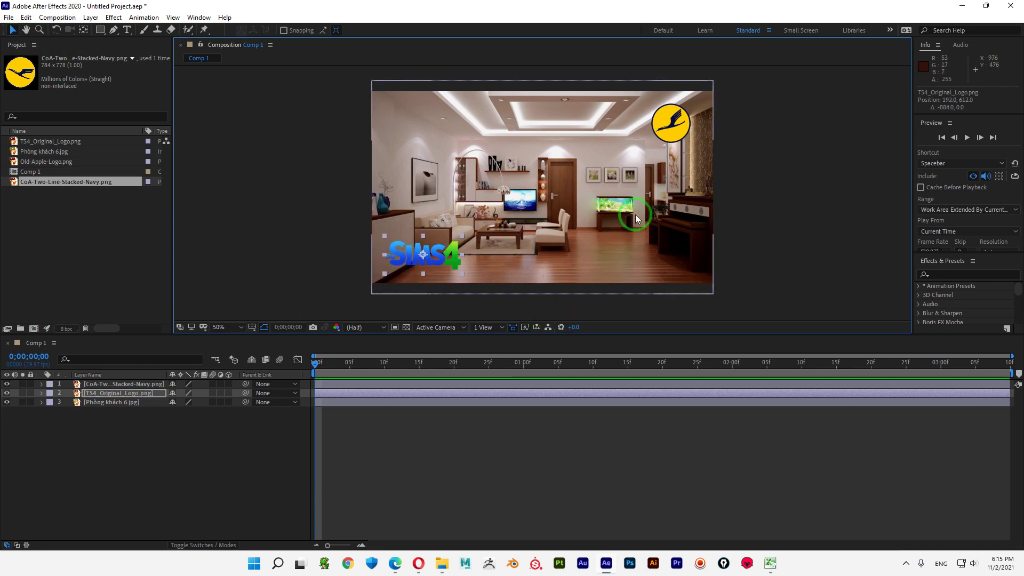
# - Move the yellow bird logo straight down to the lower-right corner of the image, at about position 1123, 604
pyautogui.click(670, 121)
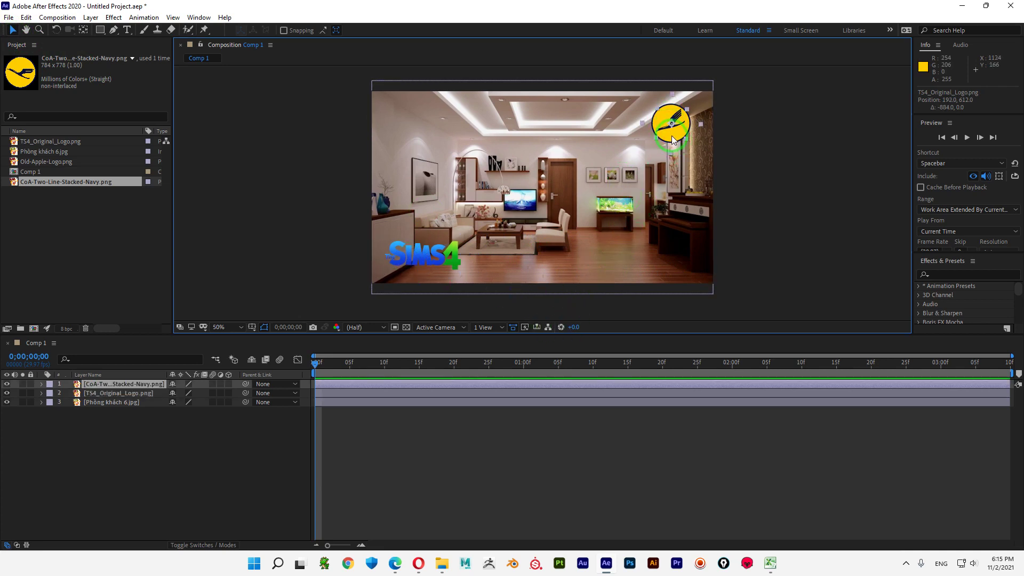
pyautogui.moveTo(674, 141); pyautogui.dragTo(683, 274)
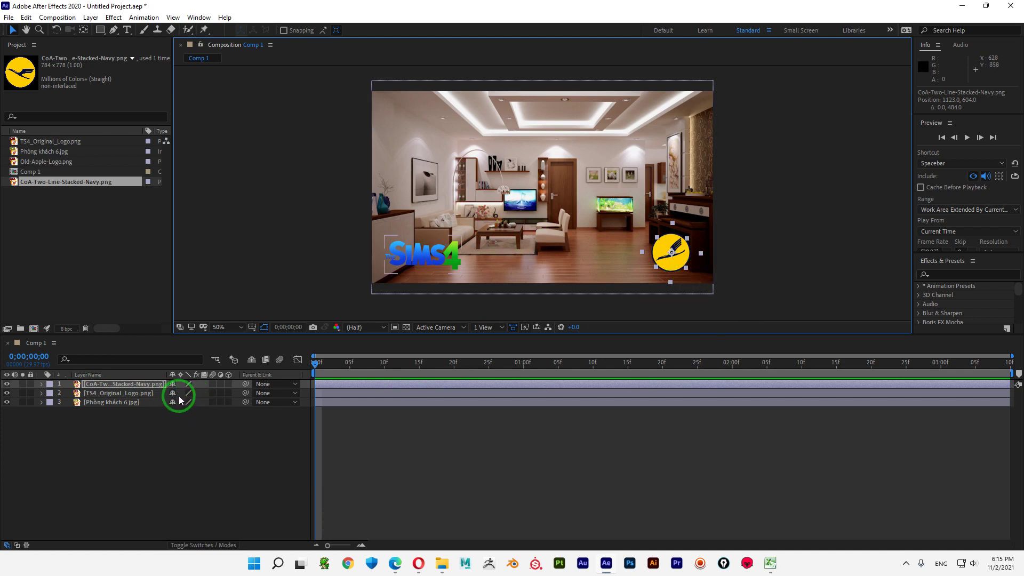
# - Select the TS4_Original_Logo.png layer and hide it from the composition
pyautogui.click(122, 384)
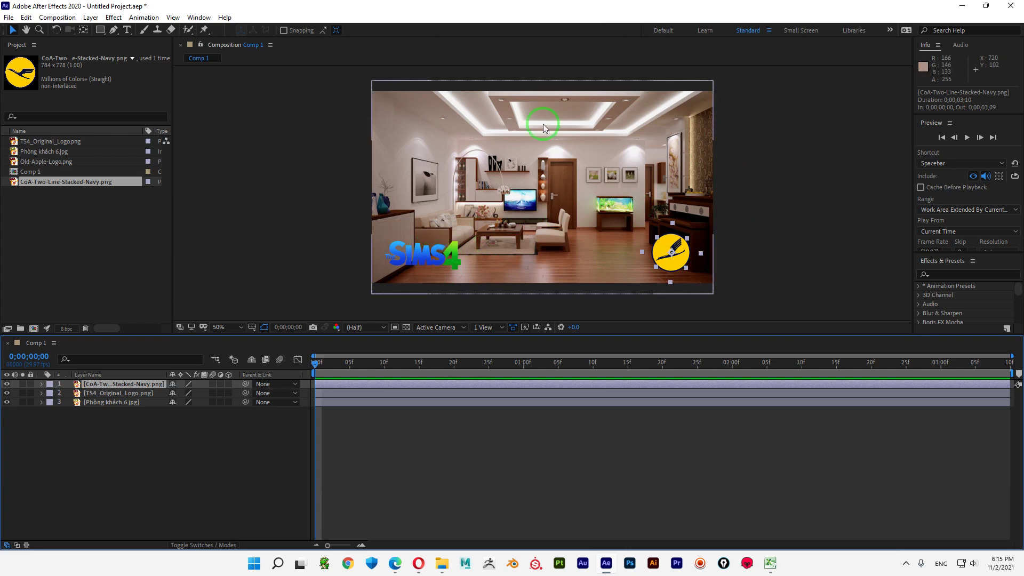
pyautogui.click(130, 393)
pyautogui.click(124, 386)
pyautogui.click(133, 393)
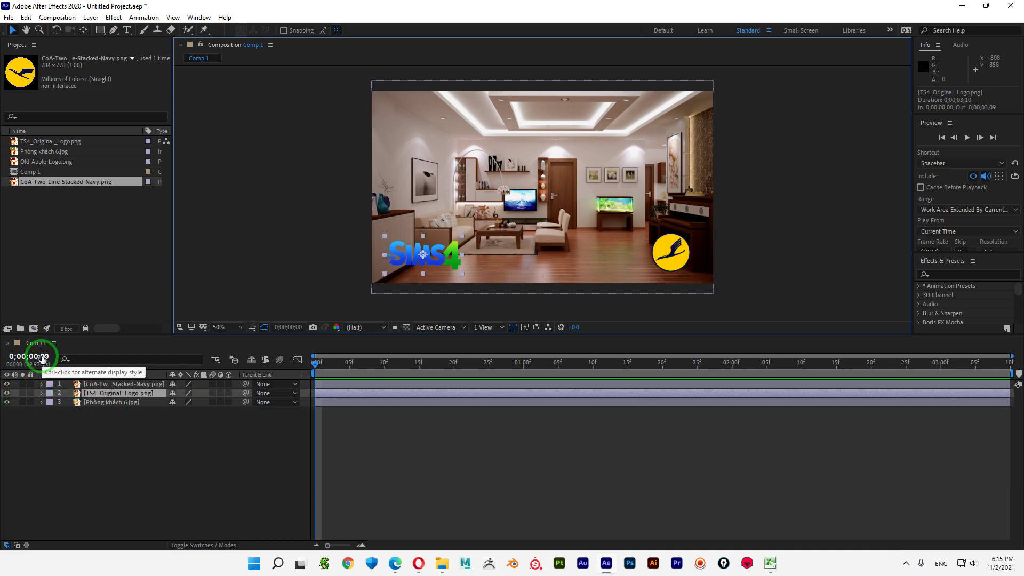
pyautogui.click(7, 394)
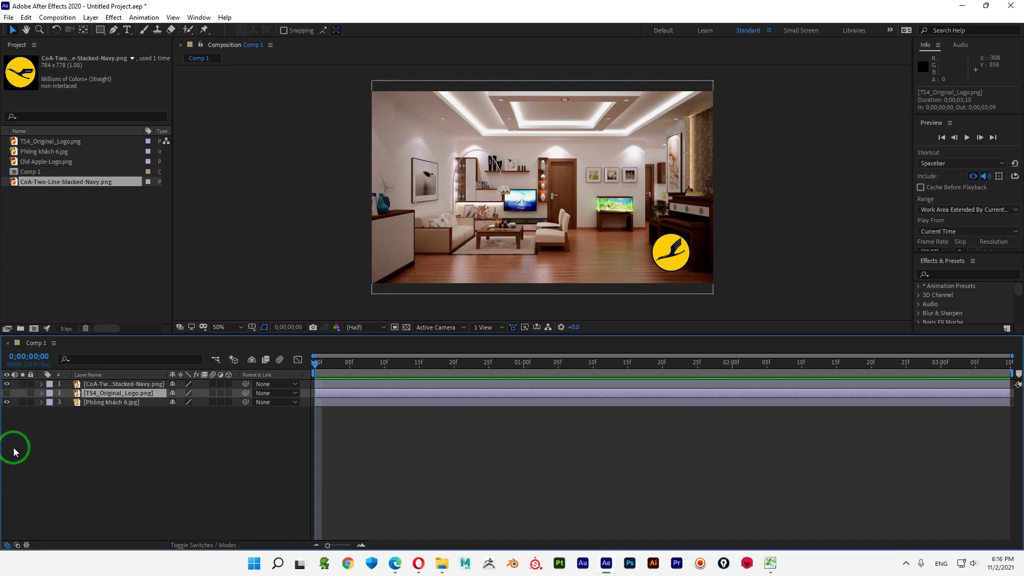
# - Try moving the living-room background, undo the move, and lock the Phòng khách 6.jpg layer
pyautogui.moveTo(618, 269)
pyautogui.mouseDown()
pyautogui.moveTo(603, 270)
pyautogui.moveTo(635, 243)
pyautogui.moveTo(598, 282)
pyautogui.moveTo(622, 277)
pyautogui.mouseUp()
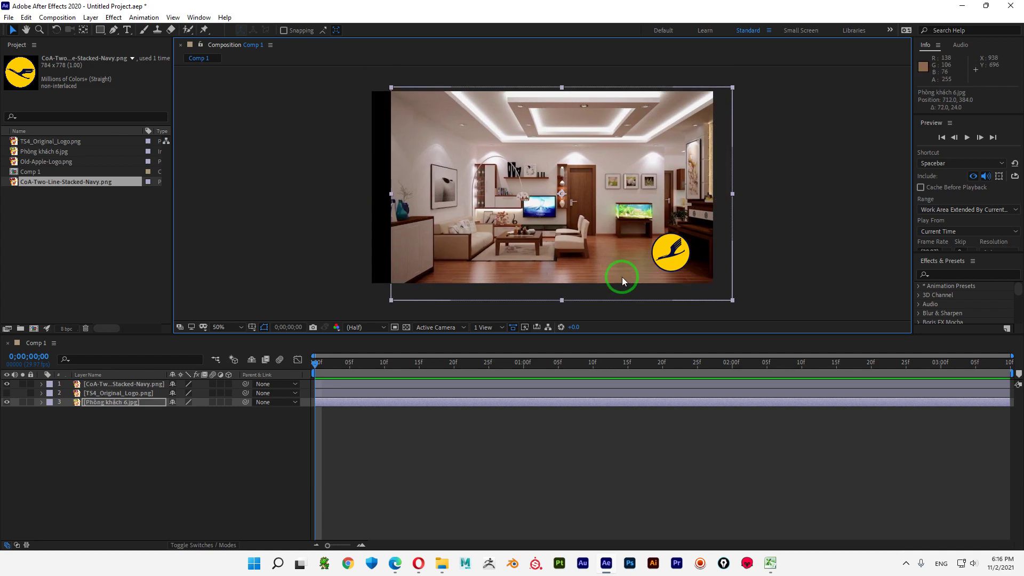
pyautogui.hotkey('ctrl', 'z')
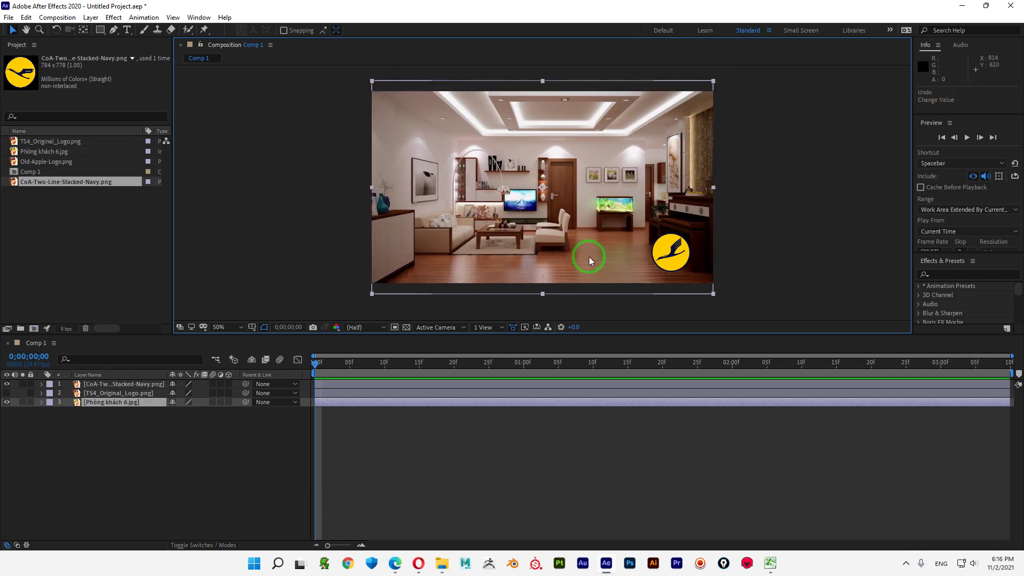
pyautogui.click(30, 402)
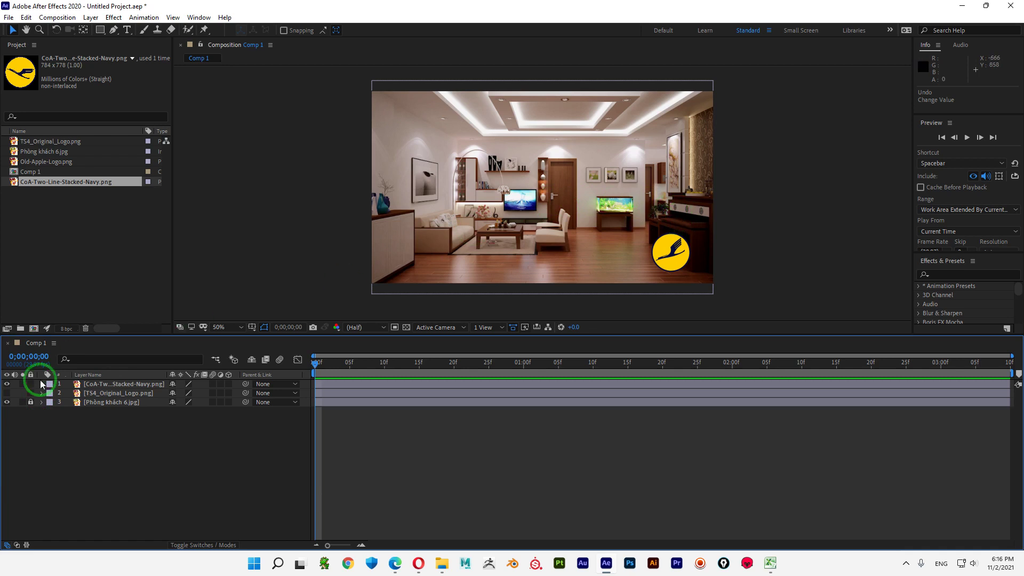
# - Make the TS4_Original_Logo.png layer visible again and switch the selection between the two logo layers, ending on the yellow bird logo
pyautogui.click(6, 393)
pyautogui.click(112, 380)
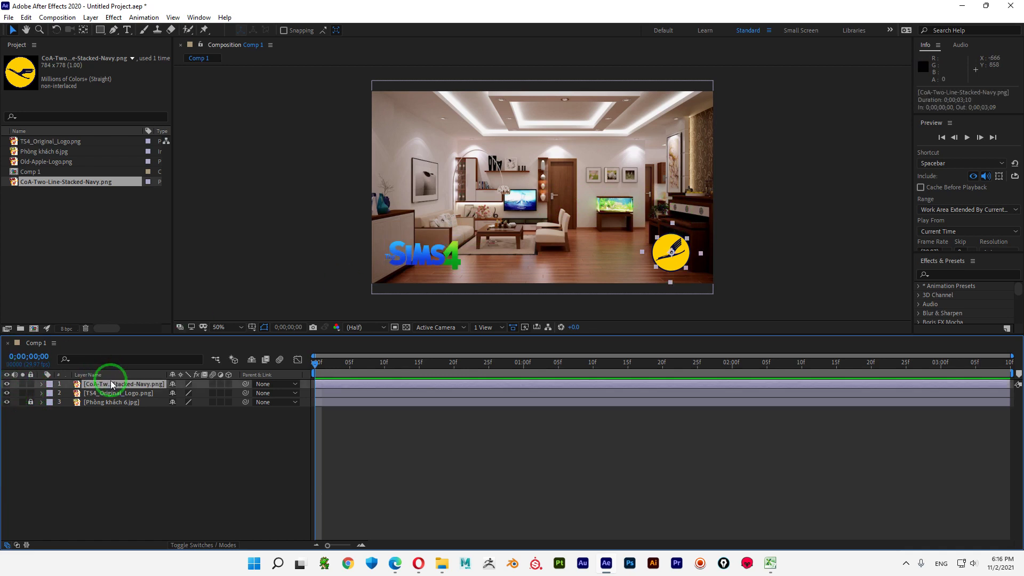
pyautogui.click(115, 395)
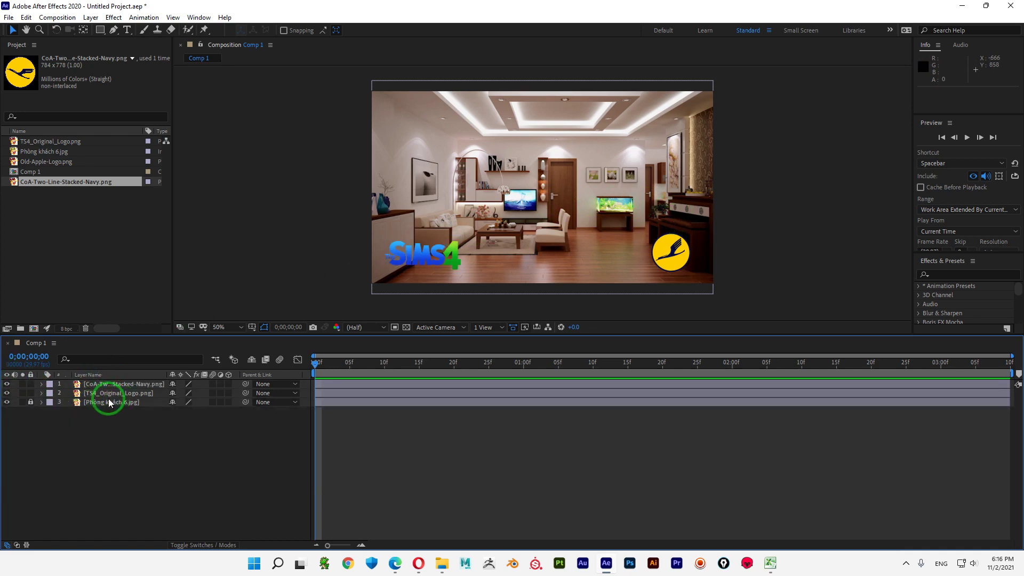
pyautogui.click(114, 393)
pyautogui.click(121, 381)
pyautogui.click(118, 393)
pyautogui.click(130, 383)
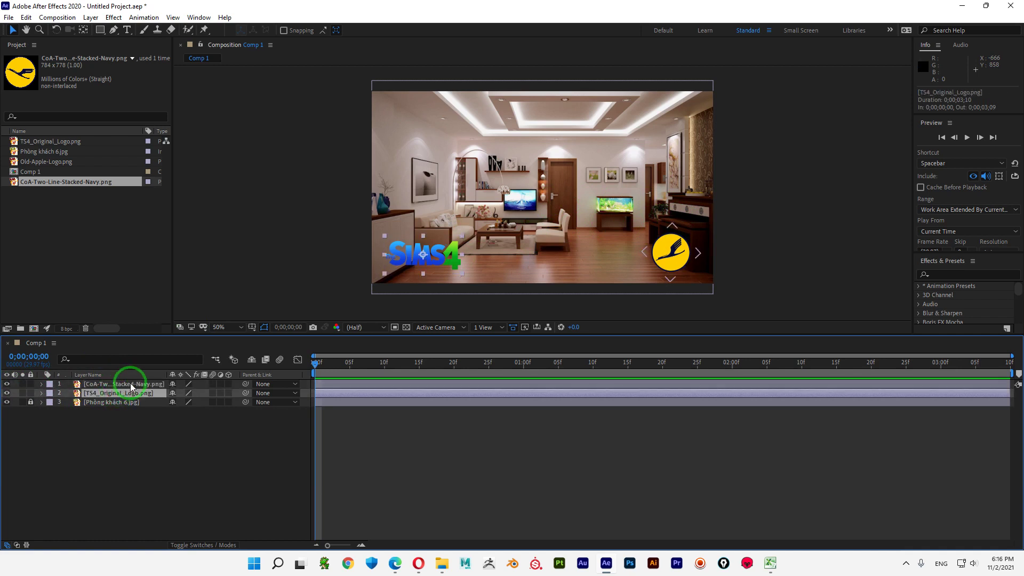
pyautogui.click(29, 393)
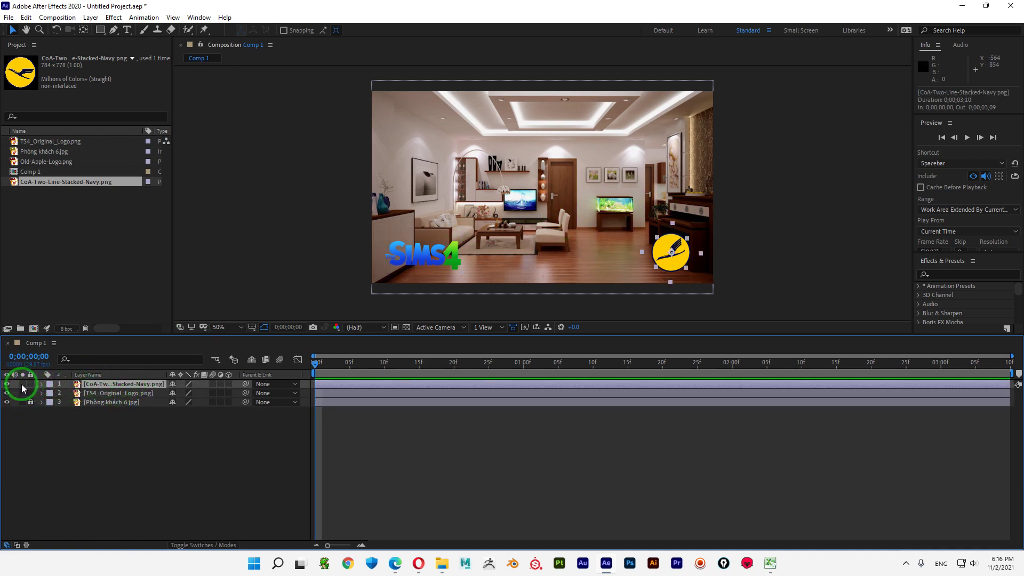
# - Solo the three layers one after another and turn soloing off again for all of them
pyautogui.click(23, 384)
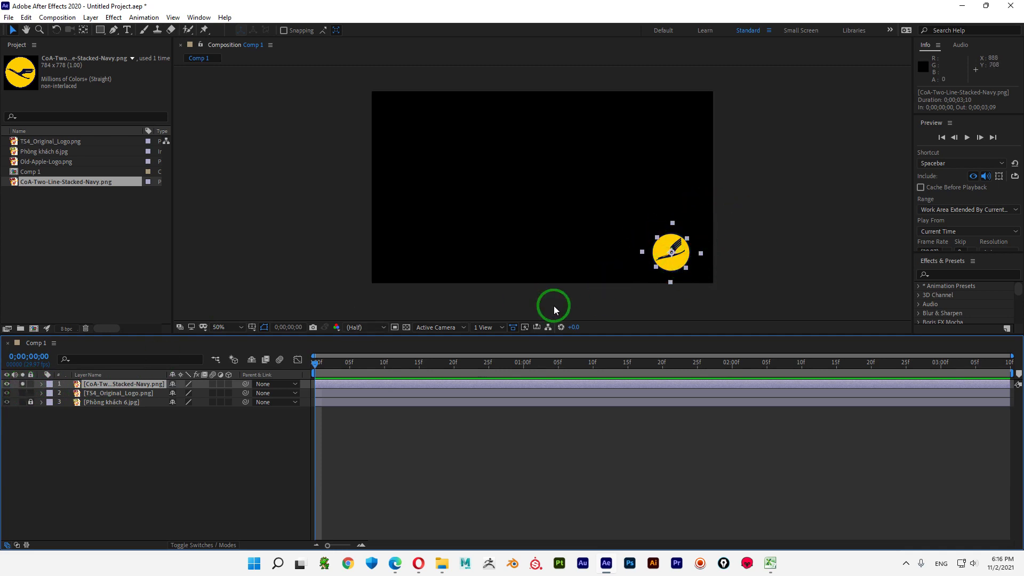
pyautogui.click(23, 393)
pyautogui.click(23, 402)
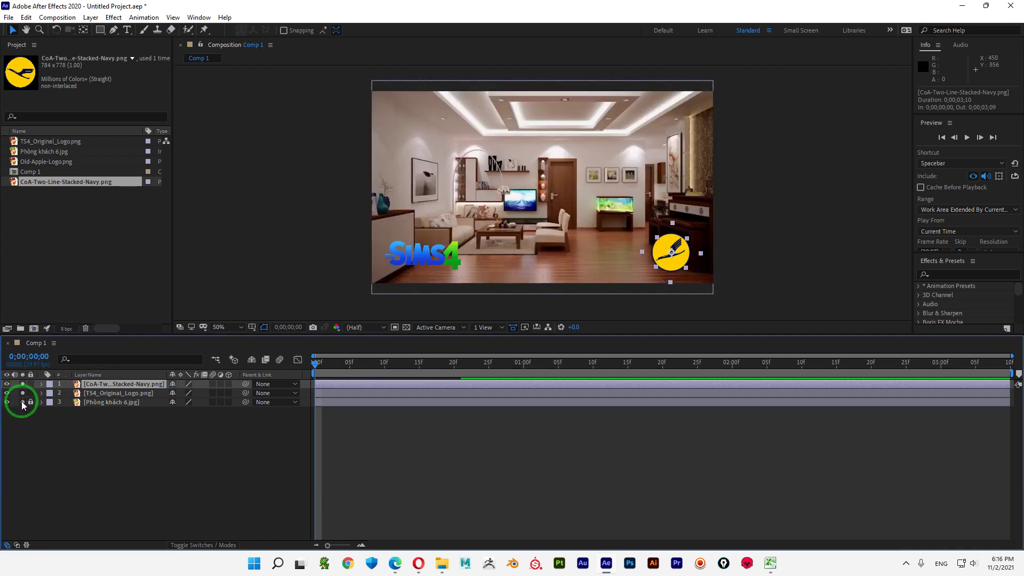
pyautogui.click(22, 402)
pyautogui.click(22, 393)
pyautogui.click(23, 384)
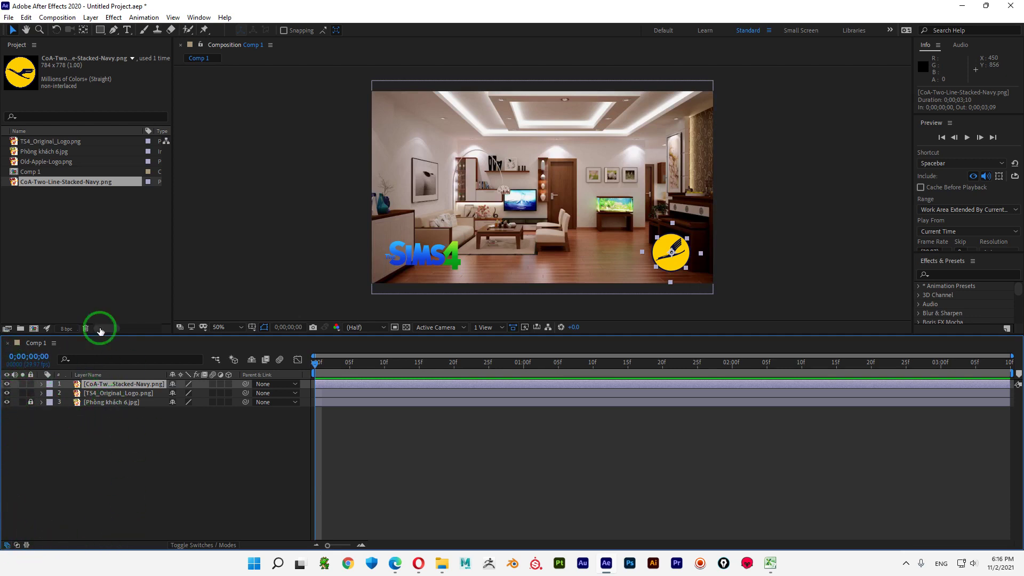
pyautogui.click(22, 384)
pyautogui.click(22, 384)
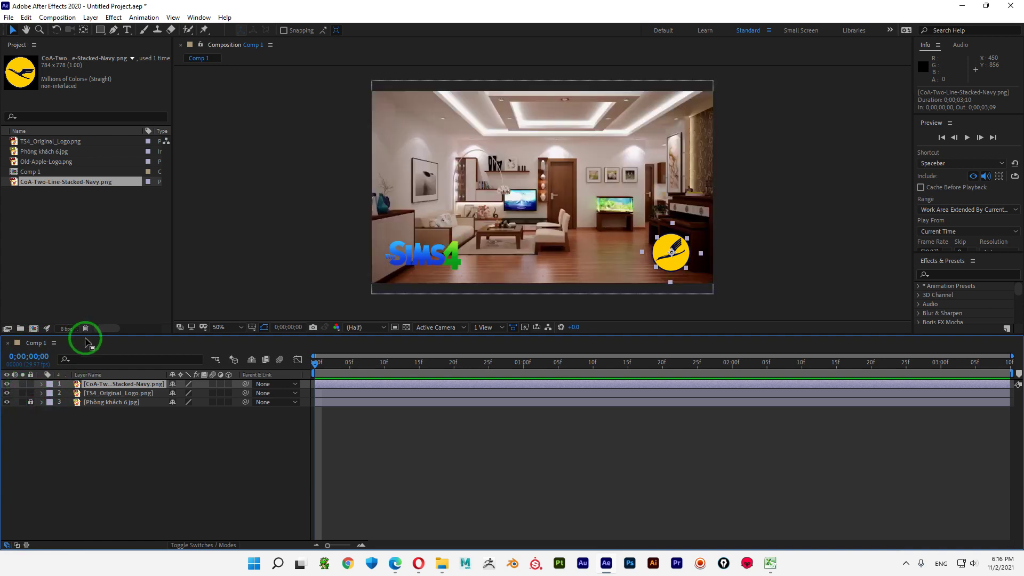
# - Unlock the Phòng khách 6.jpg layer and set the label colours to Fuchsia for the yellow bird logo, Sandstone for TS4_Original_Logo.png and Yellow for the background
pyautogui.click(49, 385)
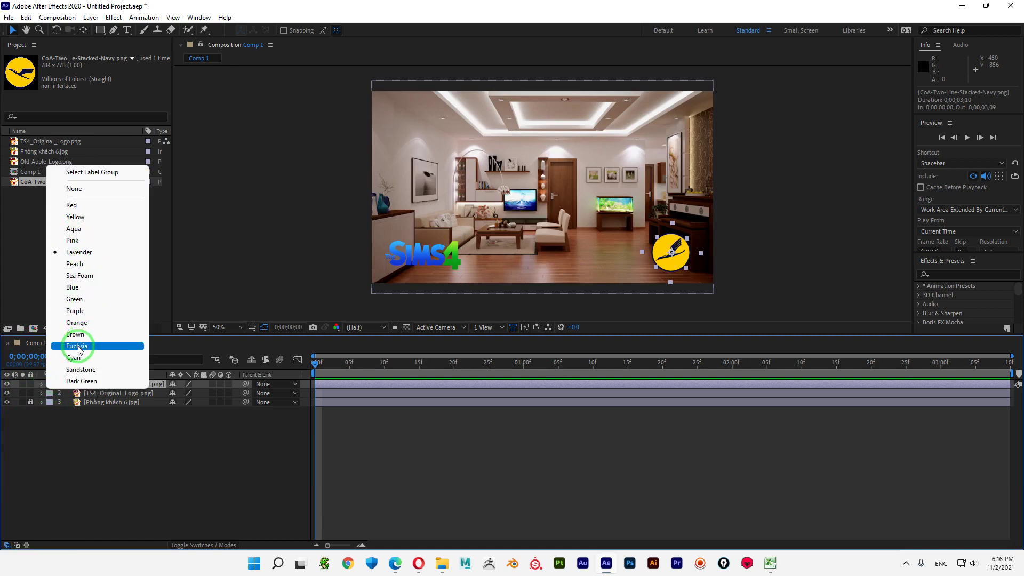
pyautogui.click(78, 347)
pyautogui.click(49, 394)
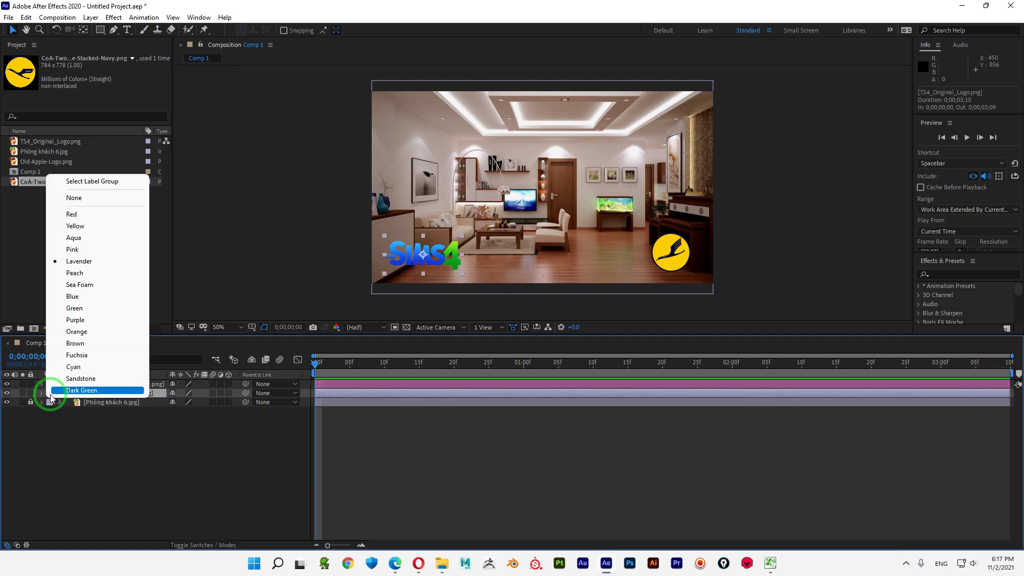
pyautogui.click(74, 378)
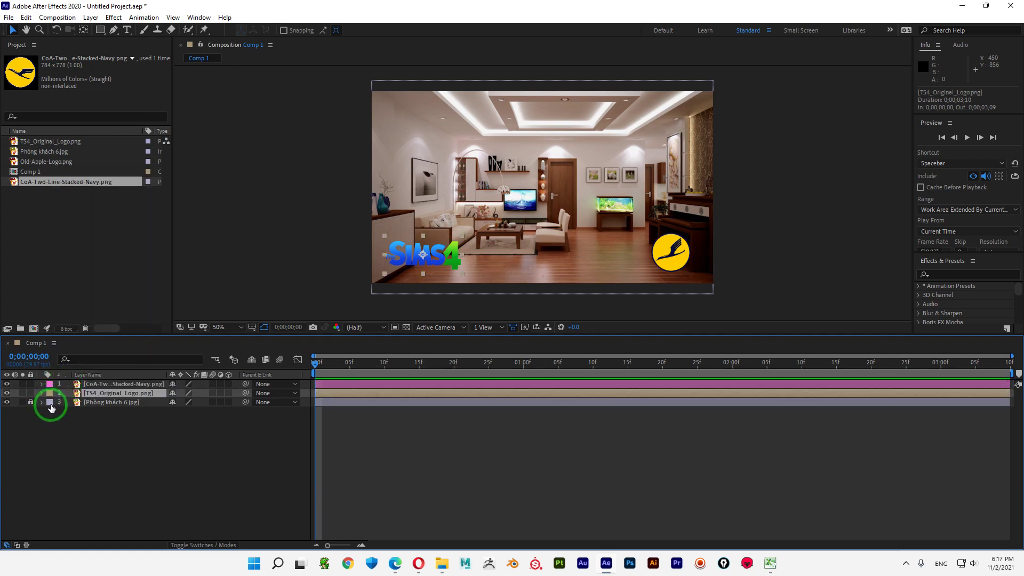
pyautogui.click(64, 338)
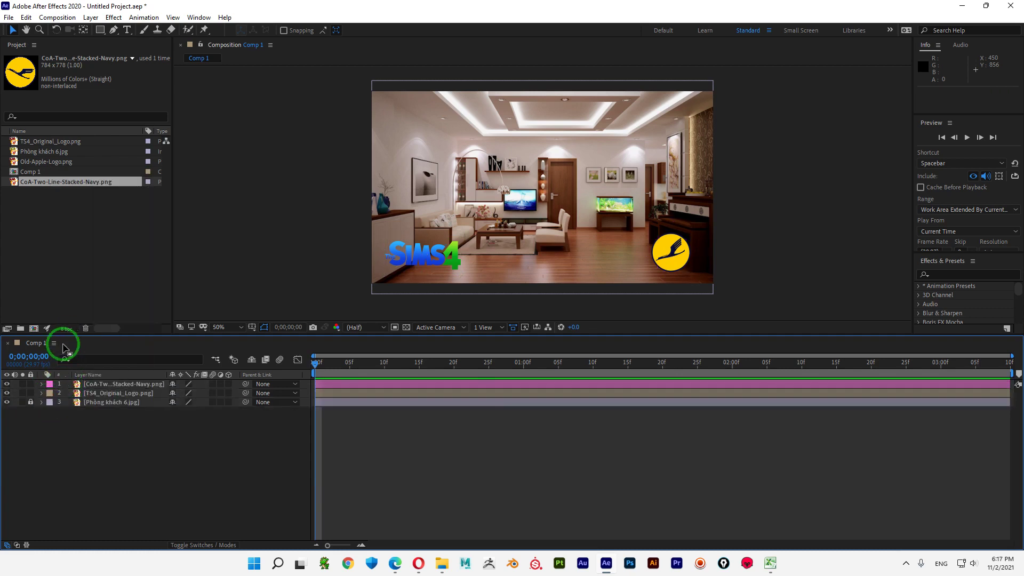
pyautogui.click(49, 402)
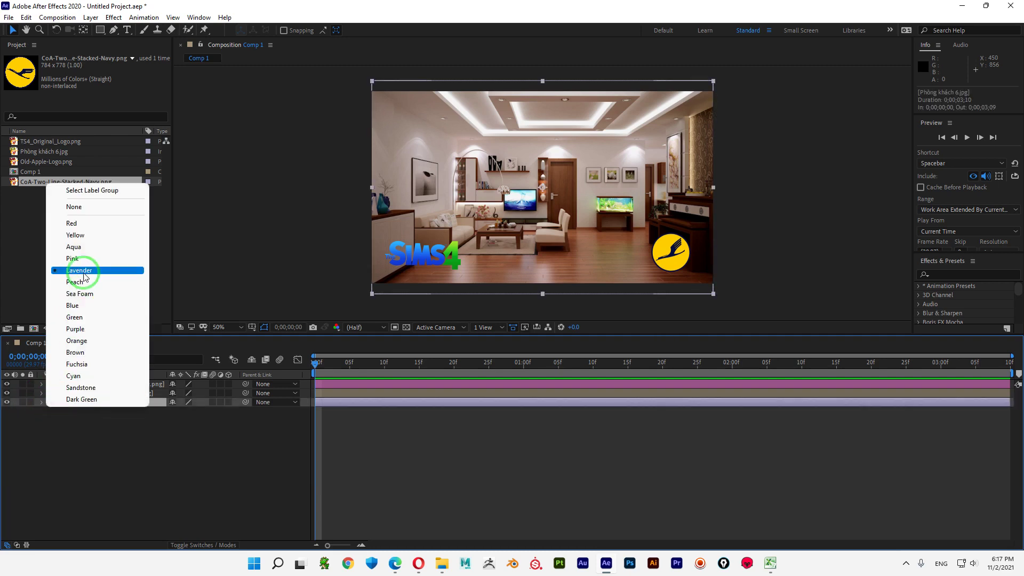
pyautogui.click(74, 235)
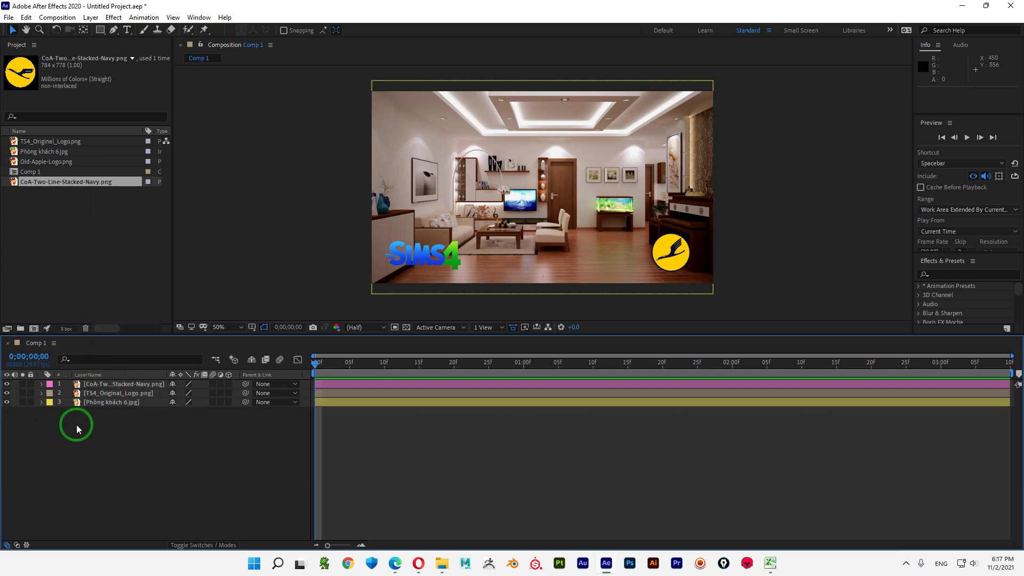
# - Play the composition from its start and select its layers in turn, ending on the yellow bird logo layer
pyautogui.click(125, 404)
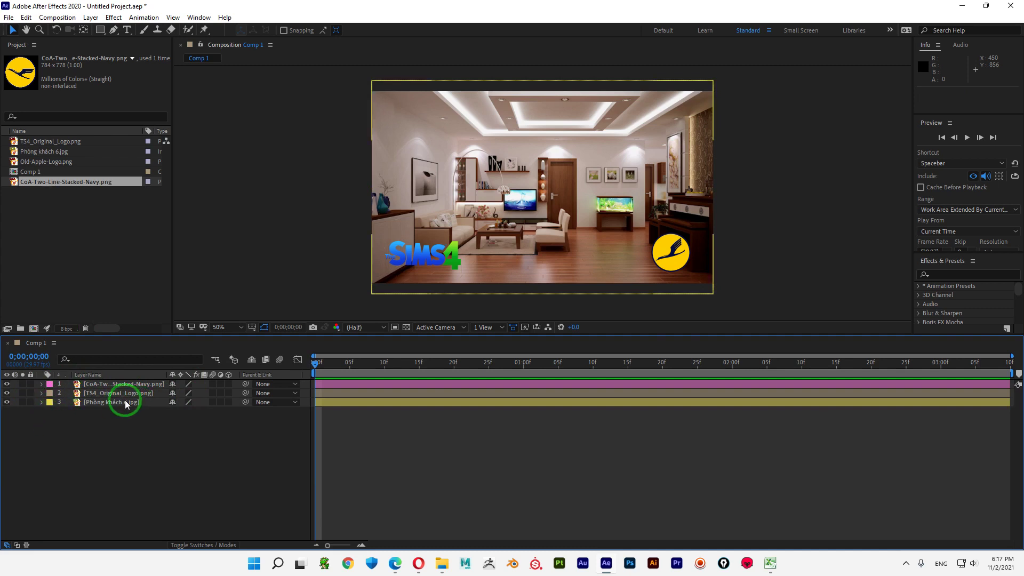
pyautogui.click(125, 404)
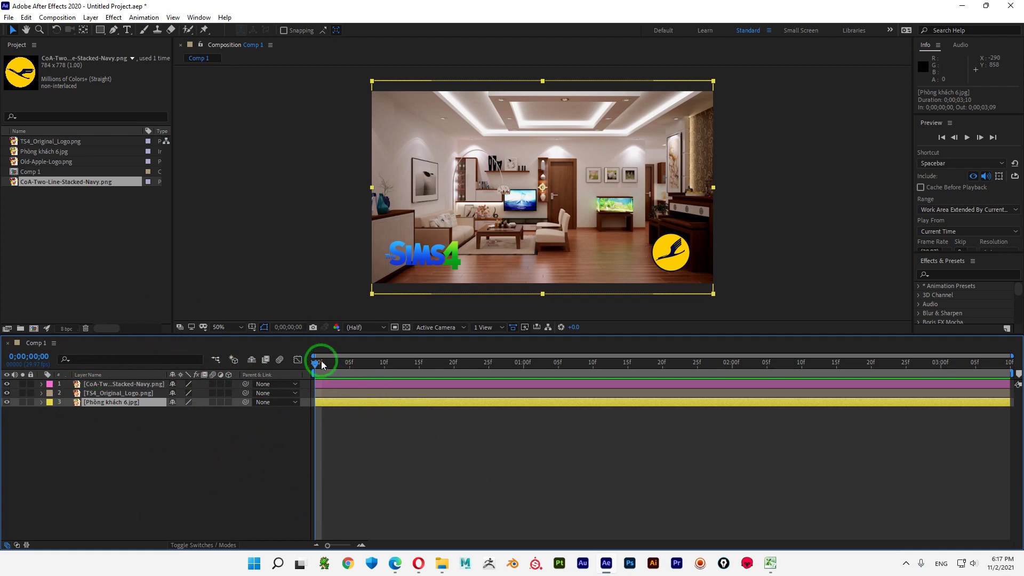
pyautogui.moveTo(315, 364); pyautogui.dragTo(229, 403)
pyautogui.press('space')
pyautogui.press('space')
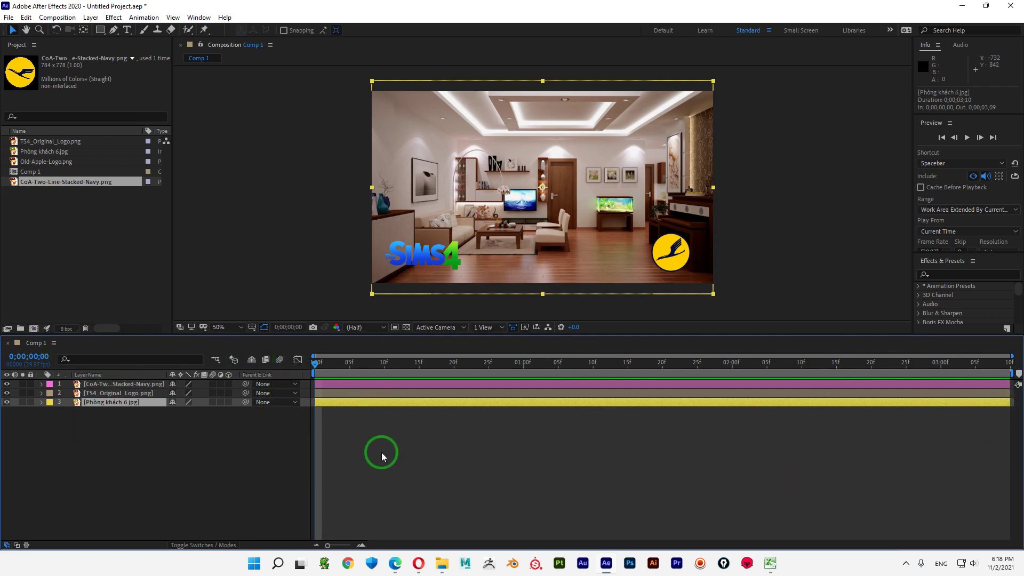
pyautogui.click(382, 384)
pyautogui.click(376, 395)
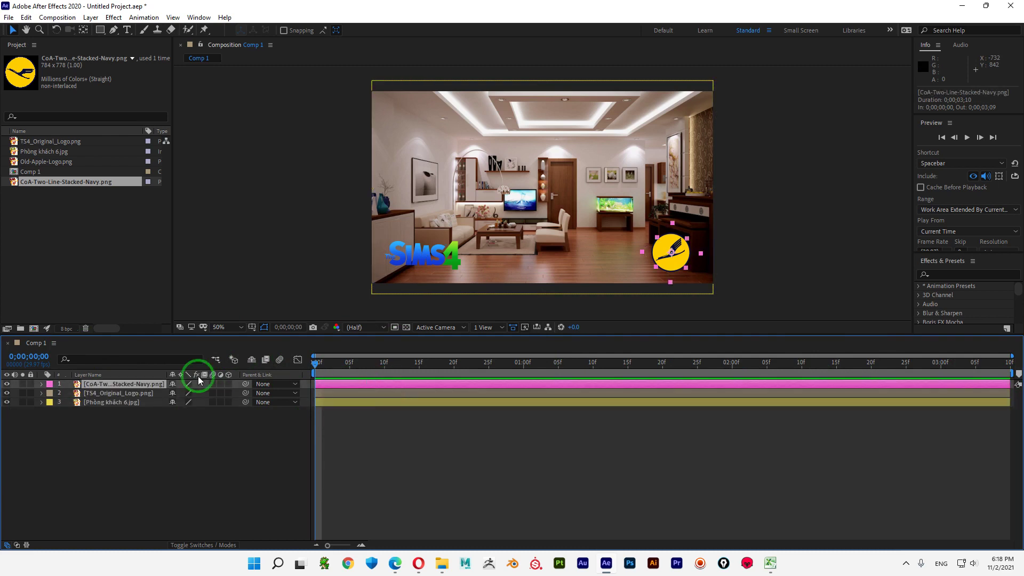
pyautogui.click(132, 402)
pyautogui.click(138, 384)
# - Shorten the work area to end at 0;00;01;13 and restore it to the full composition length
pyautogui.moveTo(1014, 372); pyautogui.dragTo(622, 373)
pyautogui.moveTo(496, 369); pyautogui.dragTo(325, 382)
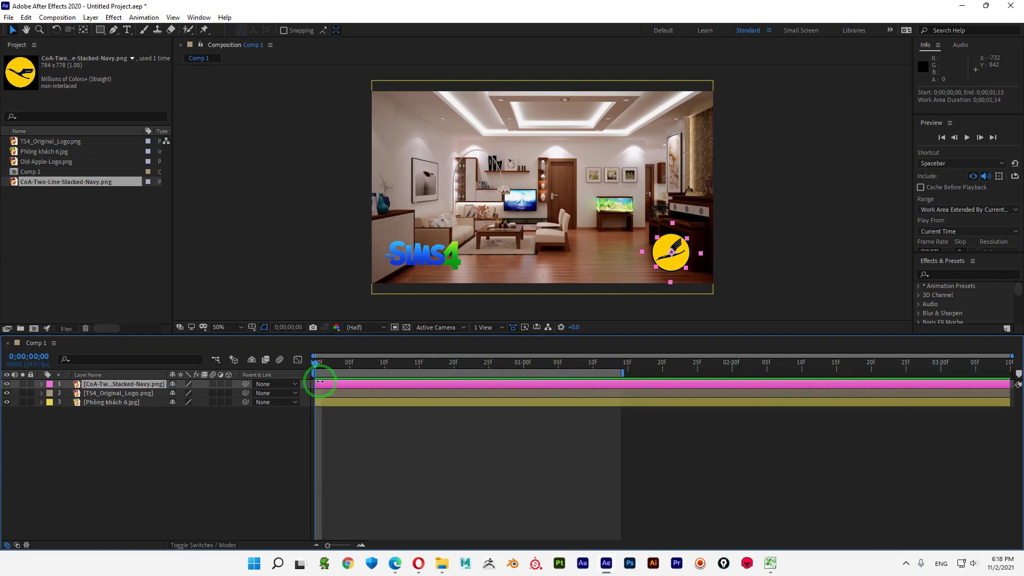
pyautogui.doubleClick(594, 373)
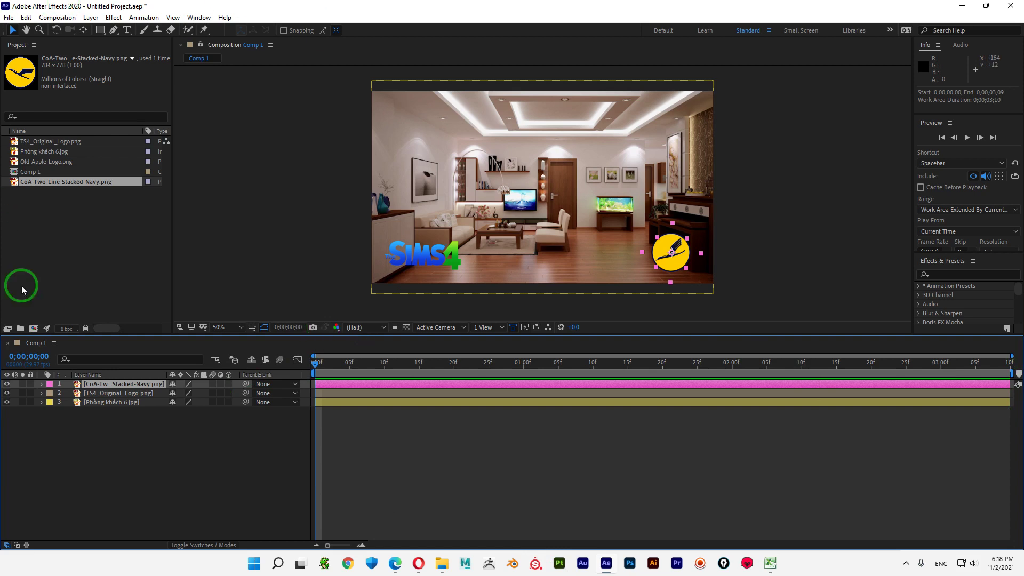
# - Hide the TS4_Original_Logo.png layer and reset the yellow bird logo's Rotation to 0°
pyautogui.click(6, 393)
pyautogui.click(665, 267)
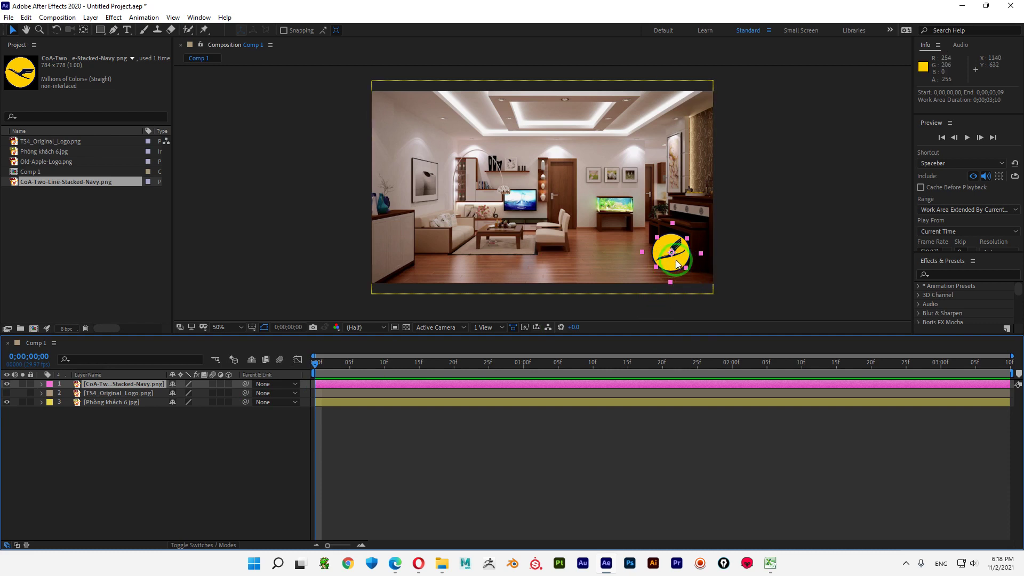
pyautogui.click(103, 385)
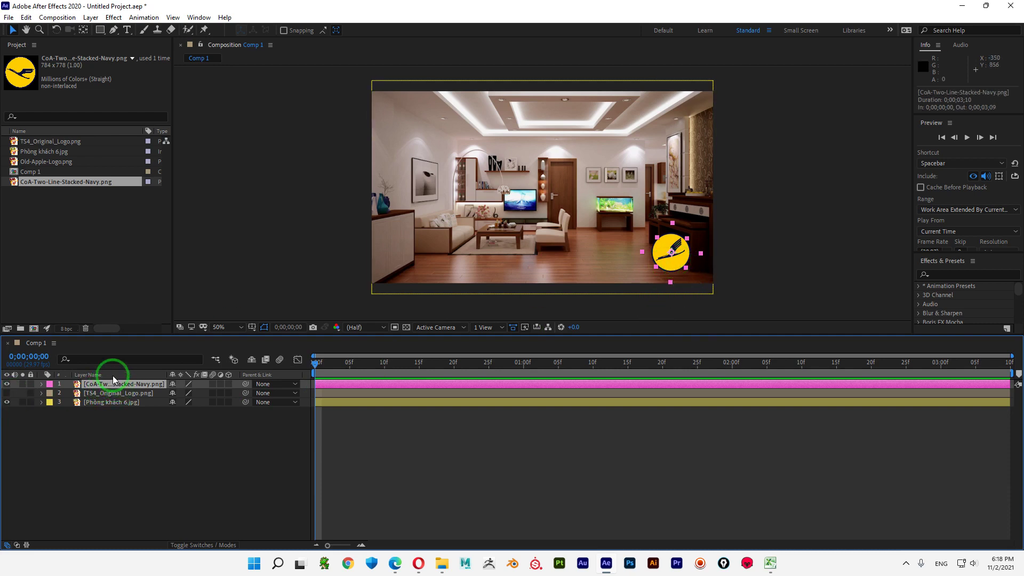
pyautogui.press('r')
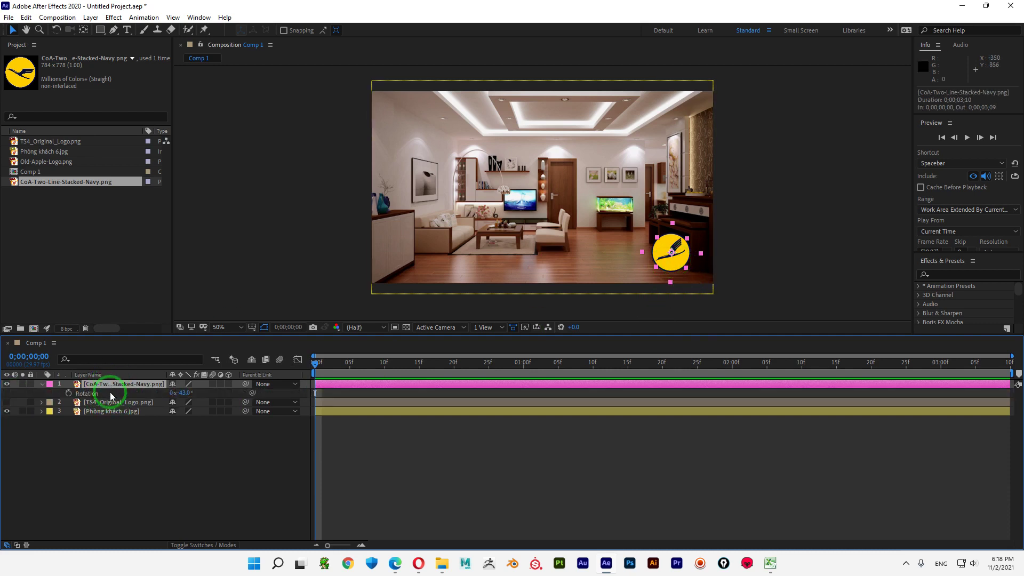
pyautogui.click(180, 394)
pyautogui.click(181, 393)
pyautogui.press('Return')
pyautogui.click(245, 508)
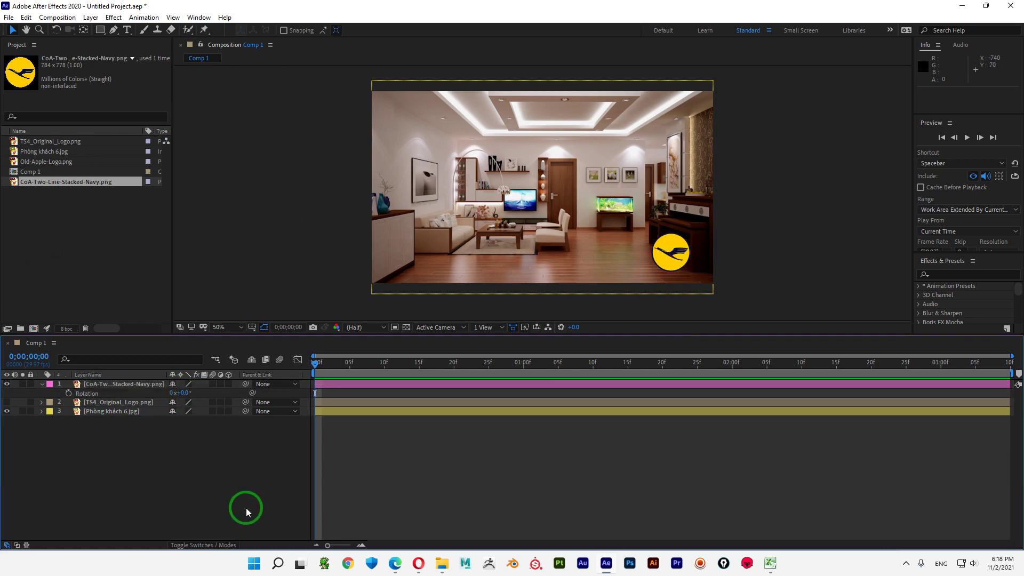
# - Show the yellow bird logo's Position alongside its Rotation and move the logo beyond the right edge of the frame to X 1378
pyautogui.click(378, 272)
pyautogui.click(856, 253)
pyautogui.click(93, 385)
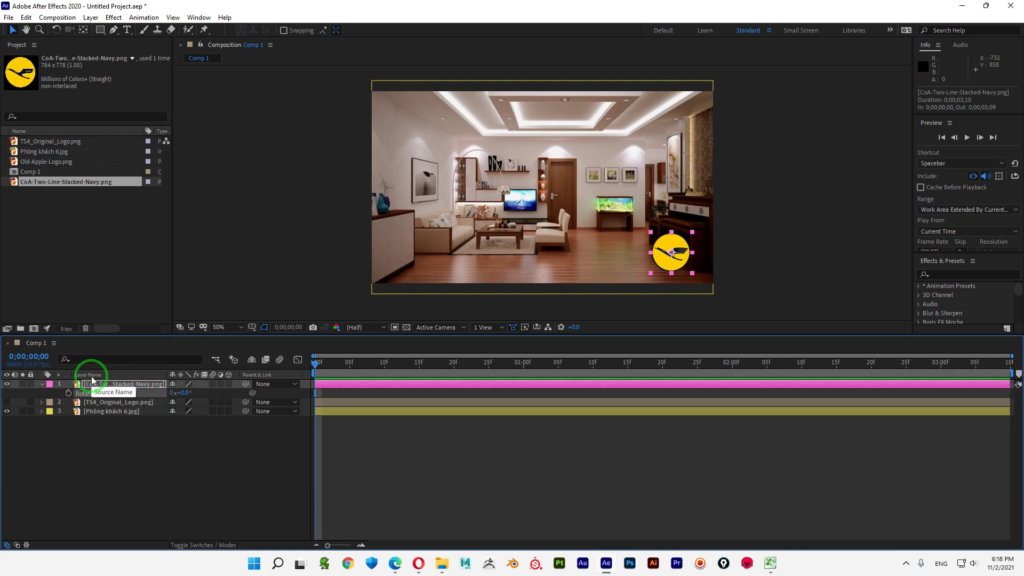
pyautogui.hotkey('shift', 'p')
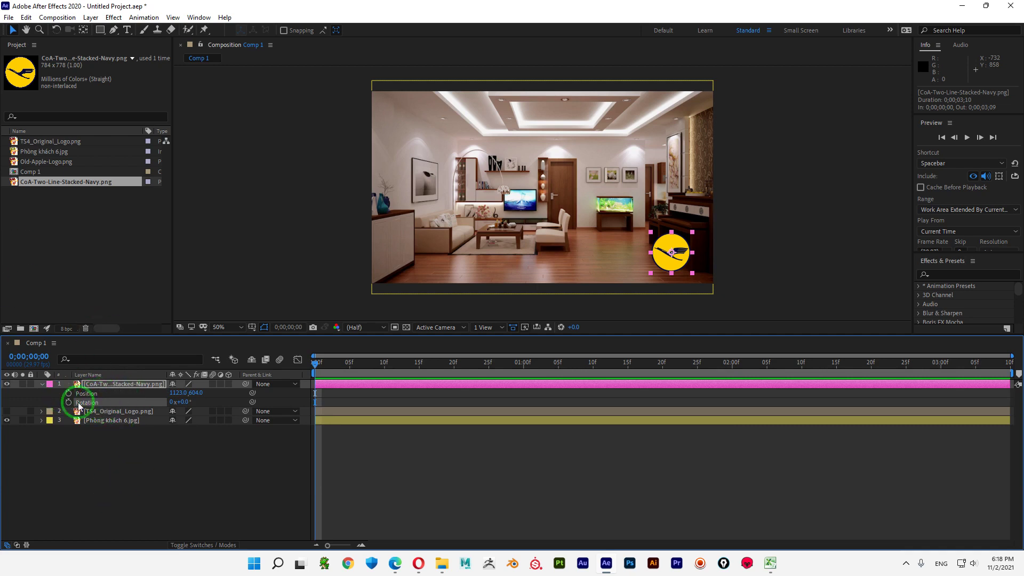
pyautogui.moveTo(179, 393); pyautogui.dragTo(333, 416)
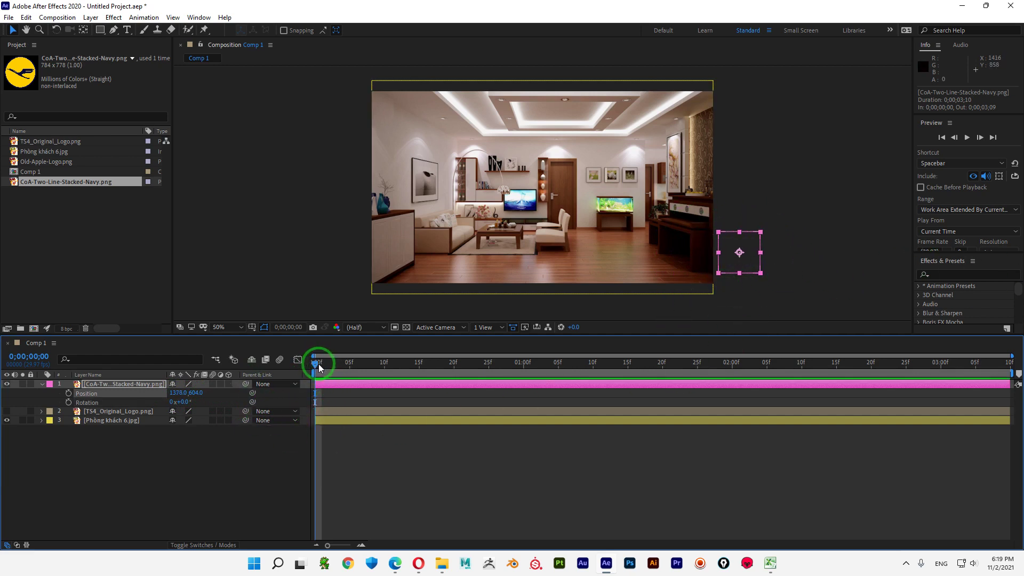
# - Start animating the yellow bird logo's Position with a keyframe at 0;00;00;05
pyautogui.moveTo(318, 365); pyautogui.dragTo(350, 364)
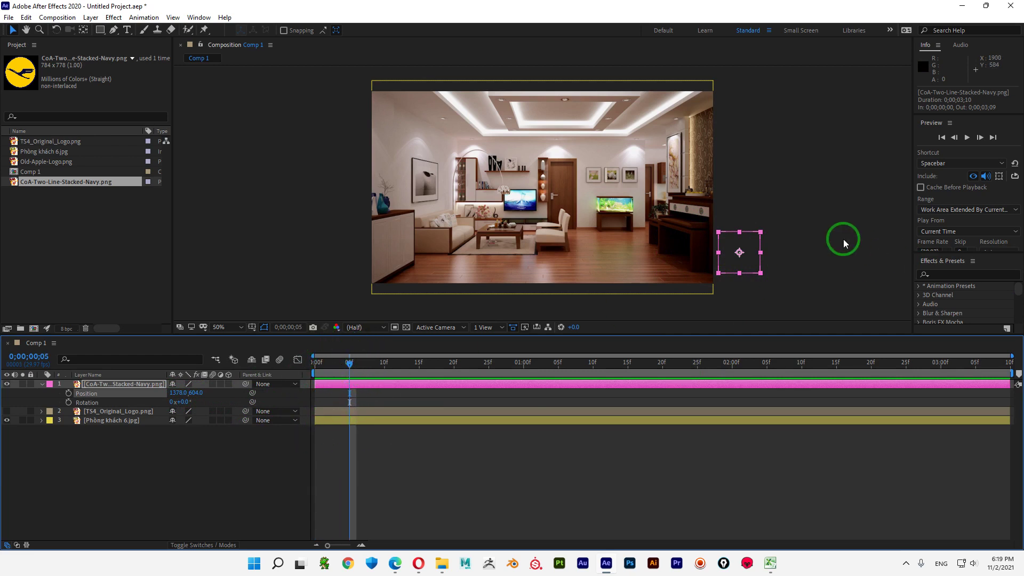
pyautogui.click(69, 395)
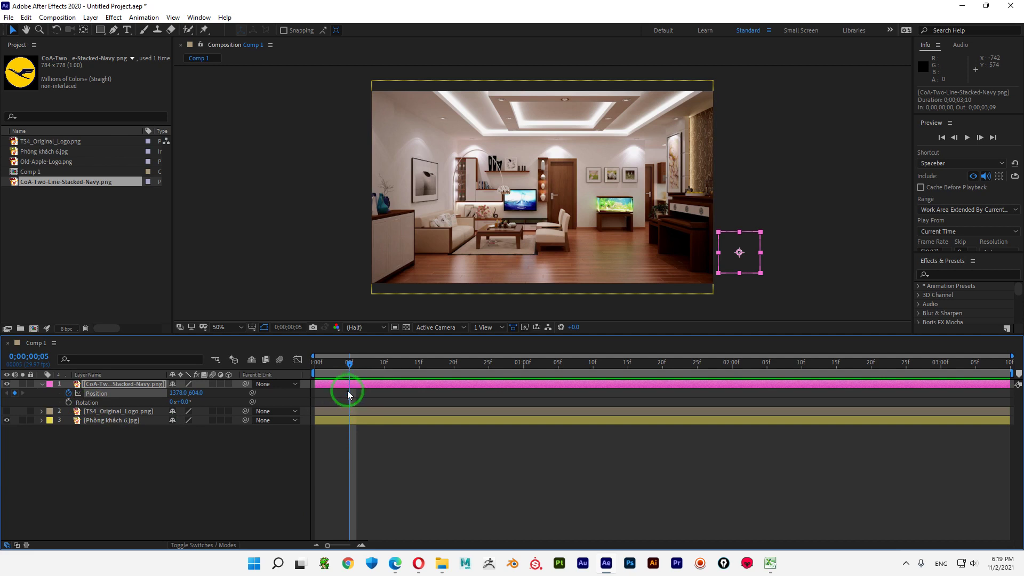
pyautogui.click(245, 450)
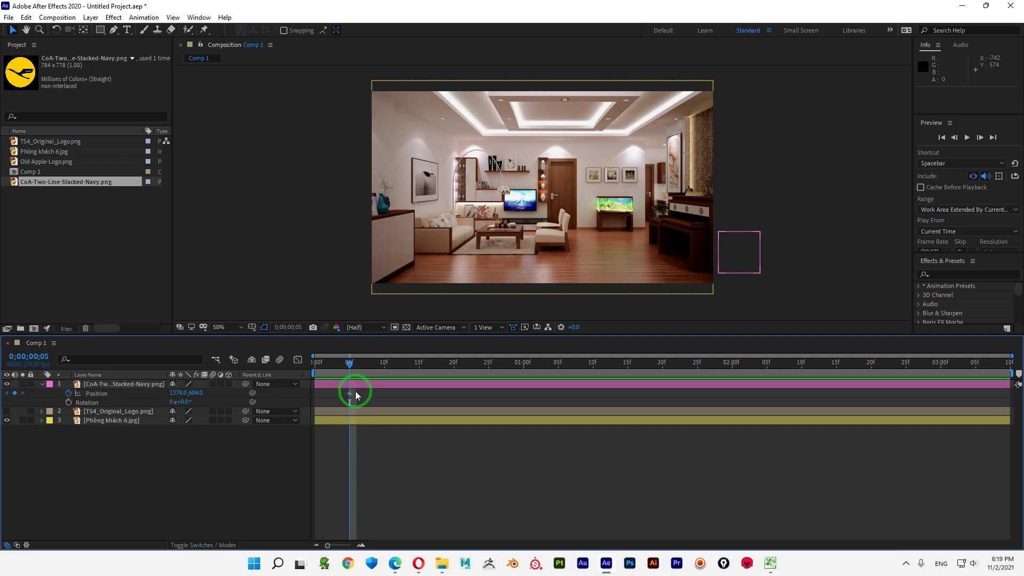
pyautogui.click(58, 385)
pyautogui.click(69, 384)
# - Add a second Position keyframe for the yellow bird logo at 0;00;01;15, with X set to 113 near the frame's left edge
pyautogui.click(349, 364)
pyautogui.moveTo(346, 365); pyautogui.dragTo(398, 365)
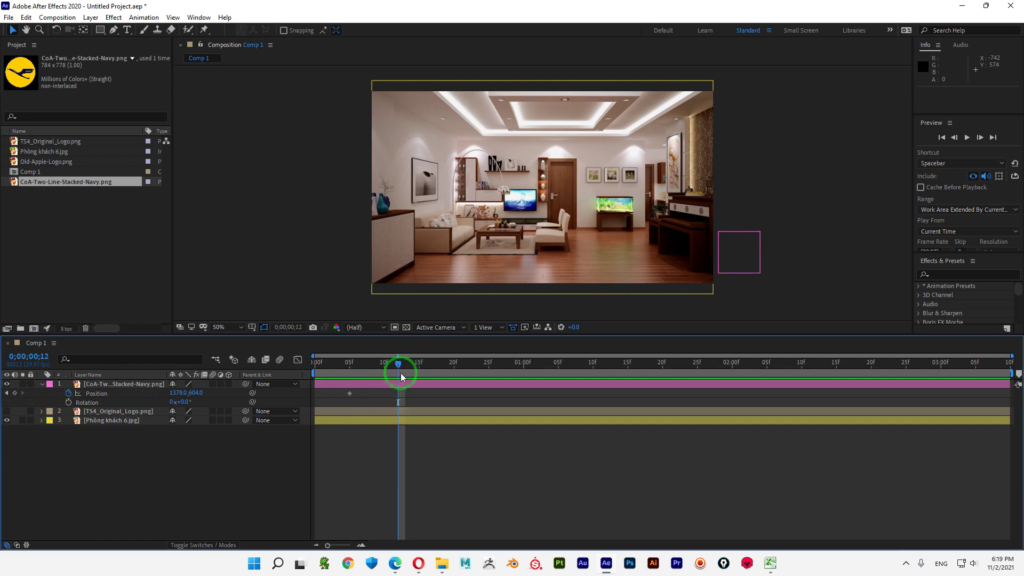
pyautogui.moveTo(398, 363); pyautogui.dragTo(626, 367)
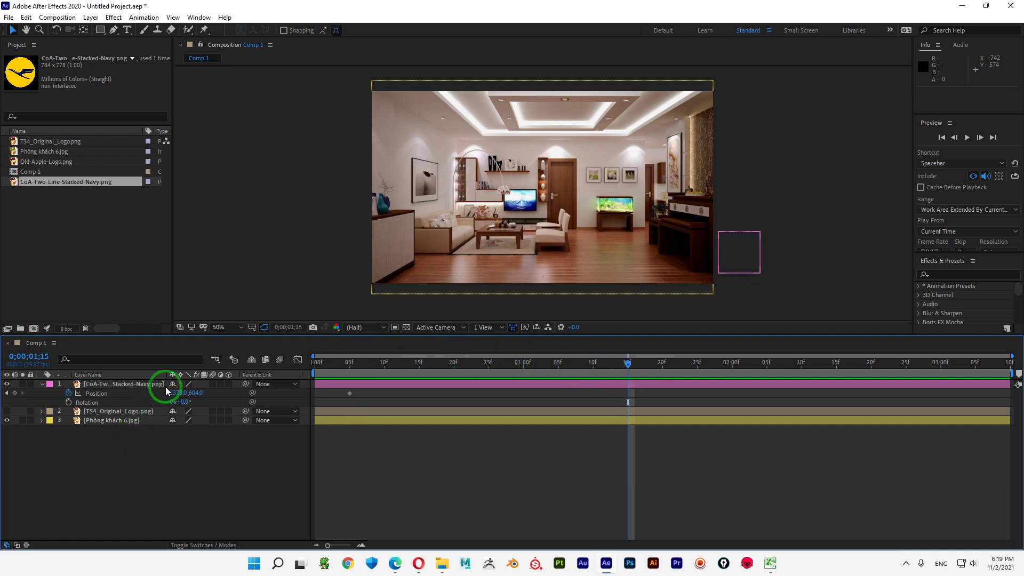
pyautogui.moveTo(179, 395); pyautogui.dragTo(152, 401)
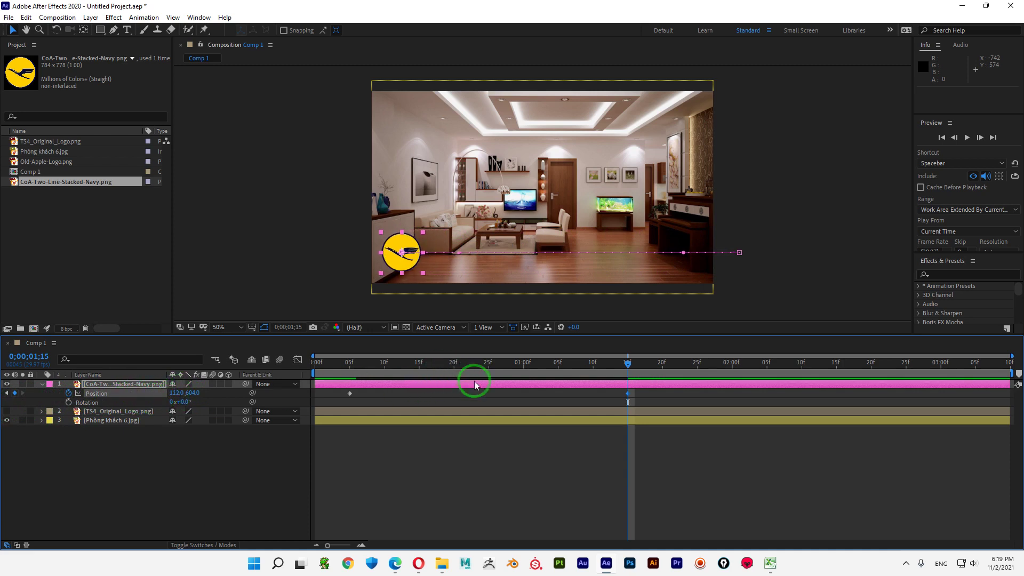
# - Return to the start of the composition, preview the logo's sliding animation and stop playback
pyautogui.moveTo(627, 363); pyautogui.dragTo(283, 348)
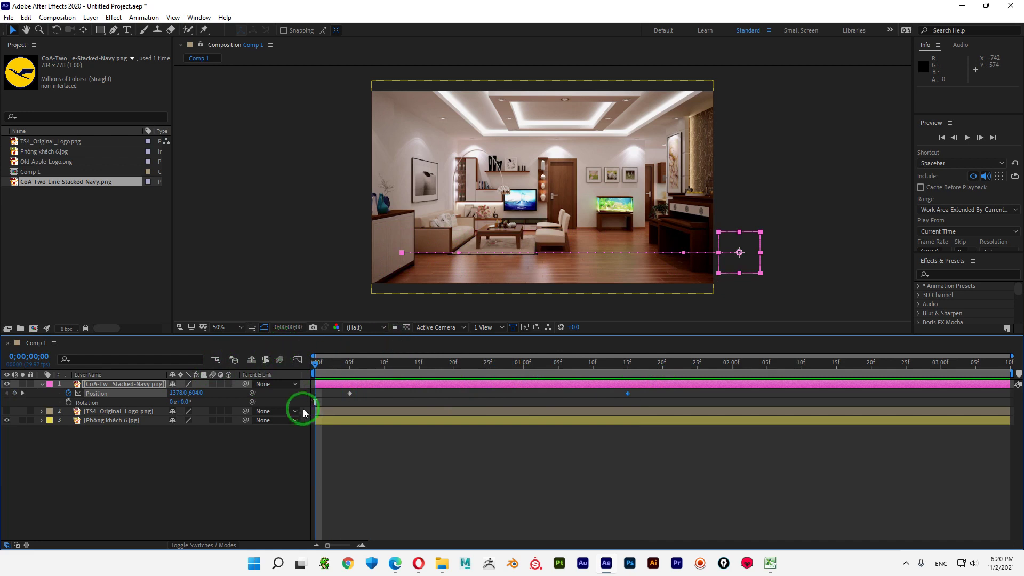
pyautogui.click(969, 137)
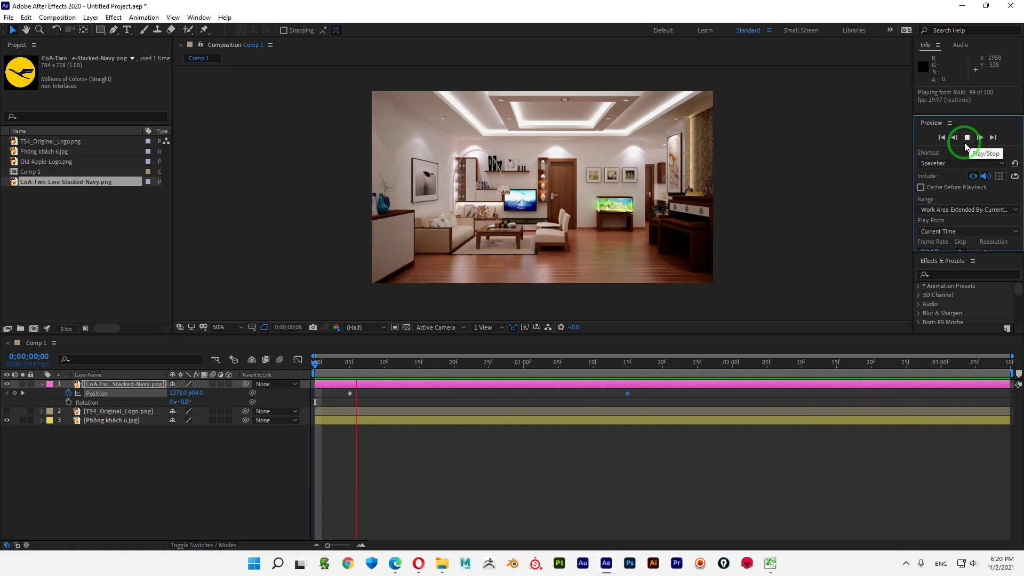
pyautogui.click(965, 143)
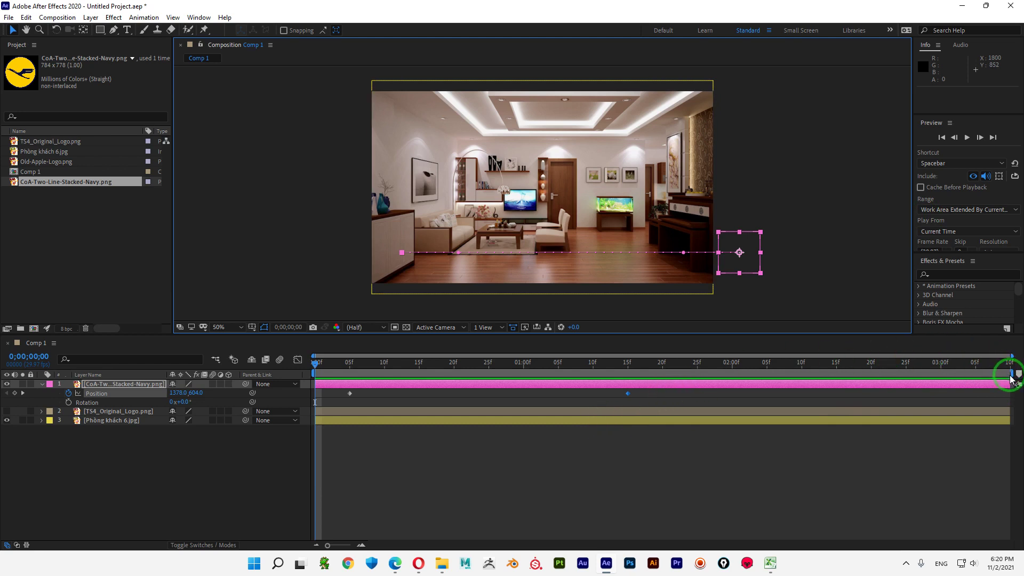
# - Shorten the work area to end at 0;00;01;28 and preview the animation within that range
pyautogui.moveTo(1013, 373); pyautogui.dragTo(731, 370)
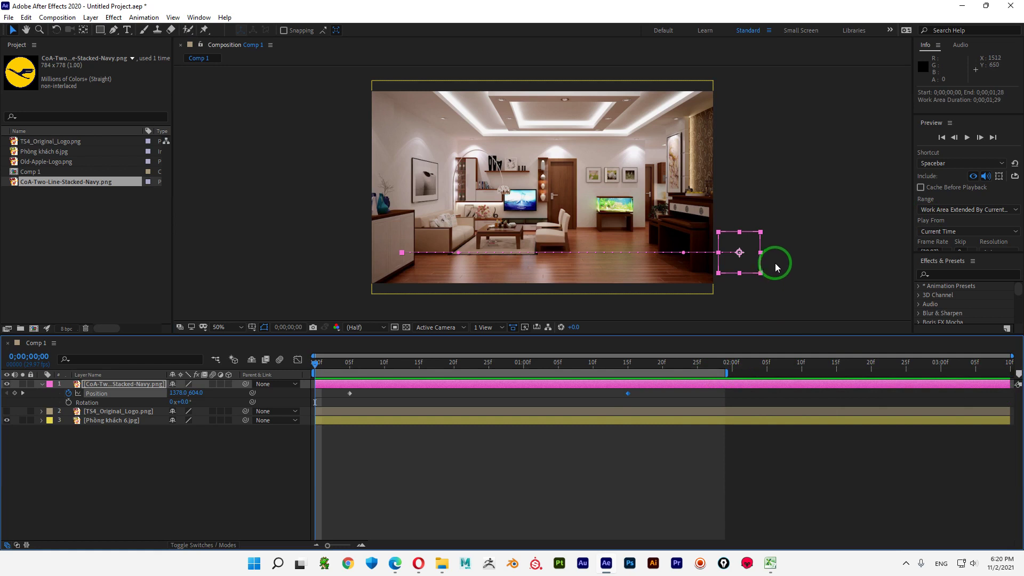
pyautogui.press('space')
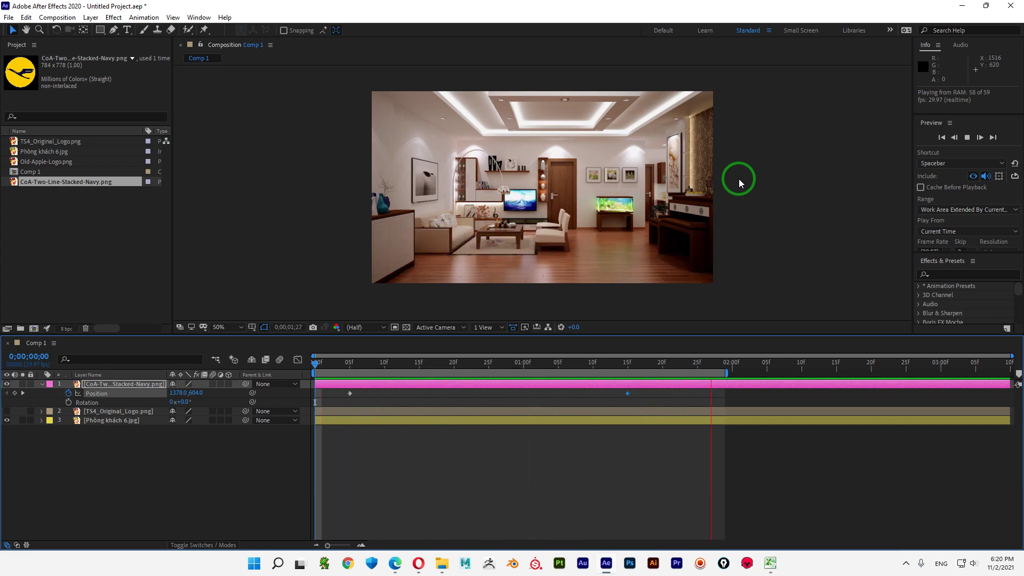
pyautogui.press('space')
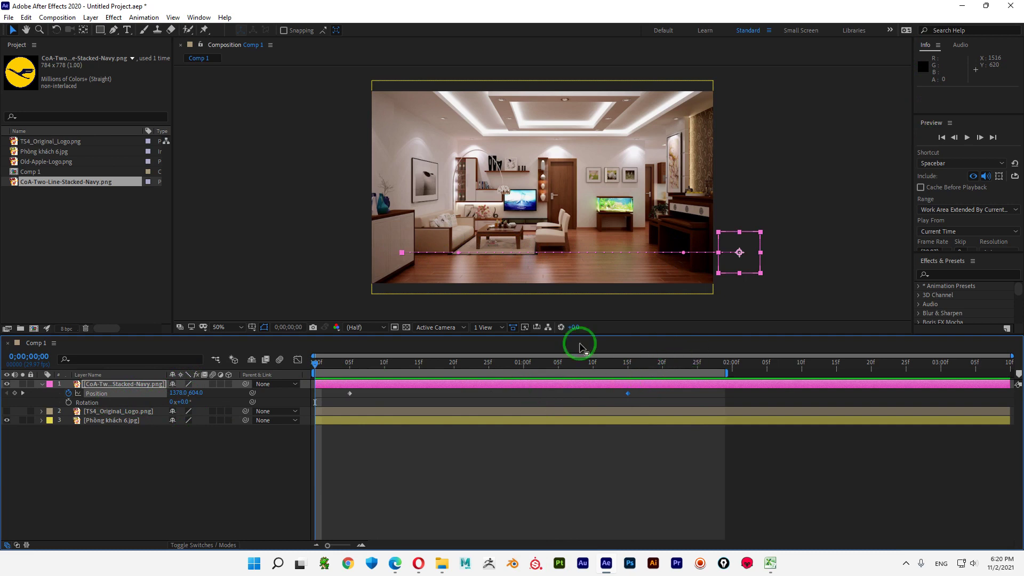
# - Start animating the yellow bird logo's Rotation with a keyframe at 0;00;00;05
pyautogui.moveTo(322, 362); pyautogui.dragTo(351, 362)
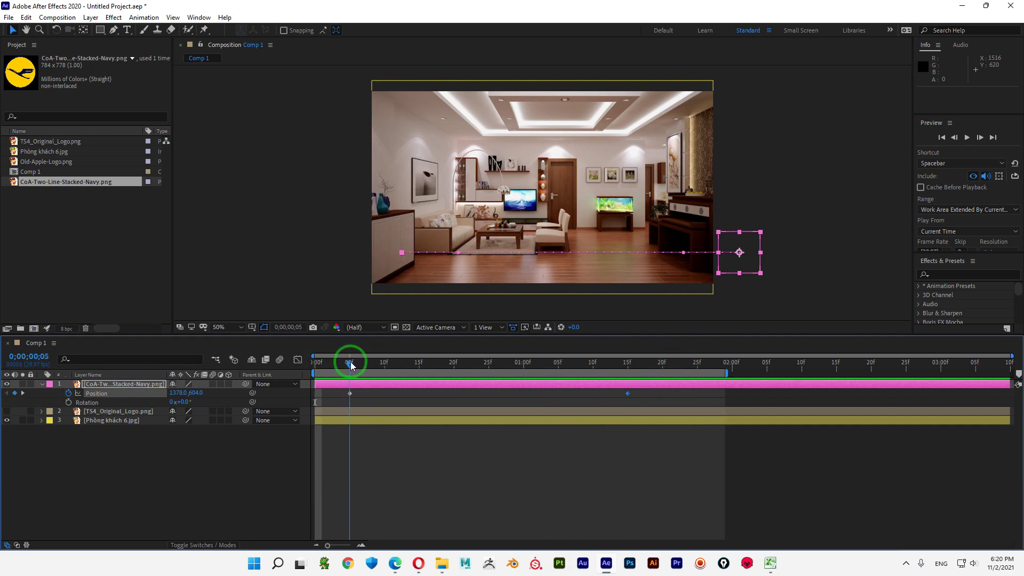
pyautogui.click(68, 402)
# - Jump the playhead back and forth between the logo's keyframes at 0;00;00;05 and 0;00;01;15
pyautogui.moveTo(358, 375)
pyautogui.mouseDown()
pyautogui.moveTo(350, 366)
pyautogui.moveTo(628, 369)
pyautogui.moveTo(350, 364)
pyautogui.moveTo(607, 372)
pyautogui.moveTo(351, 366)
pyautogui.moveTo(414, 364)
pyautogui.moveTo(377, 366)
pyautogui.mouseUp()
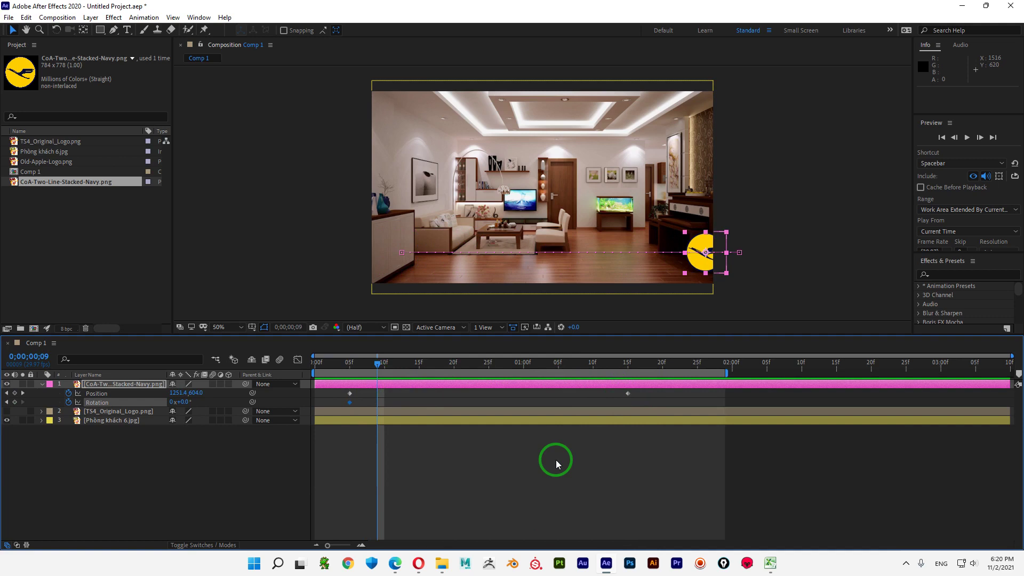
pyautogui.press('k')
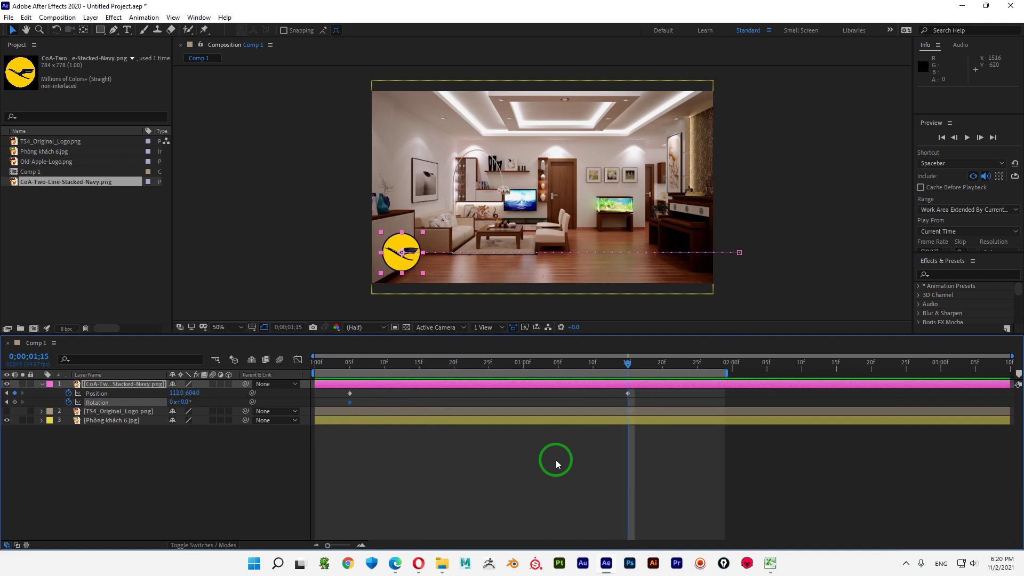
pyautogui.press('j')
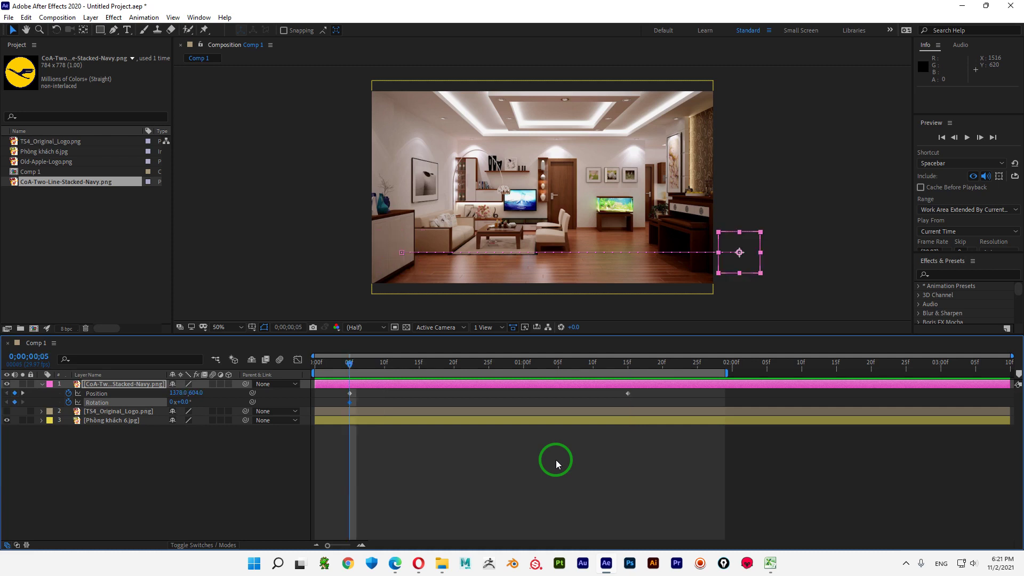
pyautogui.press('k')
pyautogui.press('j')
pyautogui.press('j')
pyautogui.press('k')
pyautogui.press('k')
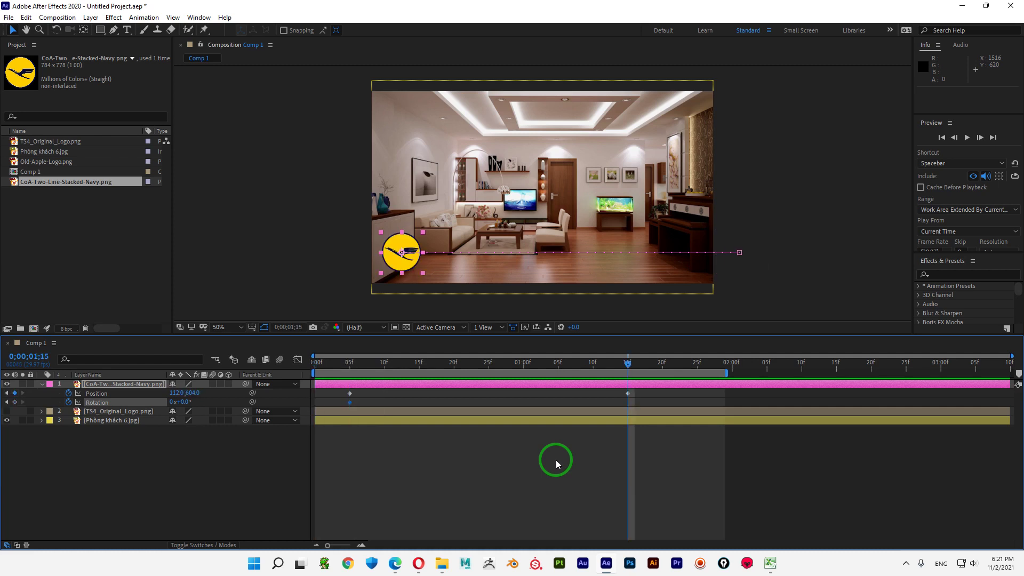
pyautogui.press('j')
pyautogui.press('k')
pyautogui.press('j')
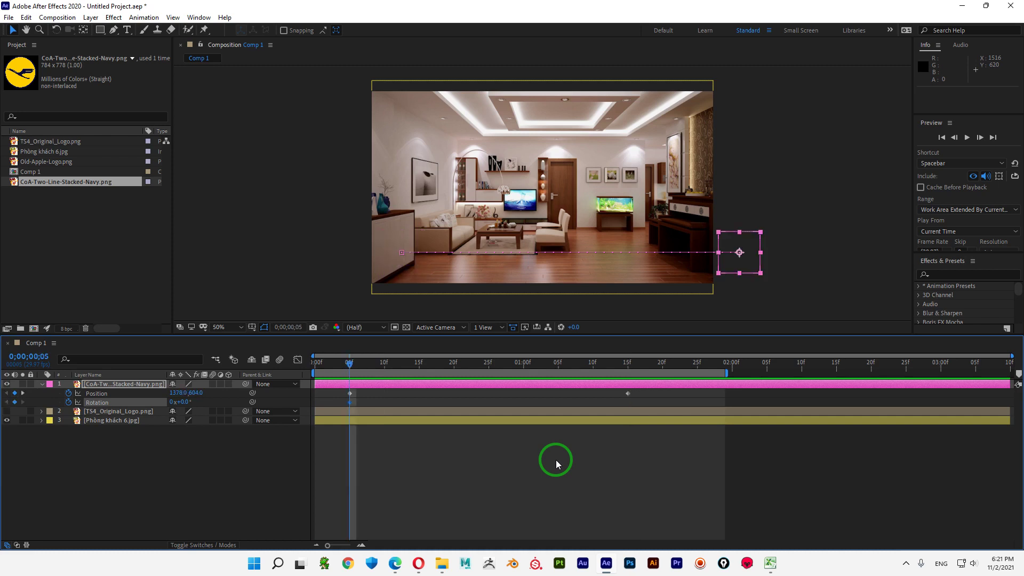
pyautogui.press('k')
pyautogui.press('j')
pyautogui.press('k')
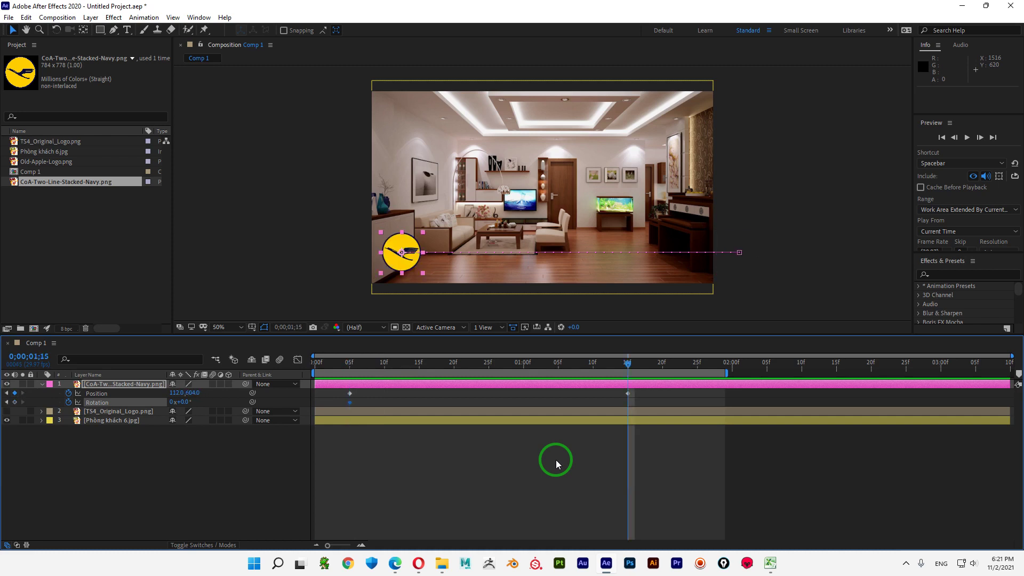
pyautogui.press('j')
# - Add a Rotation keyframe of 2 full revolutions for the logo at 0;00;01;15 and preview the spin
pyautogui.press('k')
pyautogui.write('2')
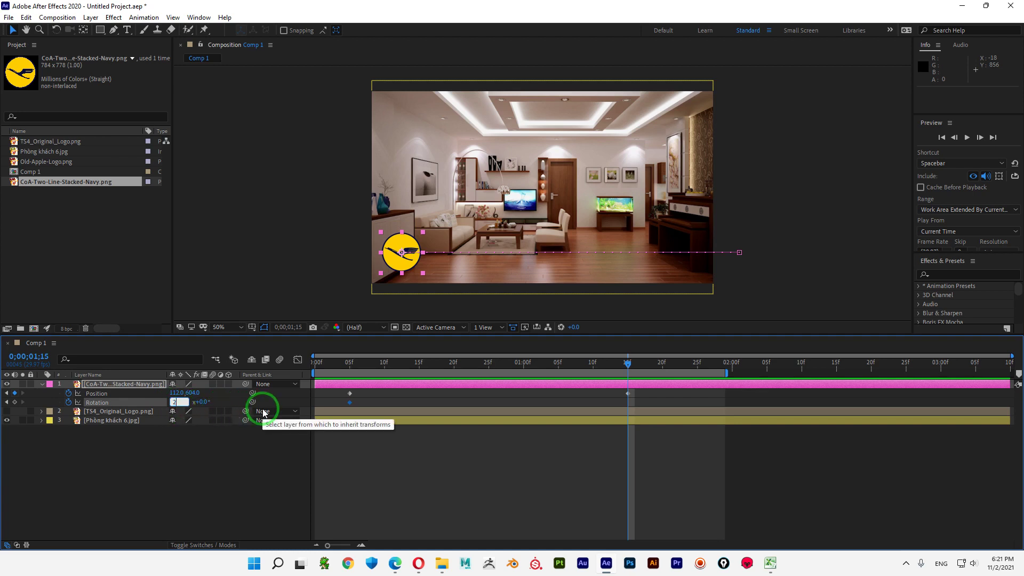
pyautogui.press('Return')
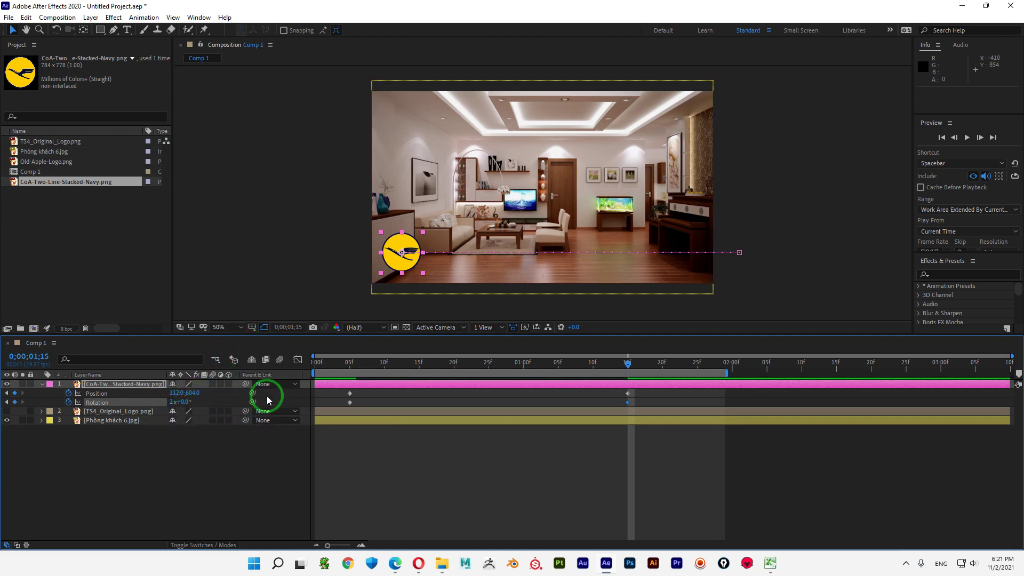
pyautogui.press('space')
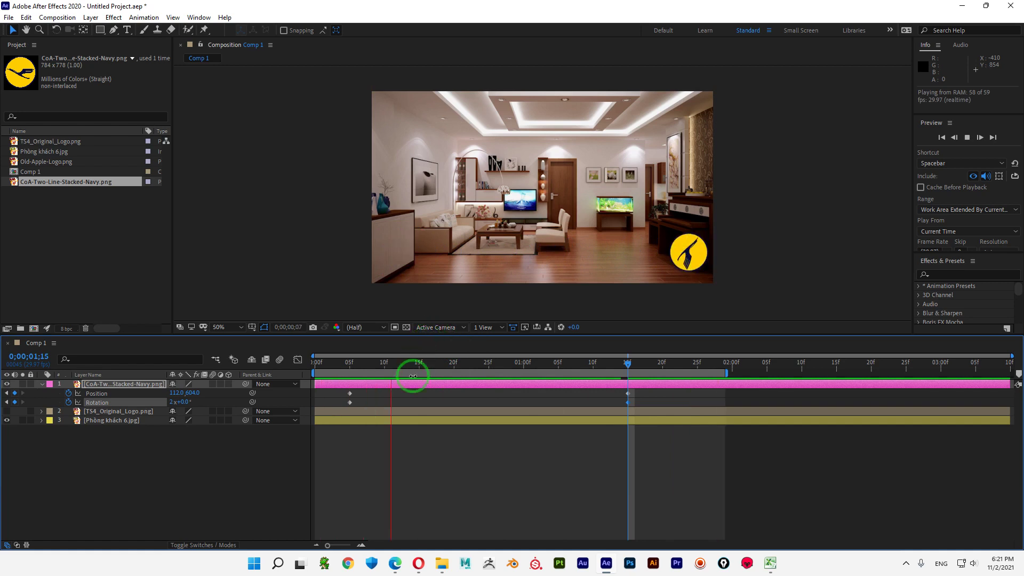
pyautogui.press('space')
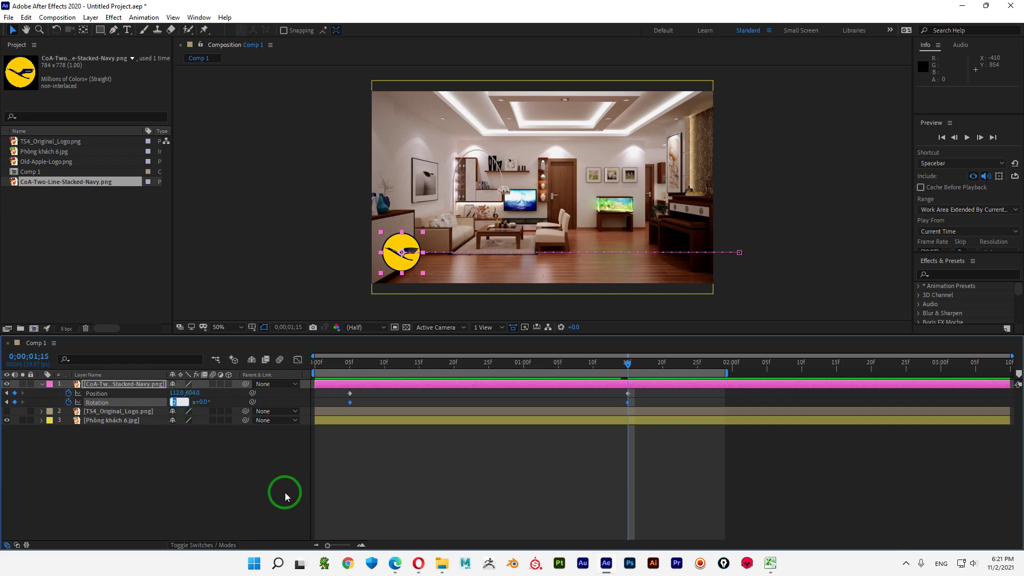
# - Reverse the spin by setting the Rotation keyframe at 0;00;01;15 to -2 revolutions, and preview it
pyautogui.write('-')
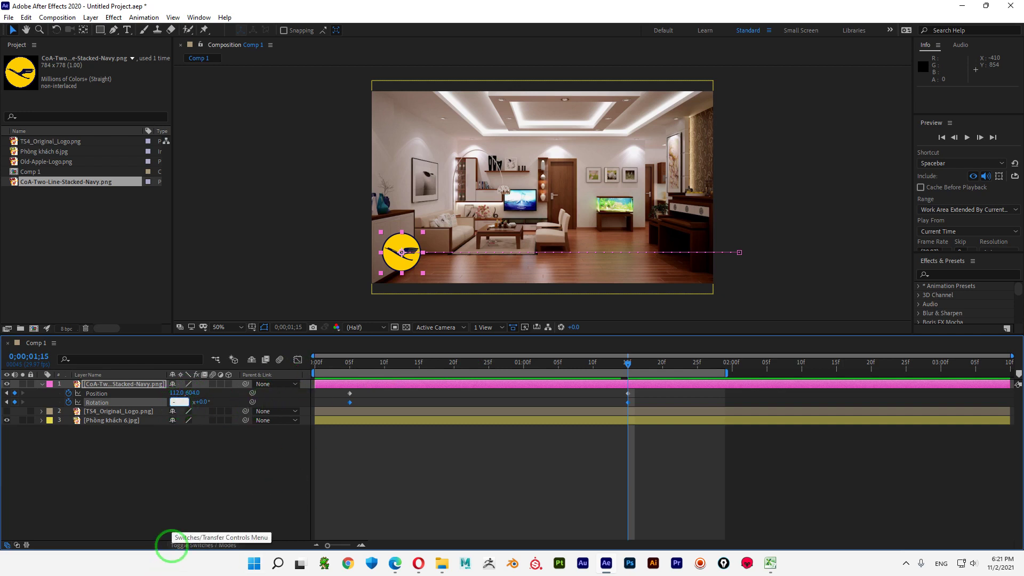
pyautogui.press('Return')
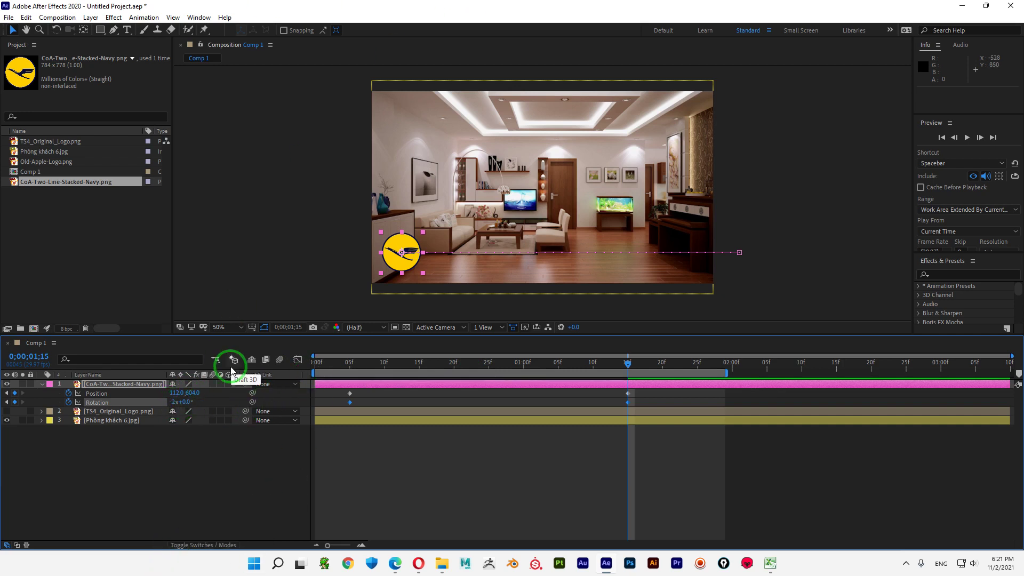
pyautogui.press('space')
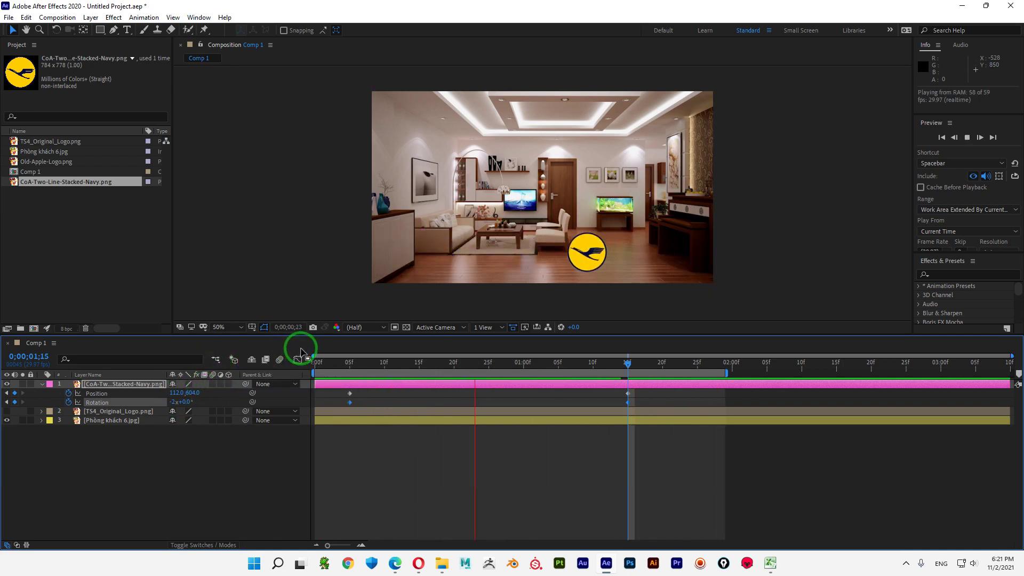
pyautogui.press('space')
# - Return to 0;00;00;05 and examine the logo's Rotation keyframes in the timeline
pyautogui.moveTo(389, 366); pyautogui.dragTo(351, 364)
pyautogui.click(173, 402)
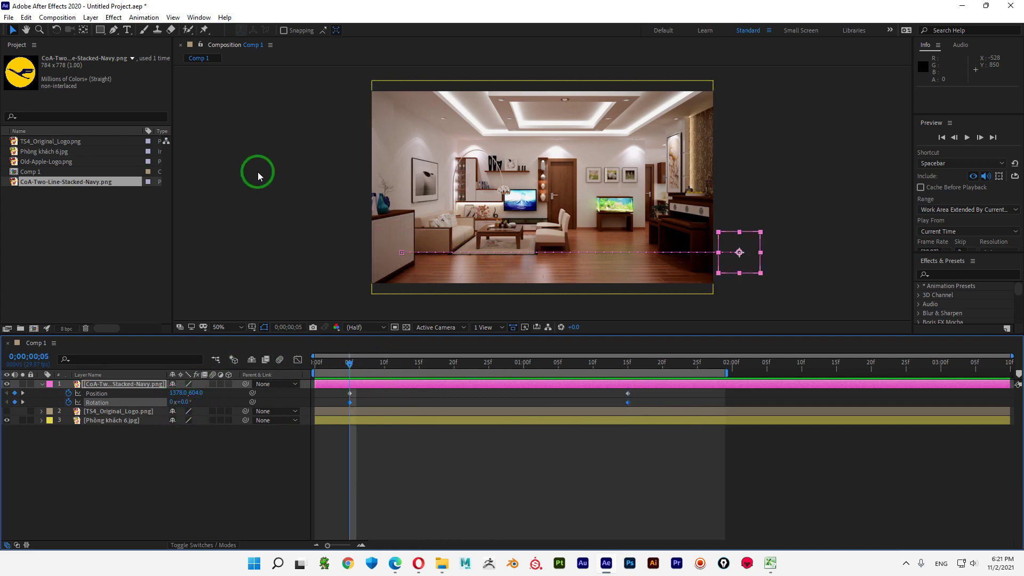
pyautogui.press('space')
pyautogui.click(309, 376)
pyautogui.click(232, 454)
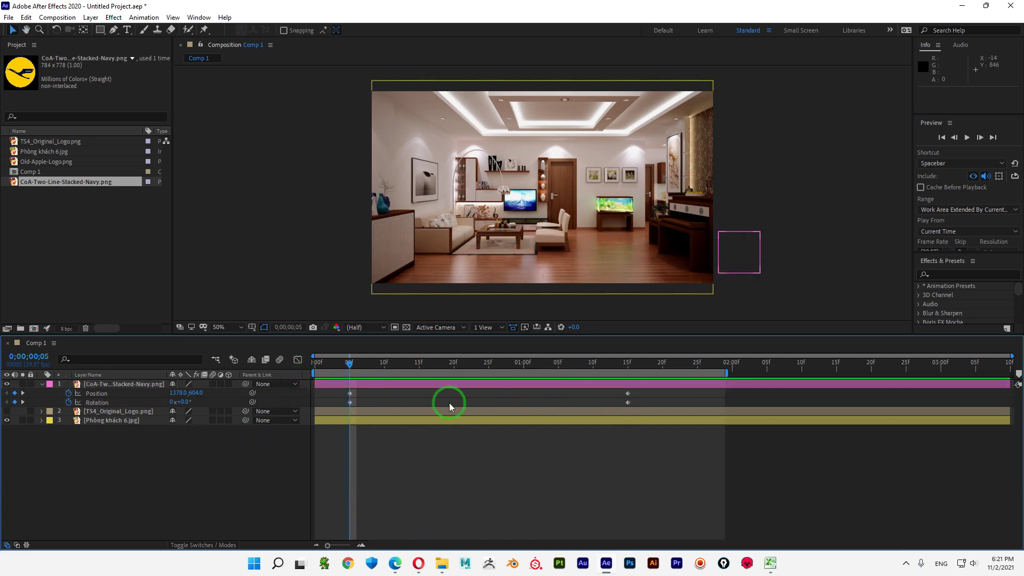
pyautogui.click(351, 403)
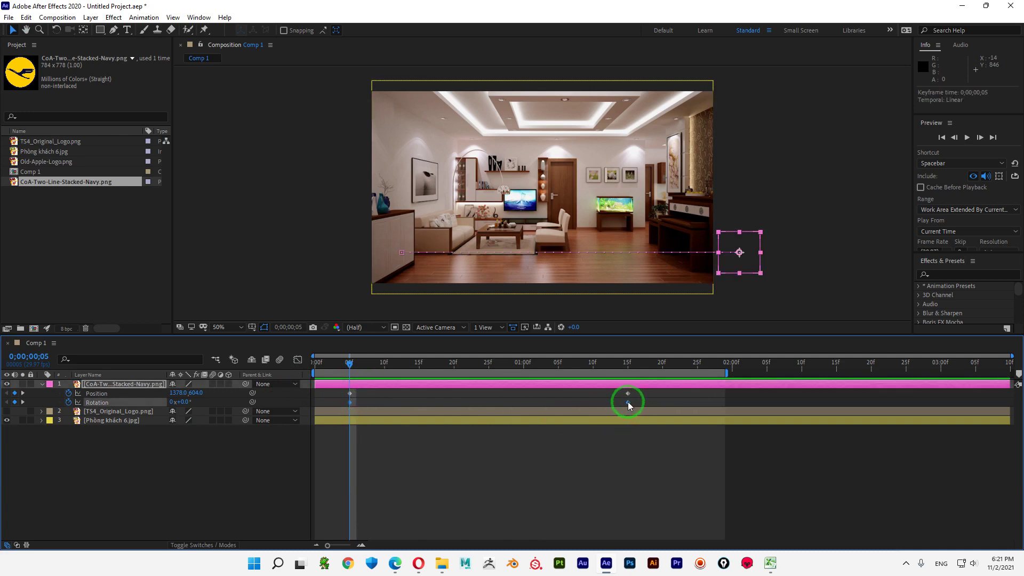
pyautogui.click(505, 402)
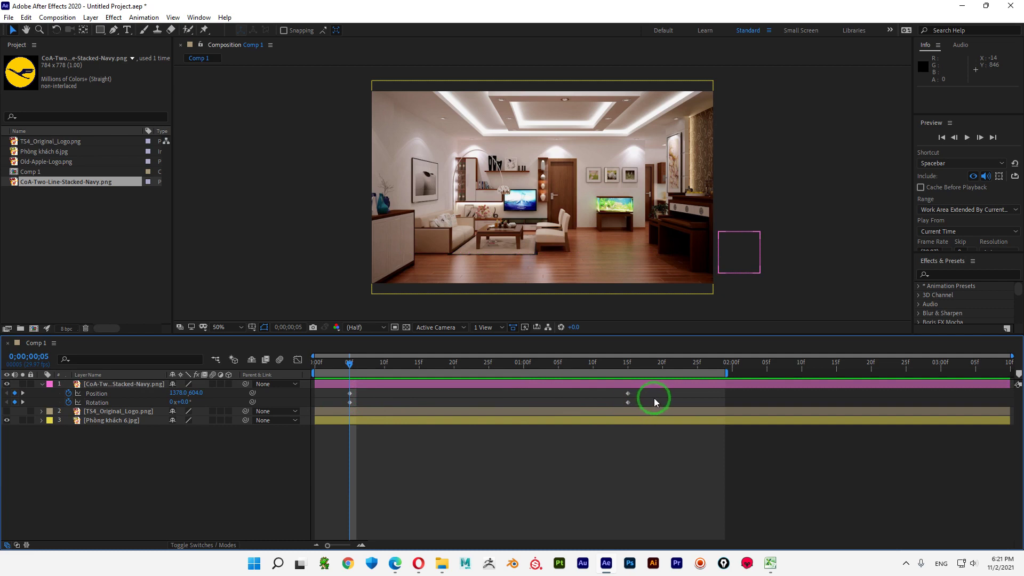
# - Go to the keyframes at 0;00;01;15, enter -2 revolutions for the logo's Rotation again and play the animation
pyautogui.press('k')
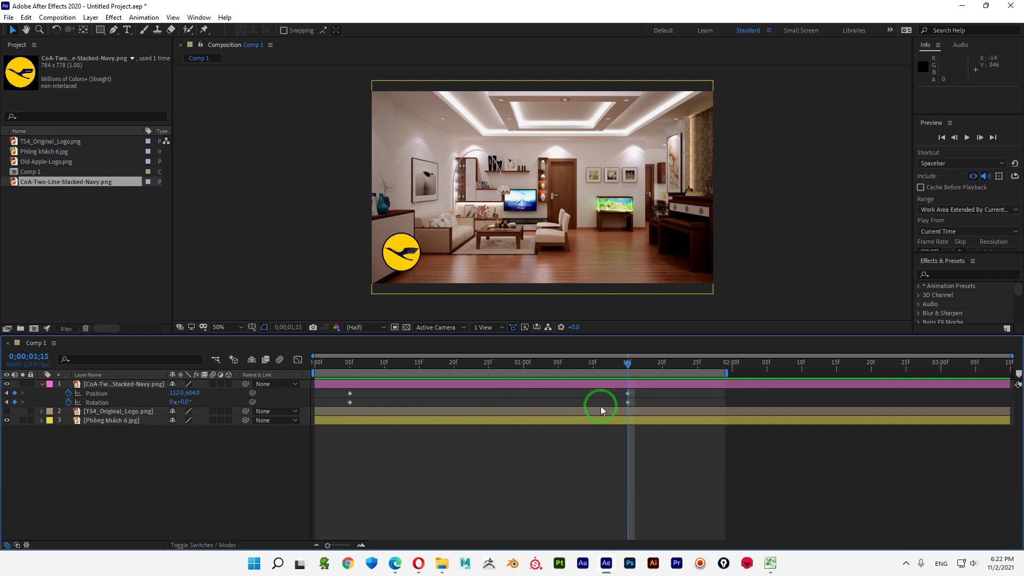
pyautogui.click(170, 403)
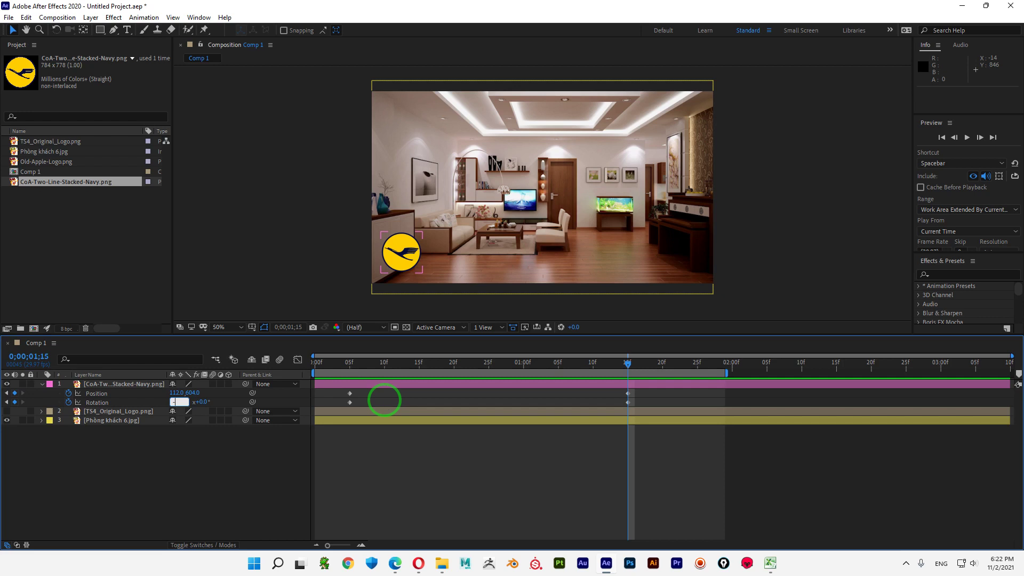
pyautogui.click(384, 402)
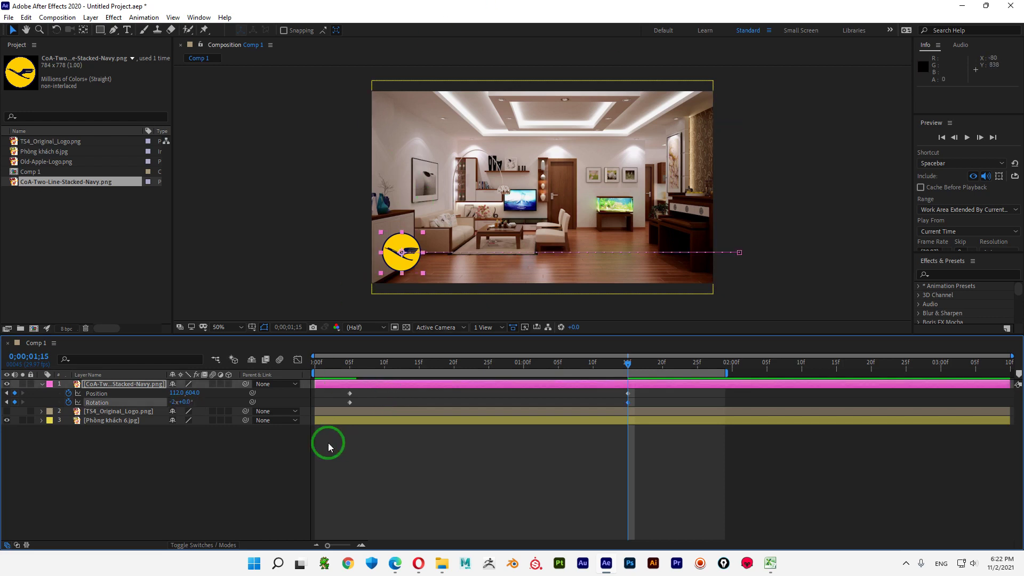
pyautogui.press('space')
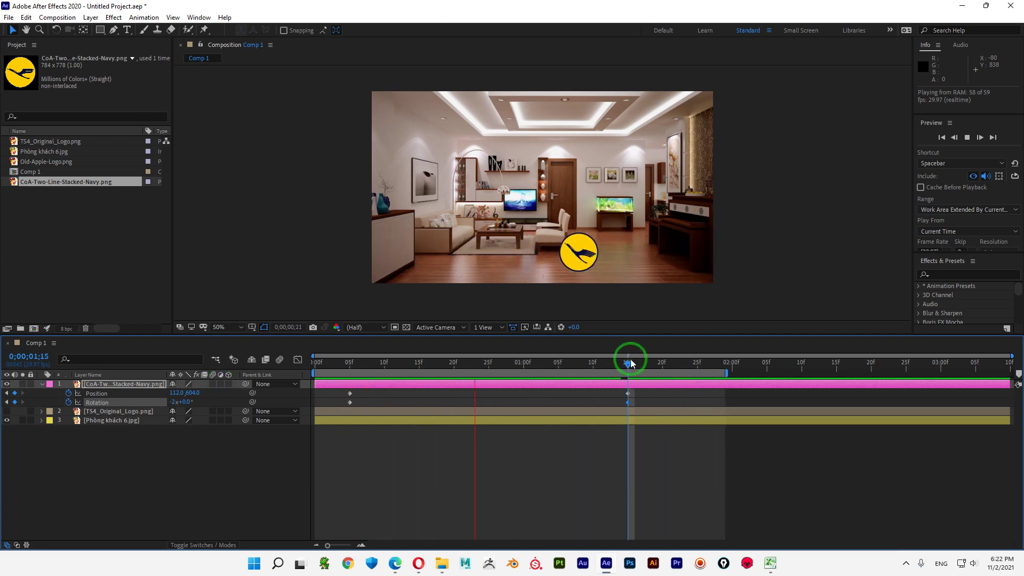
pyautogui.press('space')
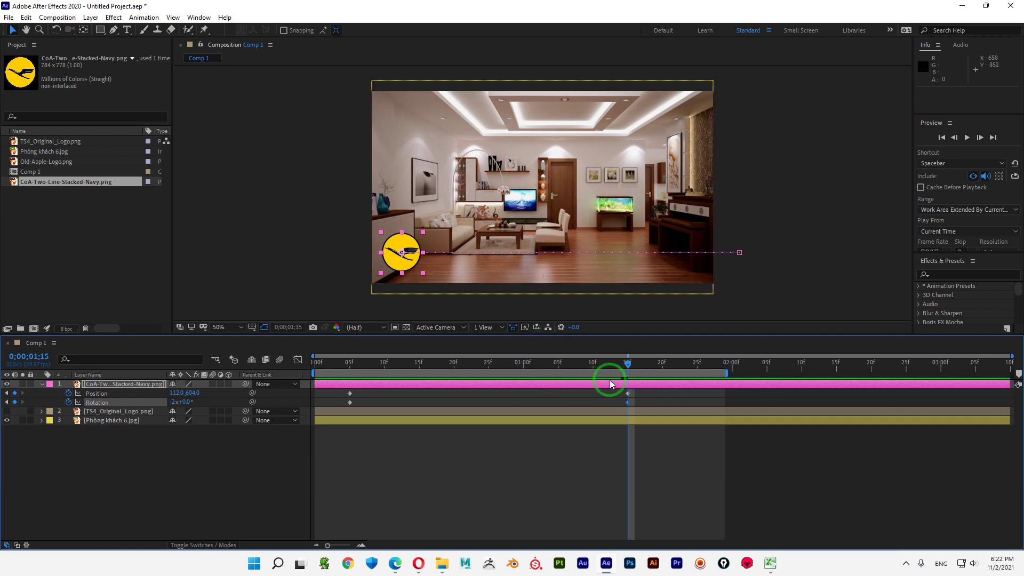
# - Copy the logo's Position and Rotation keyframes from 0;00;01;15 and paste them at 0;00;01;25
pyautogui.moveTo(323, 362); pyautogui.dragTo(627, 359)
pyautogui.moveTo(631, 364); pyautogui.dragTo(700, 363)
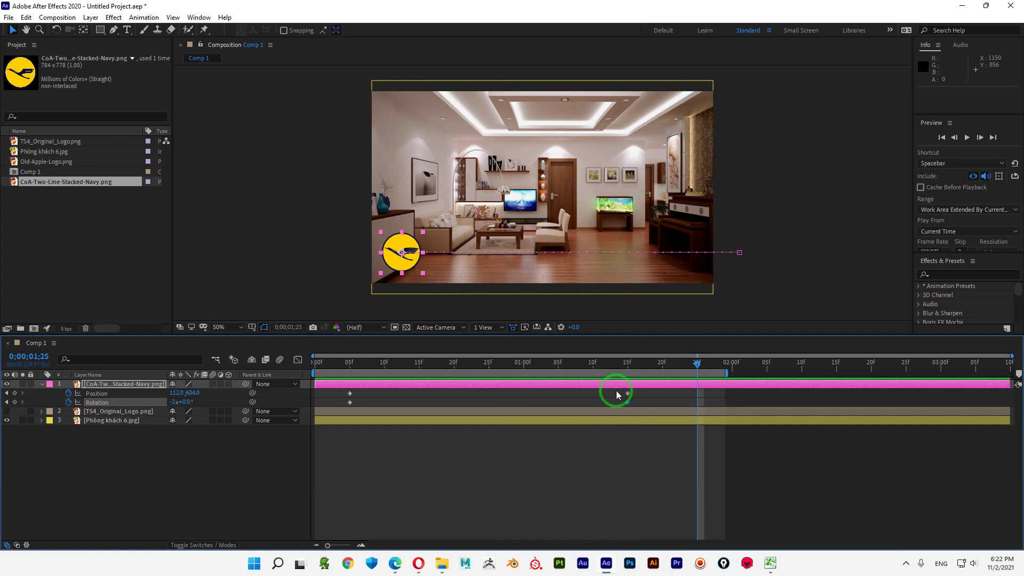
pyautogui.moveTo(616, 390); pyautogui.dragTo(634, 402)
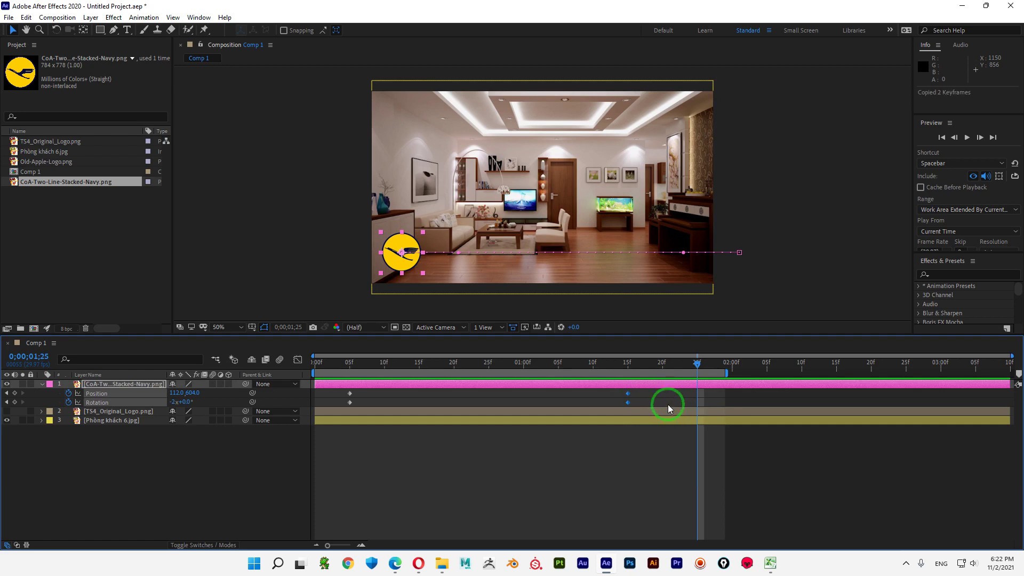
pyautogui.hotkey('ctrl', 'v')
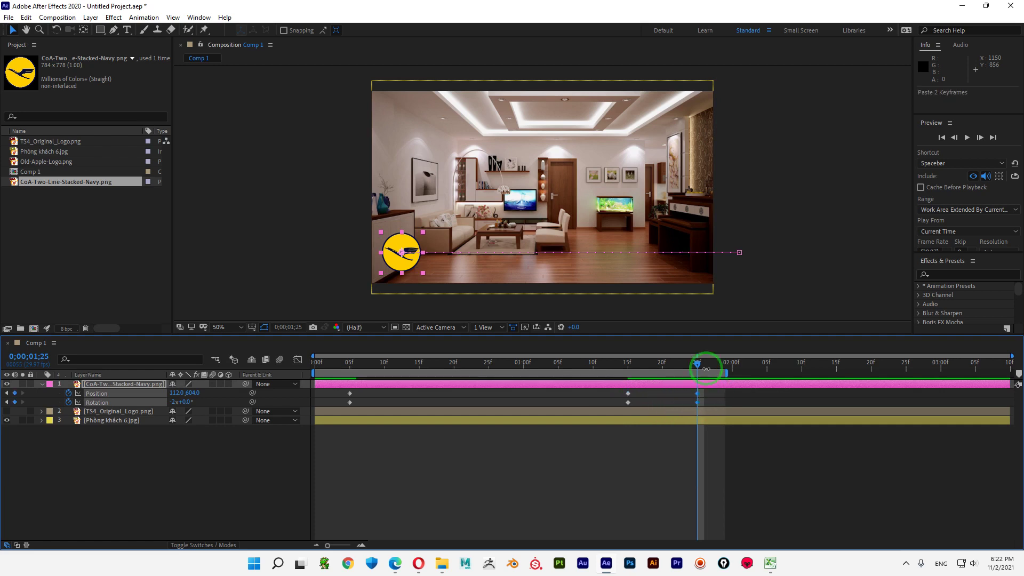
# - Extend the work area to cover the full length of the composition
pyautogui.moveTo(696, 362); pyautogui.dragTo(875, 360)
pyautogui.doubleClick(653, 375)
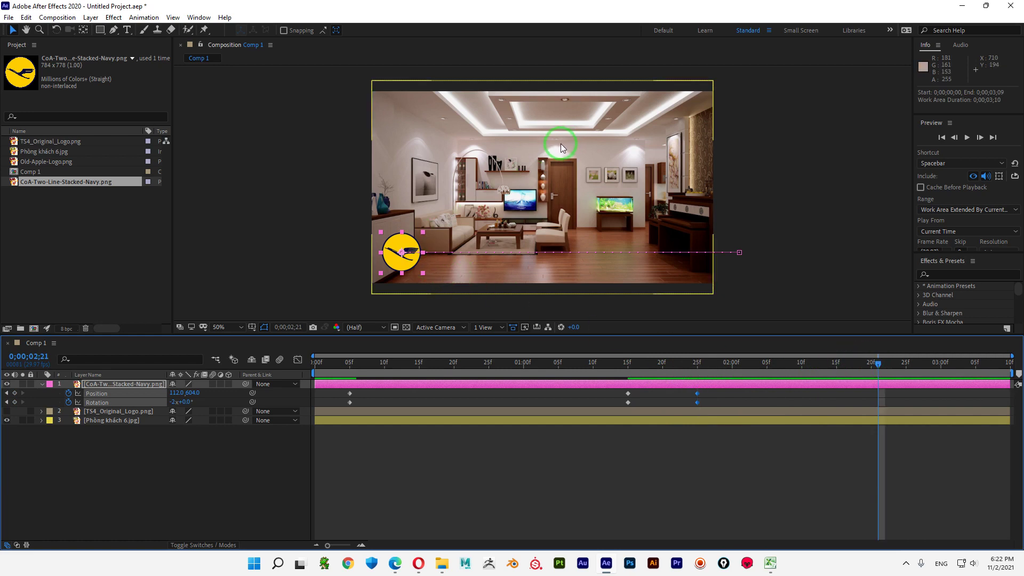
pyautogui.click(697, 411)
# - Reveal the logo's Scale alongside Position and Rotation, and start animating it with a keyframe at 0;00;01;25
pyautogui.moveTo(700, 367); pyautogui.dragTo(699, 405)
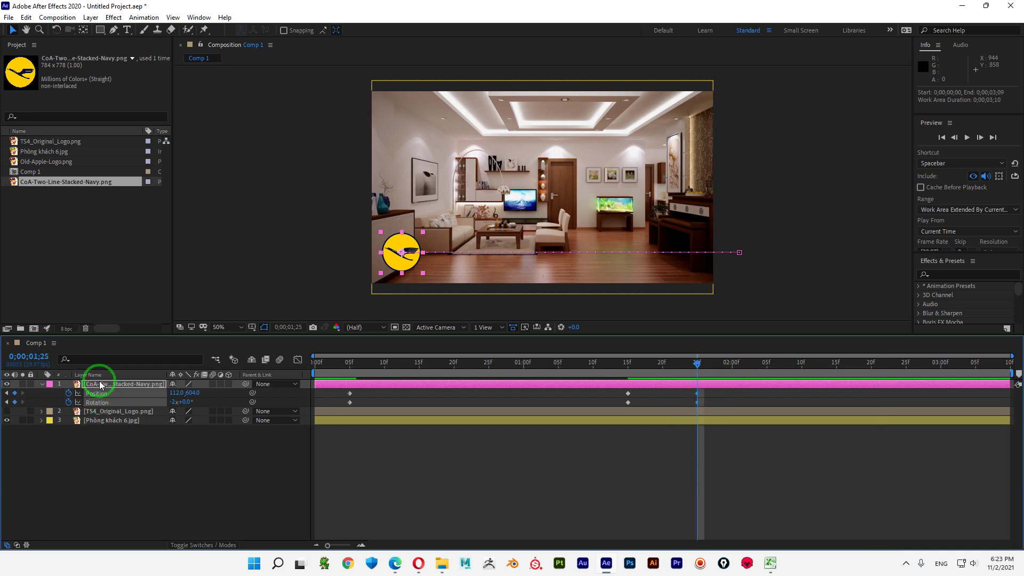
pyautogui.hotkey('shift', 's')
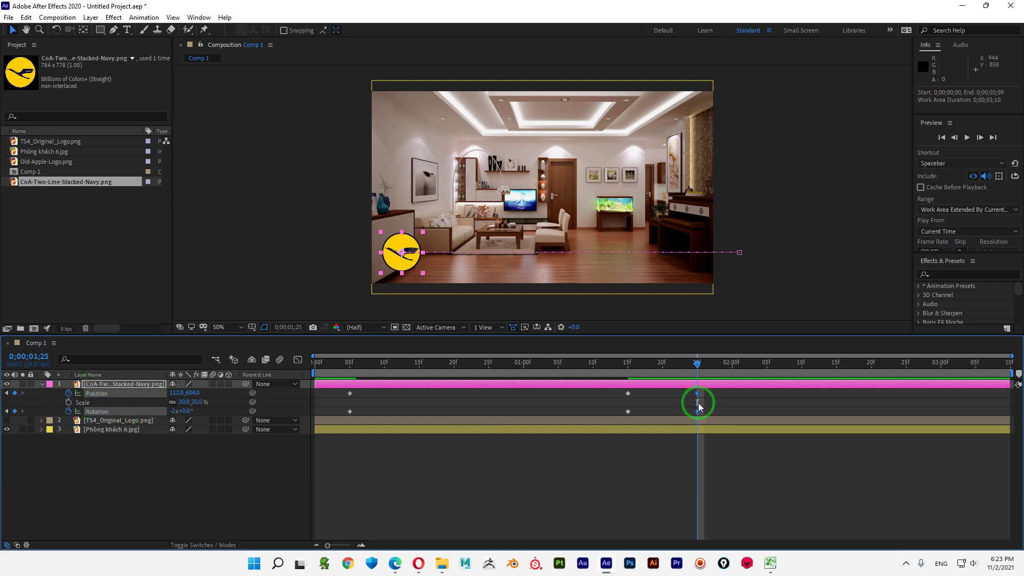
pyautogui.click(69, 403)
pyautogui.click(649, 412)
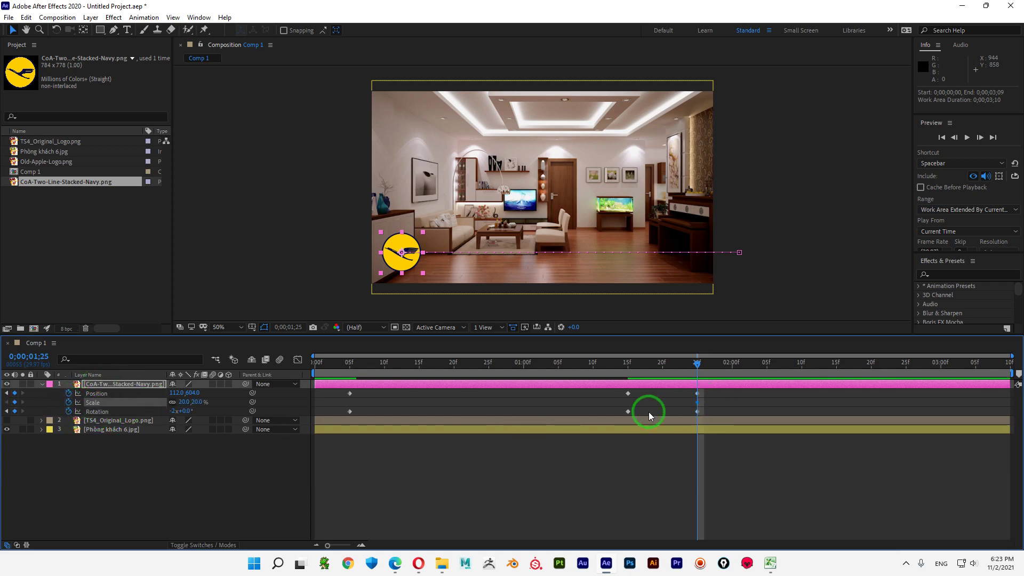
# - Add a second Scale keyframe at 0;00;02;15, enlarging the logo to 66%
pyautogui.click(698, 377)
pyautogui.moveTo(704, 364); pyautogui.dragTo(837, 367)
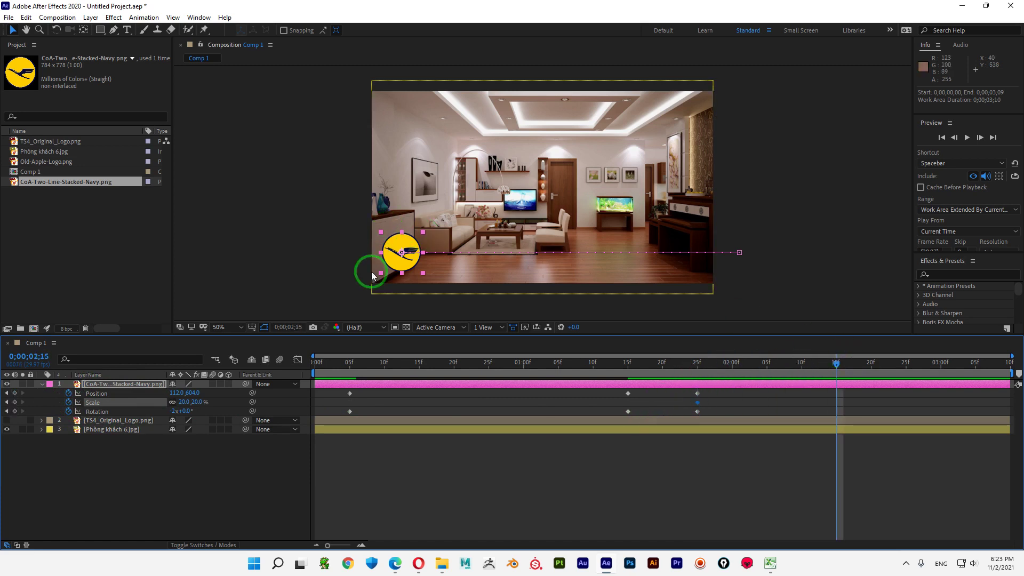
pyautogui.moveTo(207, 407)
pyautogui.mouseDown()
pyautogui.moveTo(197, 402)
pyautogui.moveTo(224, 402)
pyautogui.mouseUp()
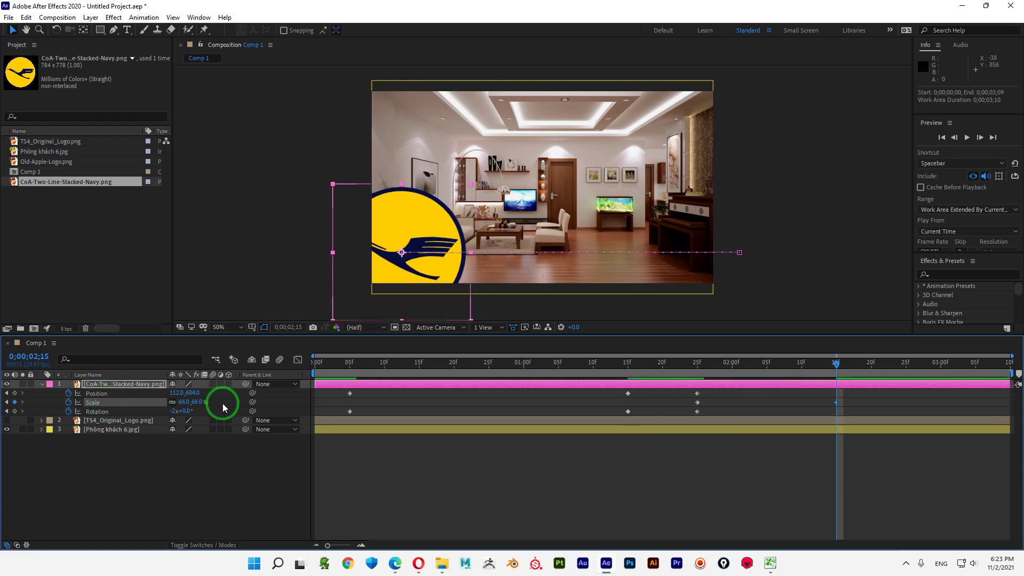
# - Move the enlarged logo to the frame's centre at 0;00;02;15, with Position at about 640, 363
pyautogui.moveTo(282, 394); pyautogui.dragTo(451, 391)
pyautogui.click(313, 412)
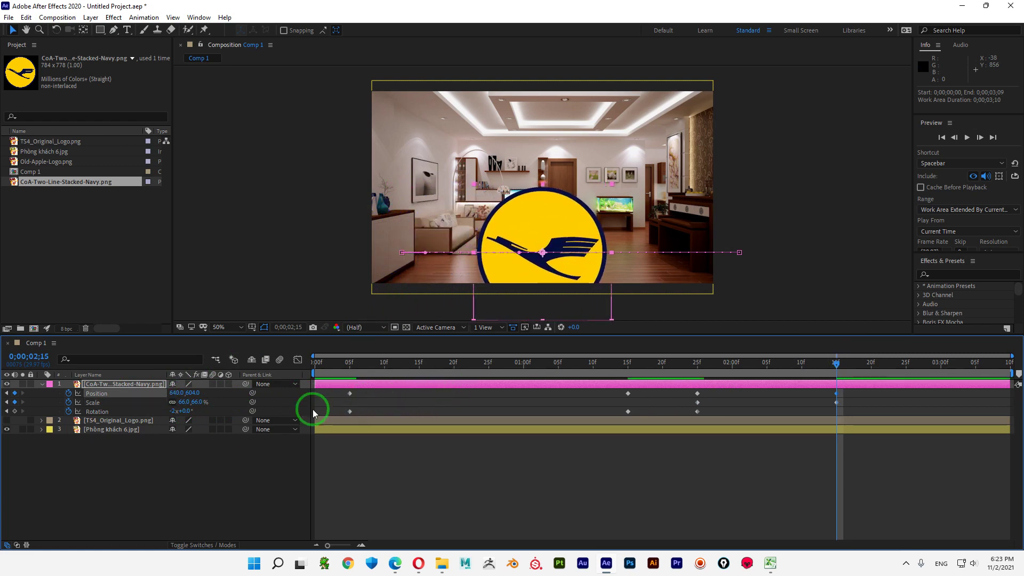
pyautogui.moveTo(200, 404); pyautogui.dragTo(59, 401)
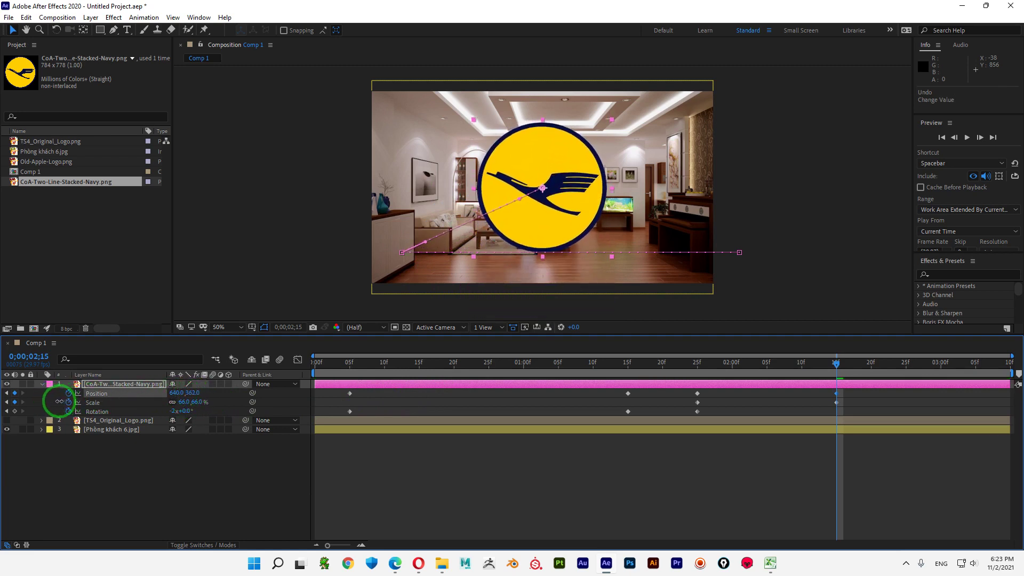
pyautogui.click(587, 433)
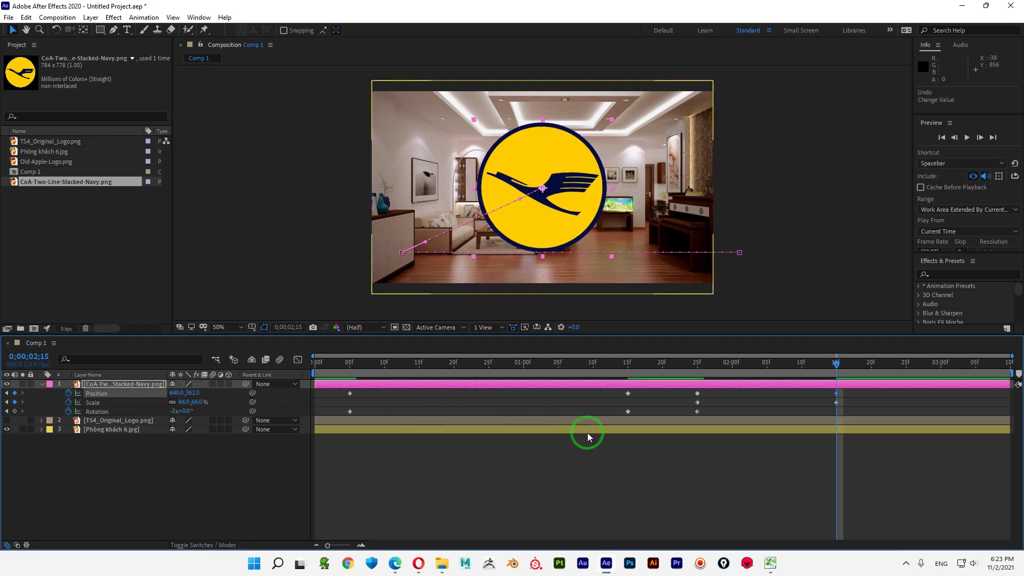
# - Preview the yellow bird logo's animation from the start of the composition
pyautogui.moveTo(853, 370); pyautogui.dragTo(313, 384)
pyautogui.press('space')
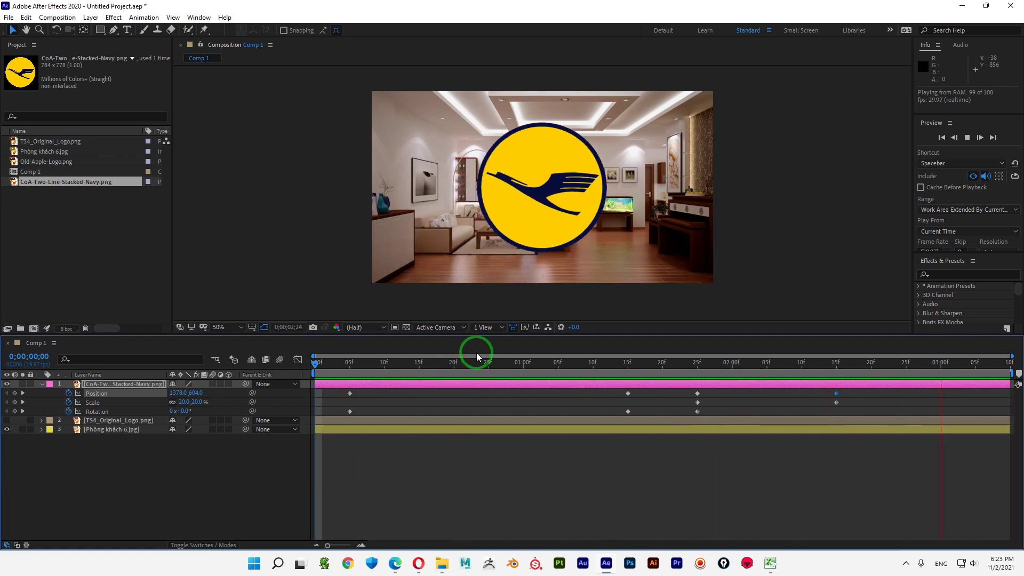
pyautogui.press('space')
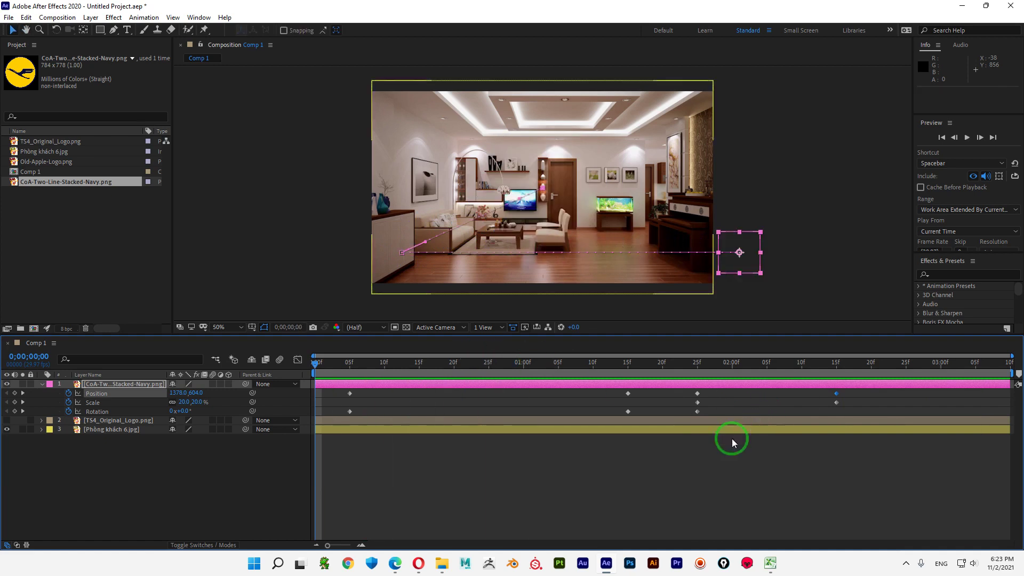
# - Hold the logo's centred position and 66% size by copying its last Position and Scale keyframes to 0;00;02;20
pyautogui.moveTo(839, 367); pyautogui.dragTo(808, 393)
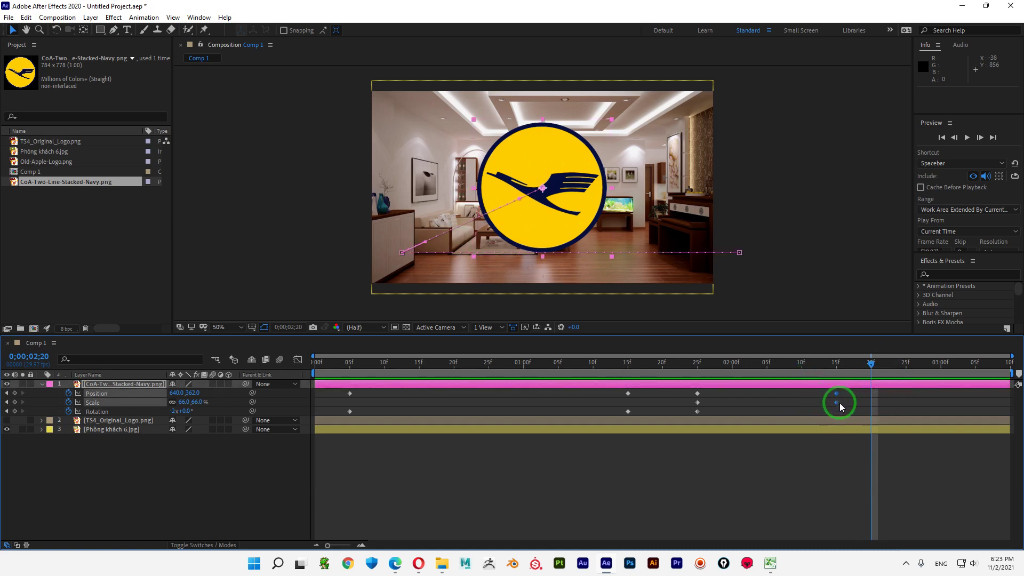
pyautogui.hotkey('ctrl', 'v')
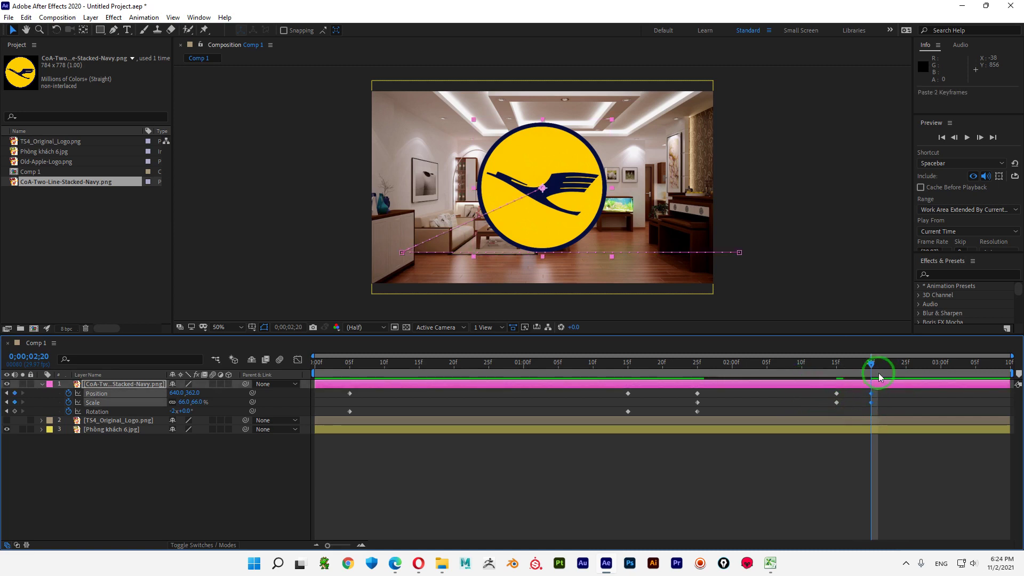
# - Shrink the logo to 0% Scale at 0;00;03;05 and preview the animation
pyautogui.moveTo(873, 366); pyautogui.dragTo(973, 376)
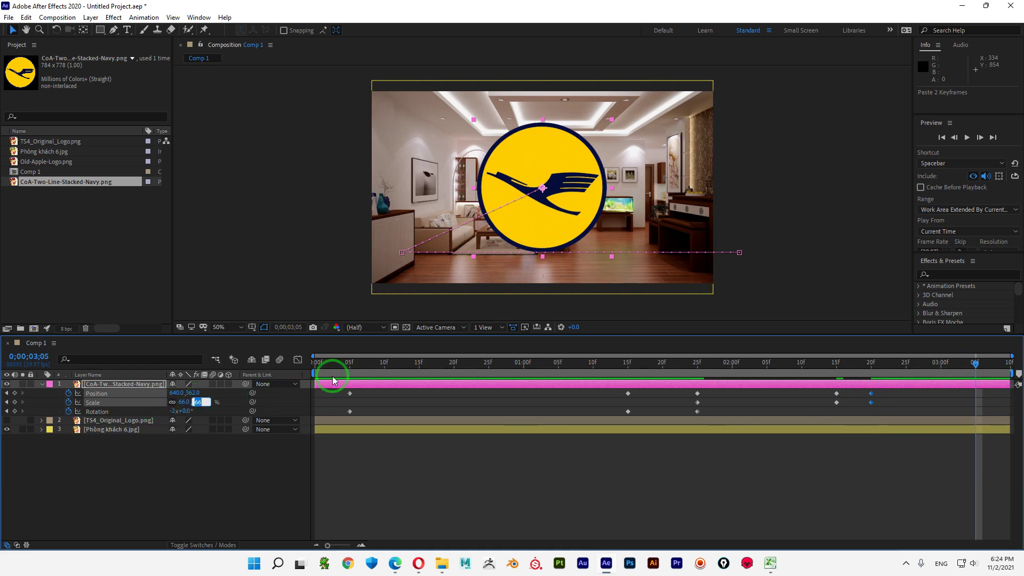
pyautogui.write('0')
pyautogui.press('Return')
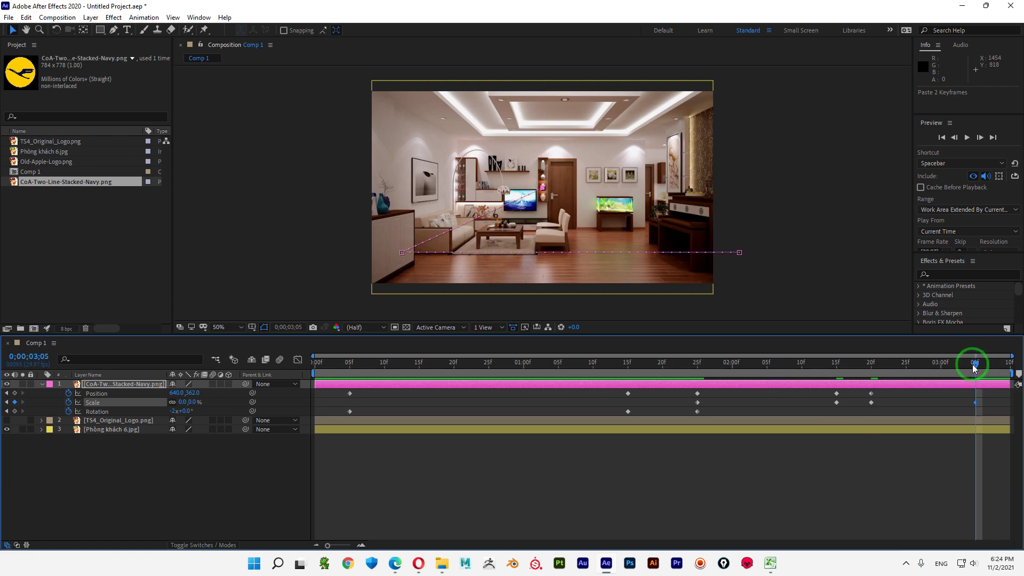
pyautogui.press('space')
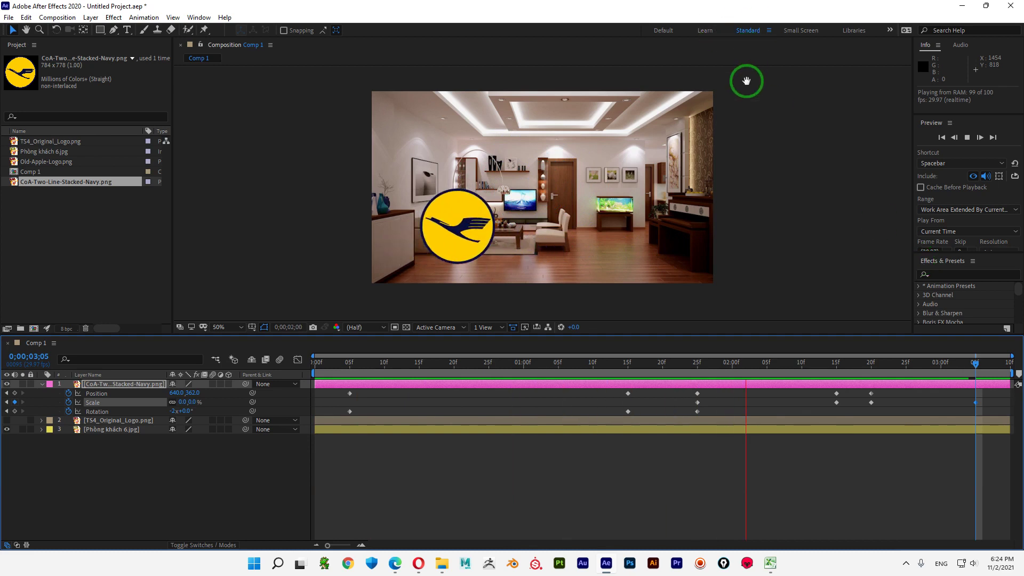
pyautogui.press('space')
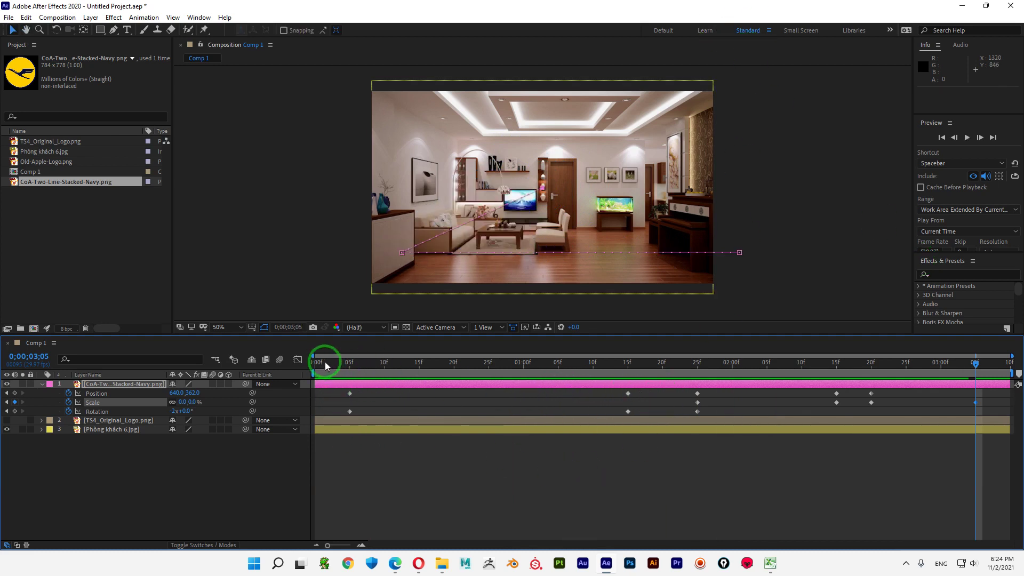
# - Shift all logo keyframes after the first ones five frames later, starting at 0;00;01;20, and preview the slower roll
pyautogui.moveTo(324, 362); pyautogui.dragTo(608, 363)
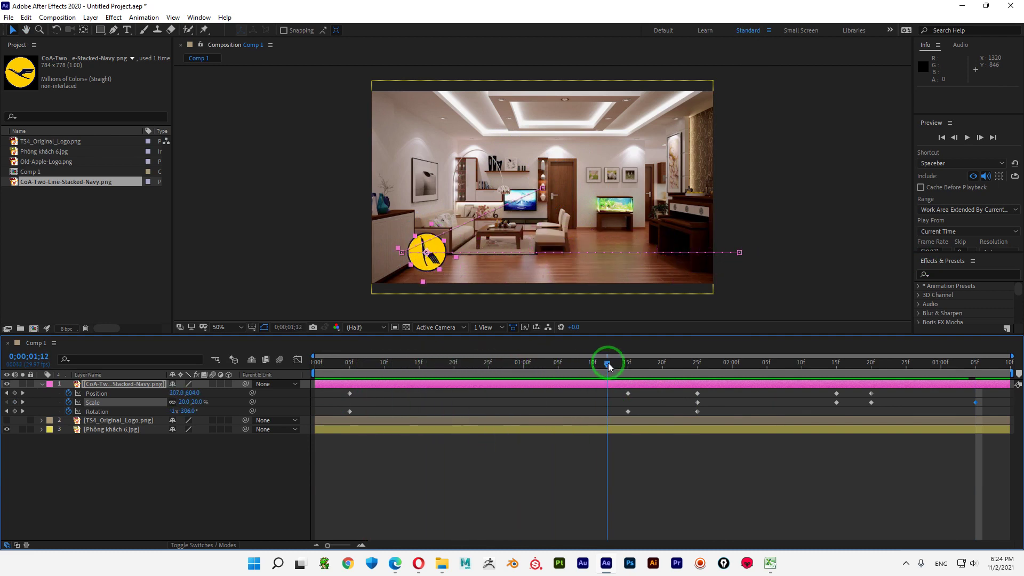
pyautogui.click(618, 394)
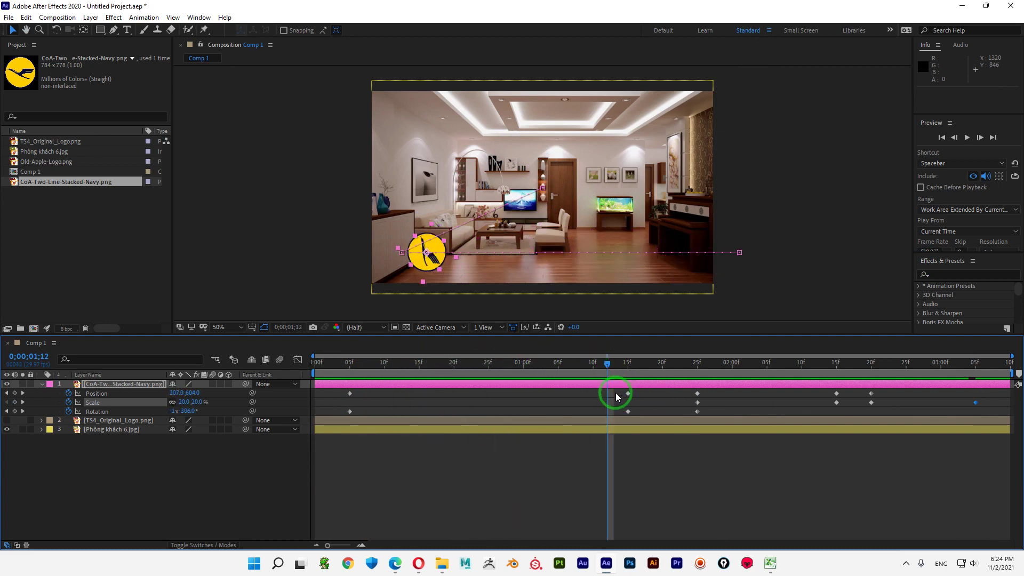
pyautogui.moveTo(616, 392); pyautogui.dragTo(991, 415)
pyautogui.click(686, 397)
pyautogui.moveTo(631, 394); pyautogui.dragTo(665, 399)
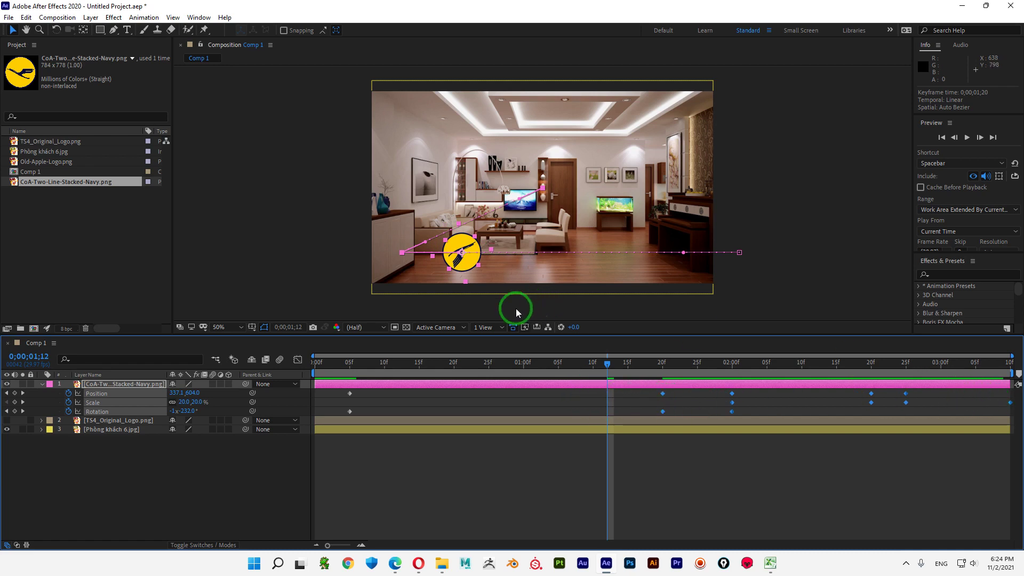
pyautogui.press('space')
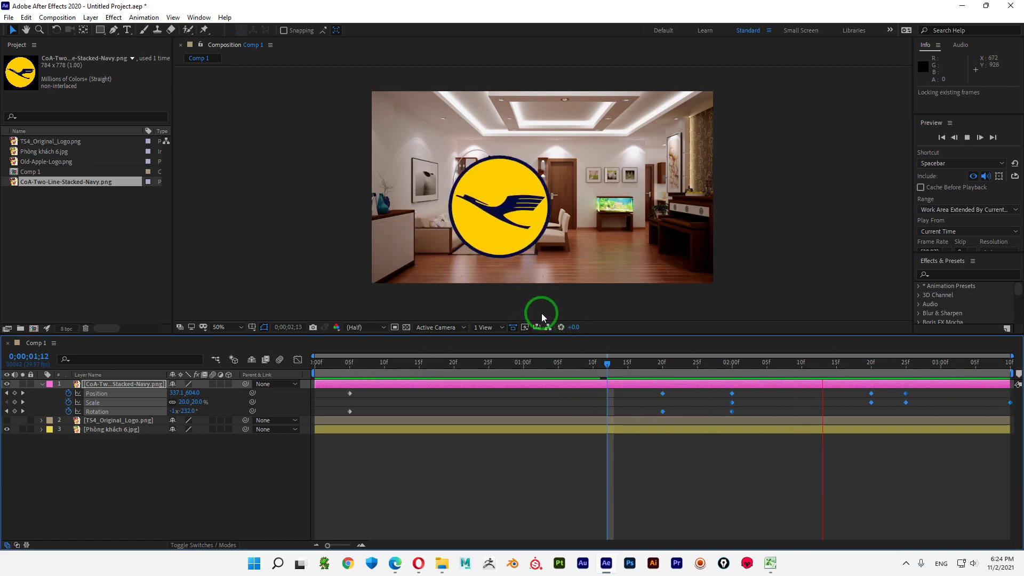
pyautogui.press('space')
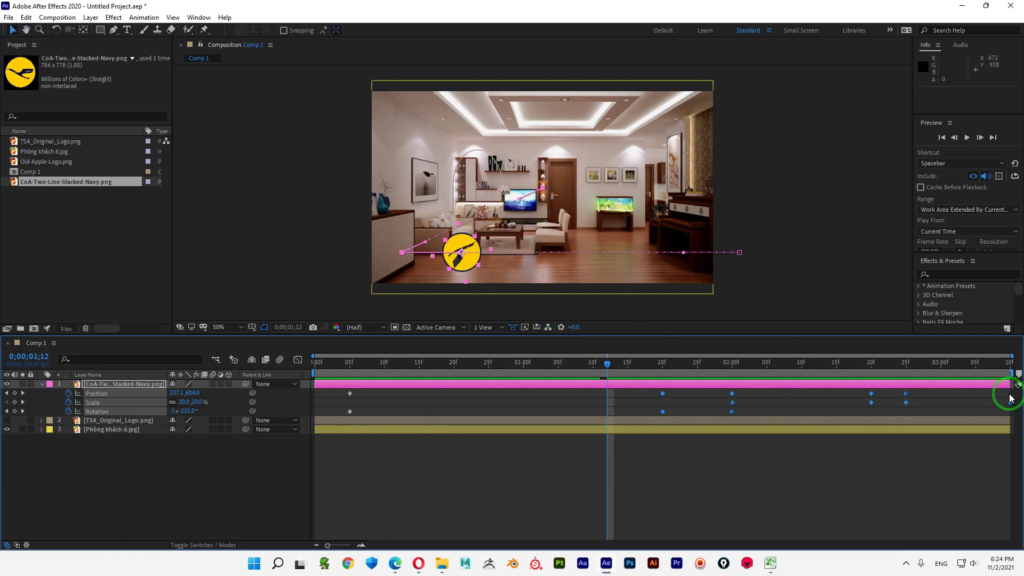
# - Move only the final Scale keyframe of the logo earlier, to 0;00;03;03, and play the result
pyautogui.moveTo(1012, 405); pyautogui.dragTo(985, 403)
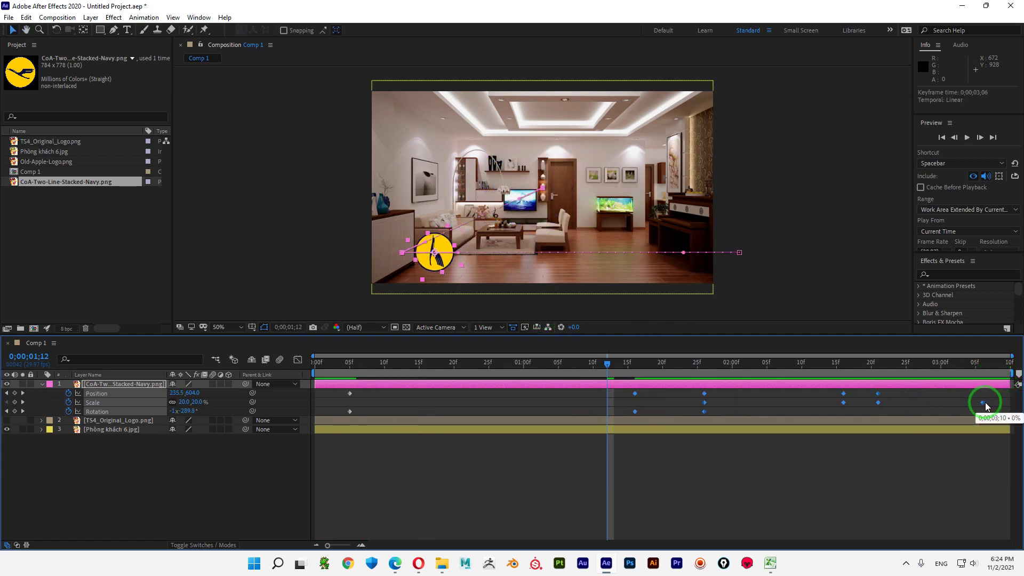
pyautogui.hotkey('ctrl', 'z')
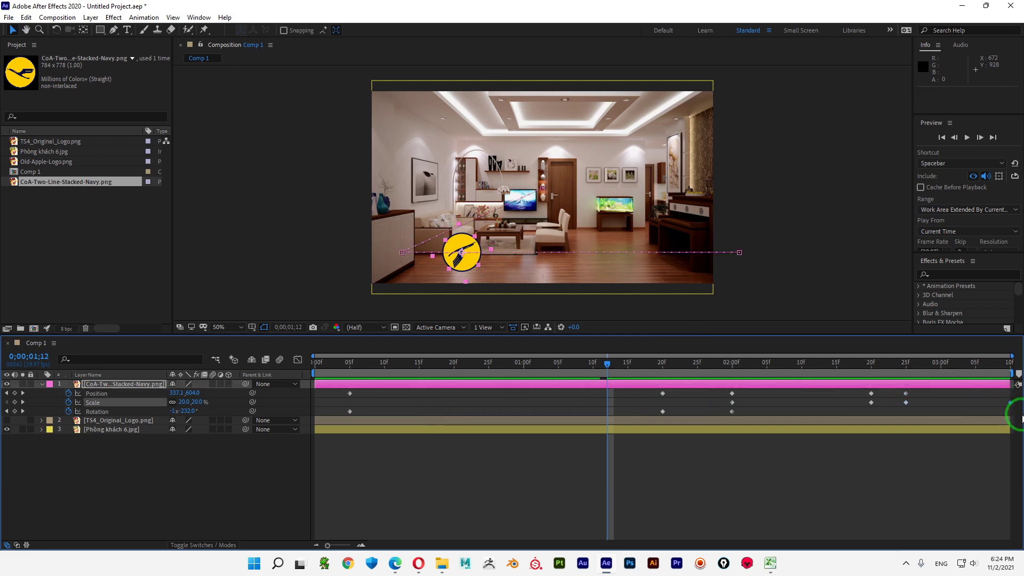
pyautogui.moveTo(990, 402); pyautogui.dragTo(964, 403)
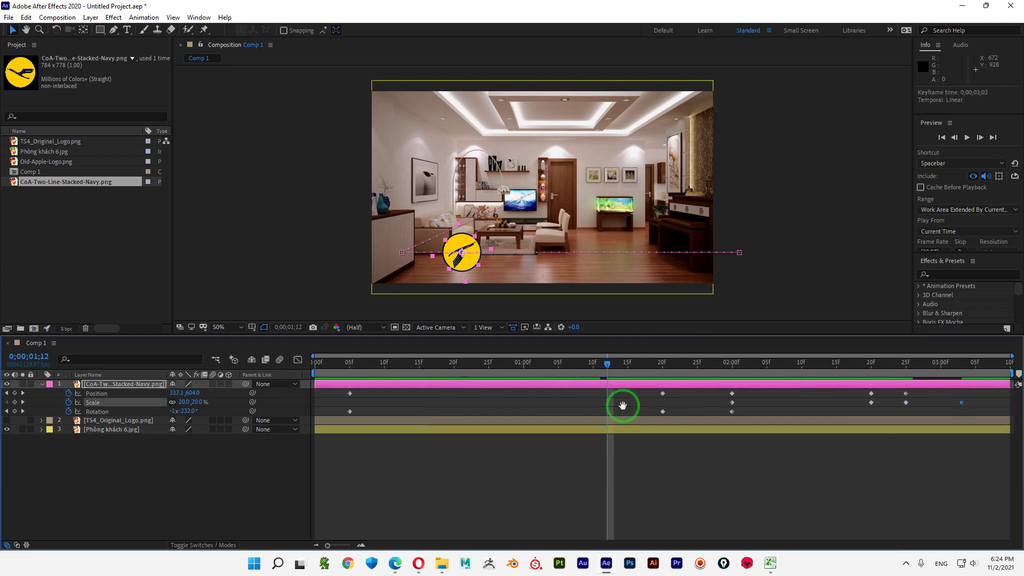
pyautogui.press('space')
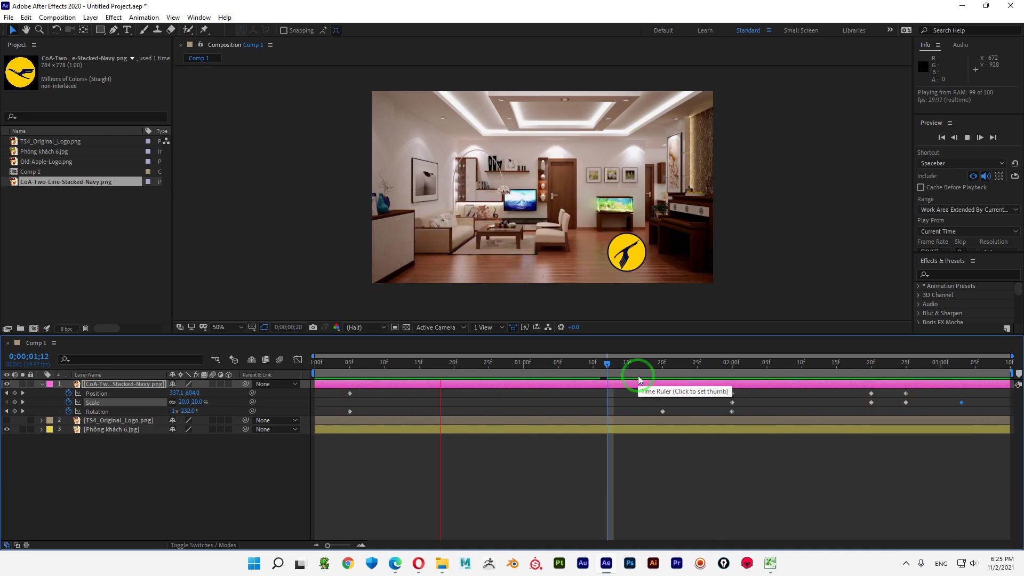
pyautogui.press('space')
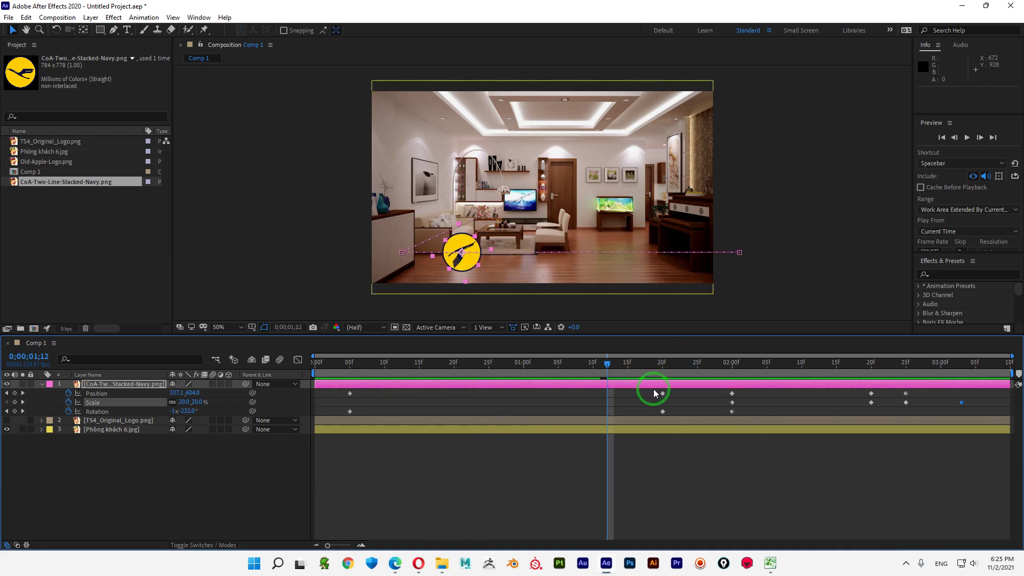
# - Delay every logo keyframe after the first ones by another five frames, starting at 0;00;01;25, and preview the animation
pyautogui.moveTo(654, 390); pyautogui.dragTo(985, 414)
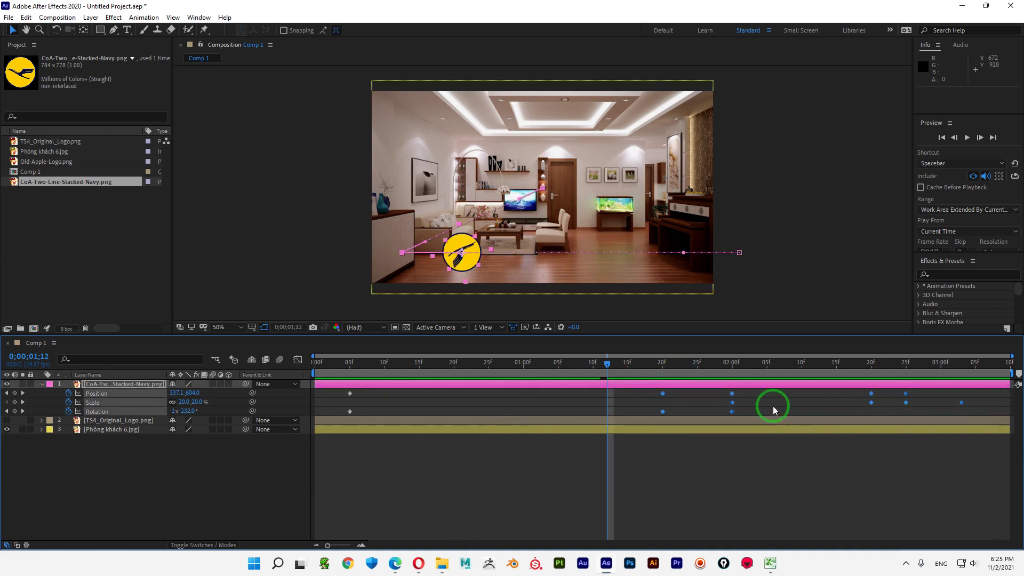
pyautogui.moveTo(738, 395); pyautogui.dragTo(769, 399)
pyautogui.click(507, 414)
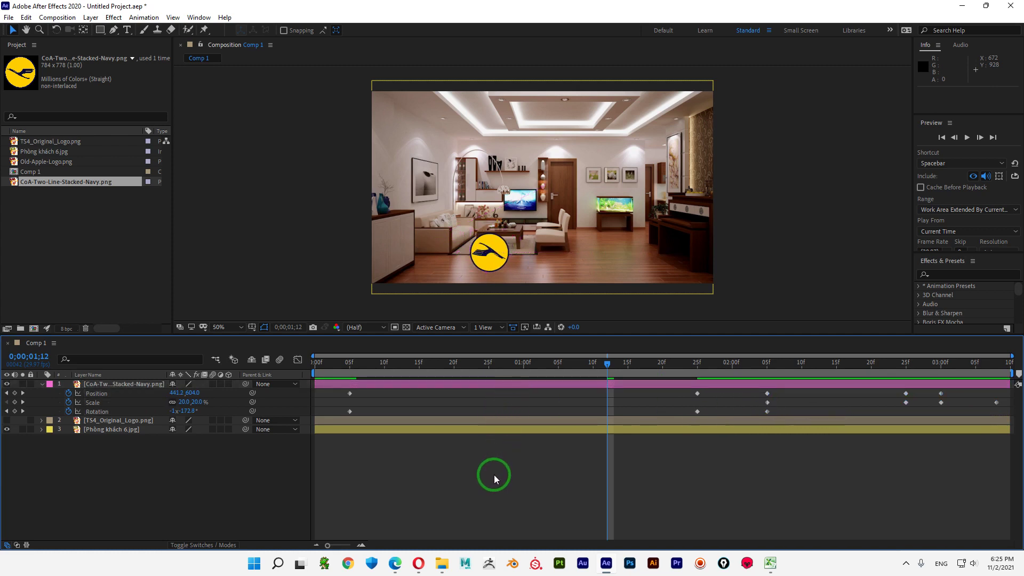
pyautogui.press('space')
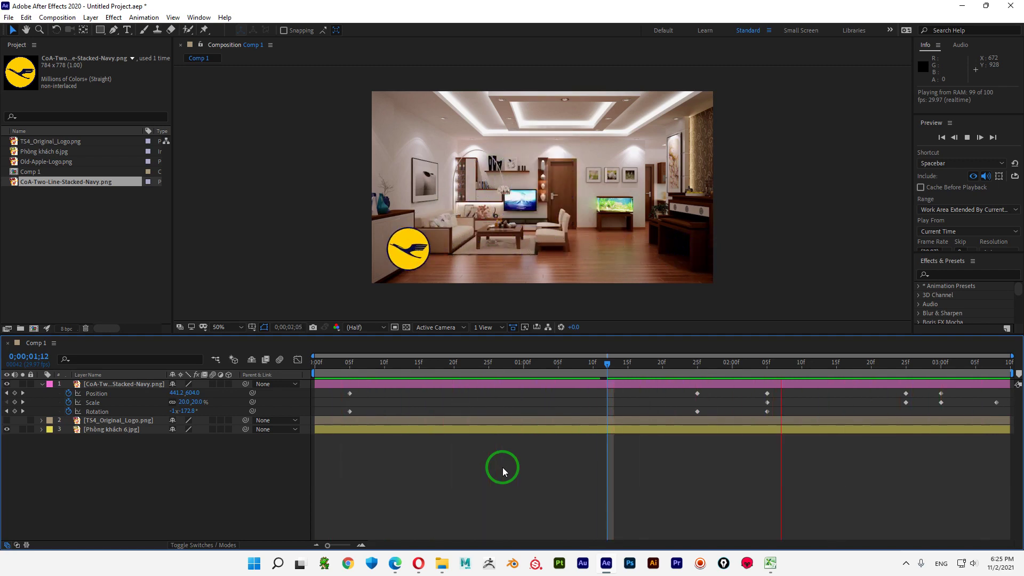
pyautogui.press('space')
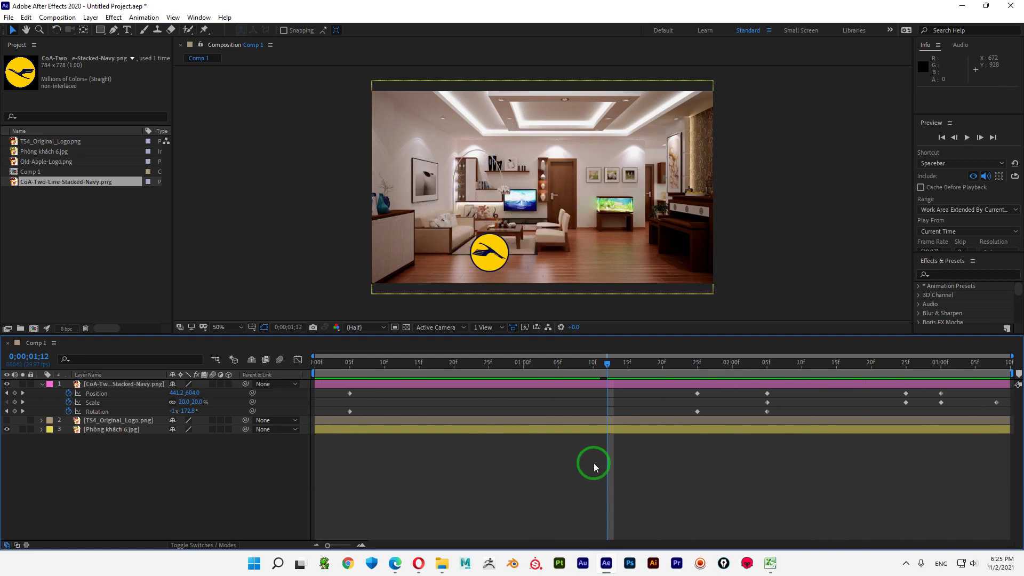
# - Move the enlarging, hold and shrink keyframes of Position and Scale earlier, starting at 0;00;02;19, and preview the timing
pyautogui.moveTo(897, 393); pyautogui.dragTo(1002, 416)
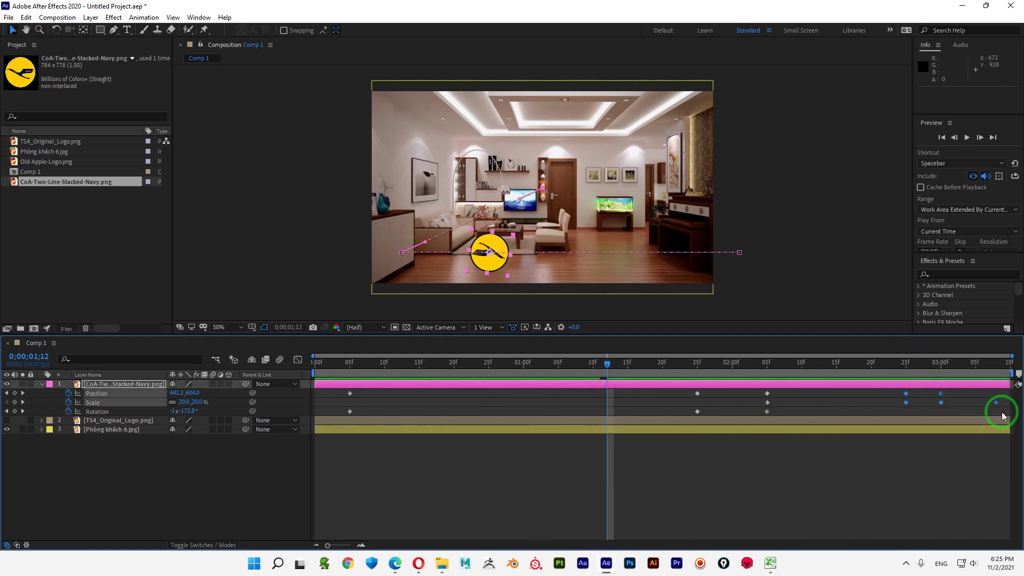
pyautogui.moveTo(907, 402); pyautogui.dragTo(867, 404)
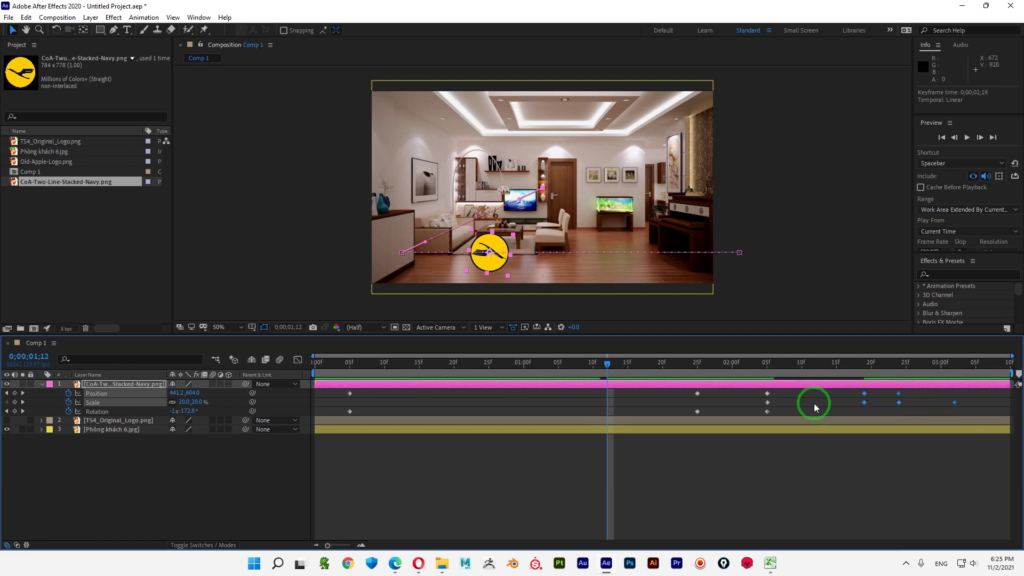
pyautogui.click(622, 399)
pyautogui.press('space')
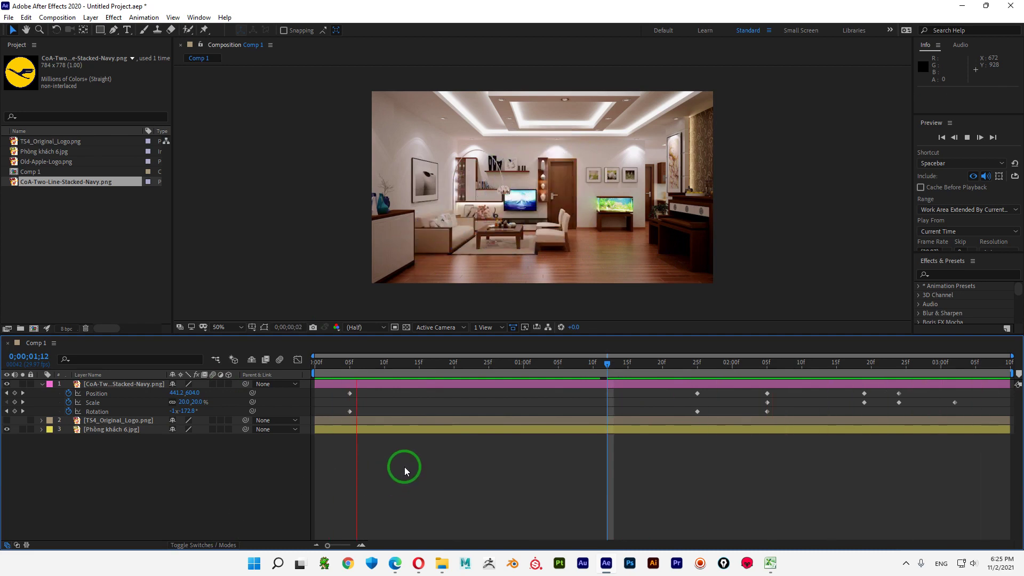
pyautogui.press('space')
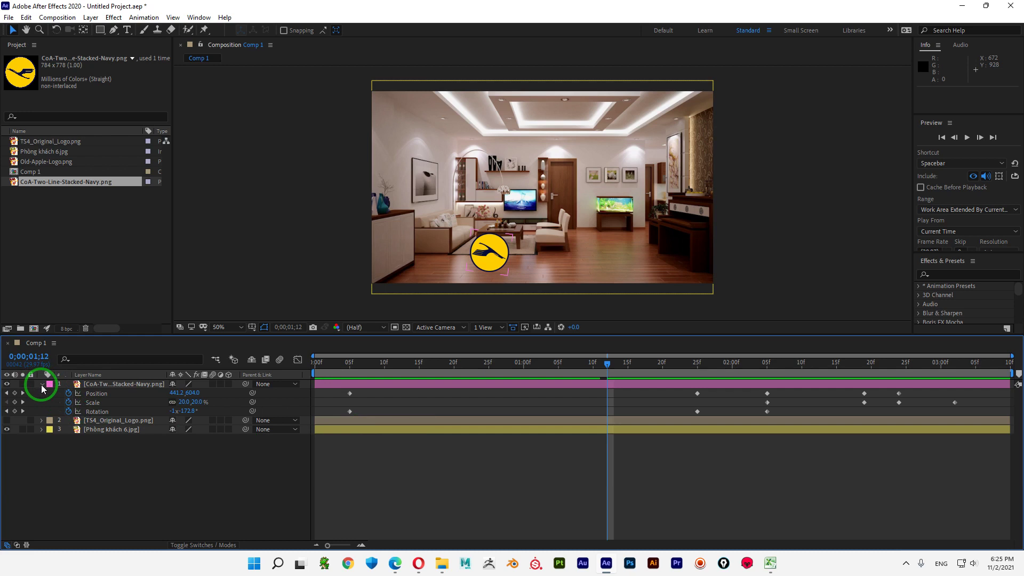
# - Collapse the yellow bird logo layer's properties
pyautogui.click(42, 385)
pyautogui.click(419, 381)
pyautogui.click(190, 440)
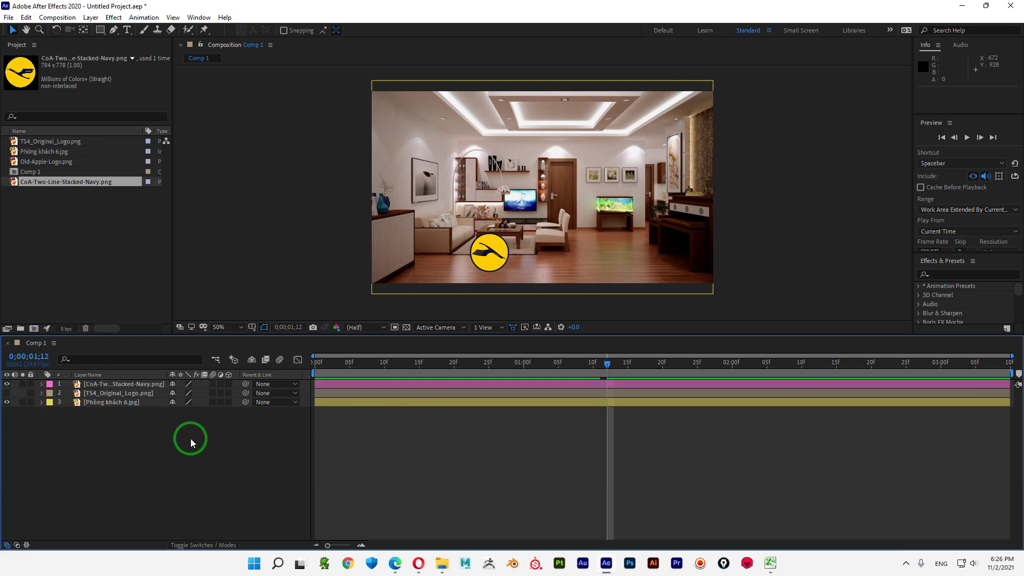
# - Return to 0;00;00;00 and examine the logo layer's full Transform properties, then fold them away
pyautogui.moveTo(603, 372); pyautogui.dragTo(185, 391)
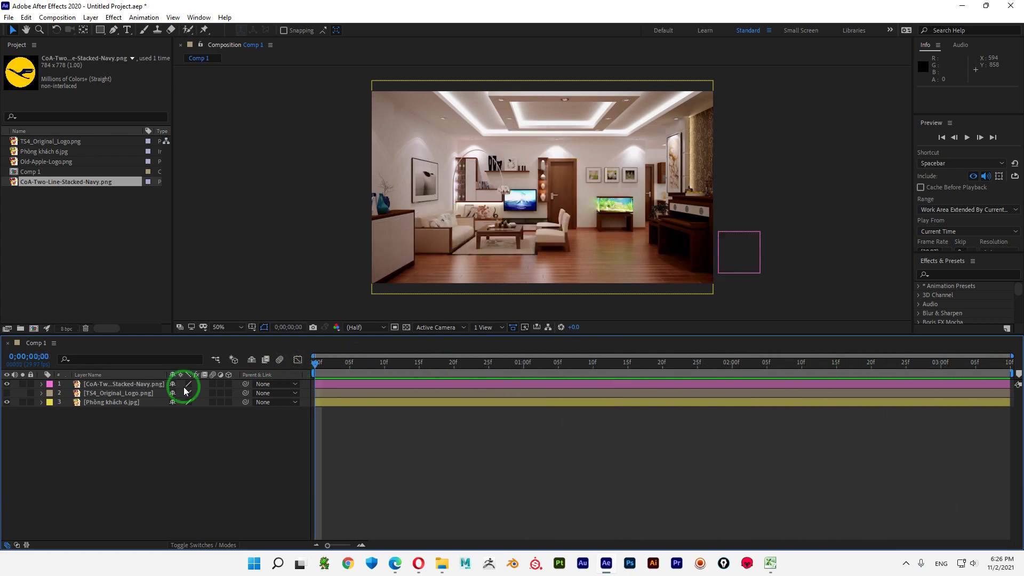
pyautogui.click(126, 384)
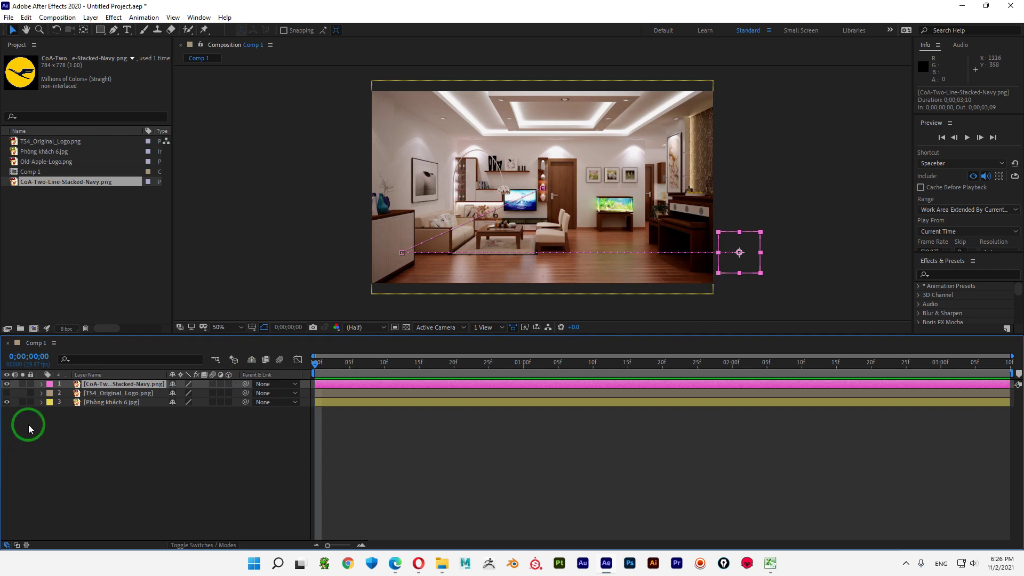
pyautogui.click(41, 384)
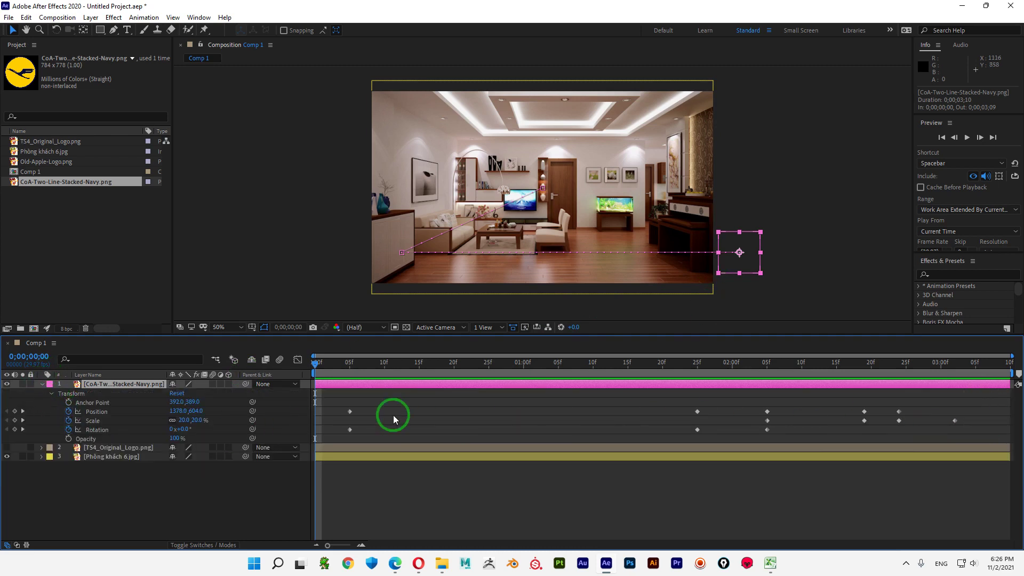
pyautogui.click(50, 394)
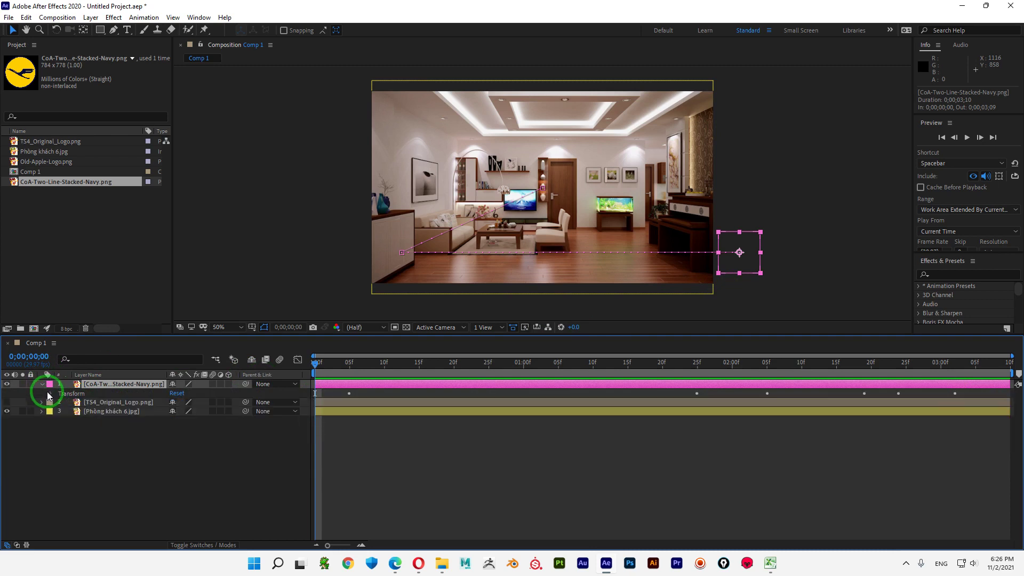
pyautogui.click(43, 385)
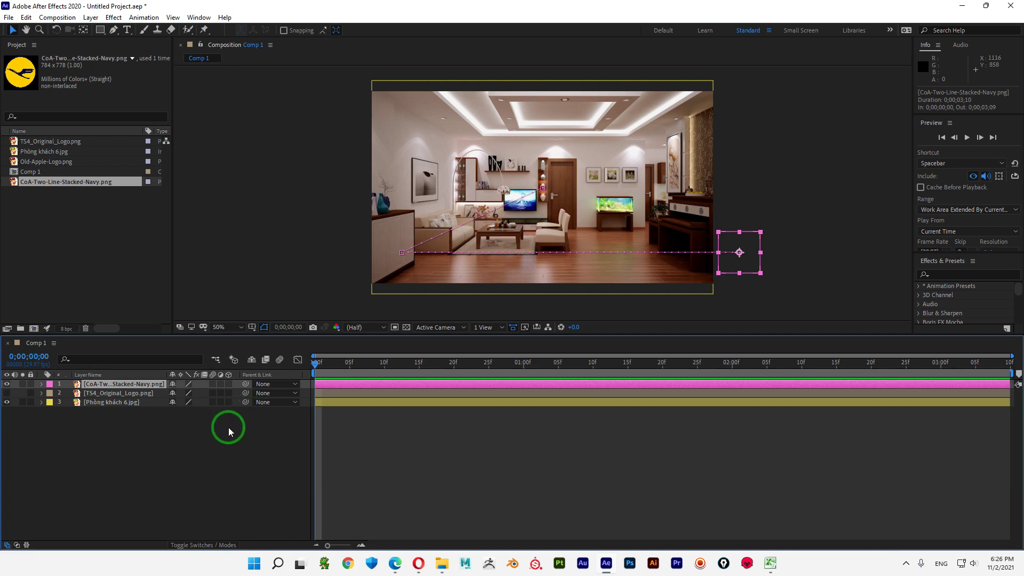
# - Show only the logo layer's keyframed properties and go to its first keyframes at 0;00;00;05
pyautogui.press('u')
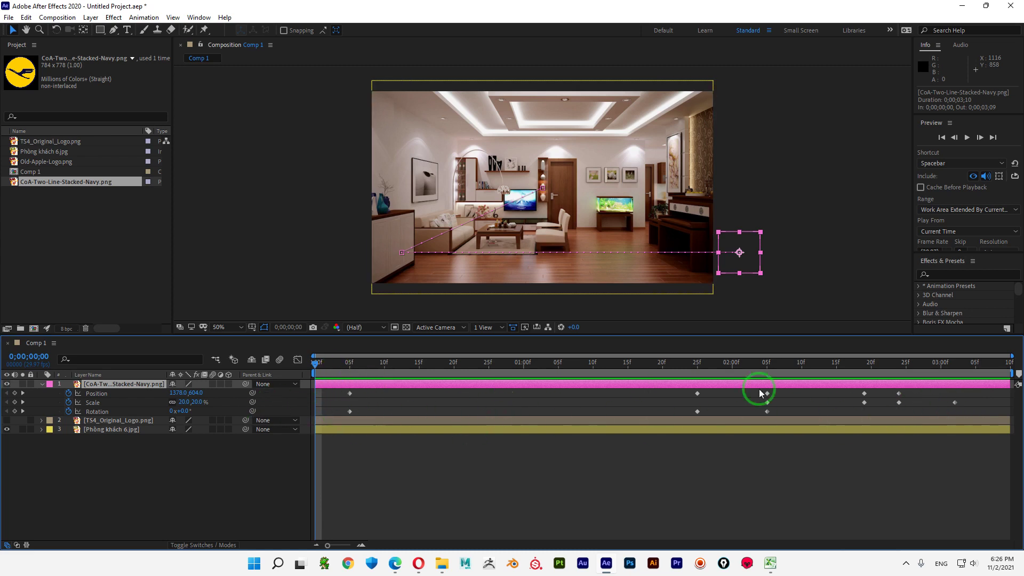
pyautogui.click(351, 365)
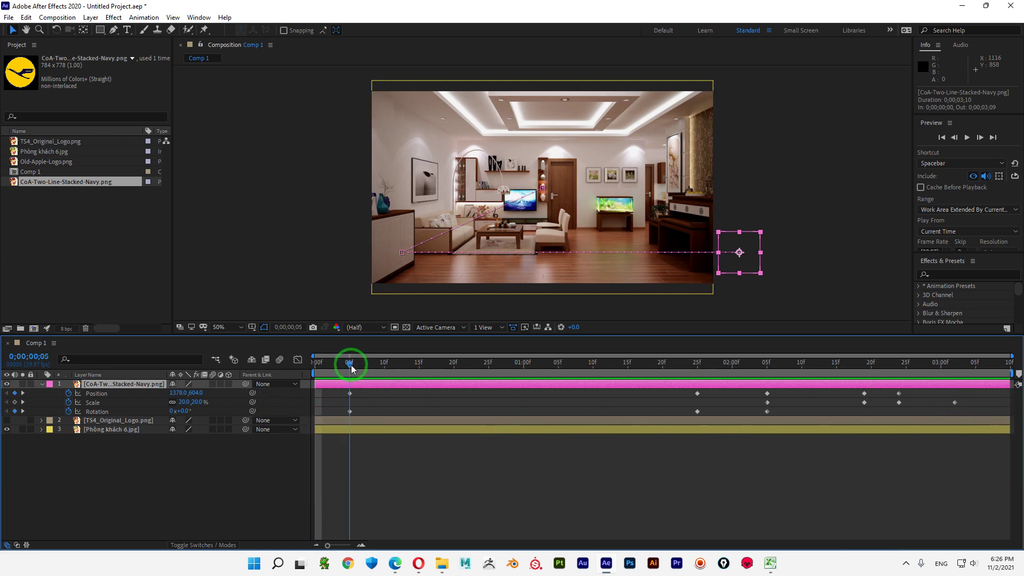
pyautogui.click(345, 411)
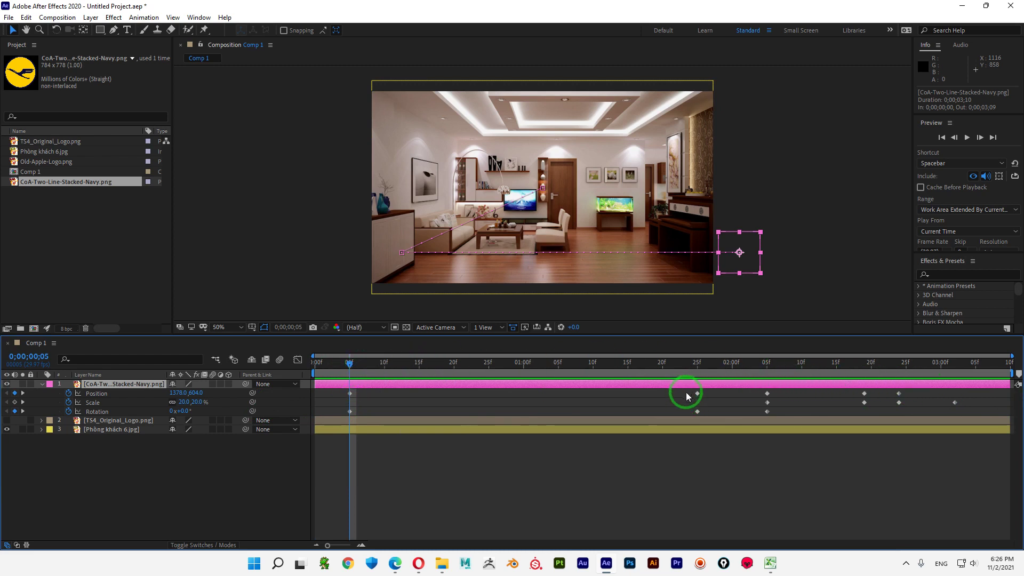
# - Shift all of the logo layer's keyframes after the first pair five frames later, starting at 0;00;02;00, and preview the animation from the beginning
pyautogui.moveTo(686, 392); pyautogui.dragTo(735, 395)
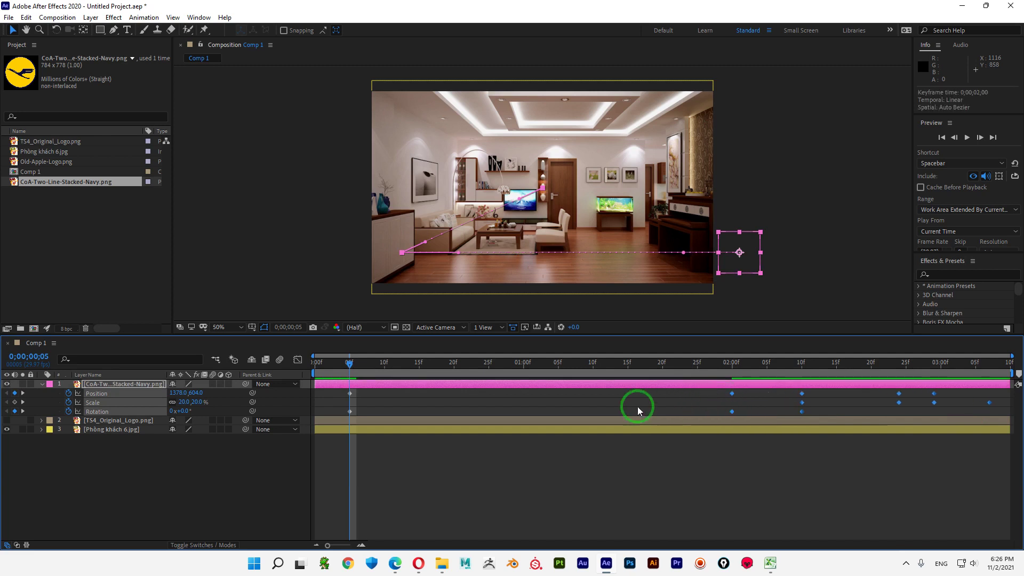
pyautogui.click(596, 408)
pyautogui.moveTo(345, 364); pyautogui.dragTo(268, 368)
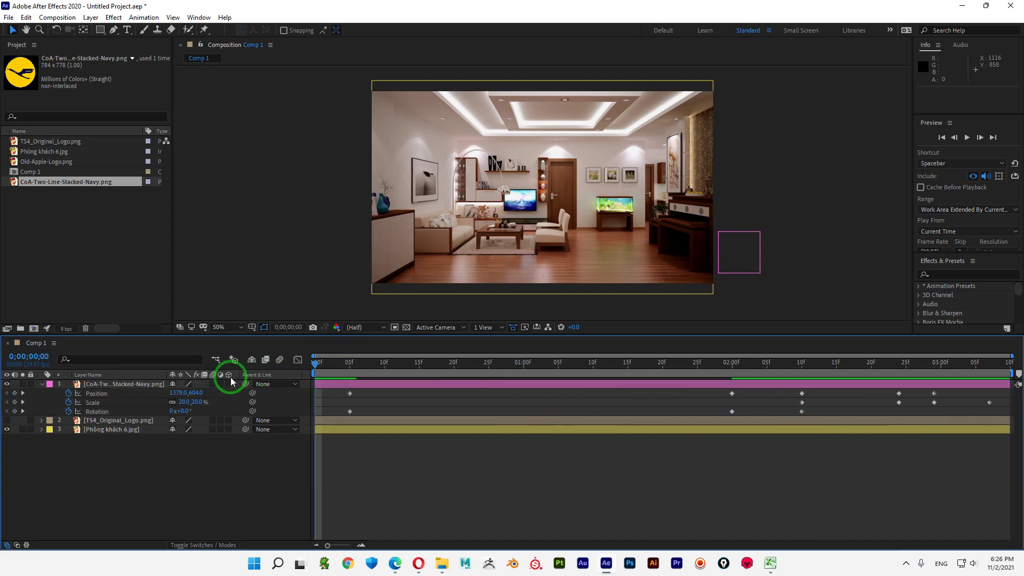
pyautogui.press('space')
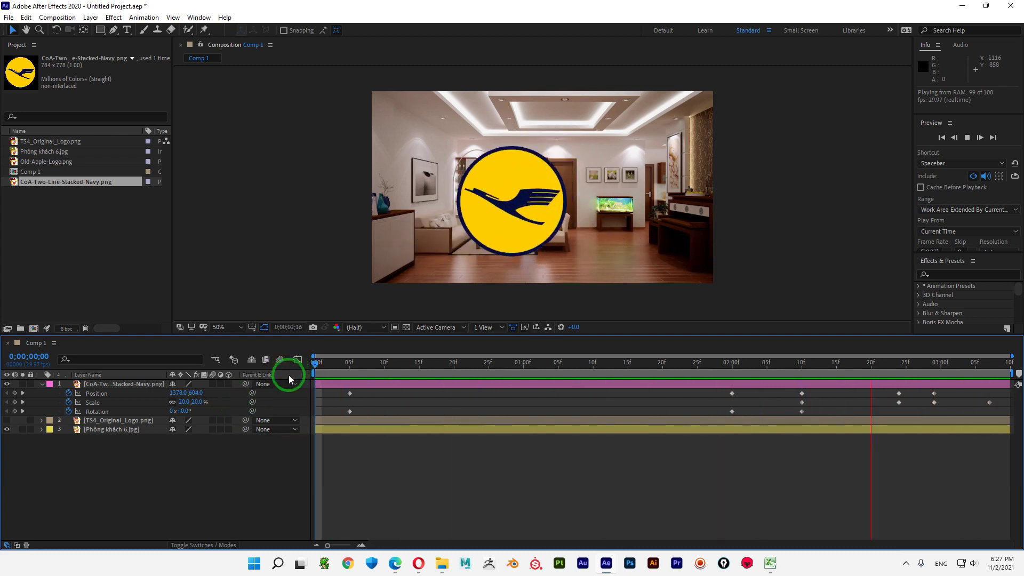
pyautogui.press('space')
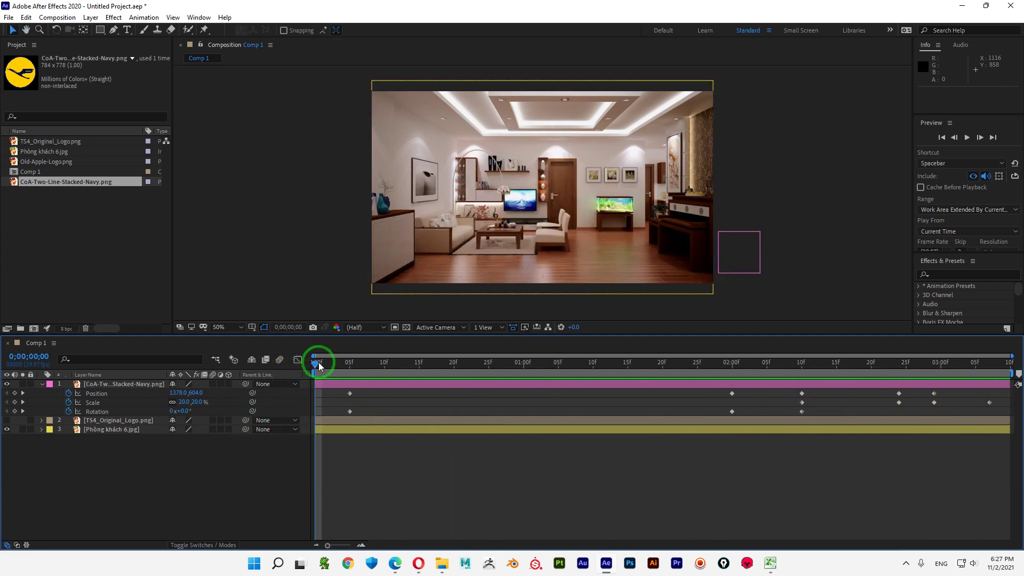
pyautogui.moveTo(323, 366); pyautogui.dragTo(342, 395)
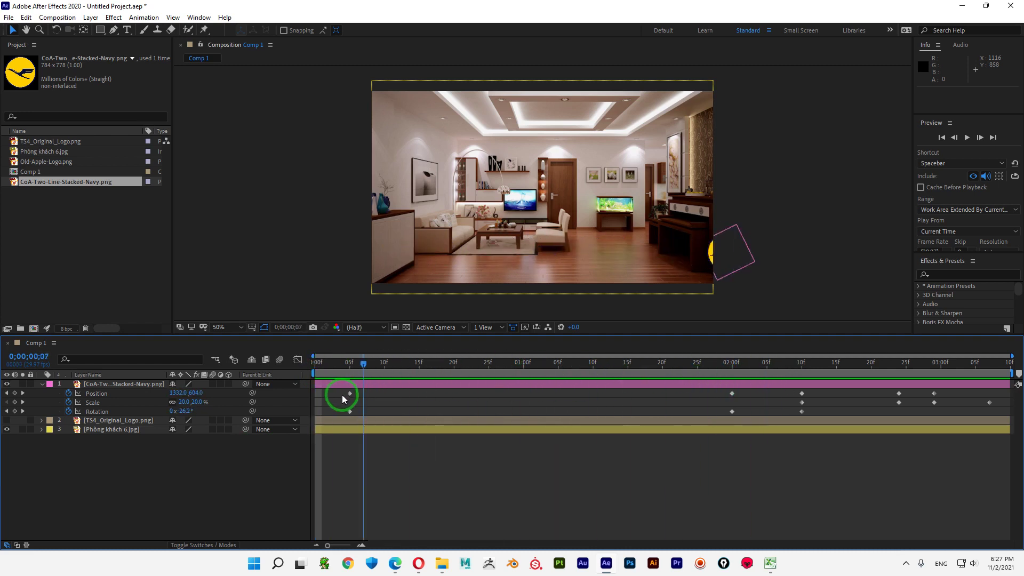
pyautogui.moveTo(774, 402); pyautogui.dragTo(847, 406)
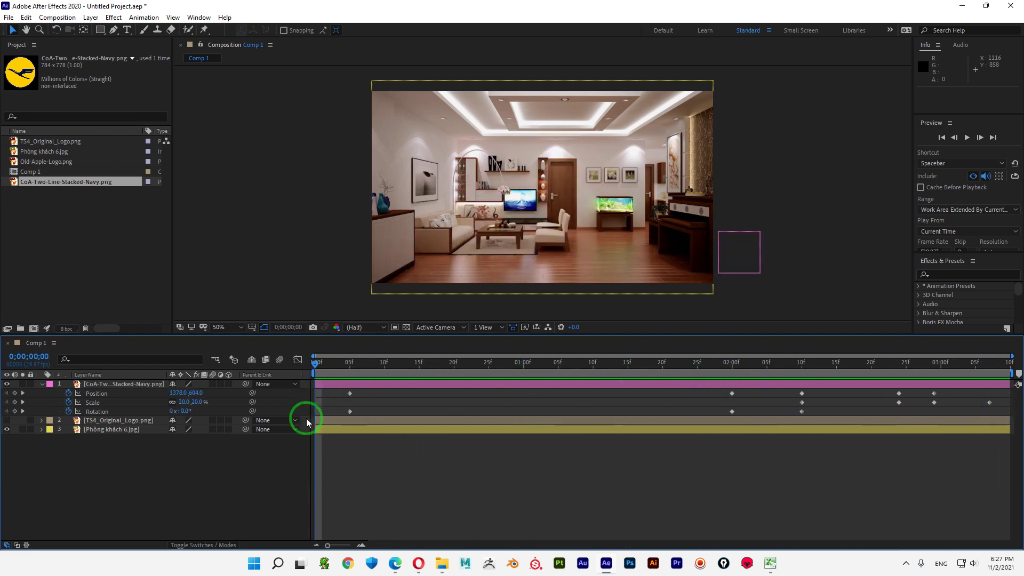
pyautogui.click(86, 262)
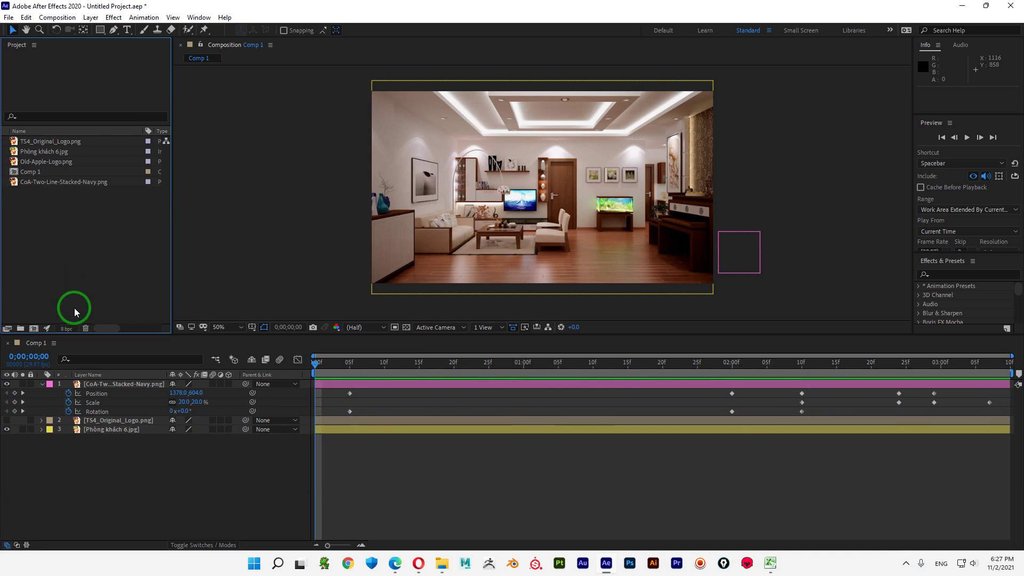